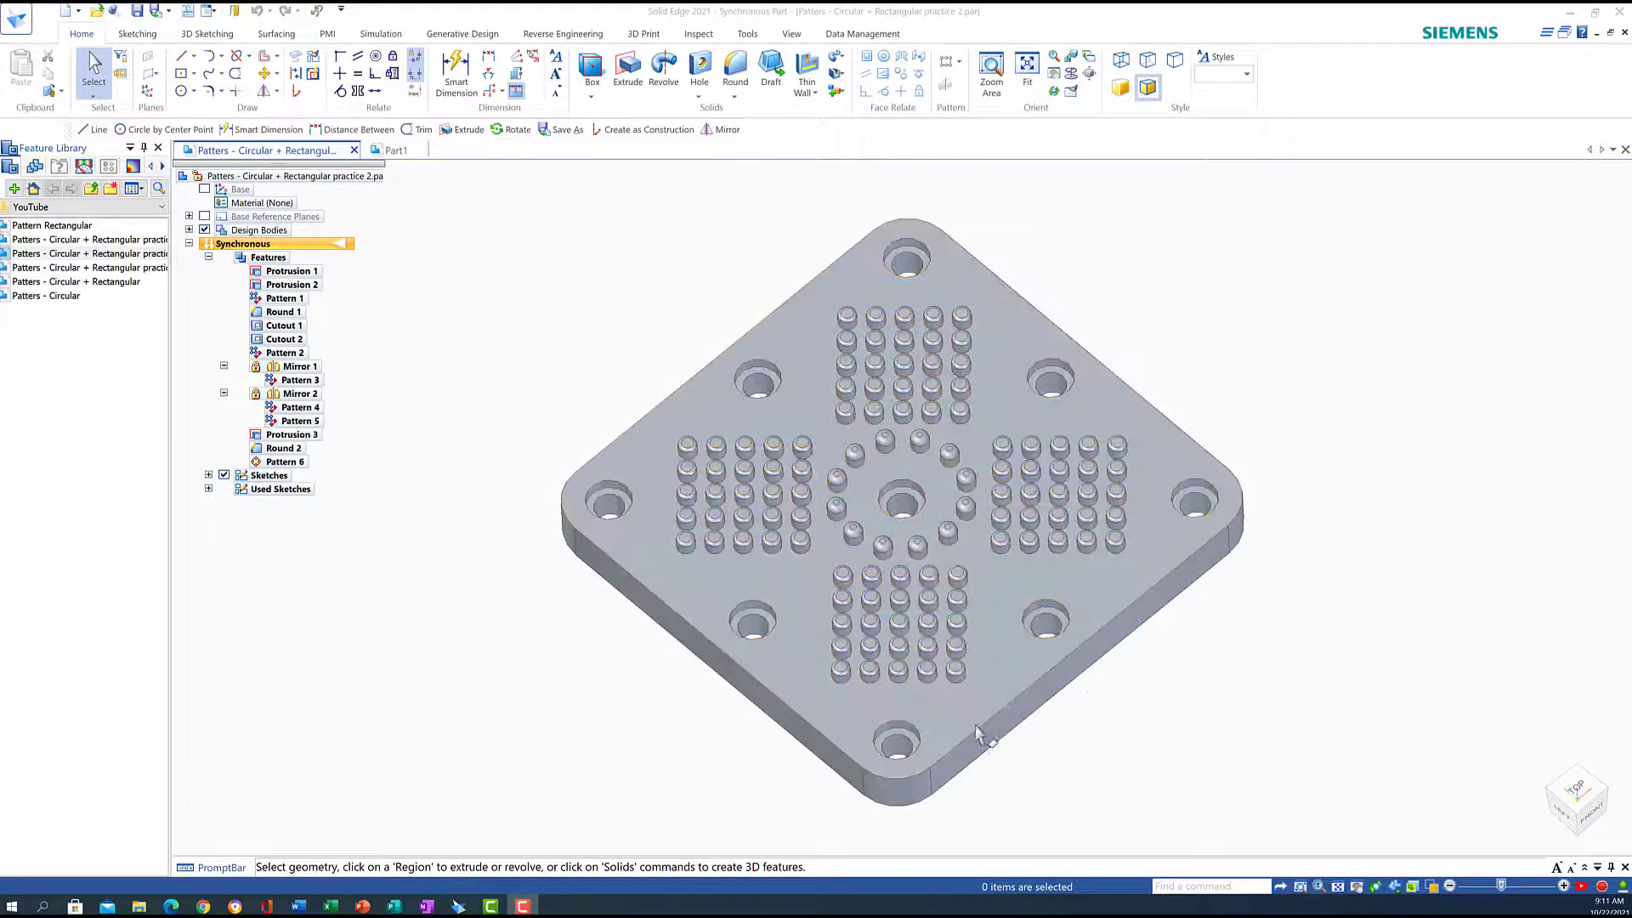
Switch from the finished pattern plate file to the empty Part1 document
click(396, 151)
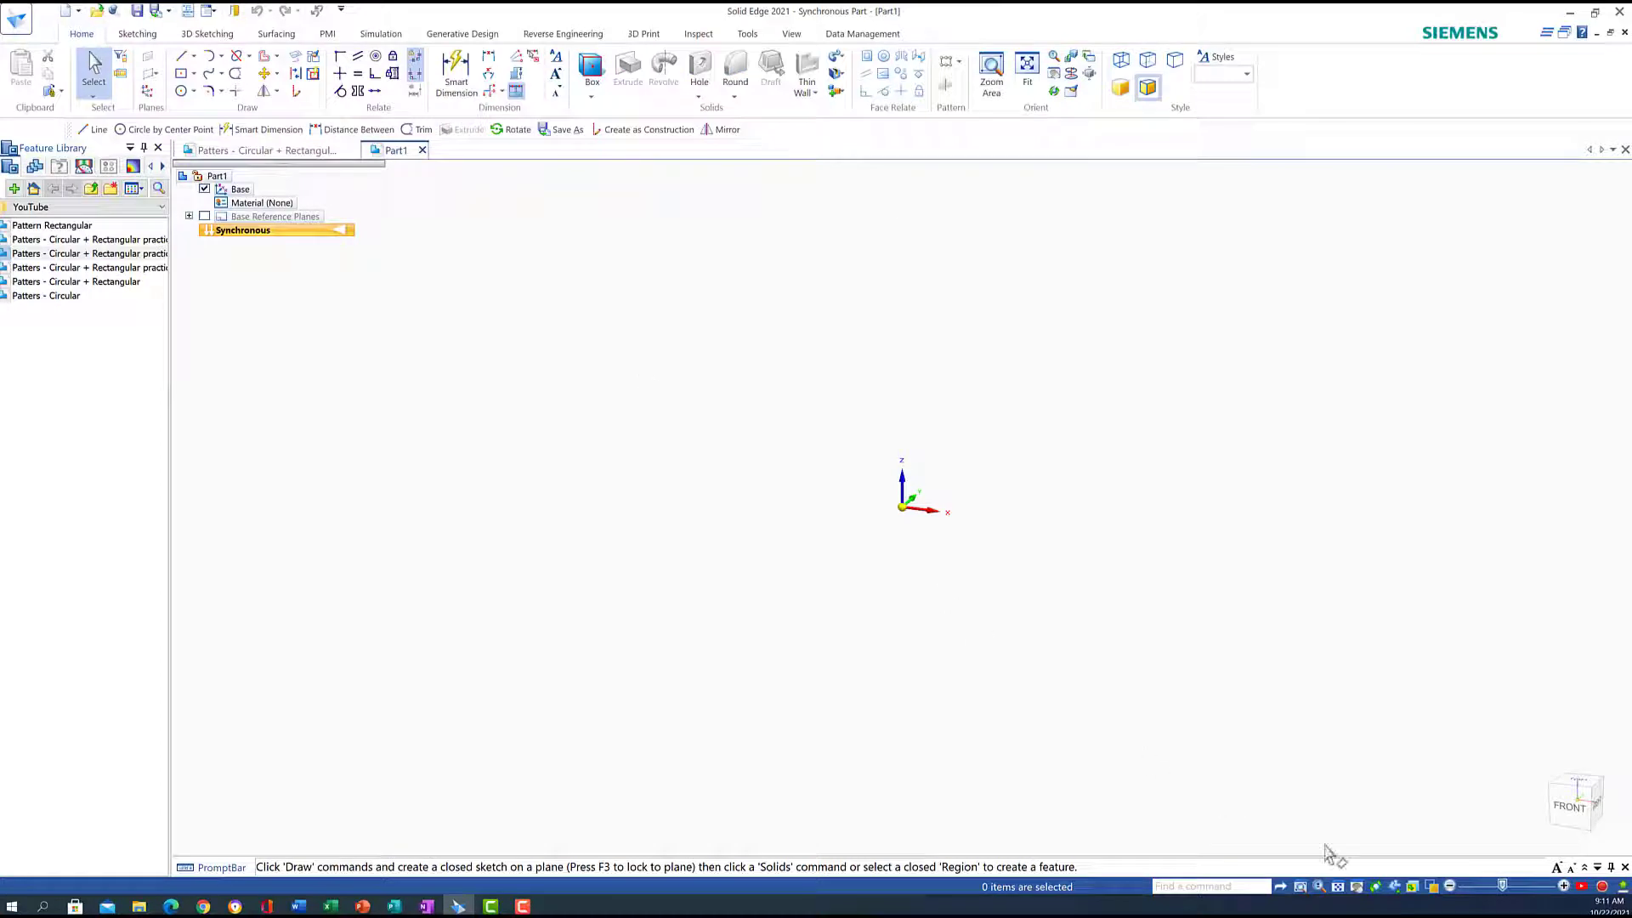
Draw a 160 × 160 mm centre rectangle at the origin in top view and fit it
click(1581, 784)
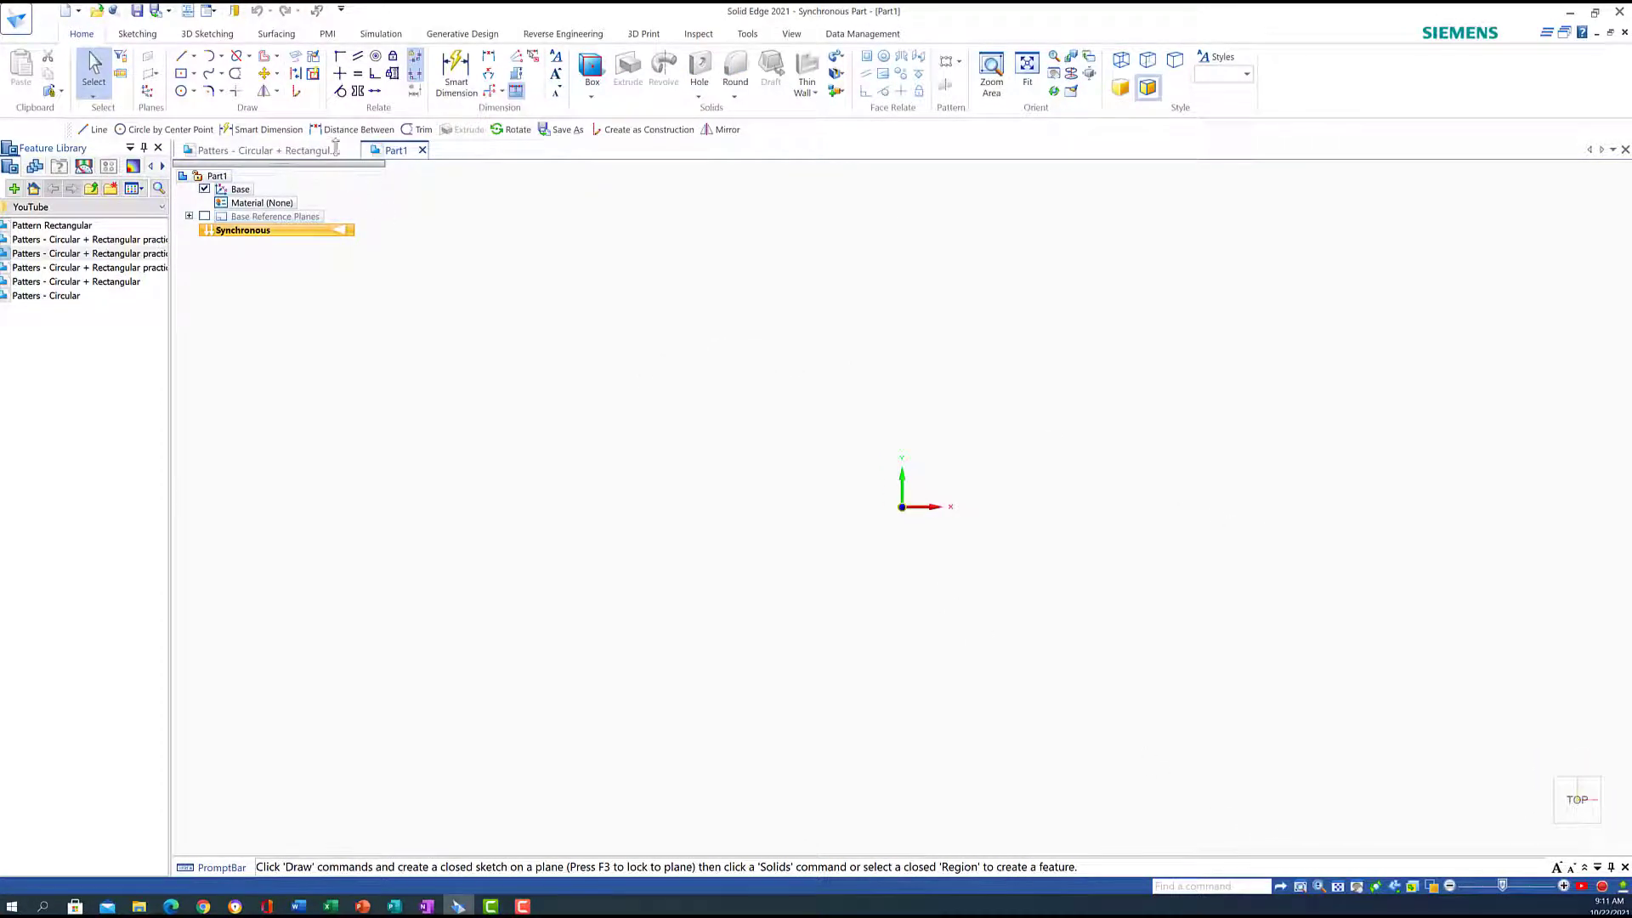
click(193, 74)
click(225, 94)
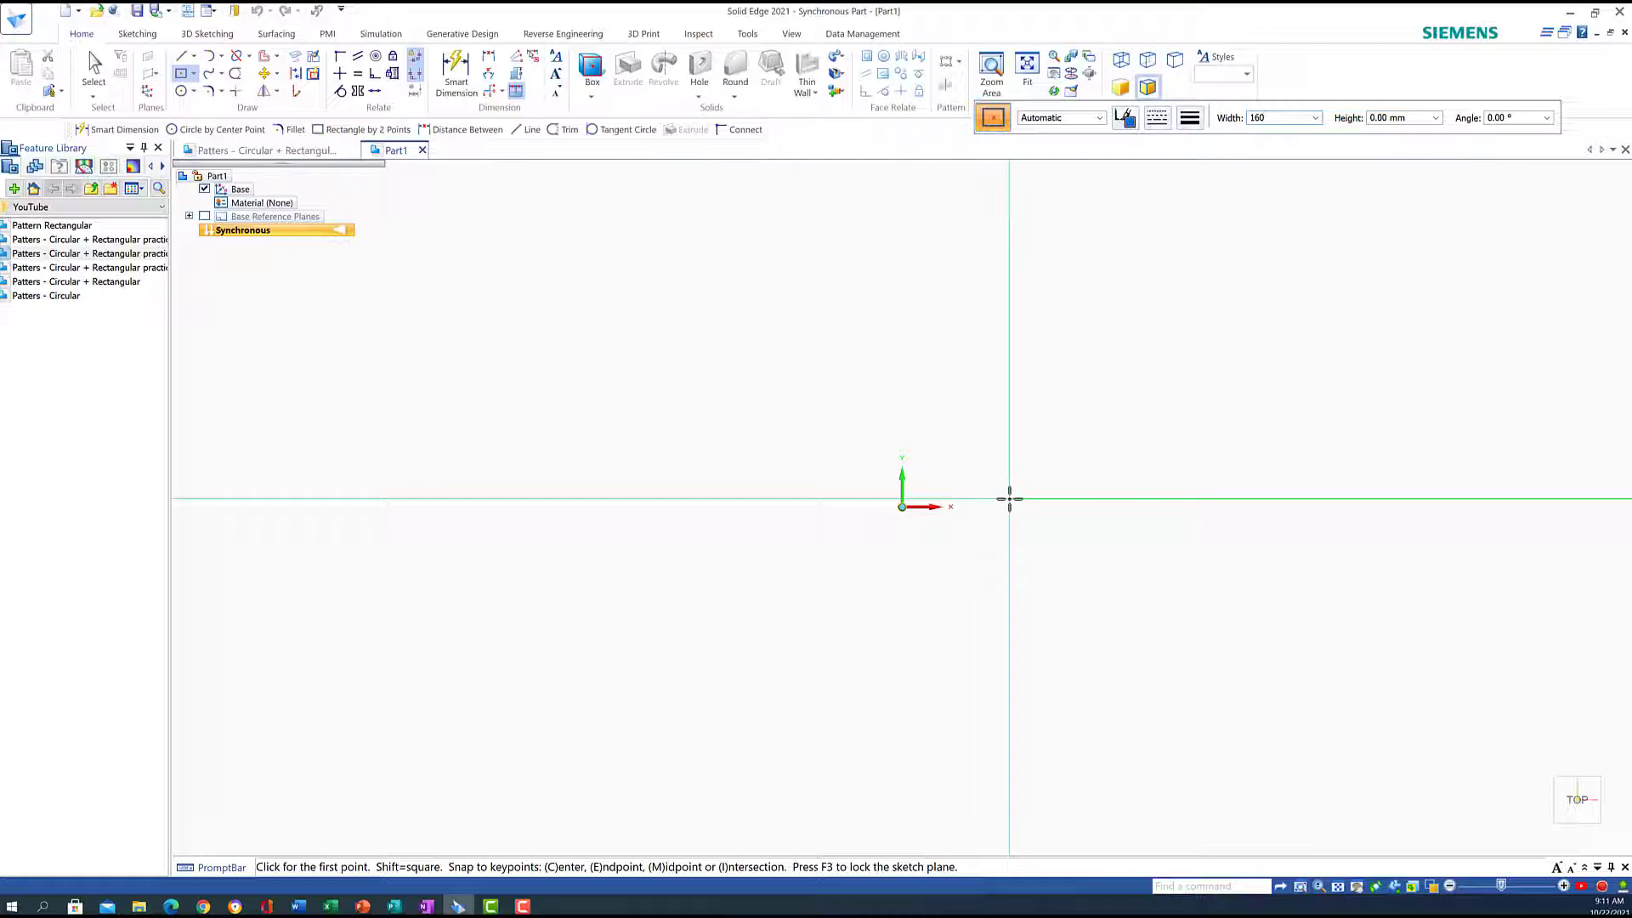
key(Tab)
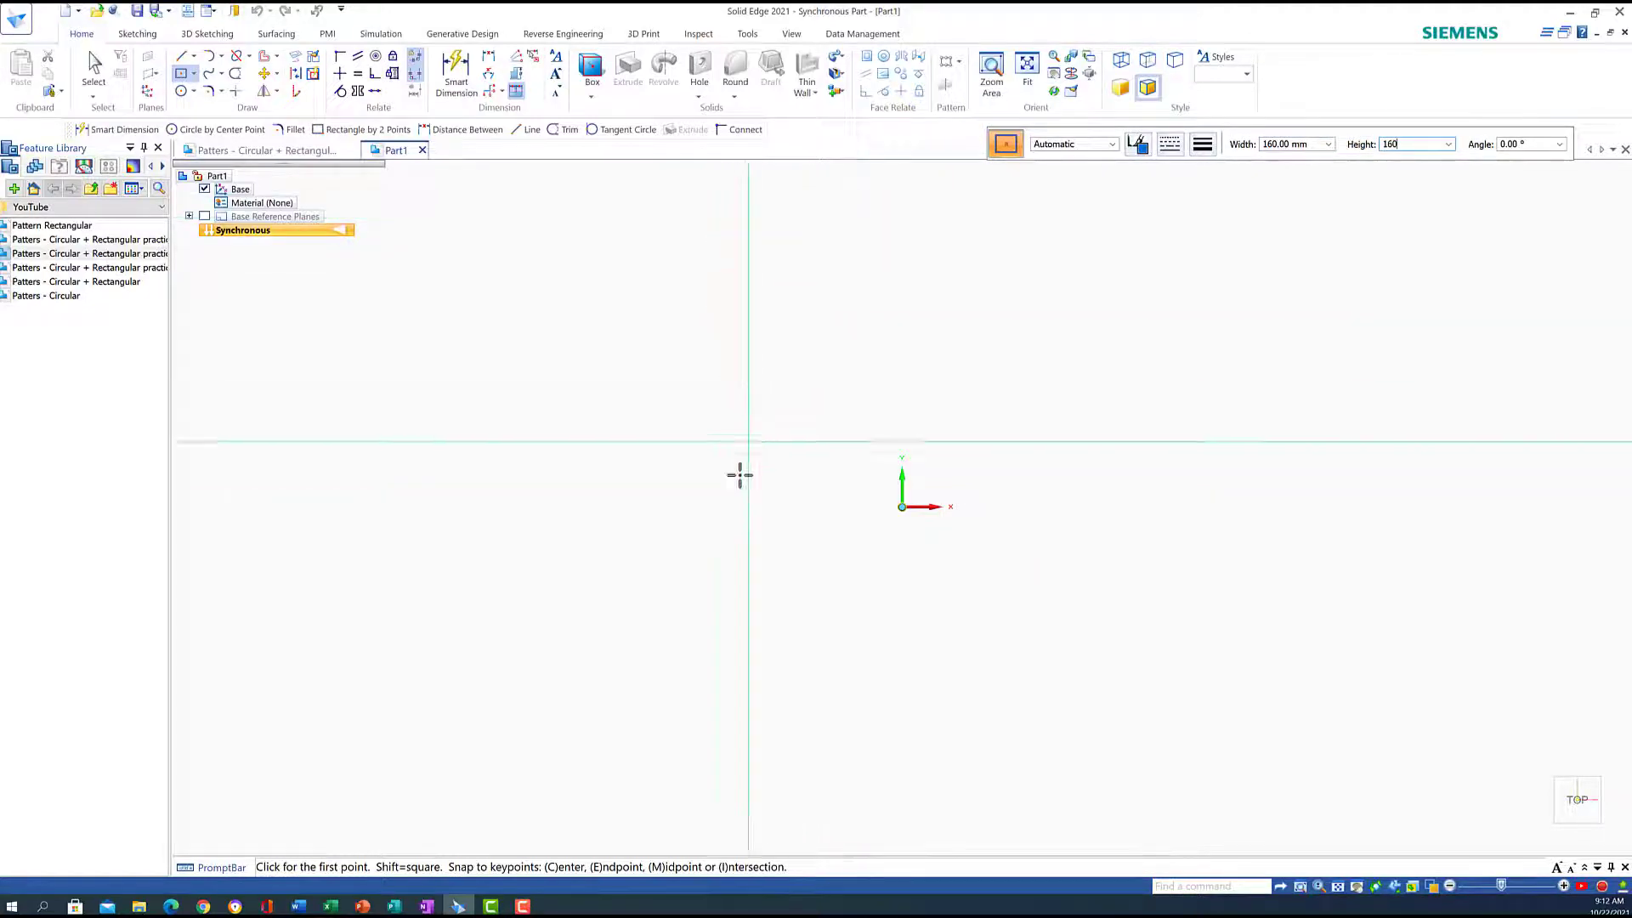
click(902, 507)
click(1010, 508)
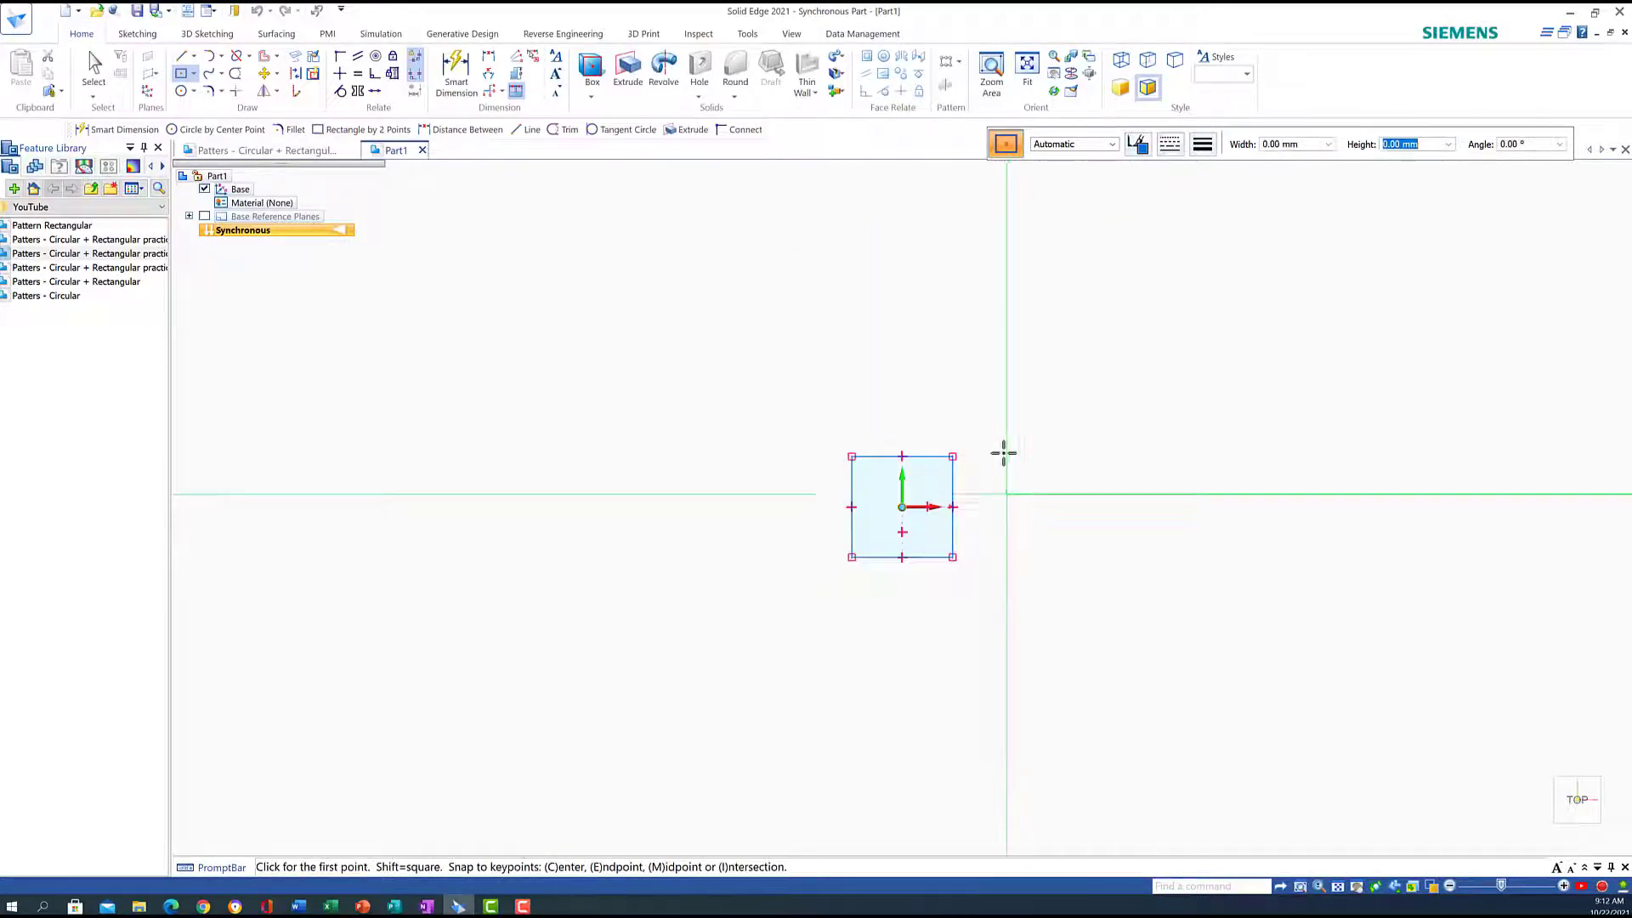
click(1036, 72)
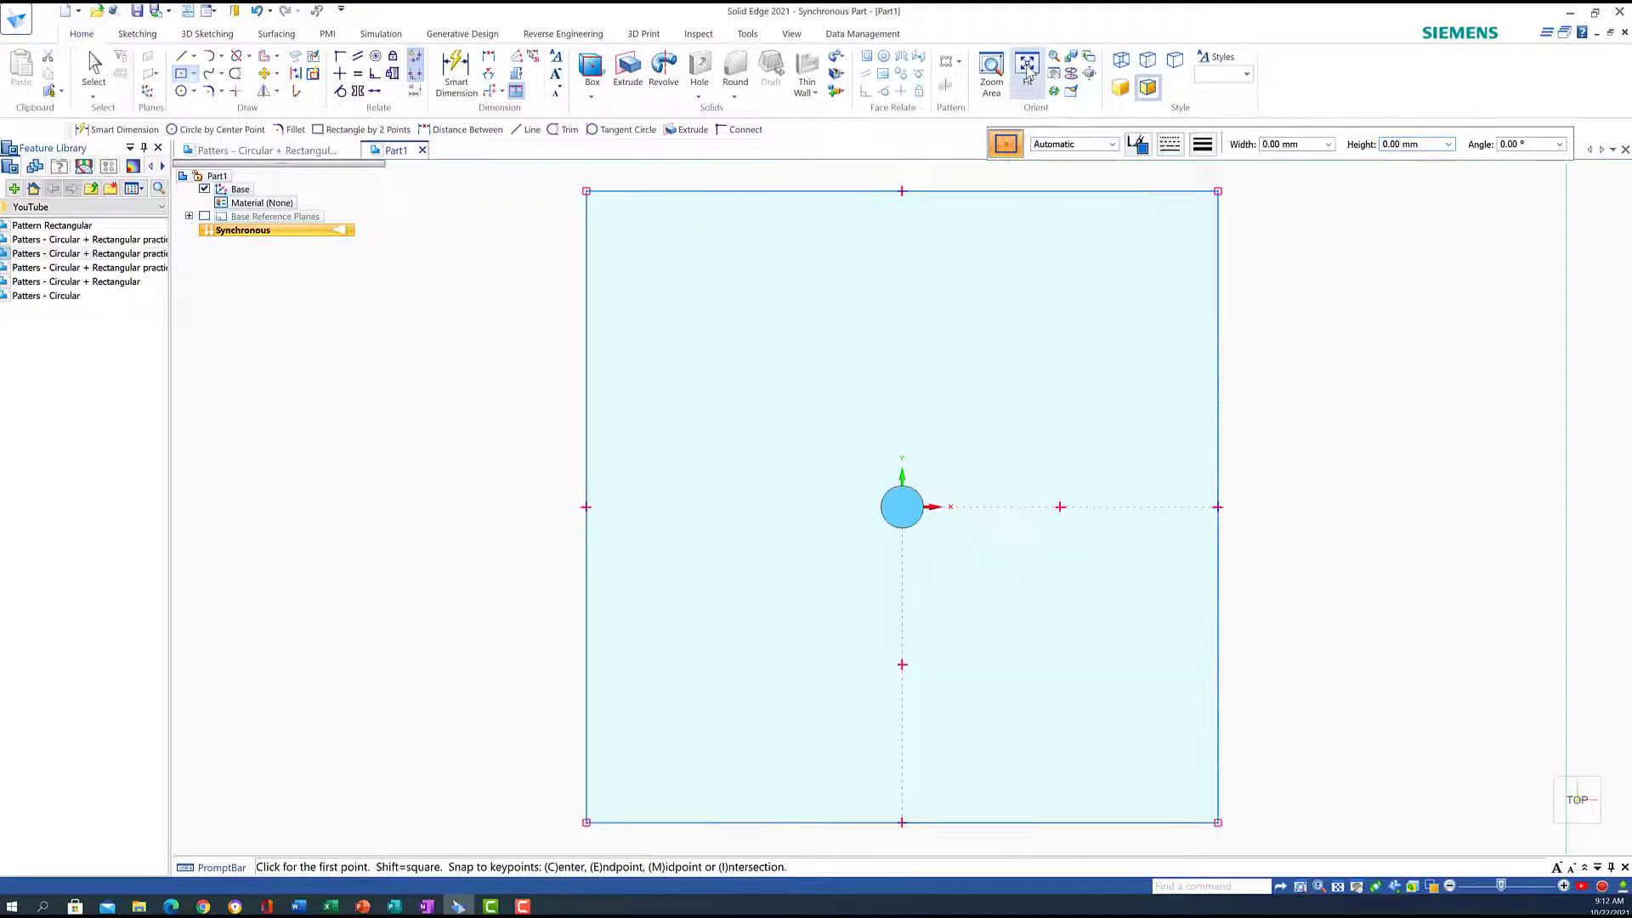
scroll(769, 423, down, 2)
scroll(769, 422, up, 1)
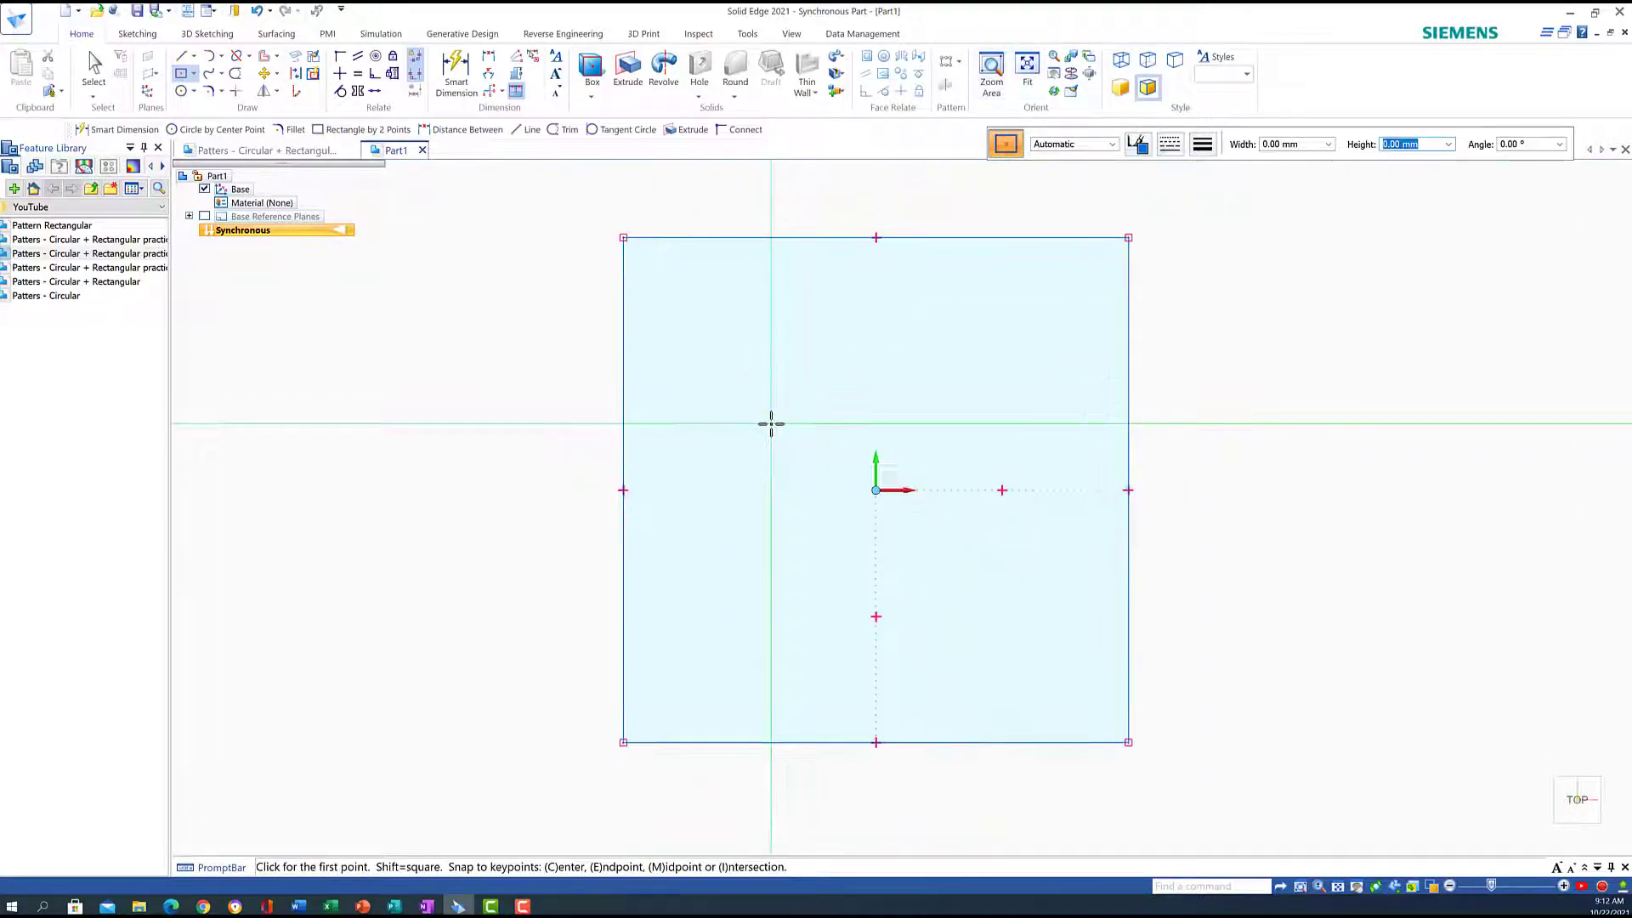
scroll(771, 423, down, 1)
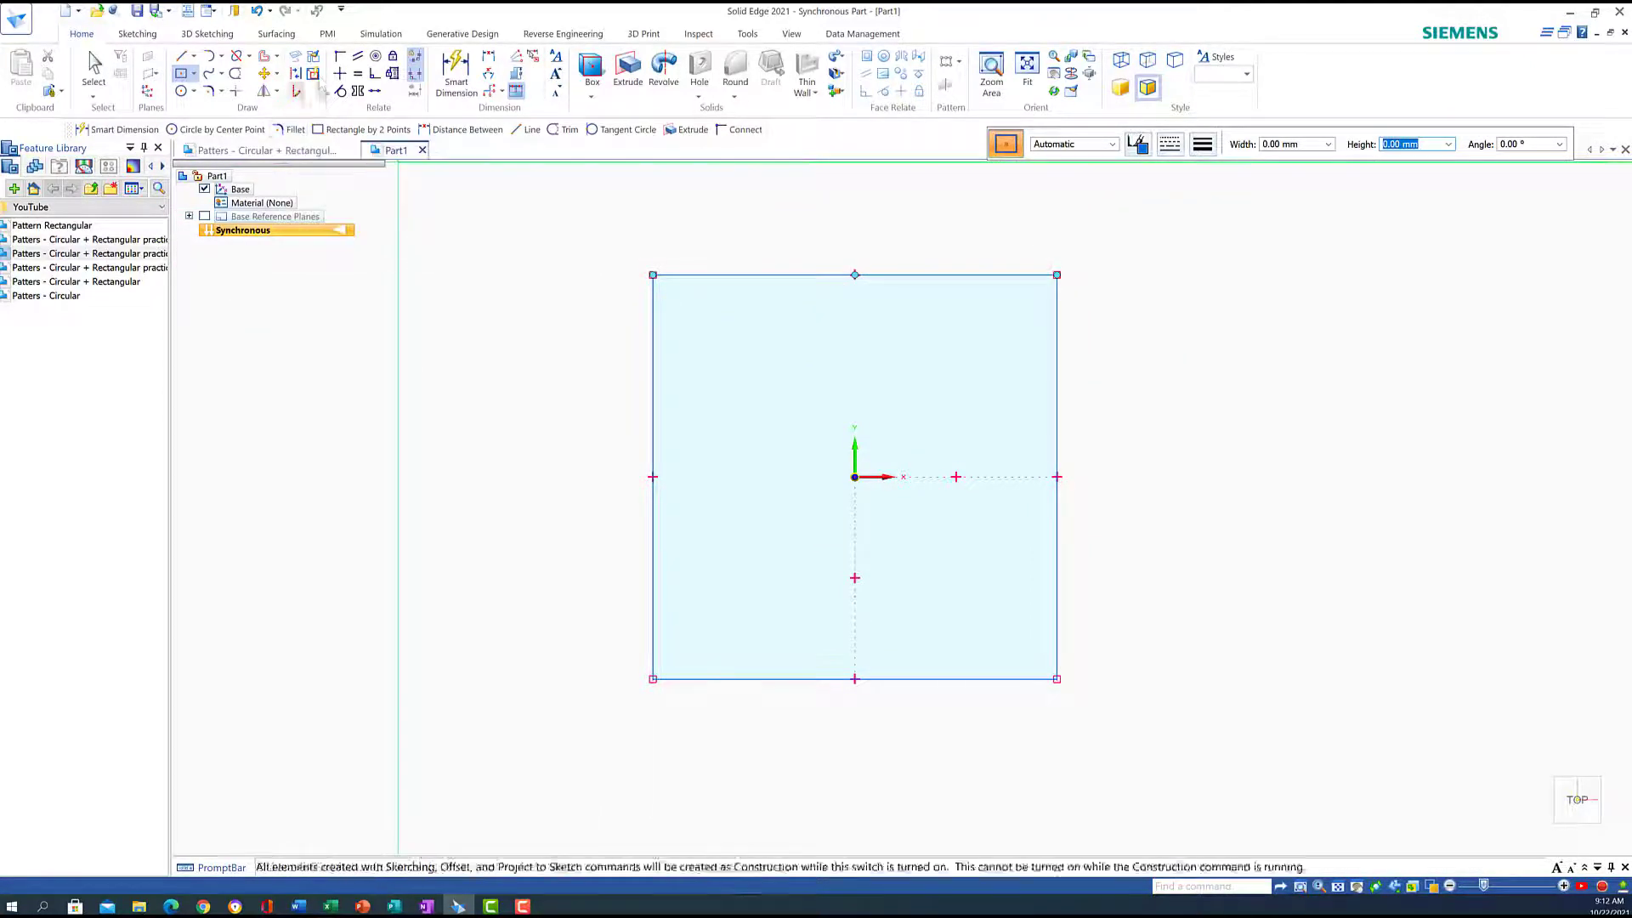
Fillet the top-left, top-right, bottom-left and bottom-right square corners with 15 mm radius
click(211, 91)
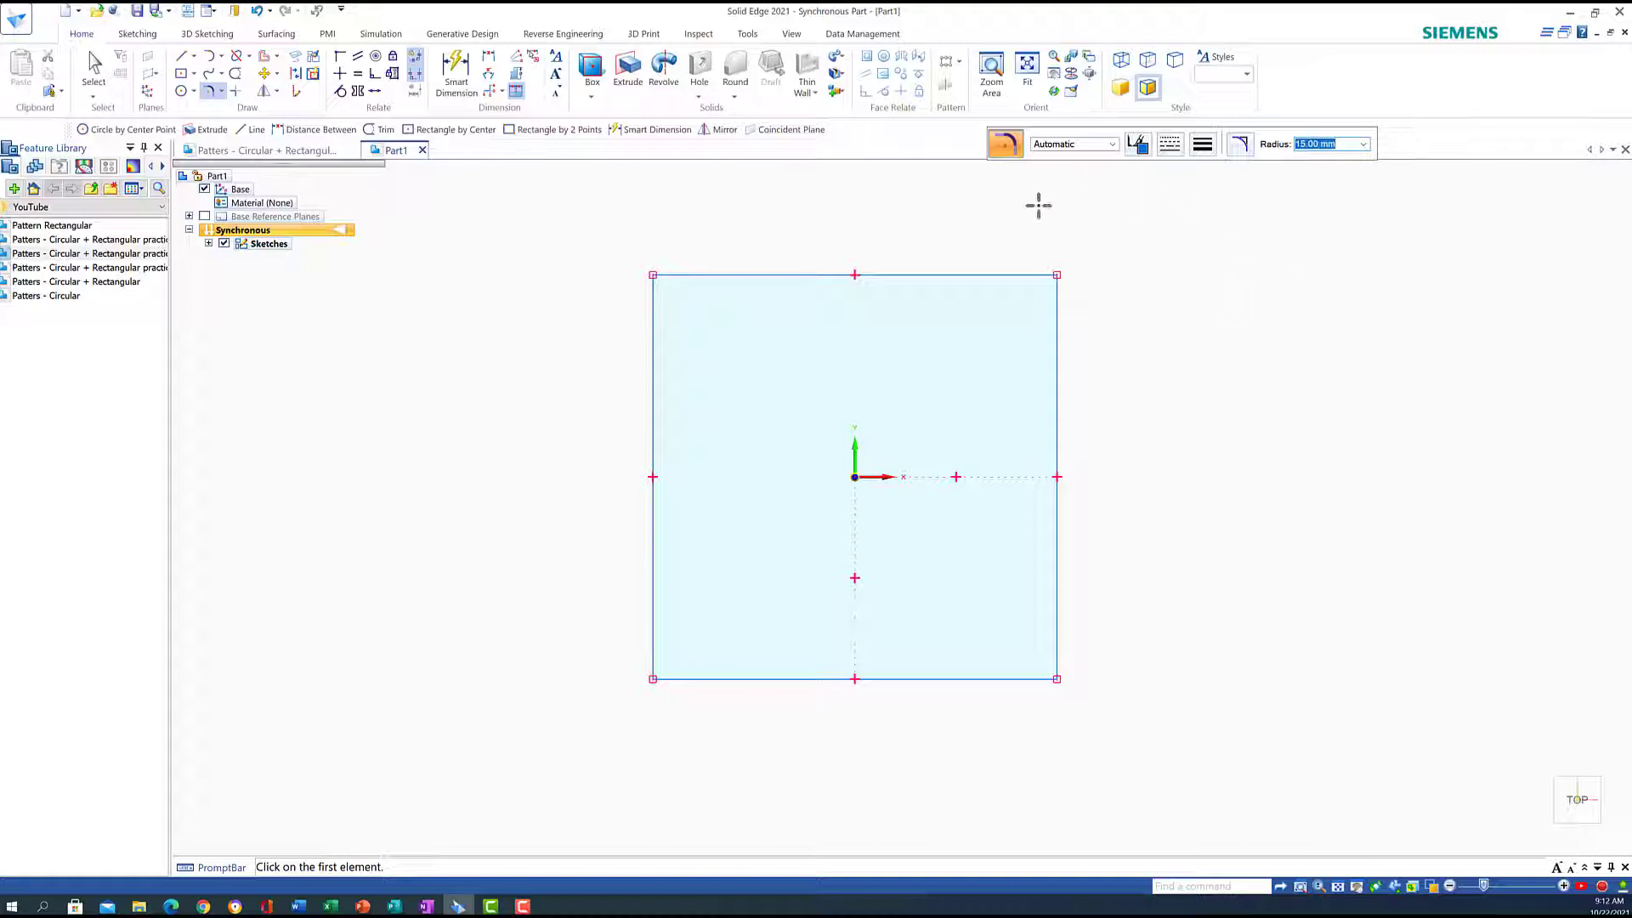
click(653, 274)
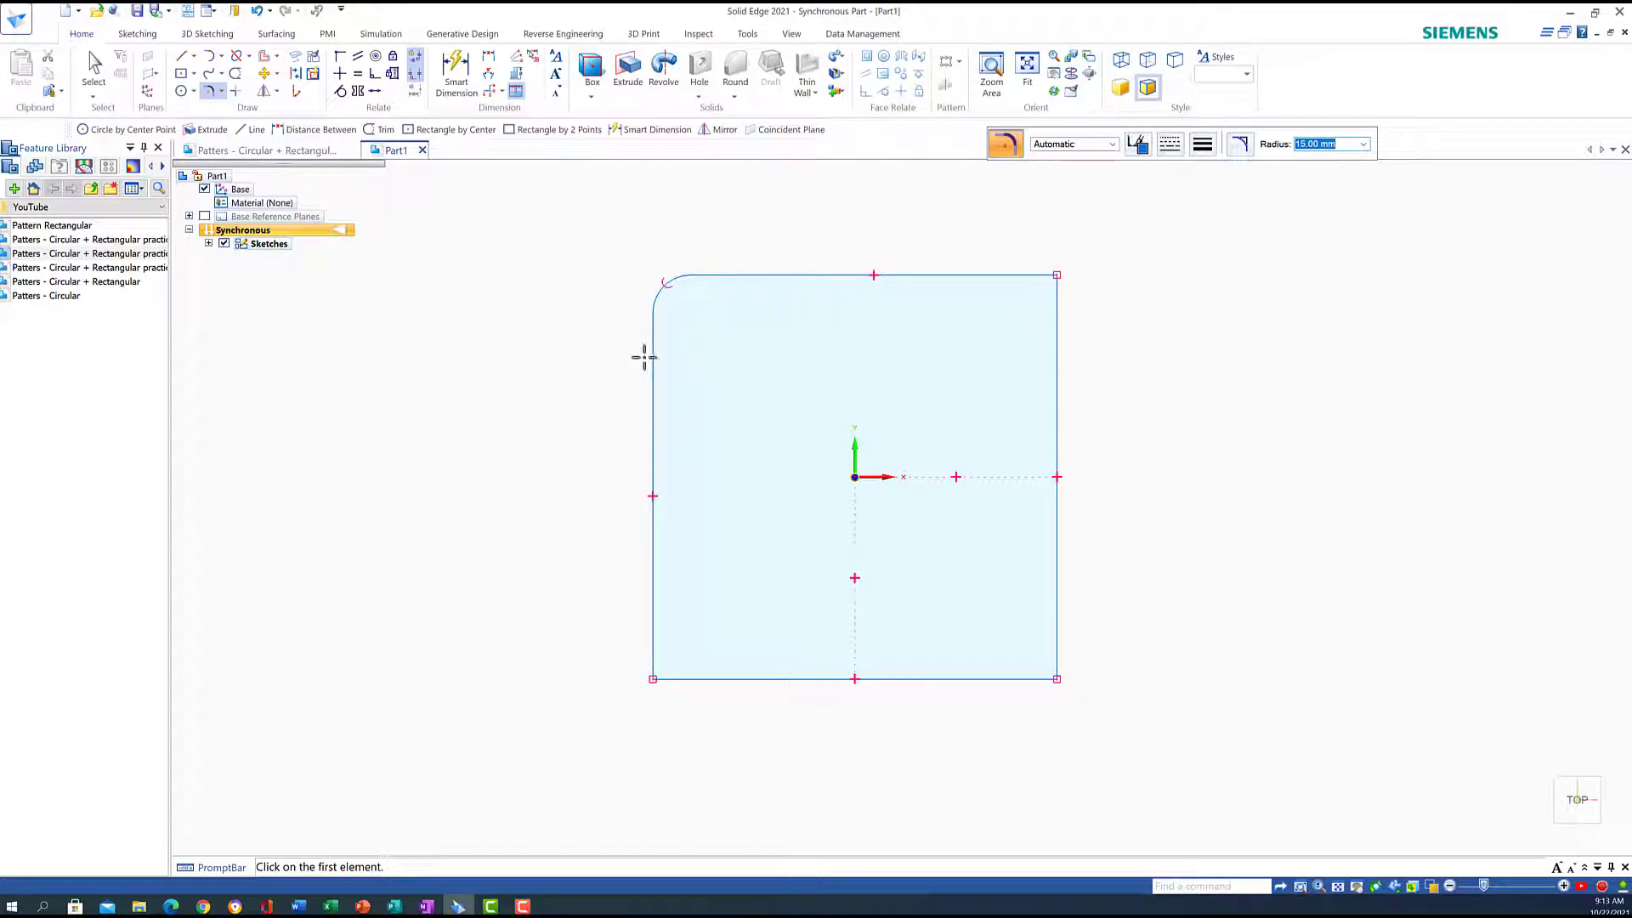
click(1025, 274)
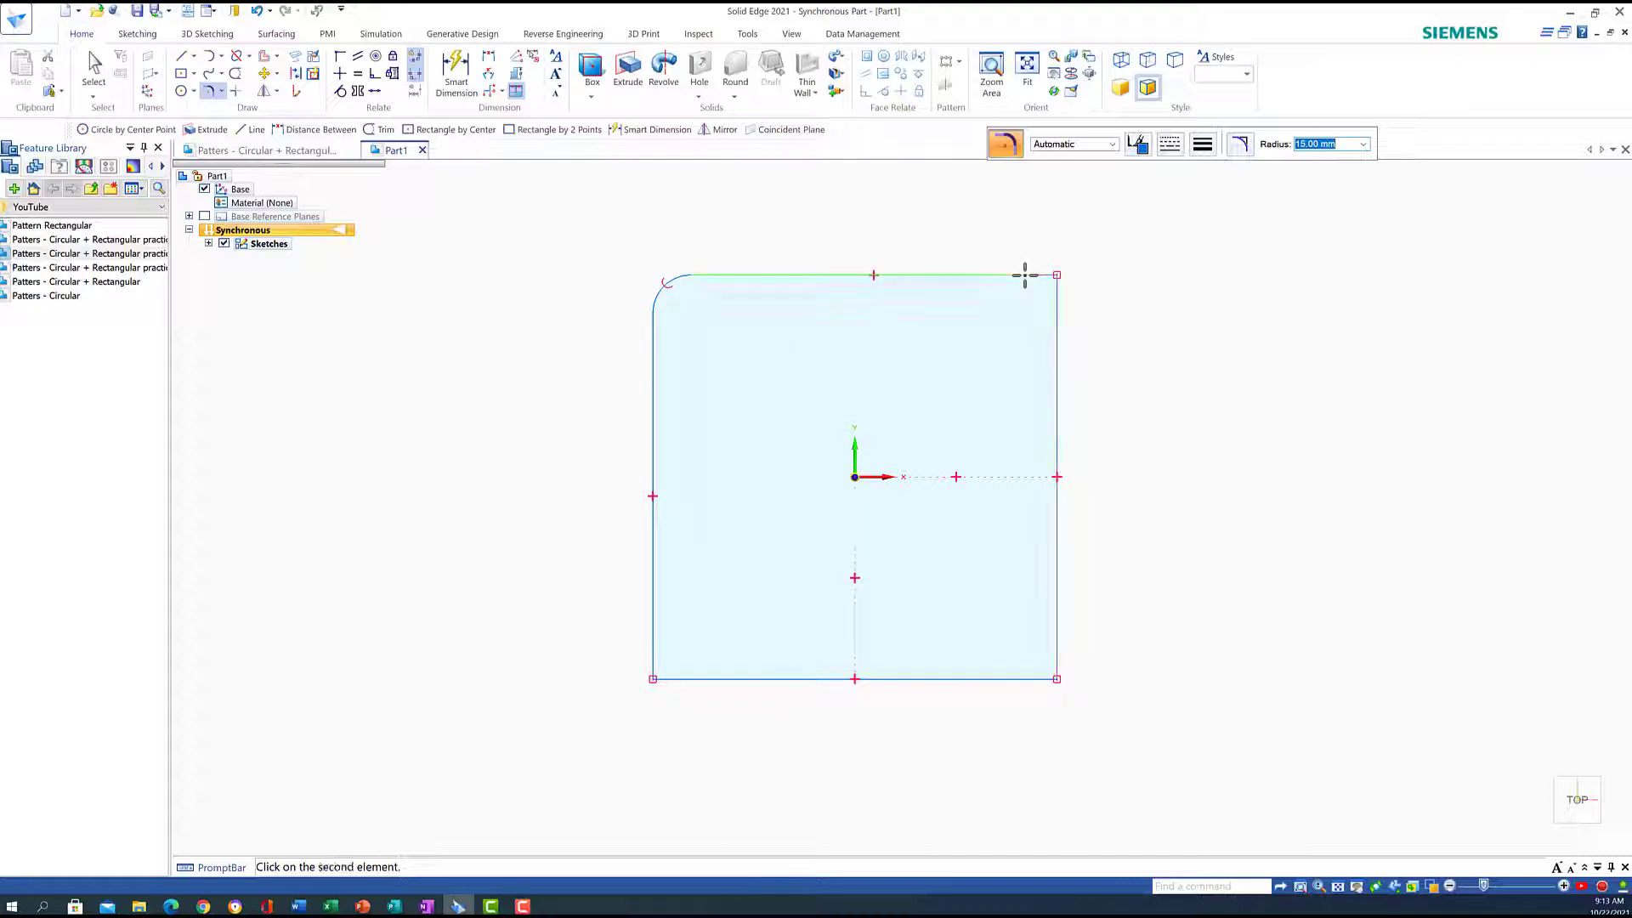
click(1058, 314)
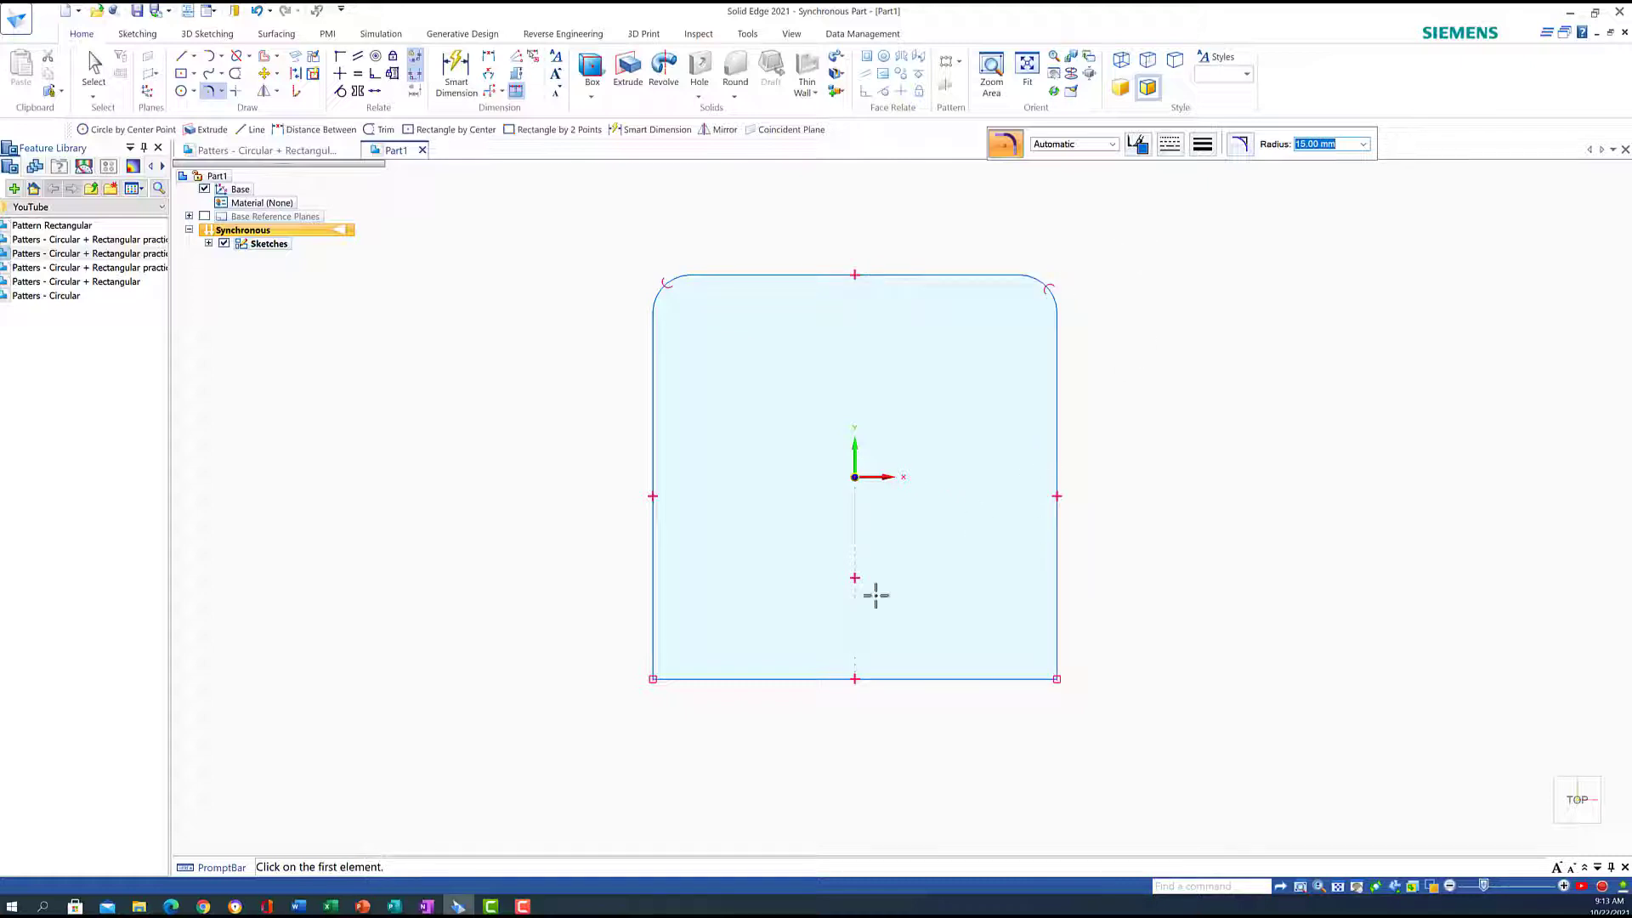
click(652, 678)
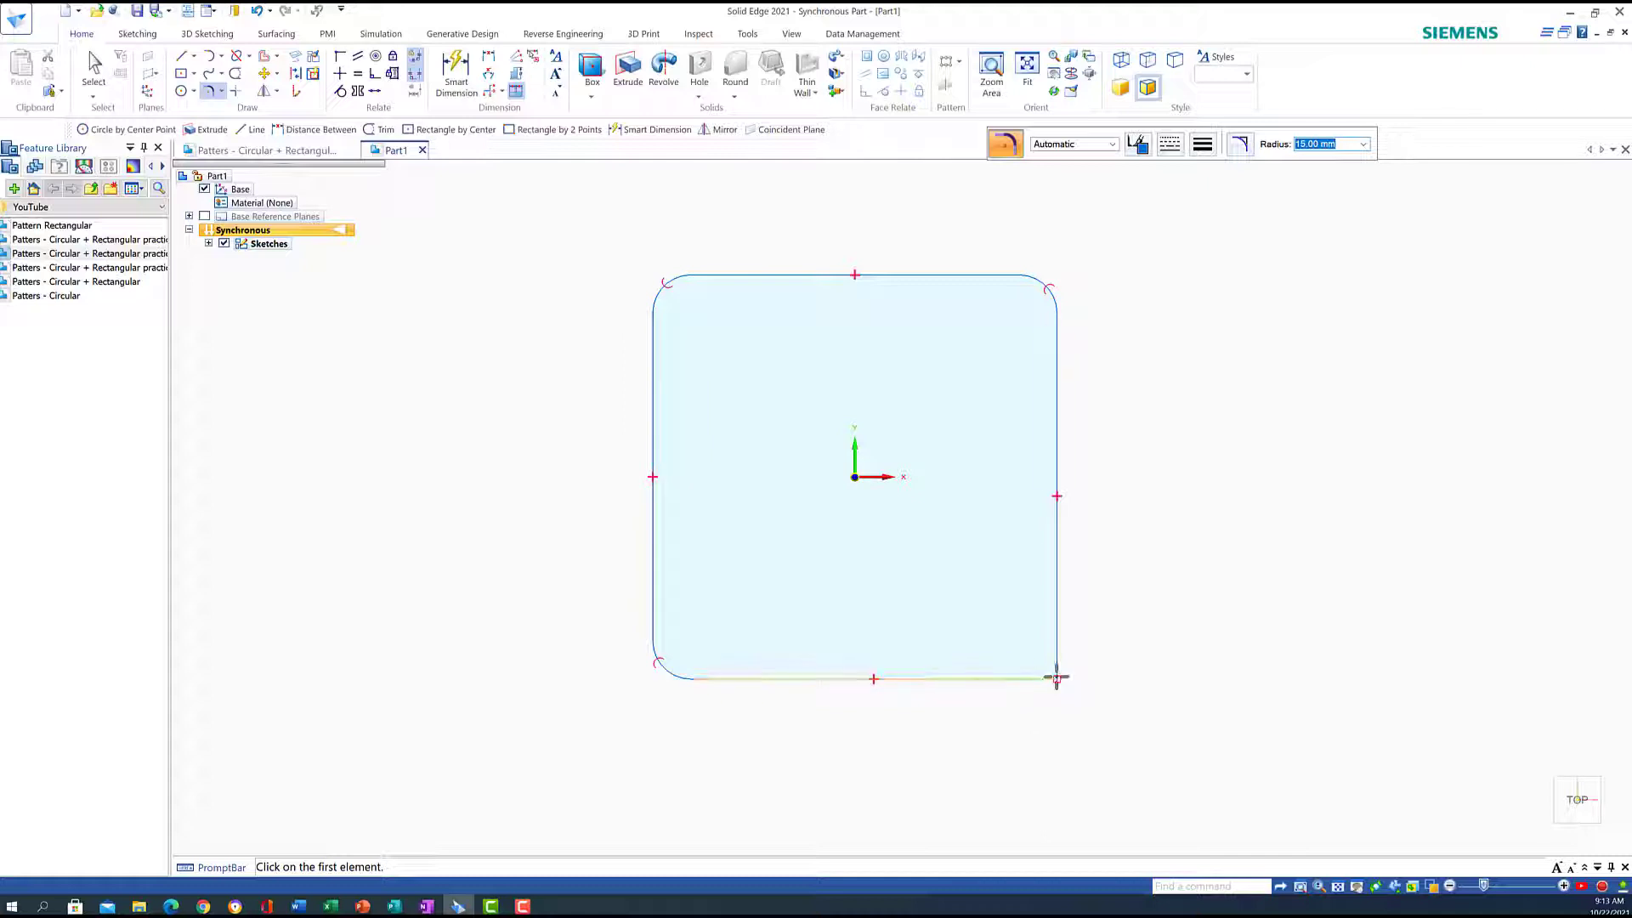
click(1058, 677)
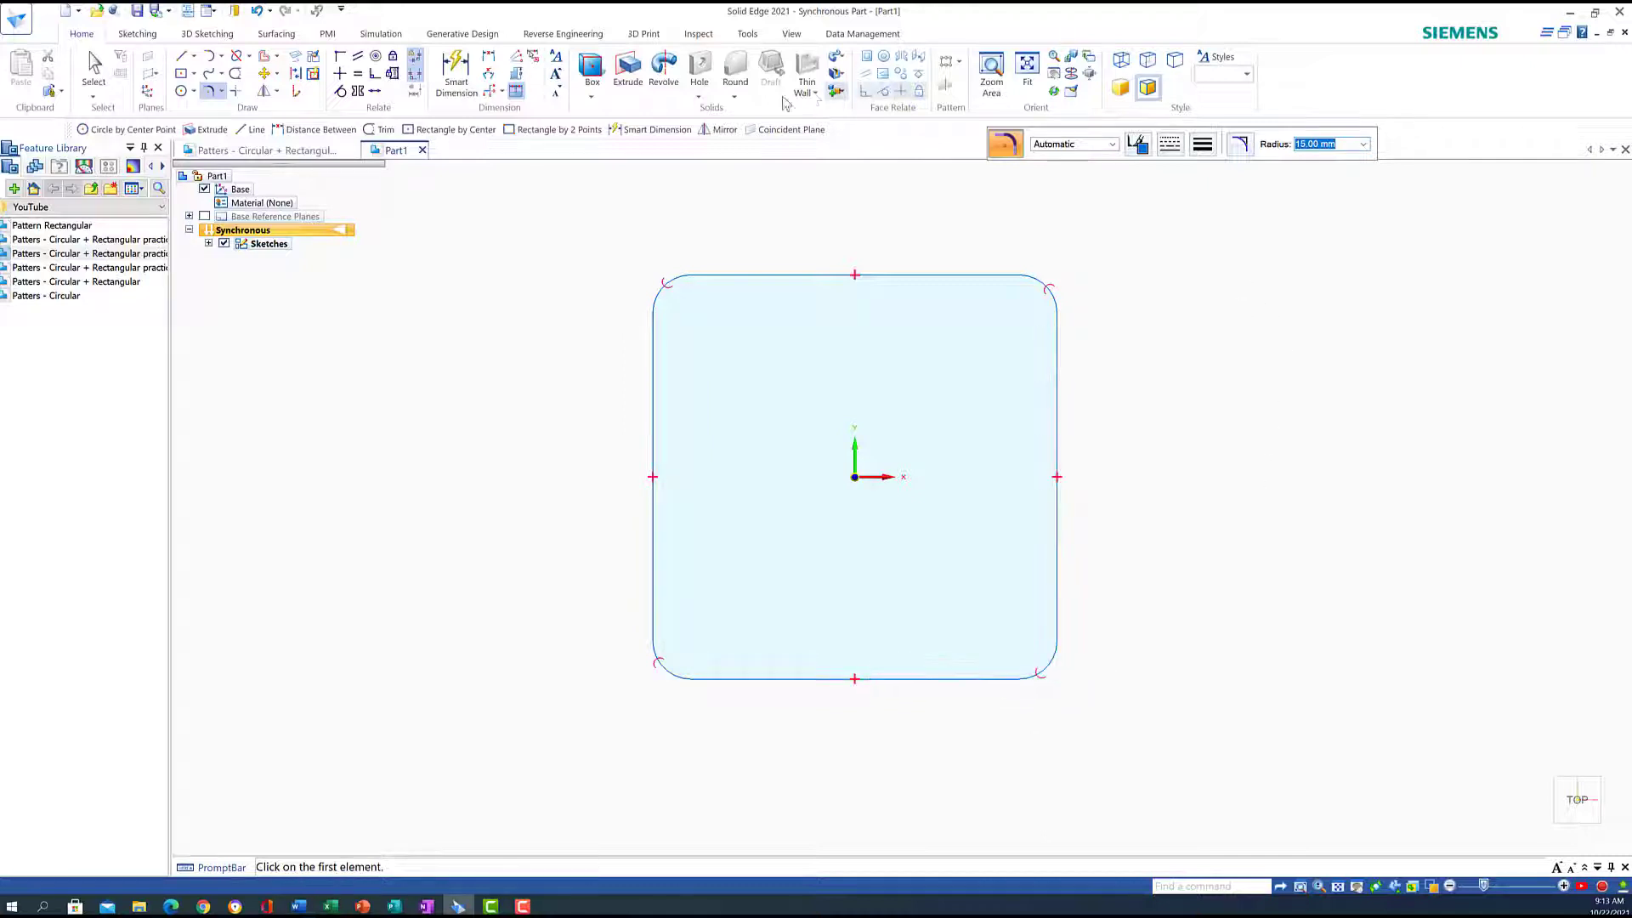
click(458, 70)
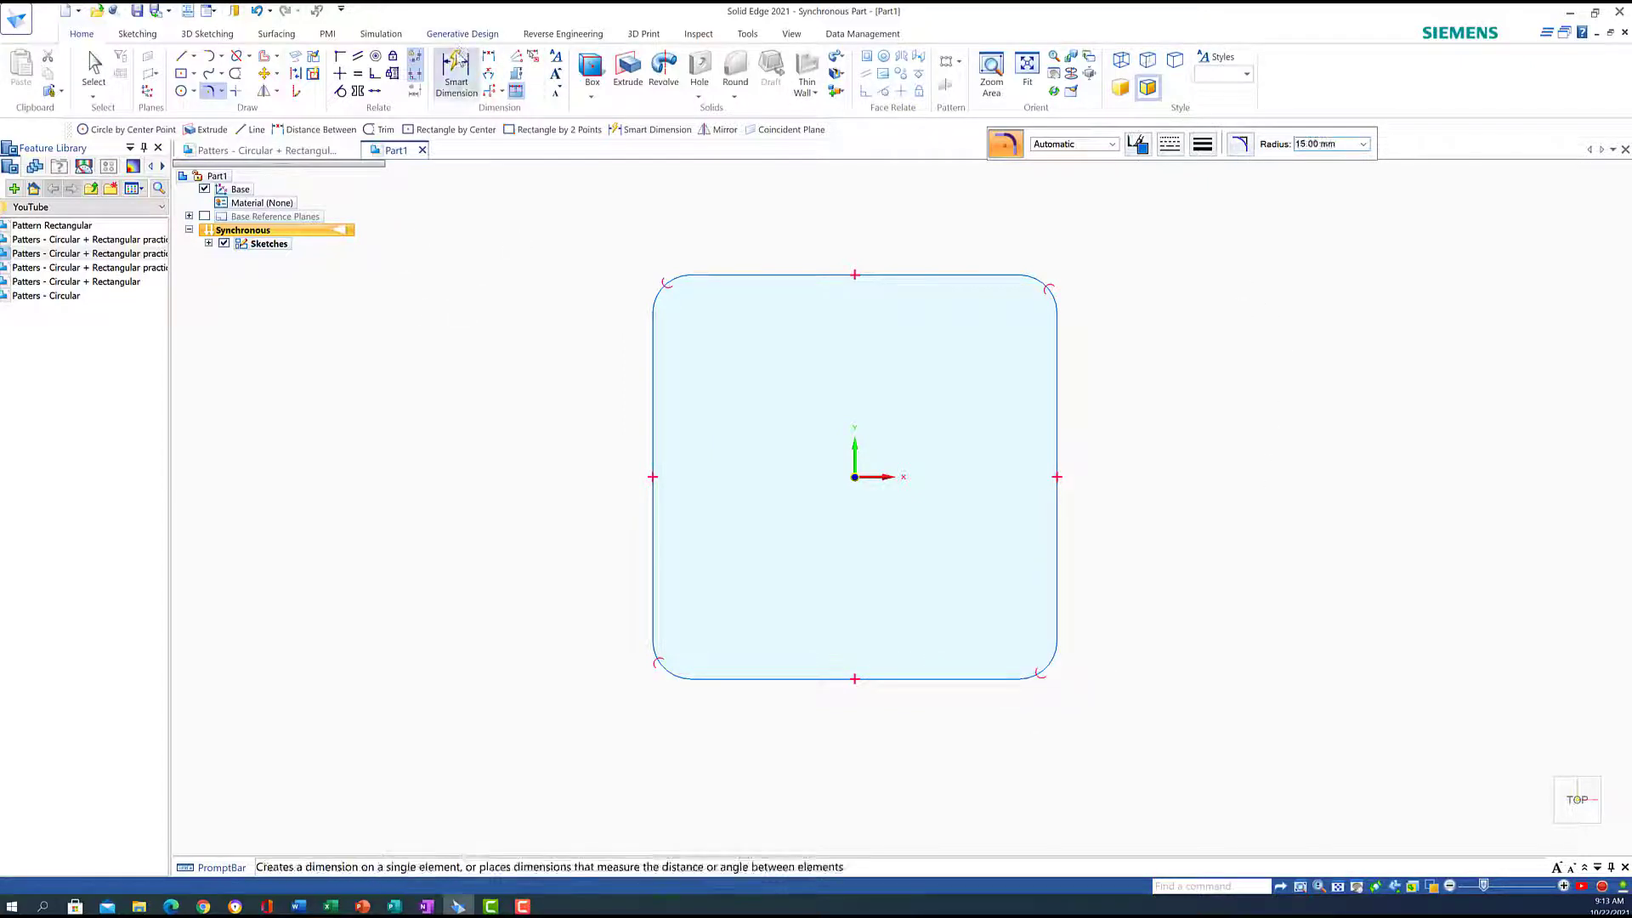
Add the 160 mm height, 160 mm width and R15 top-right corner dimensions, then view isometrically
click(804, 273)
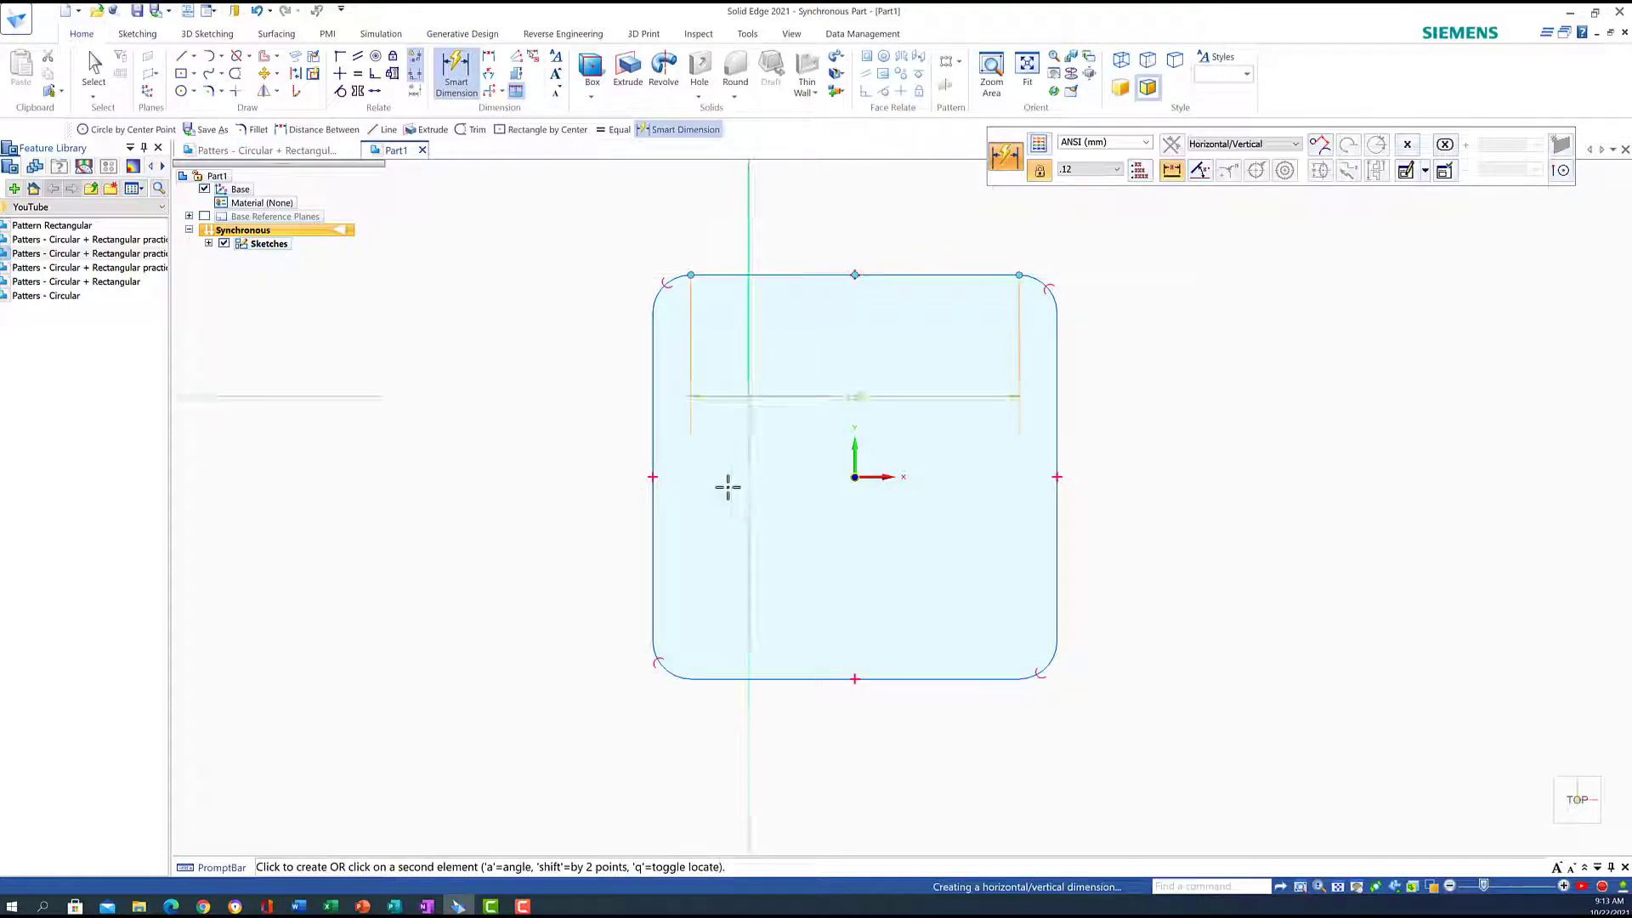
click(767, 678)
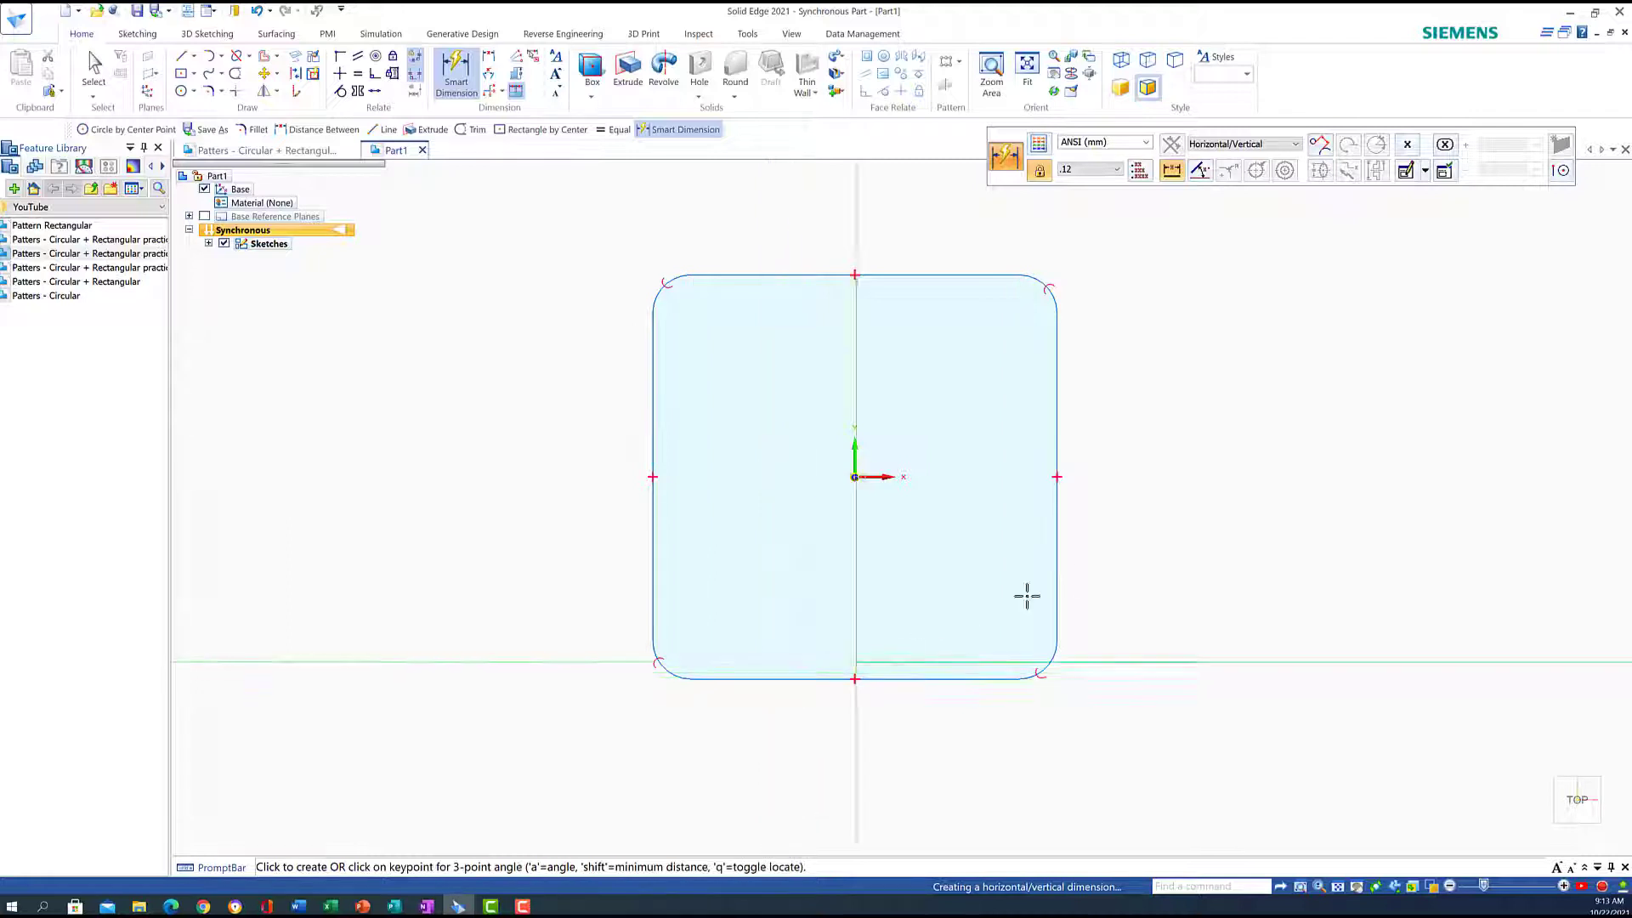
click(1249, 518)
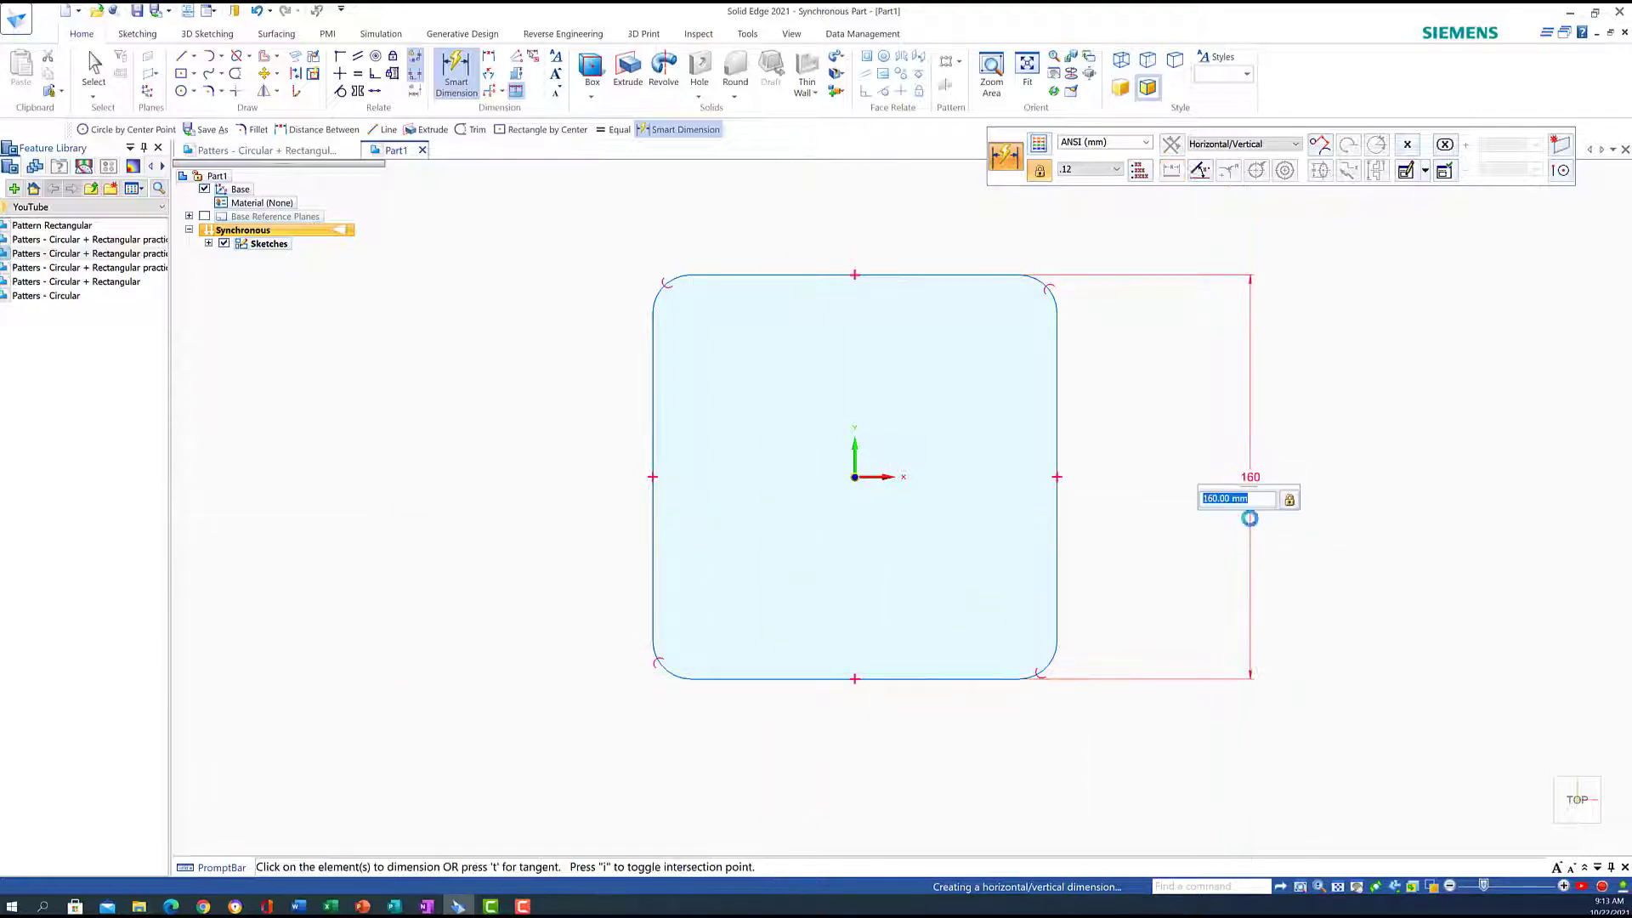
click(1058, 416)
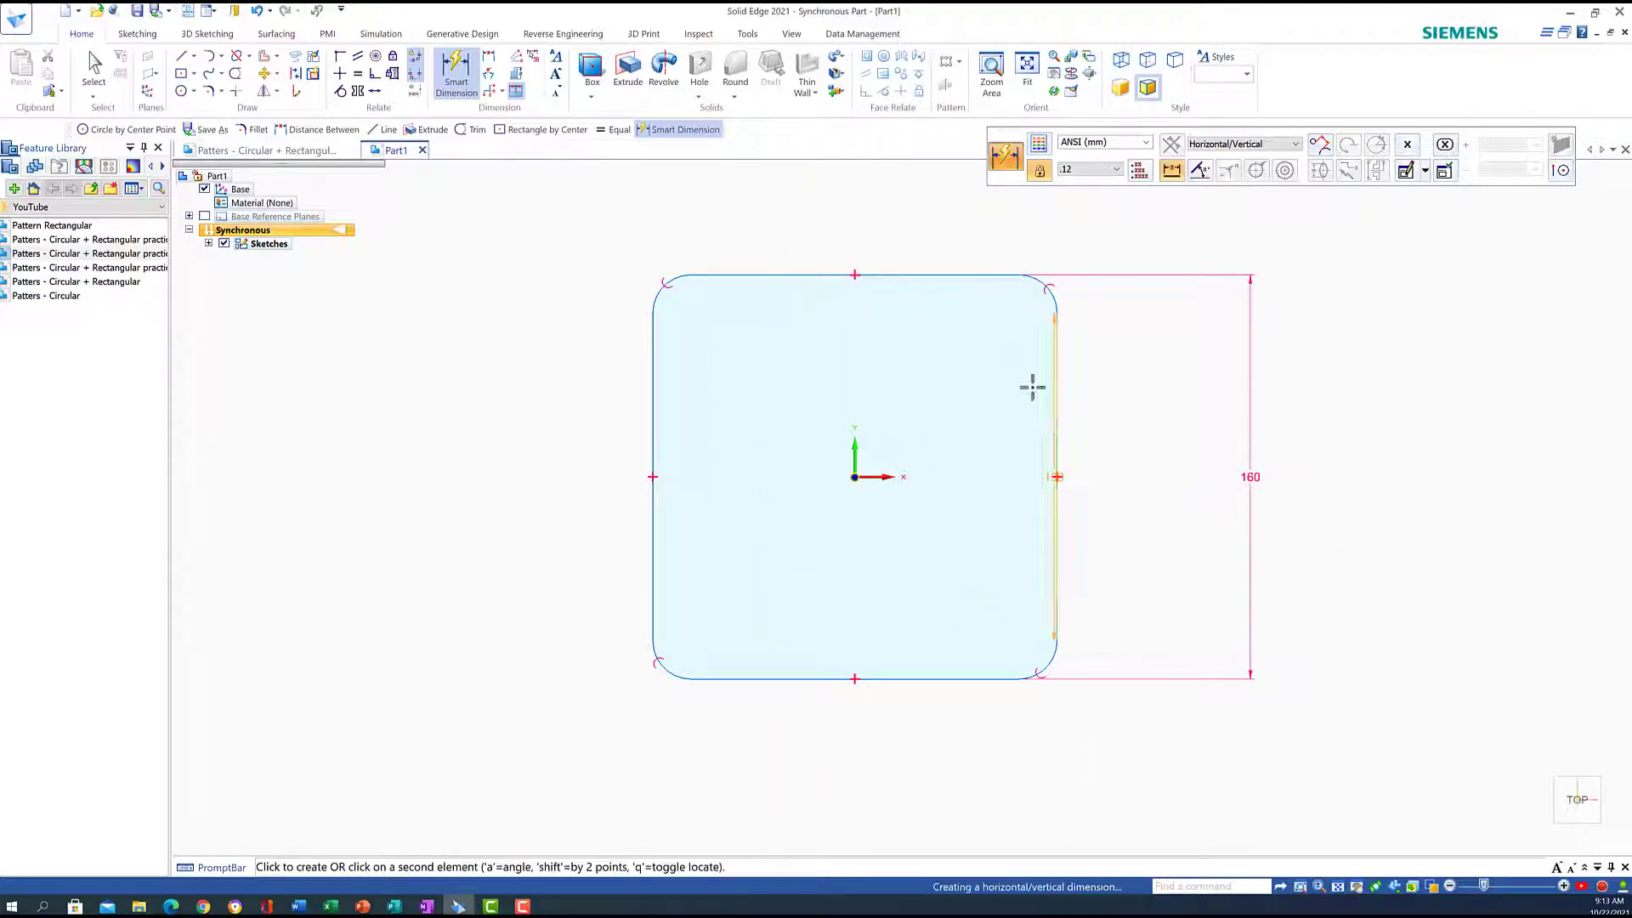
click(654, 425)
click(818, 198)
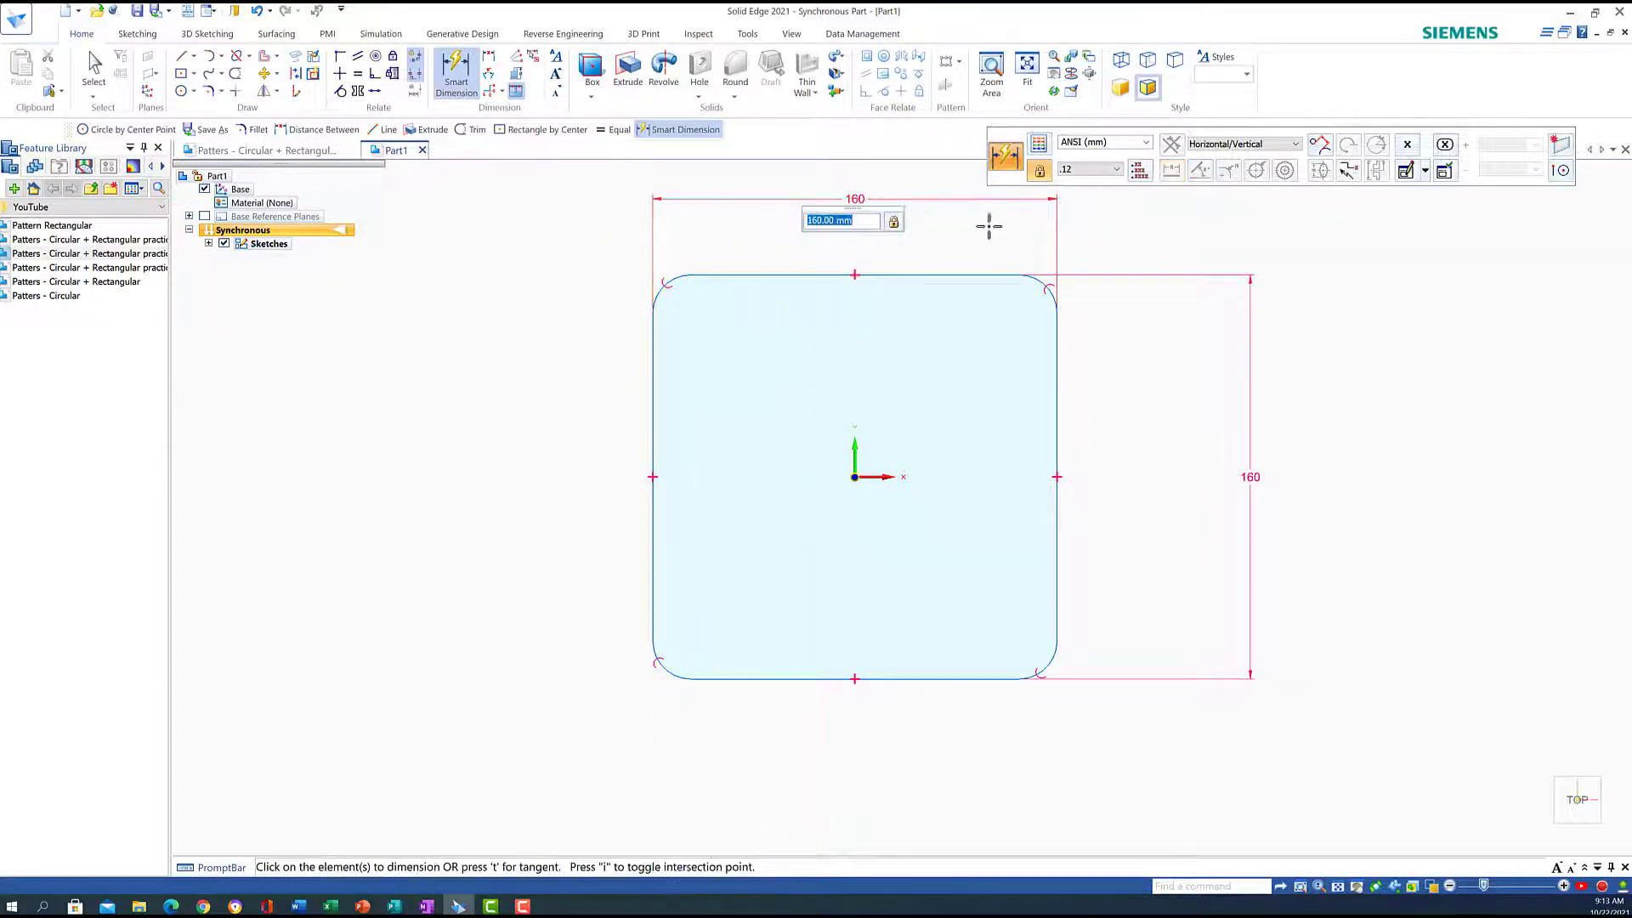
key(Return)
click(1045, 282)
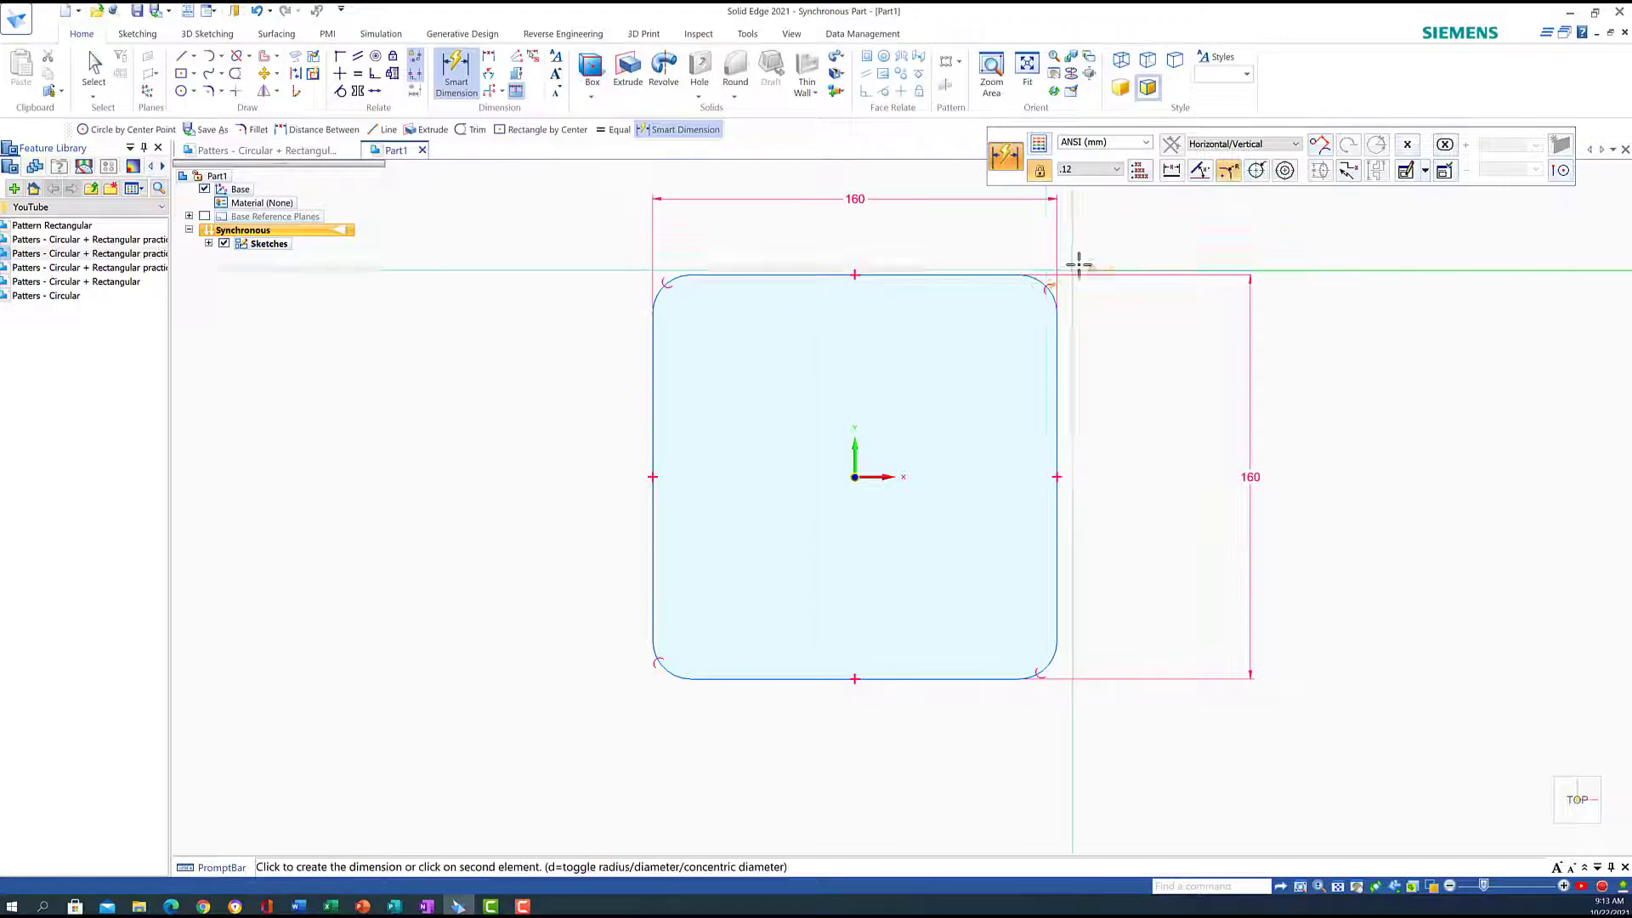
click(1093, 226)
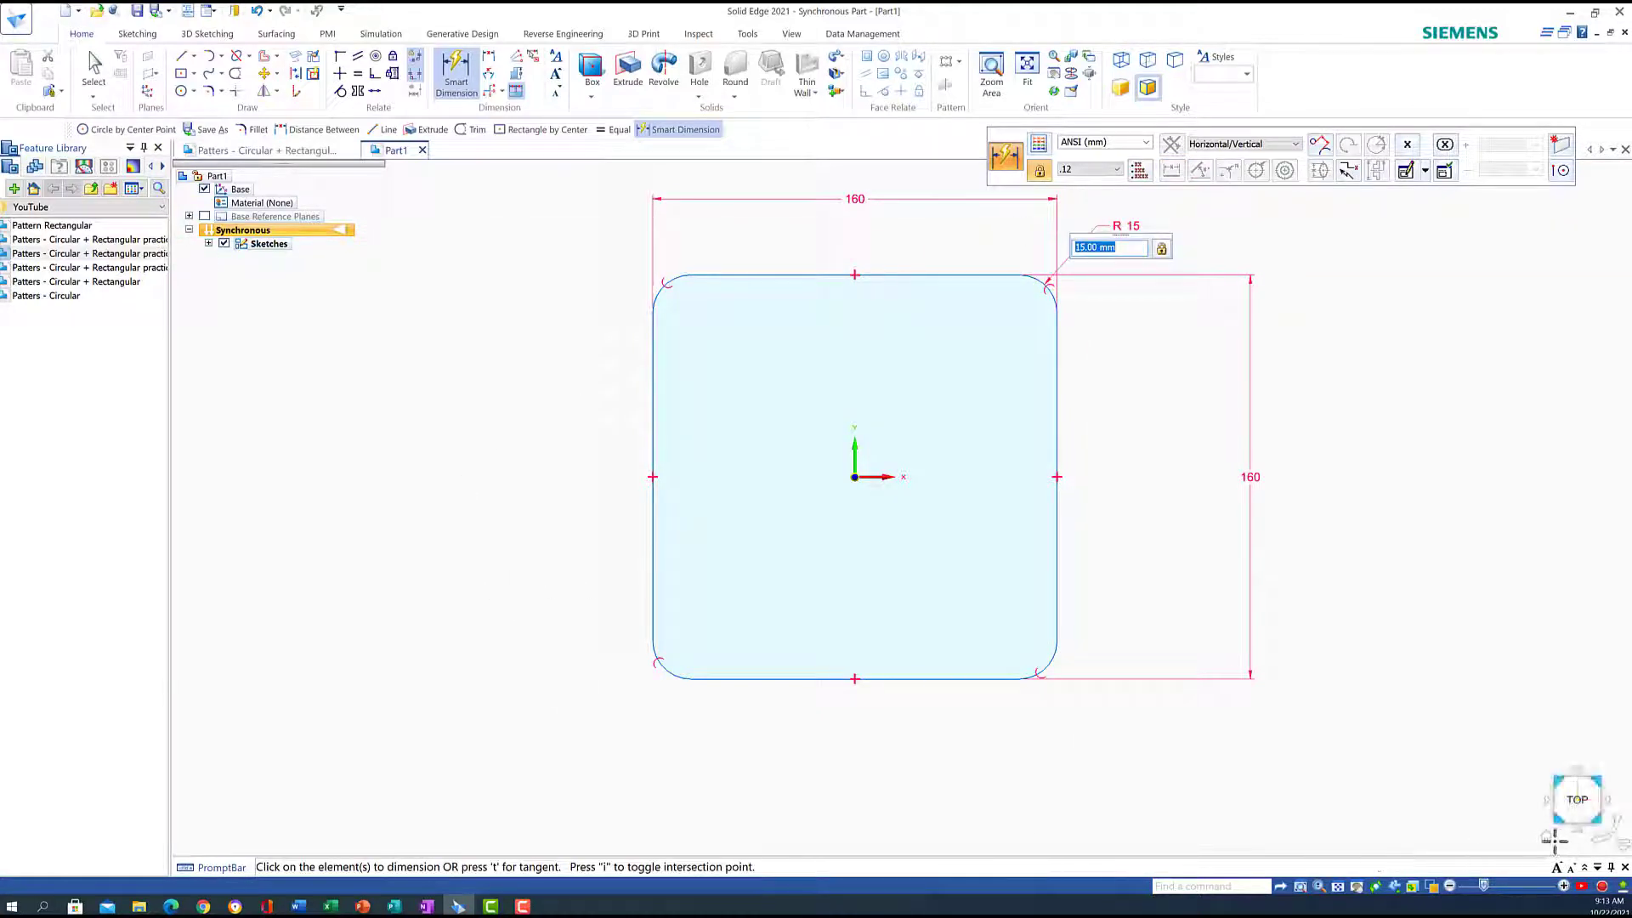
click(1555, 839)
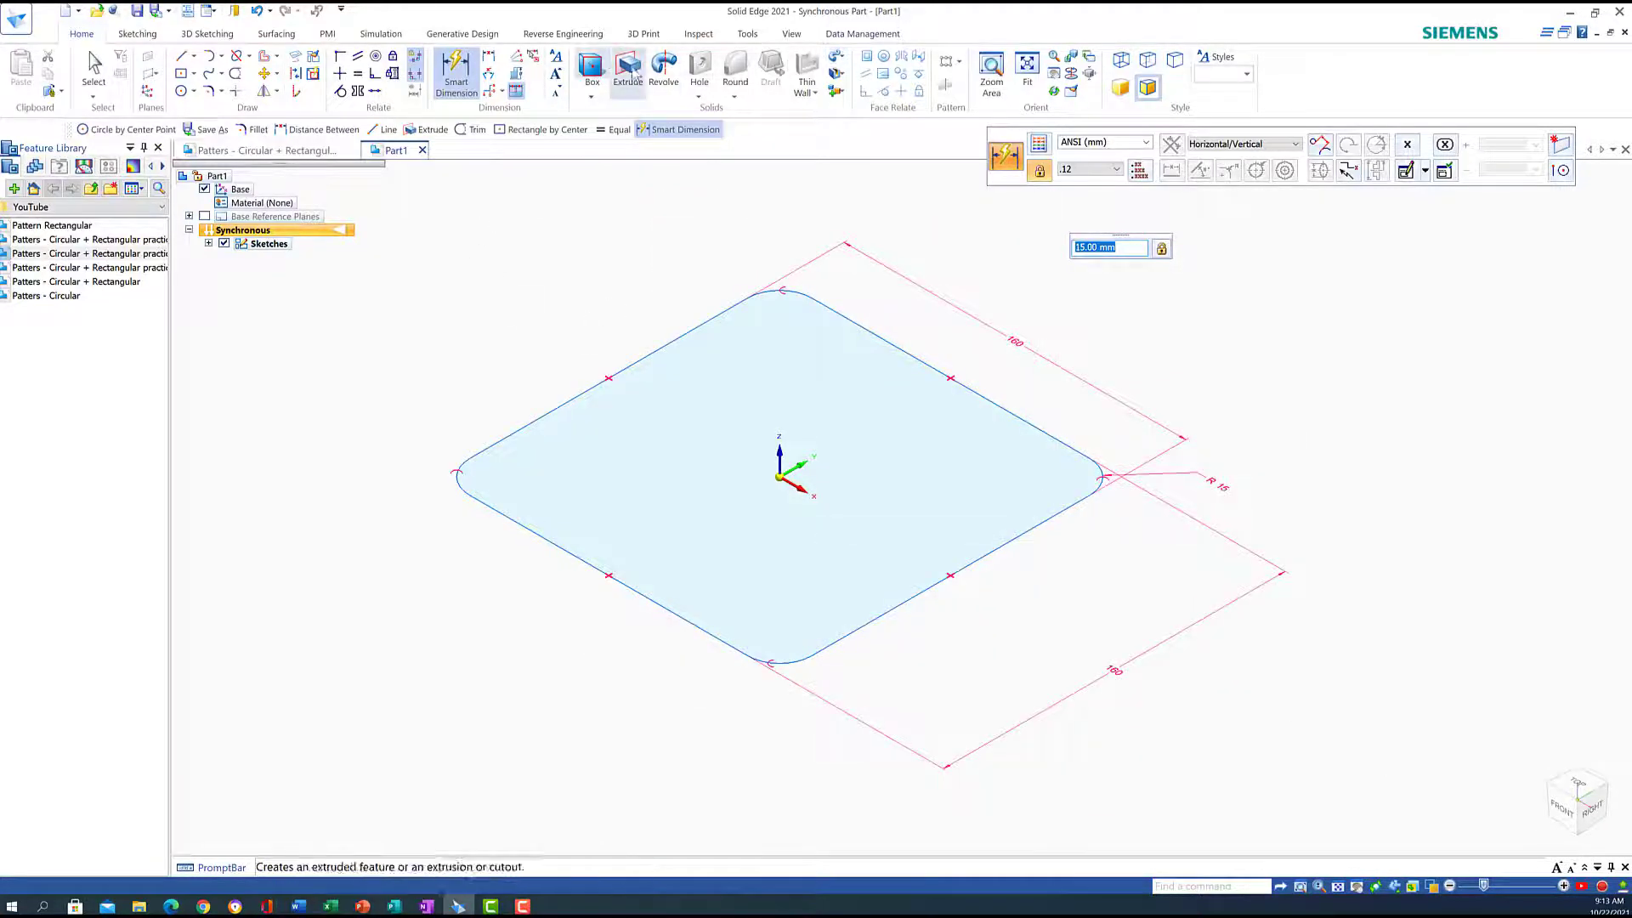
Extrude the rounded-square region 15 mm into a solid plate
key(Escape)
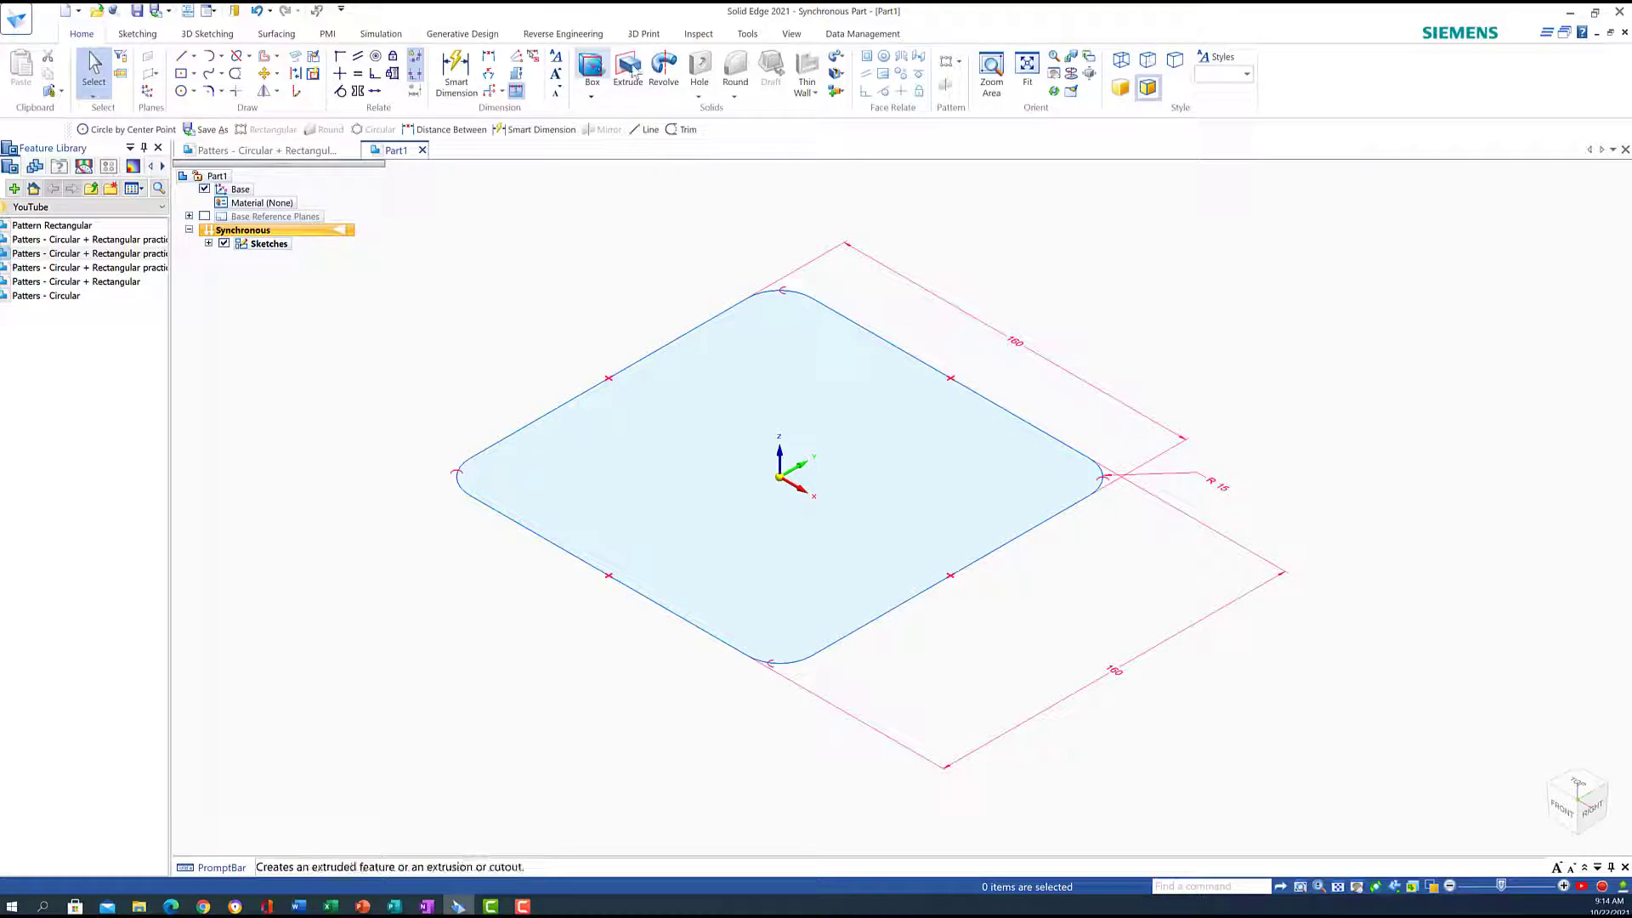
click(629, 72)
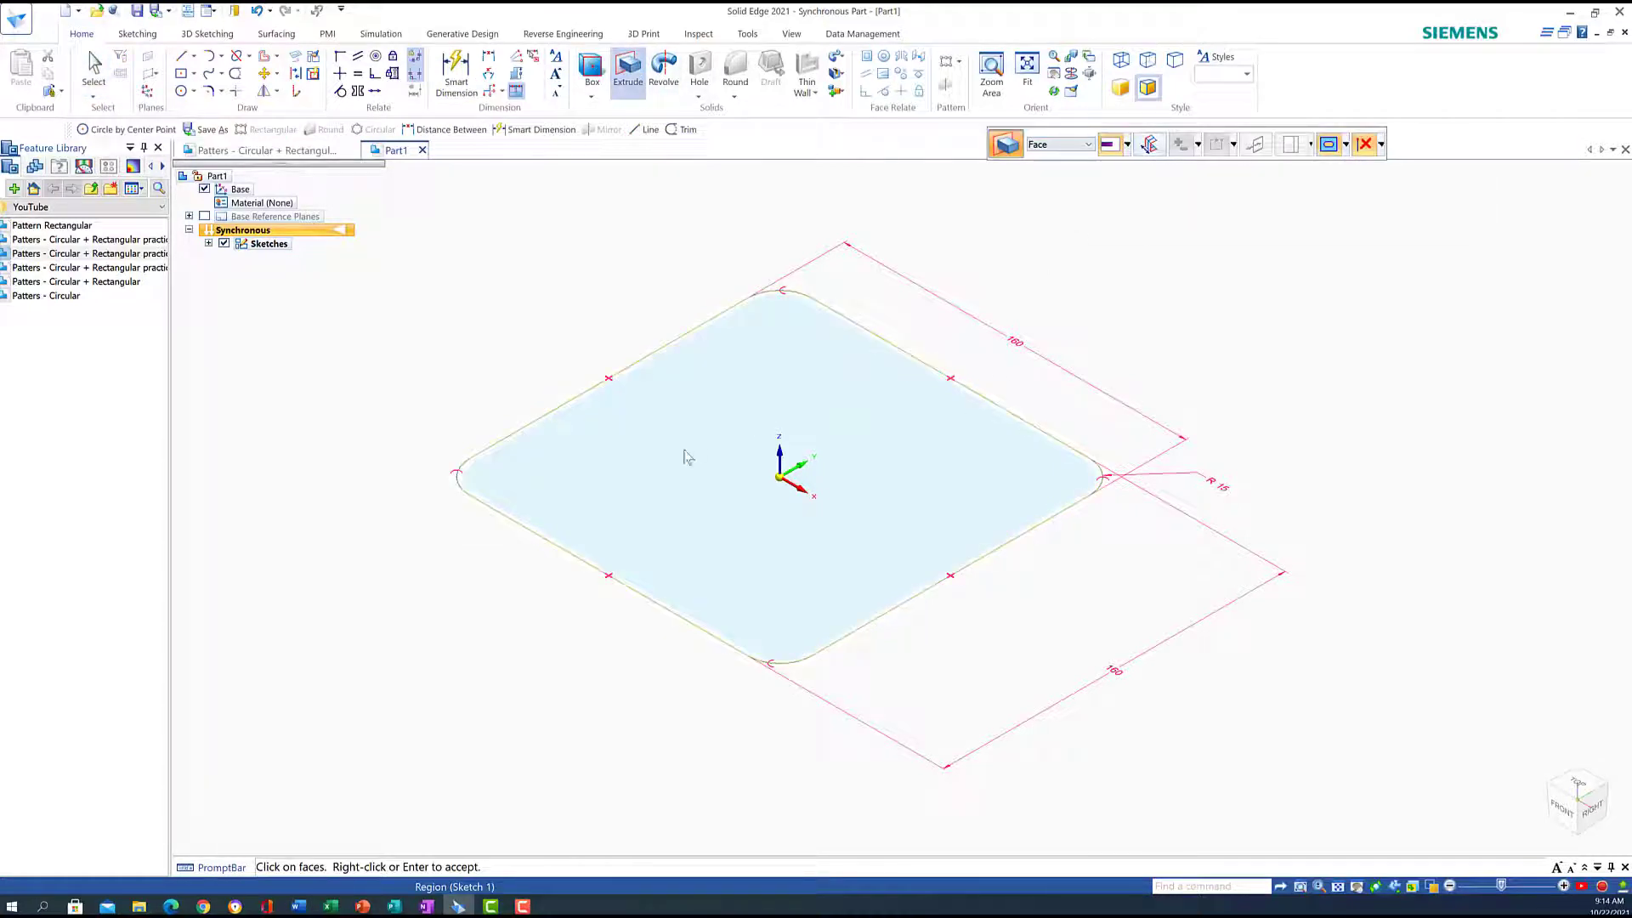
click(621, 495)
right_click(582, 519)
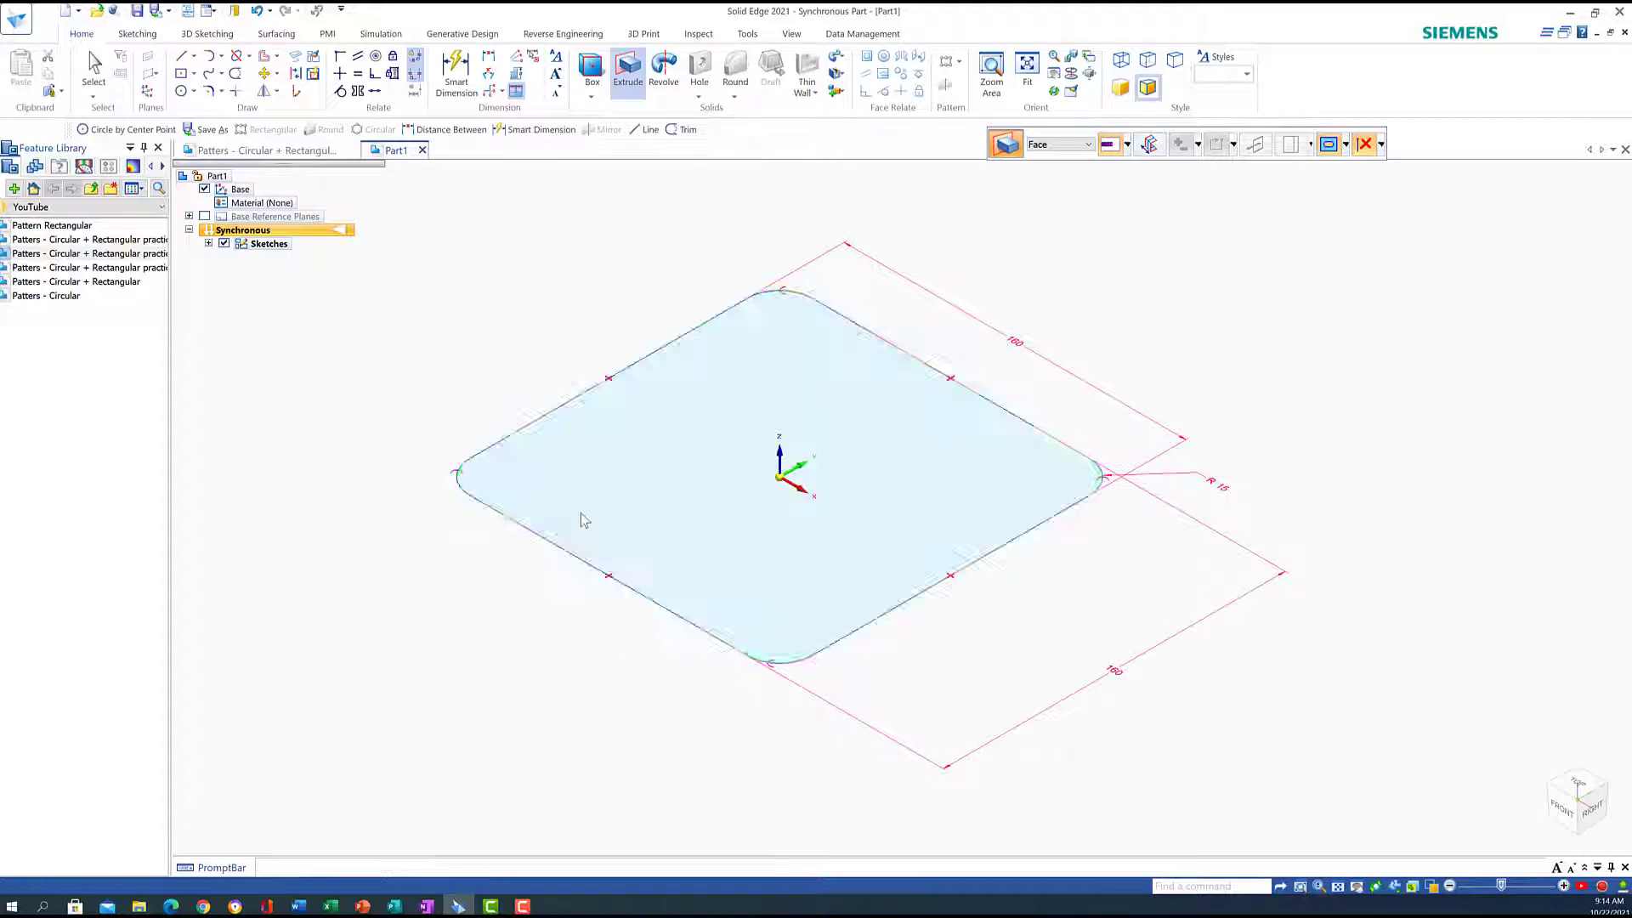
text(1)
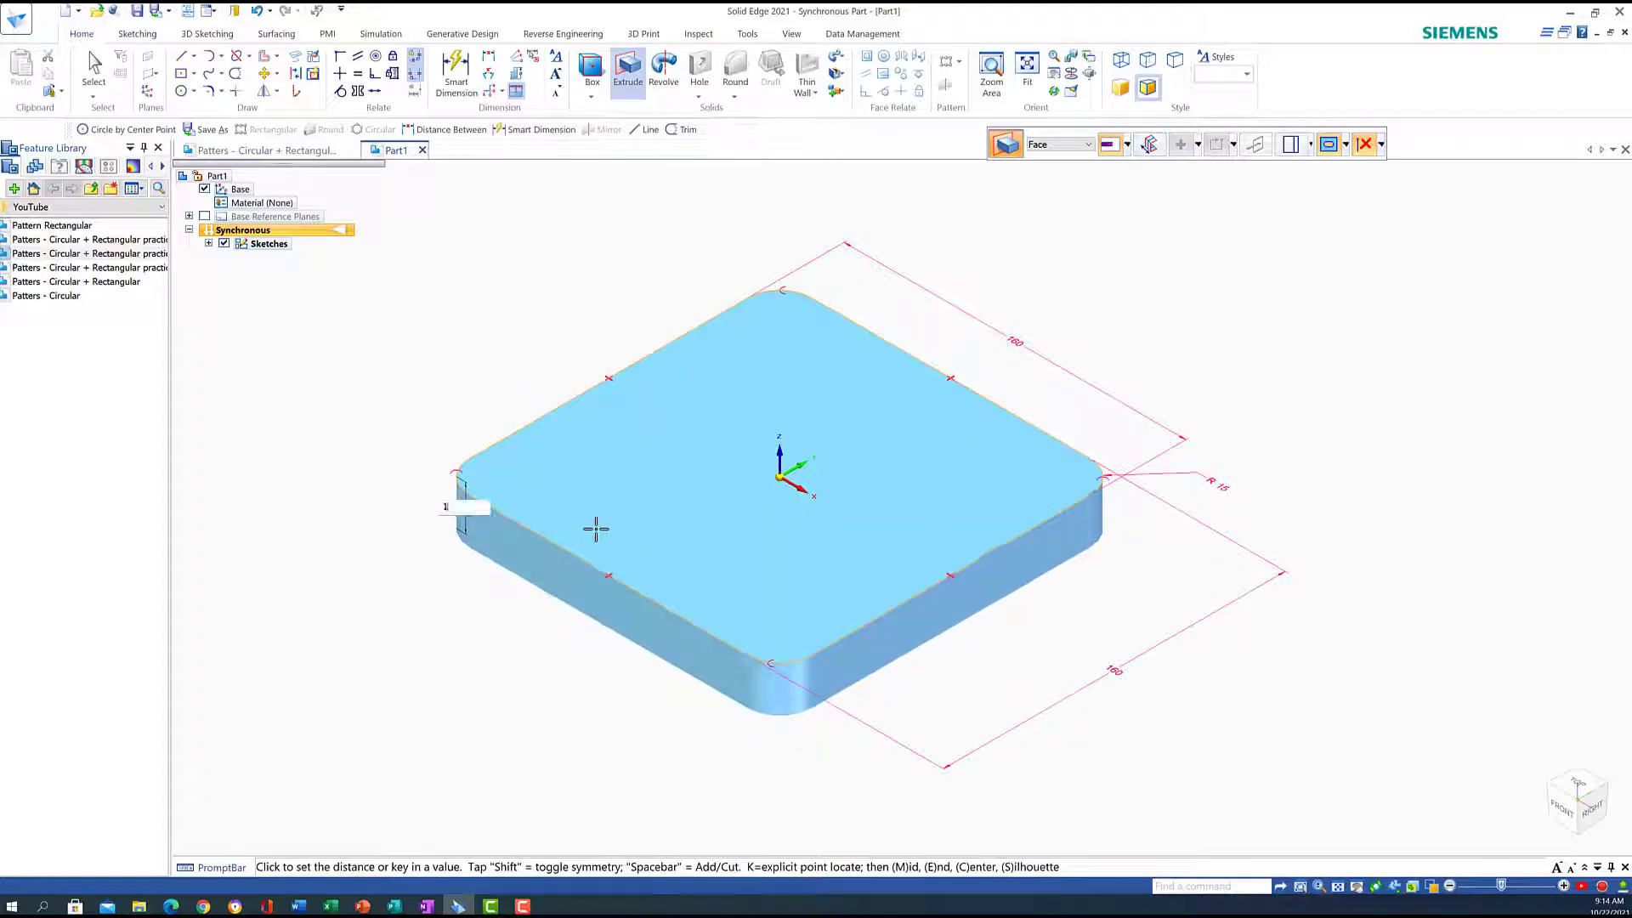
text(5)
key(Return)
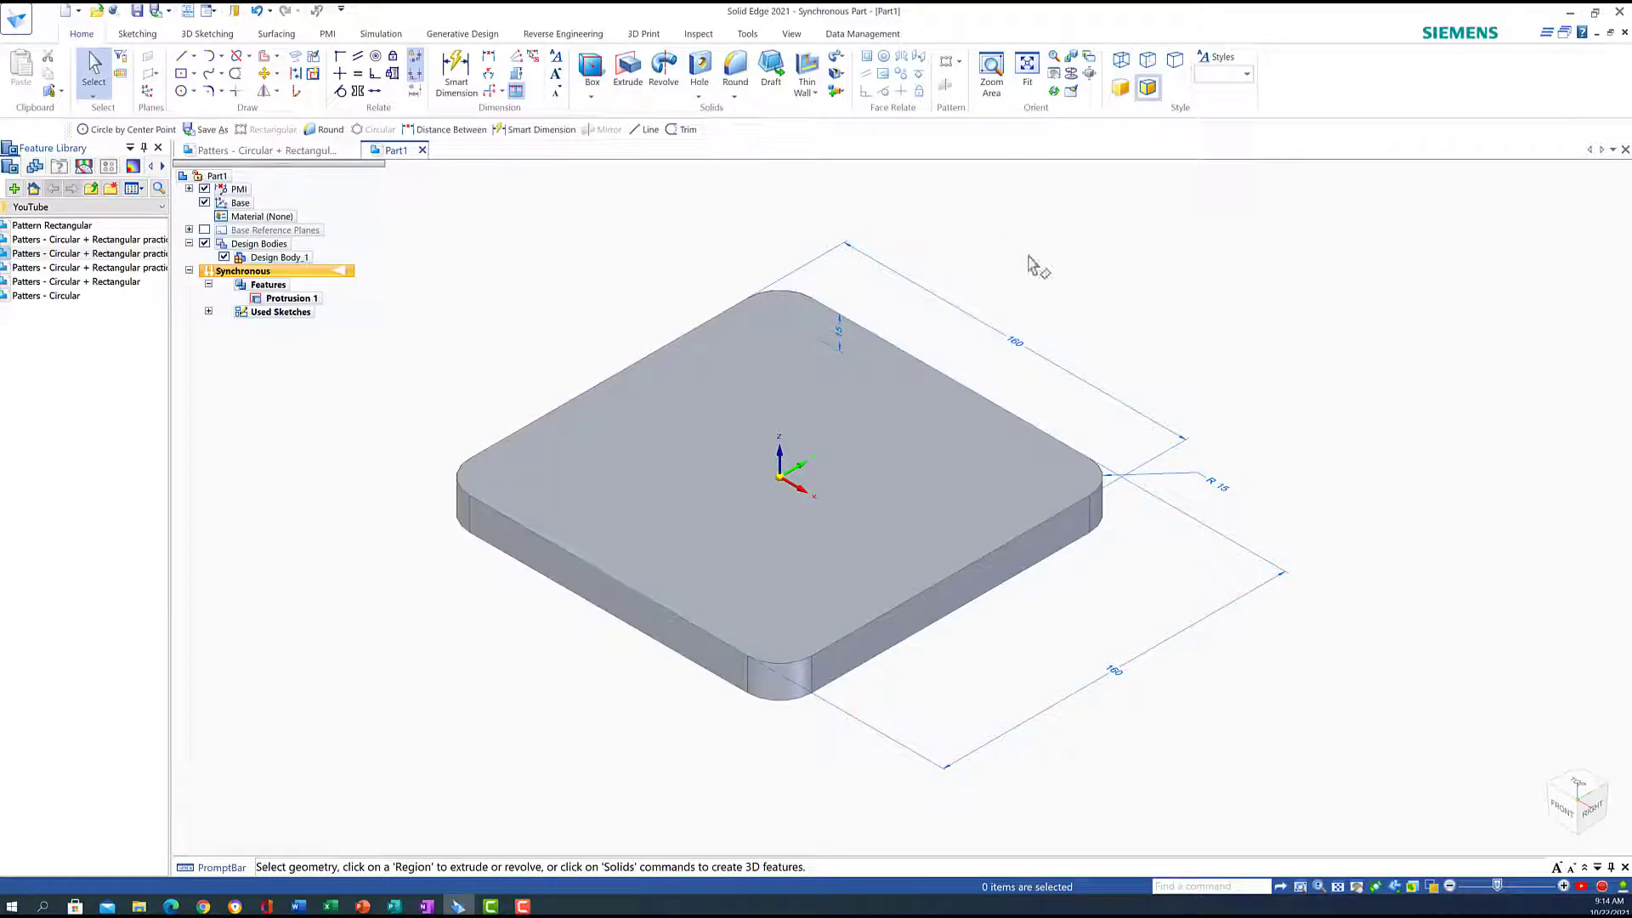
click(1574, 783)
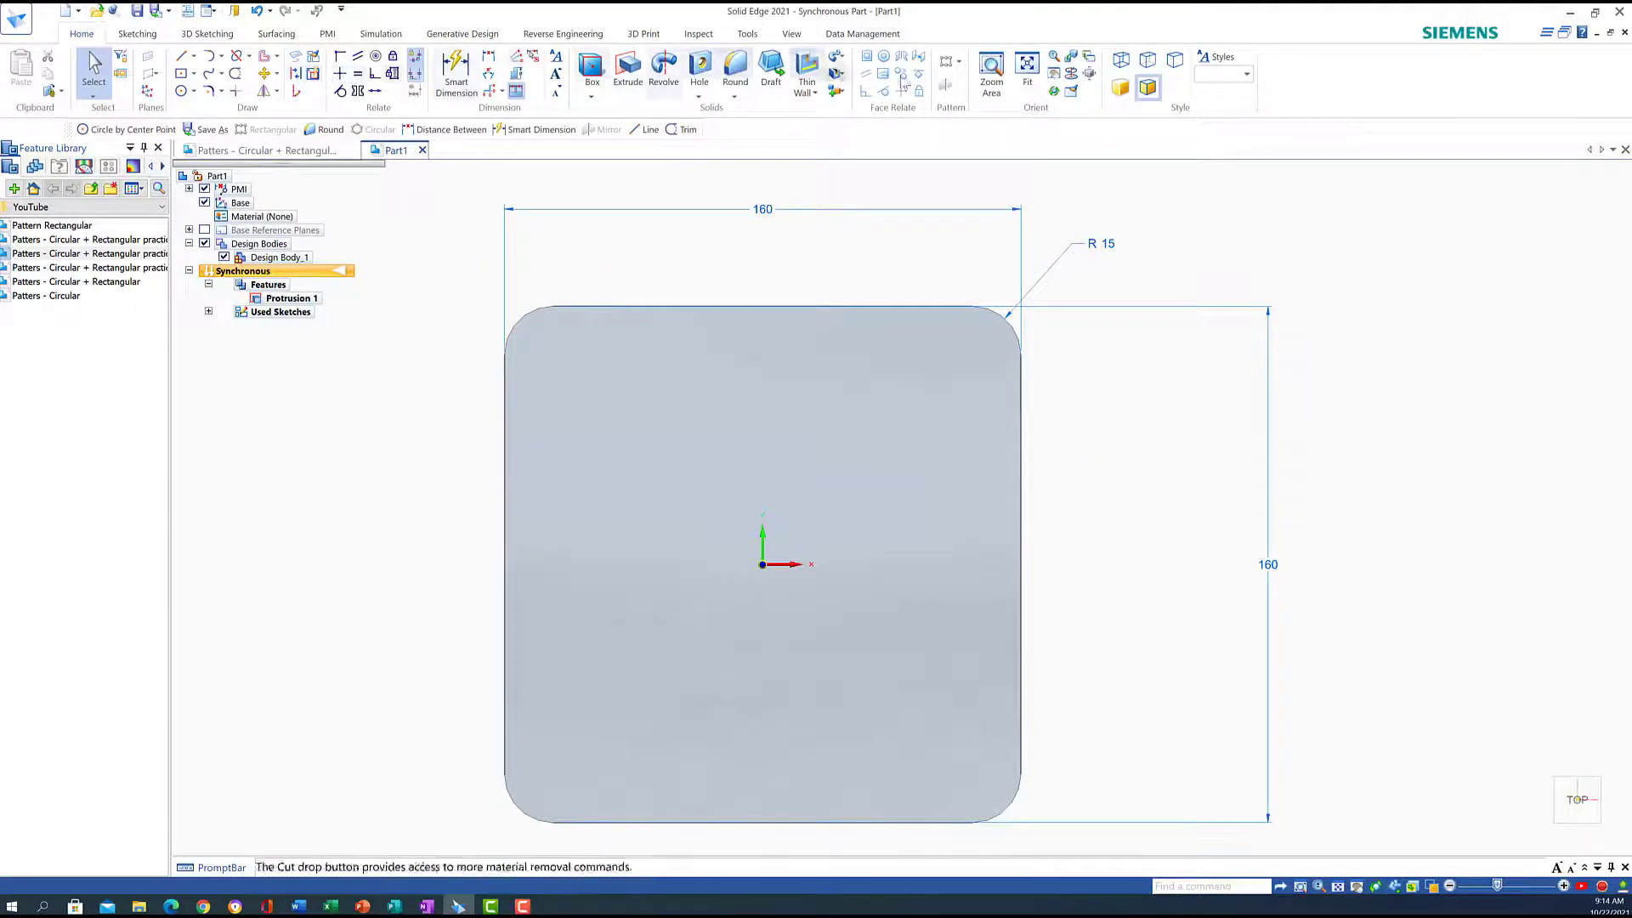
Zoom to the plate's lower-left corner and set up a 15 mm centre-point circle
click(991, 75)
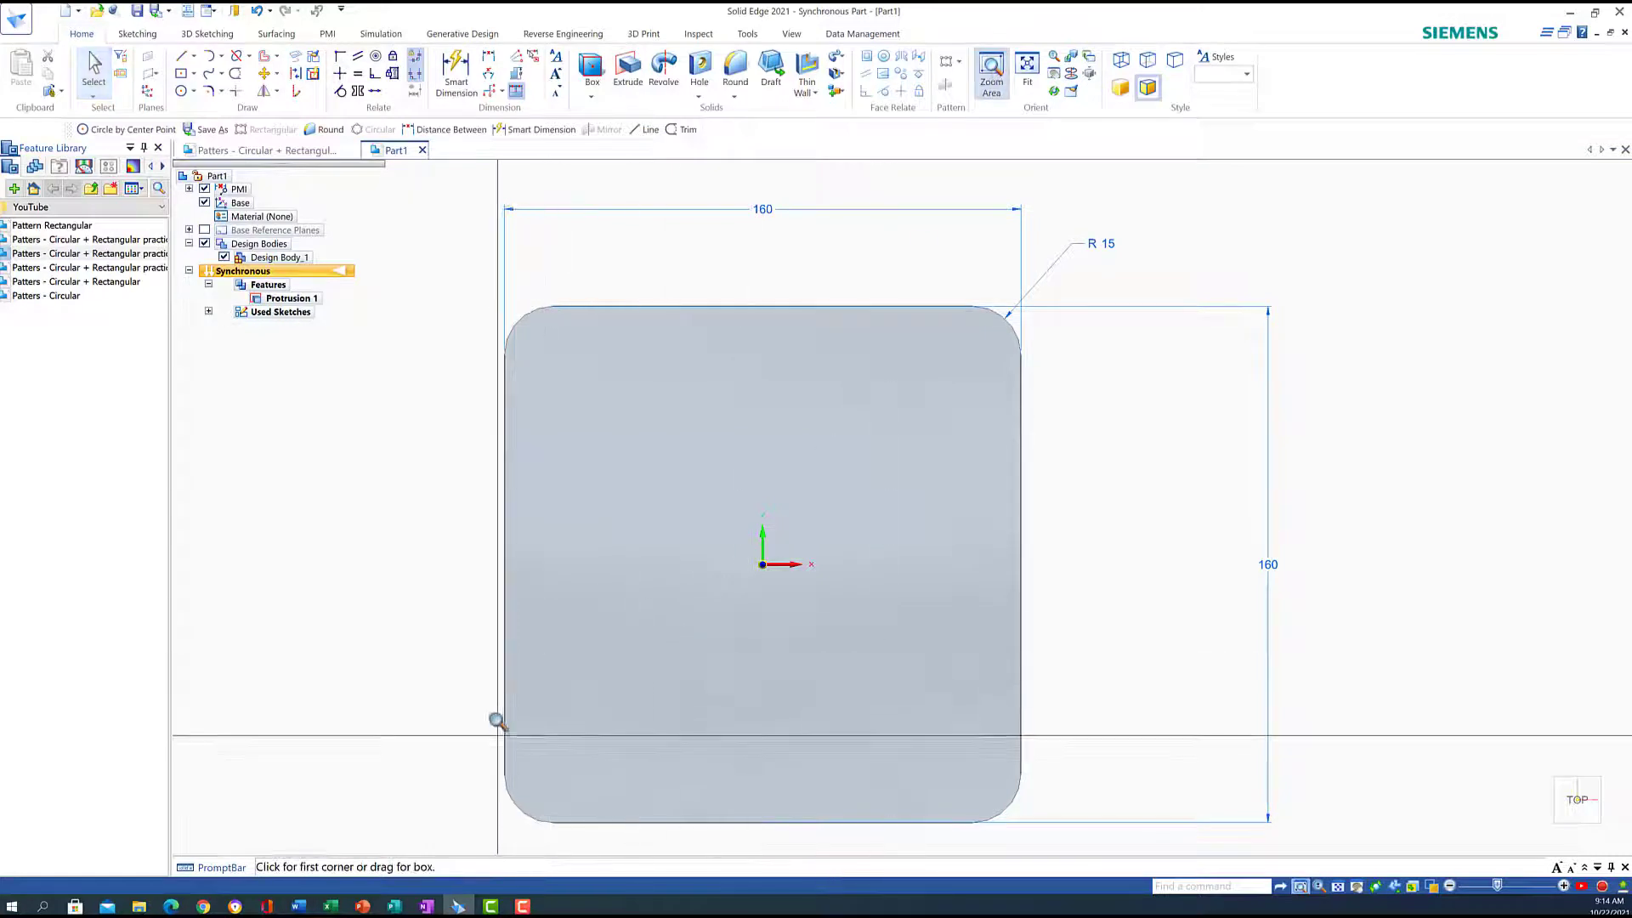
drag(476, 707, 642, 860)
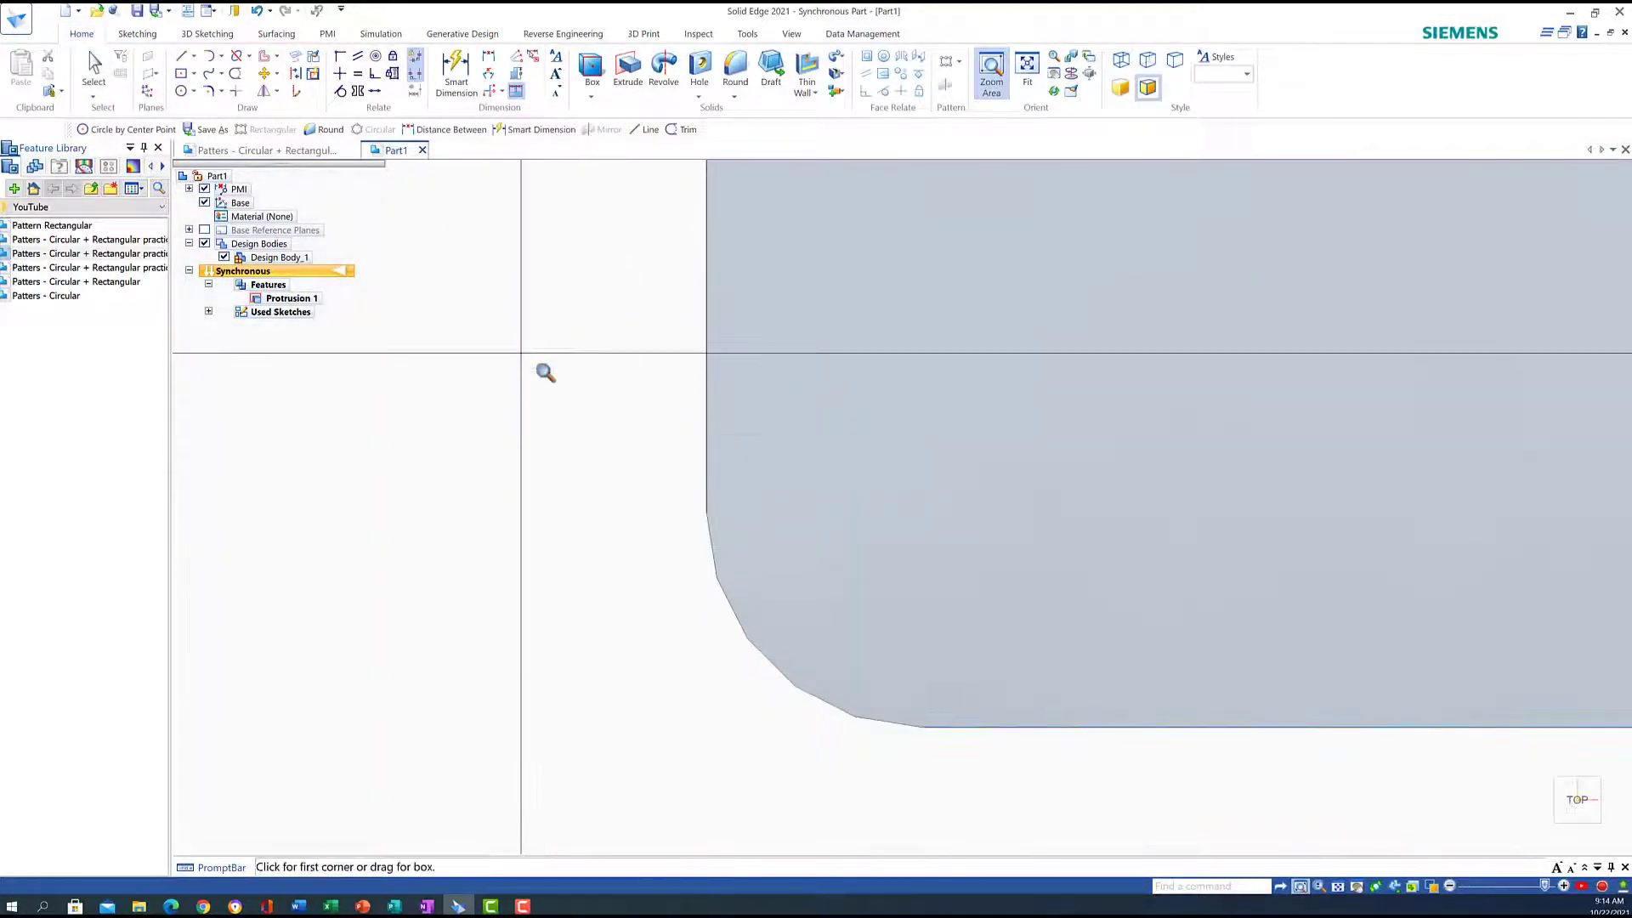
click(191, 93)
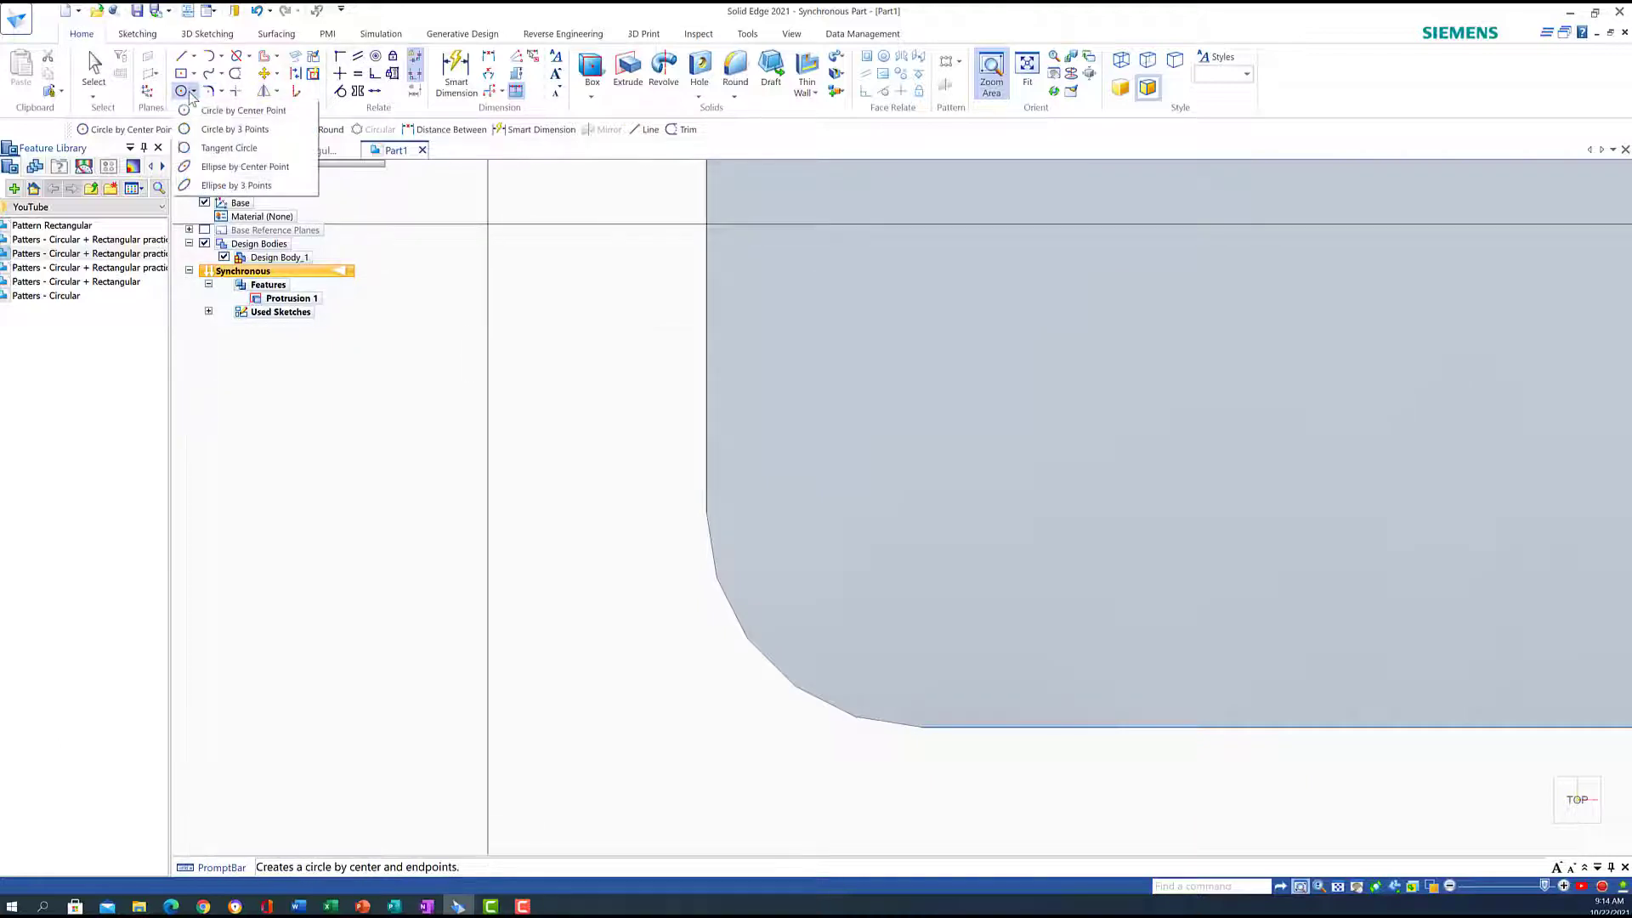
click(253, 111)
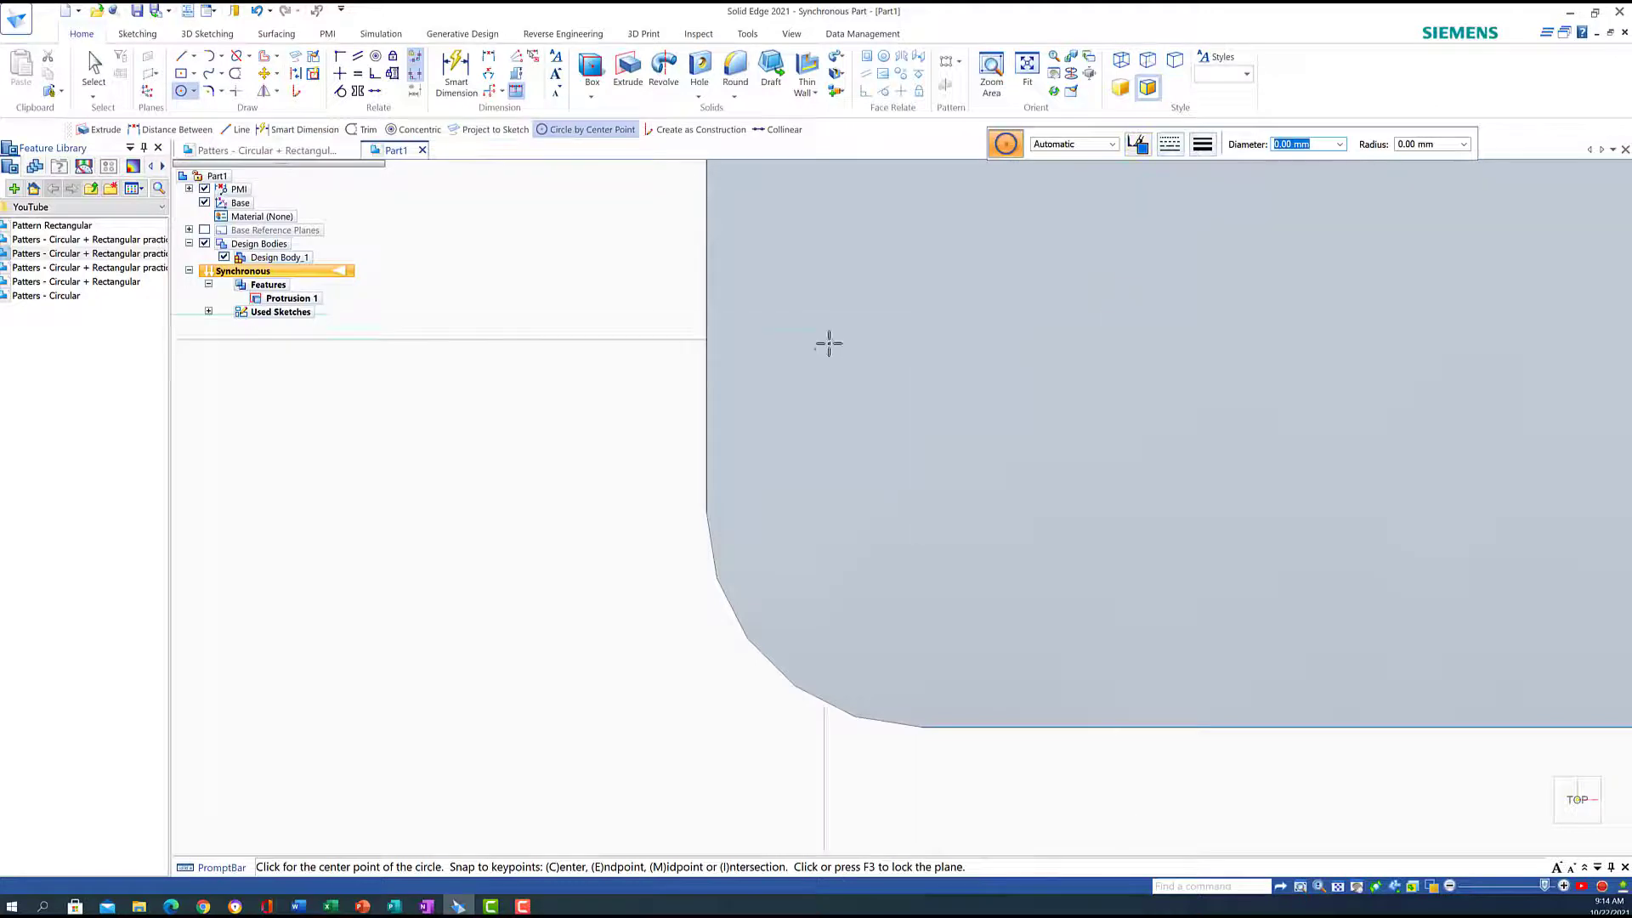
text(15)
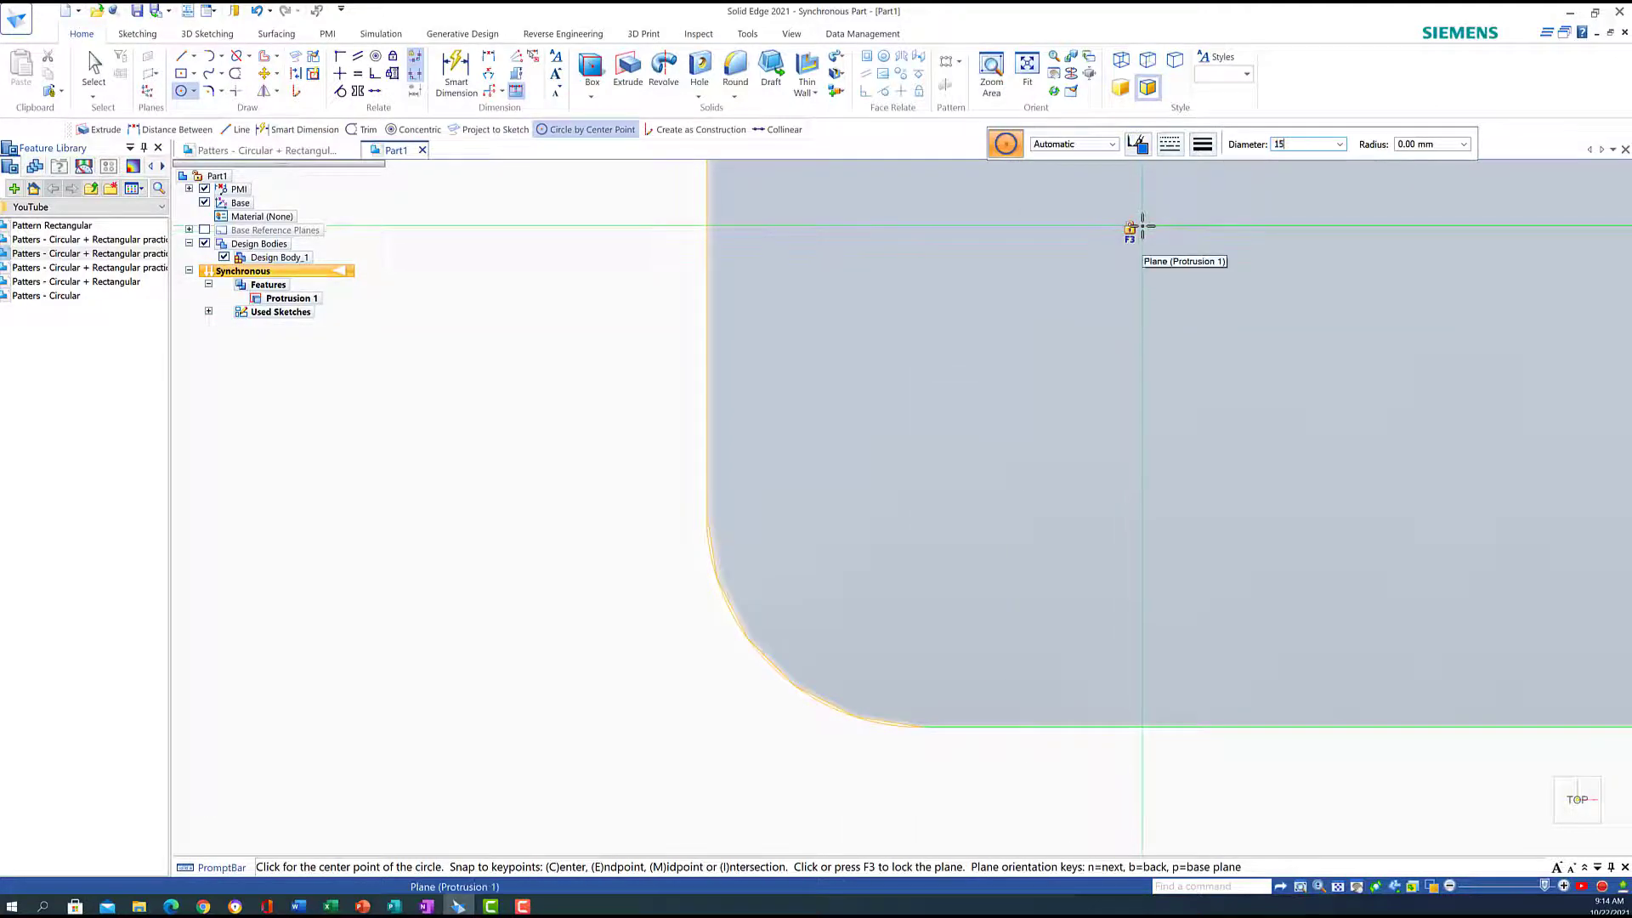
key(Return)
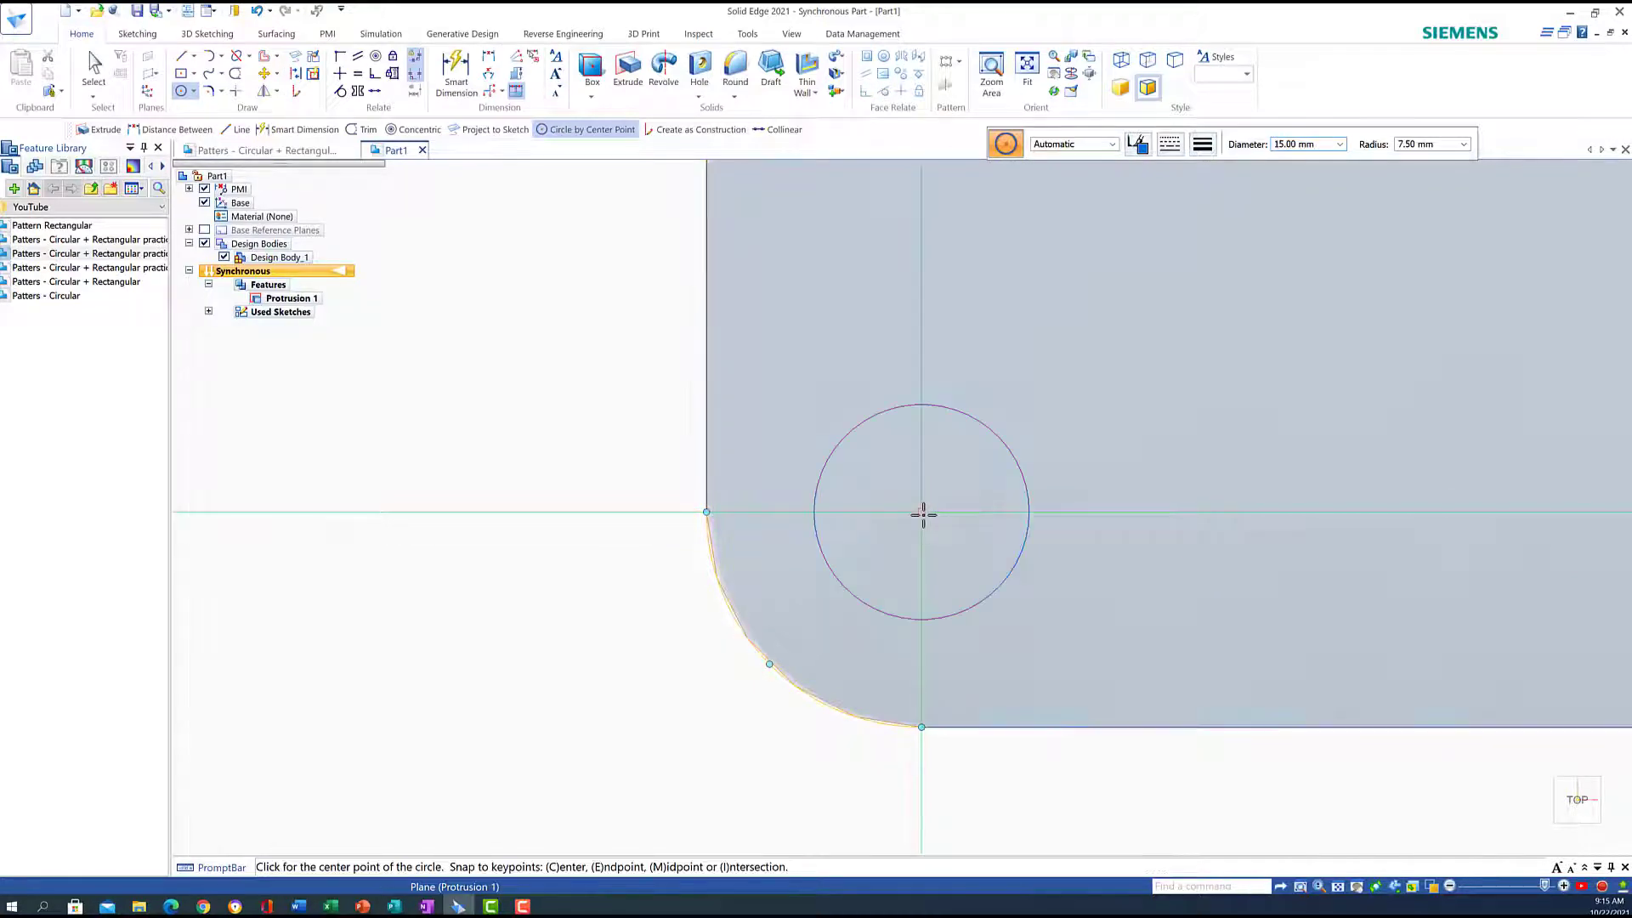
Place a concentric 10 mm circle on the same corner centre, locked to the top face
key(F3)
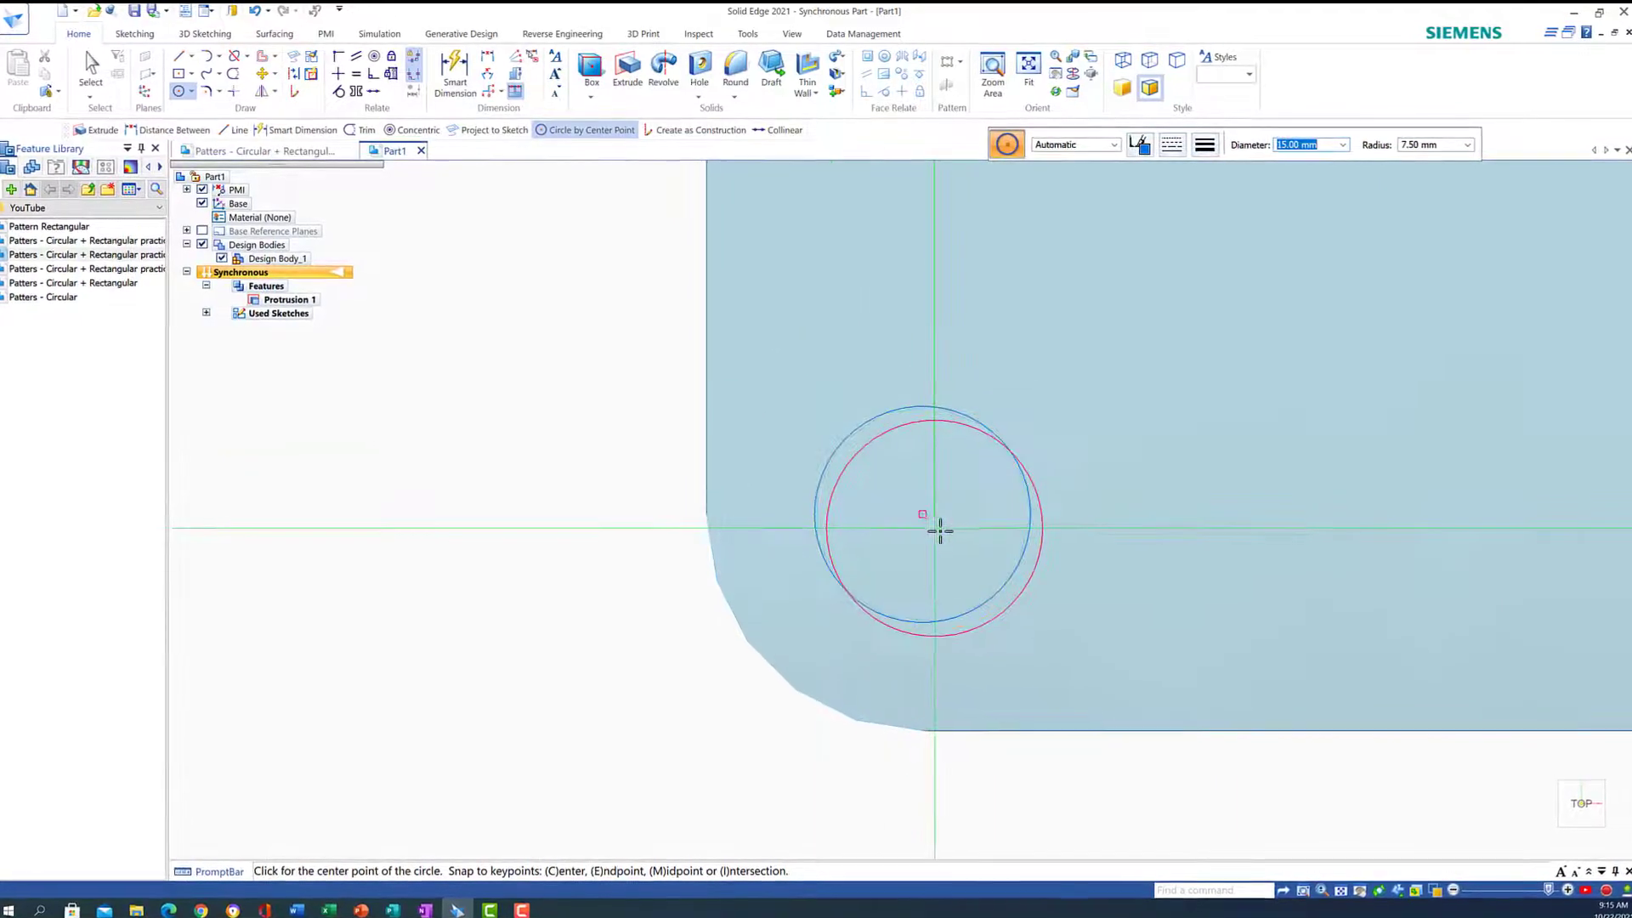
text(1)
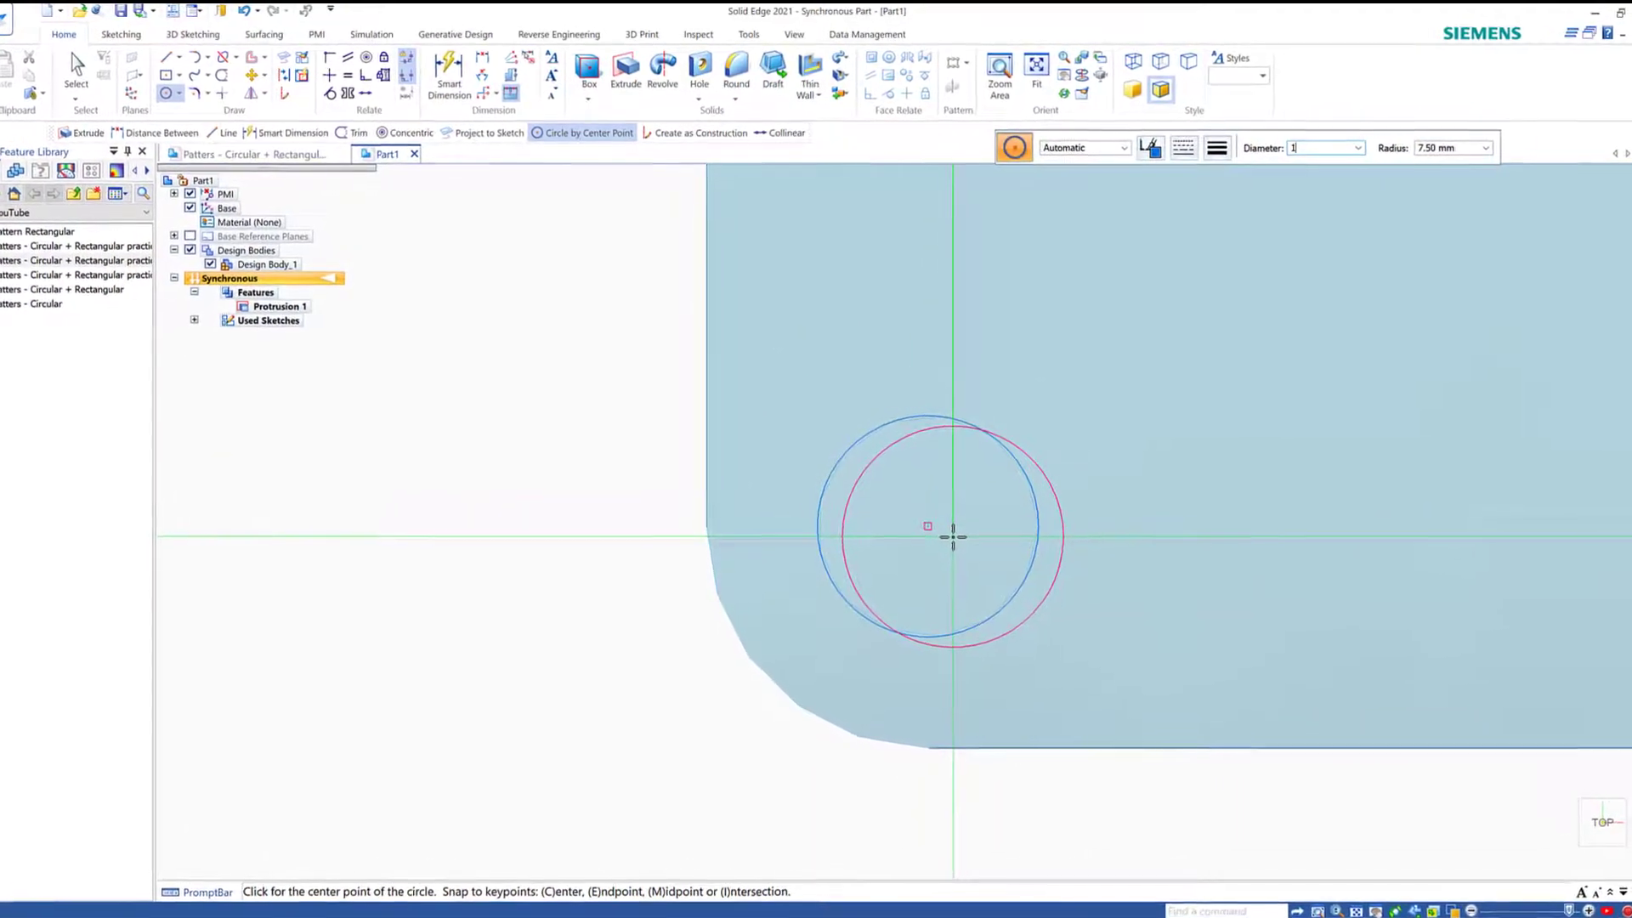
text(0)
key(Tab)
key(Tab)
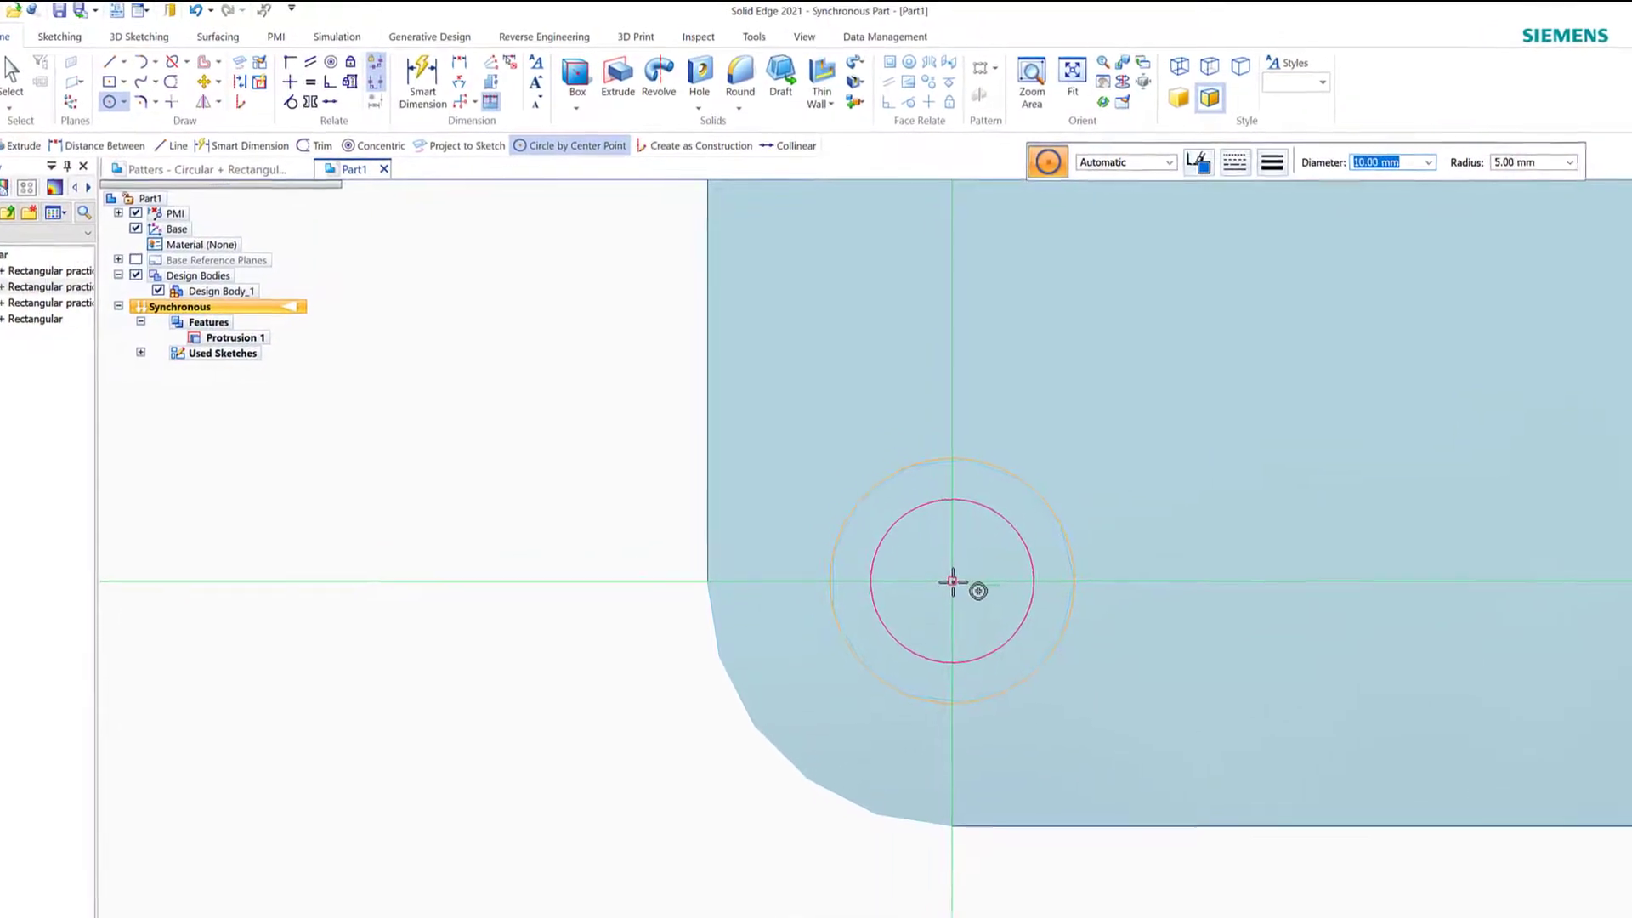
click(949, 572)
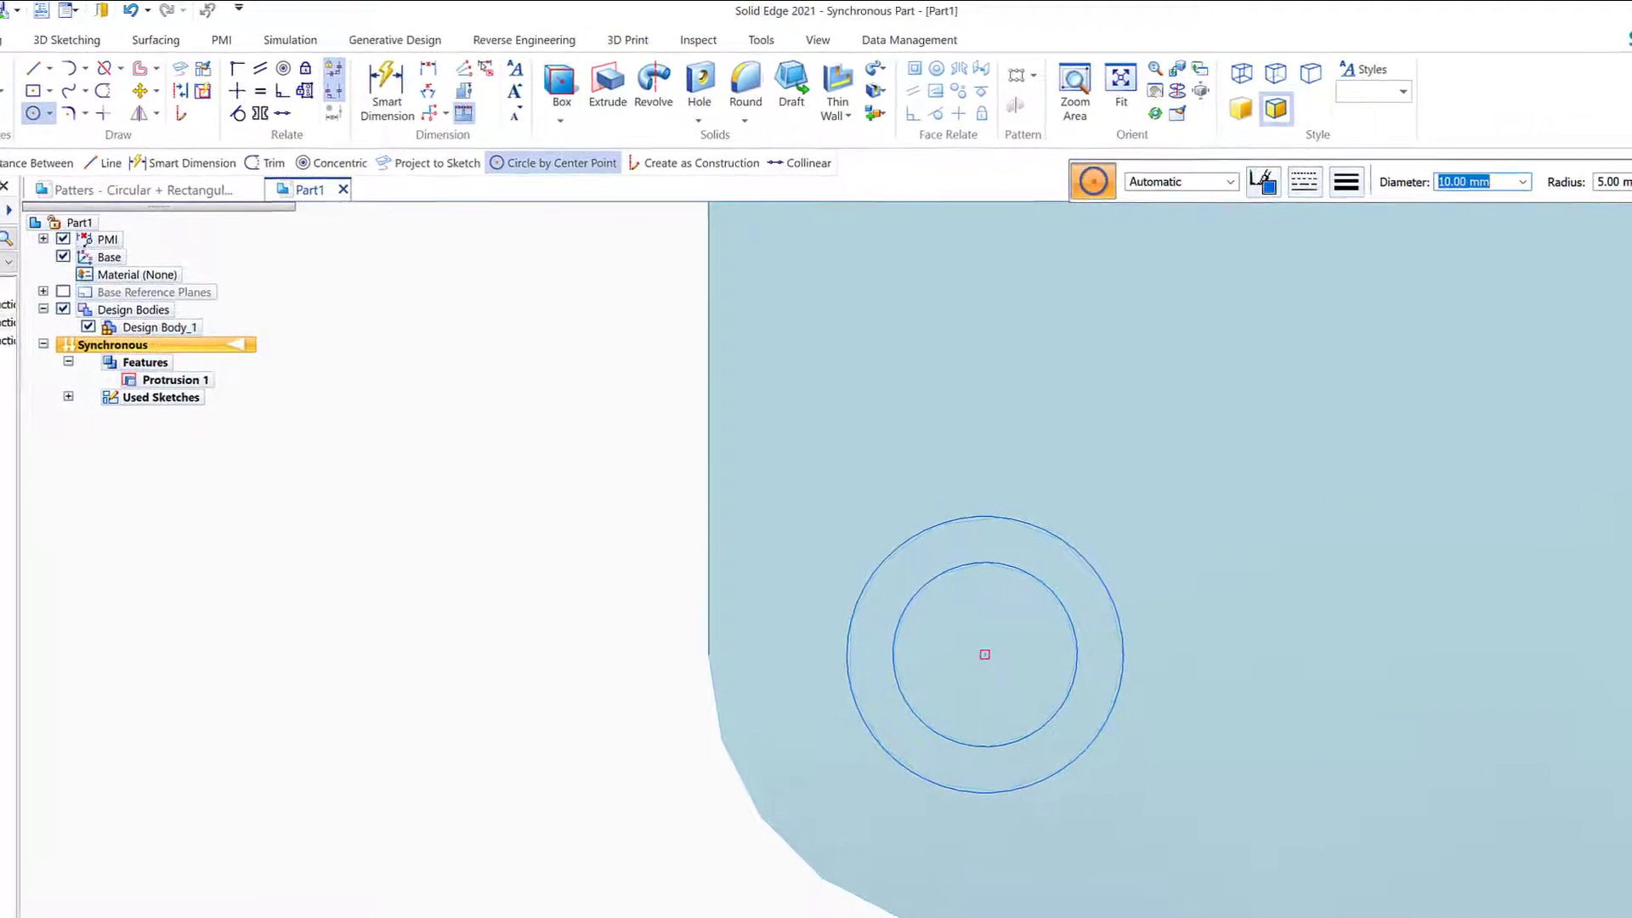
scroll(776, 545, down, 5)
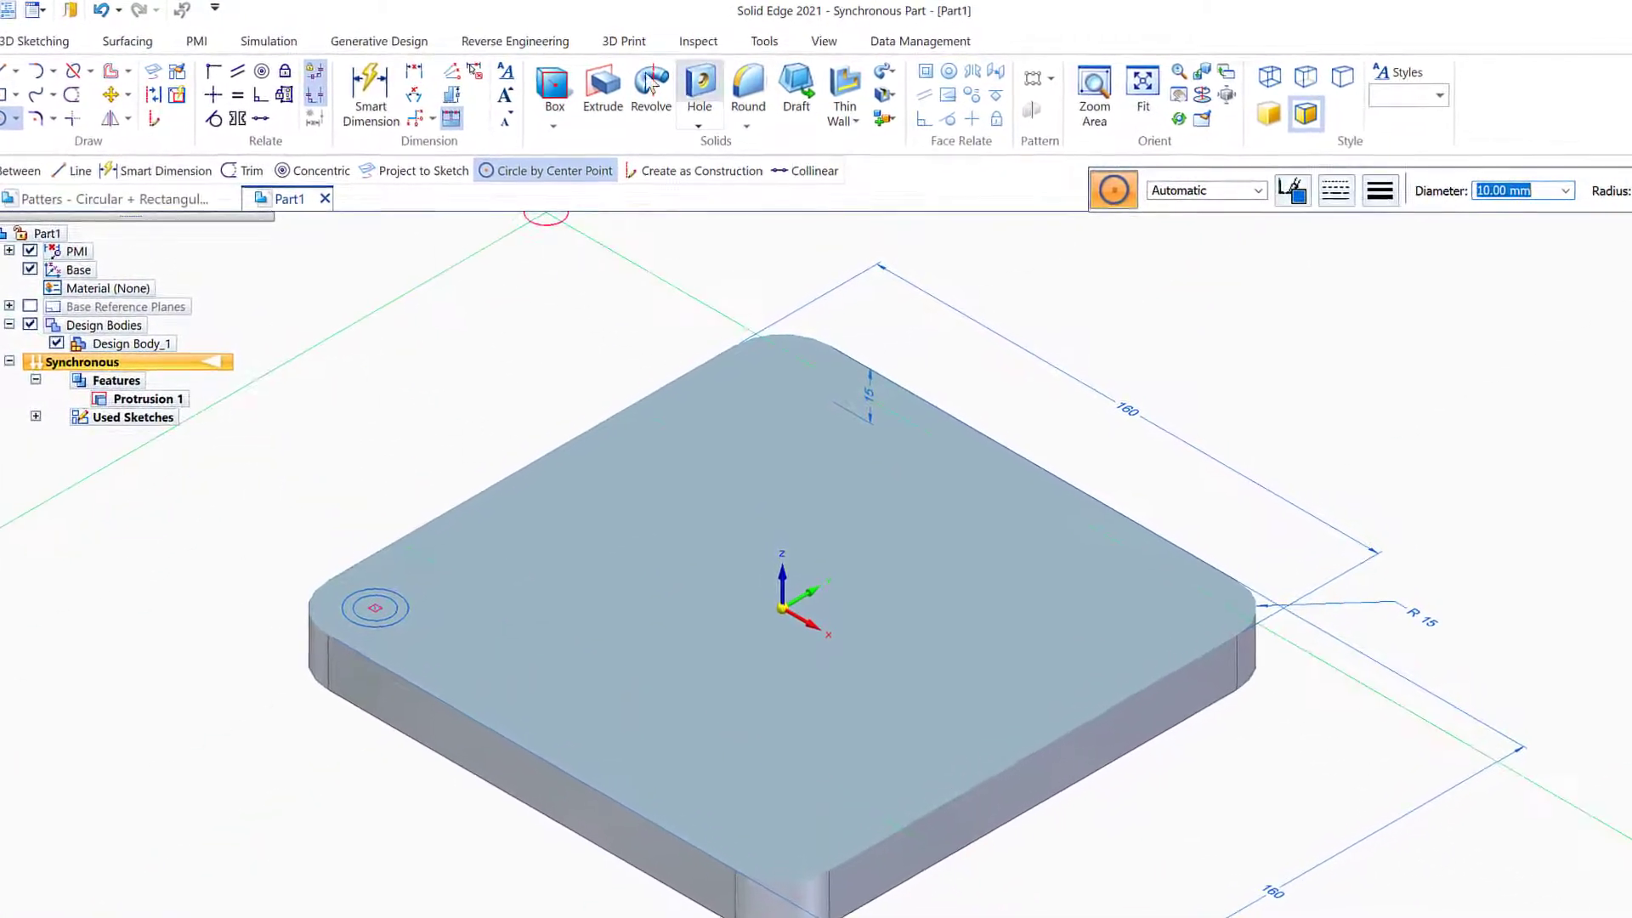
Cut the chained corner circle profile through the plate
click(603, 85)
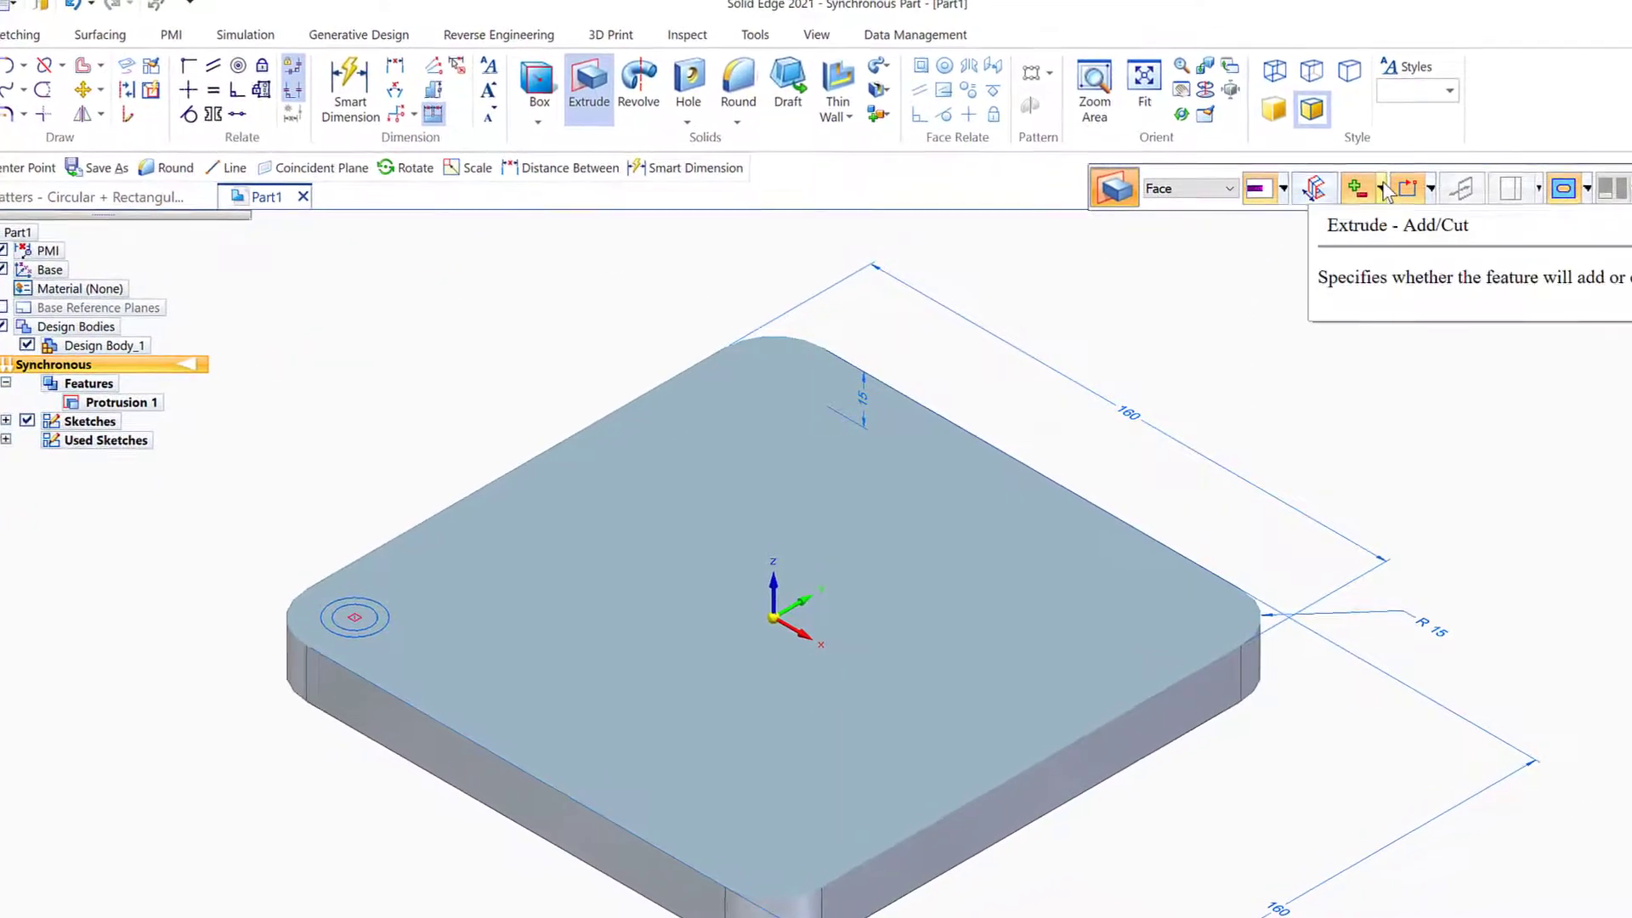
click(1380, 191)
click(1394, 270)
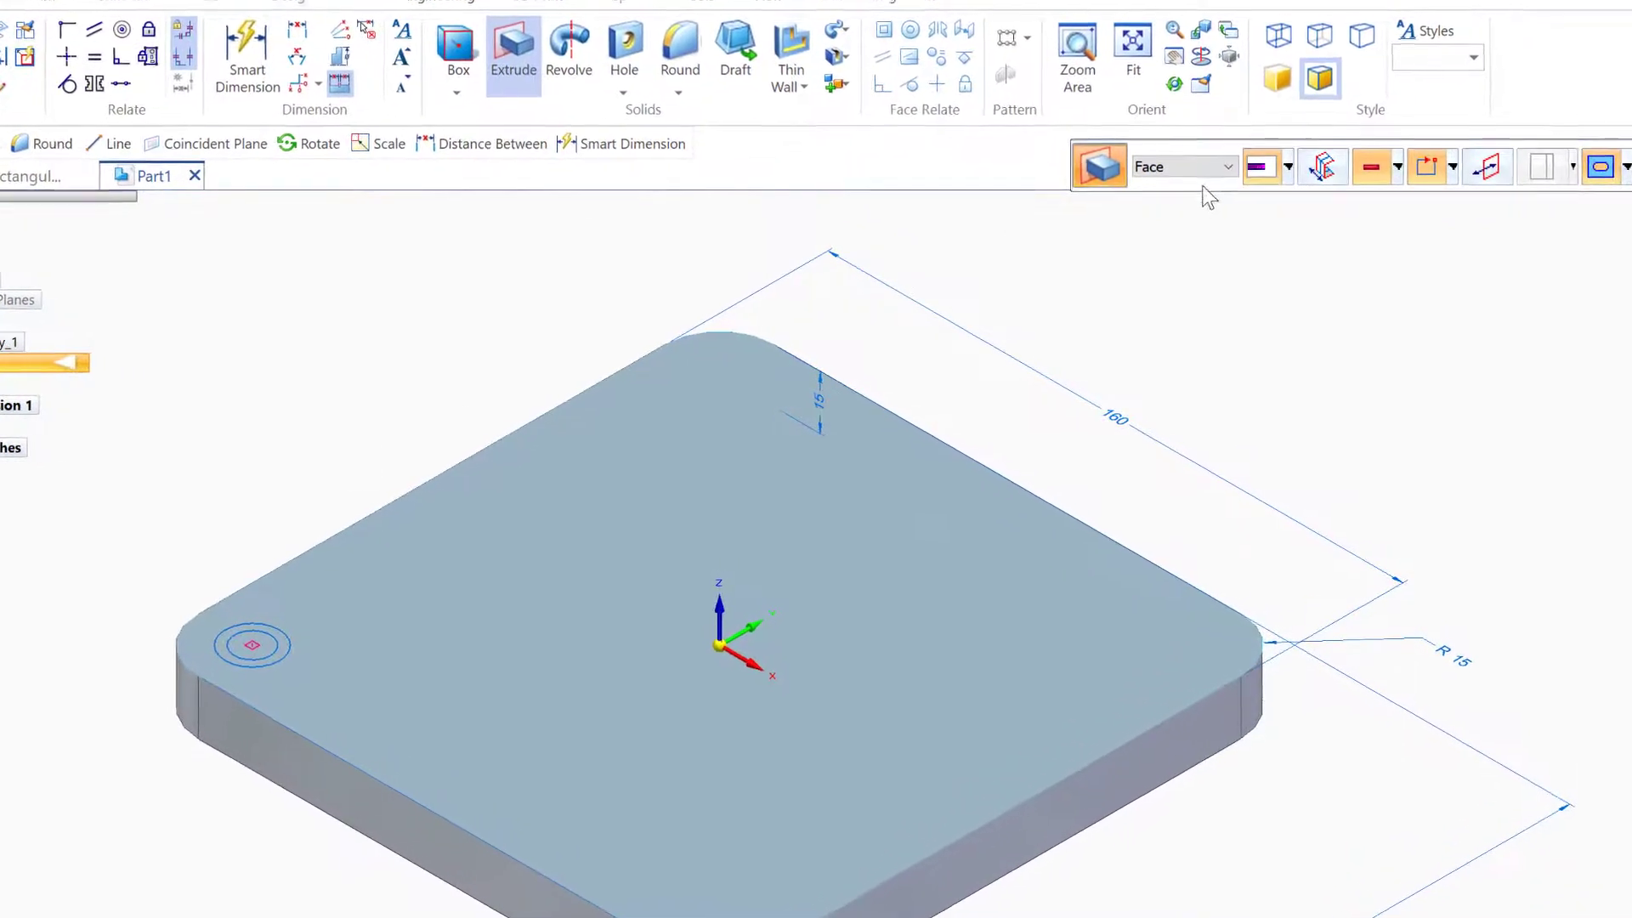
click(1229, 173)
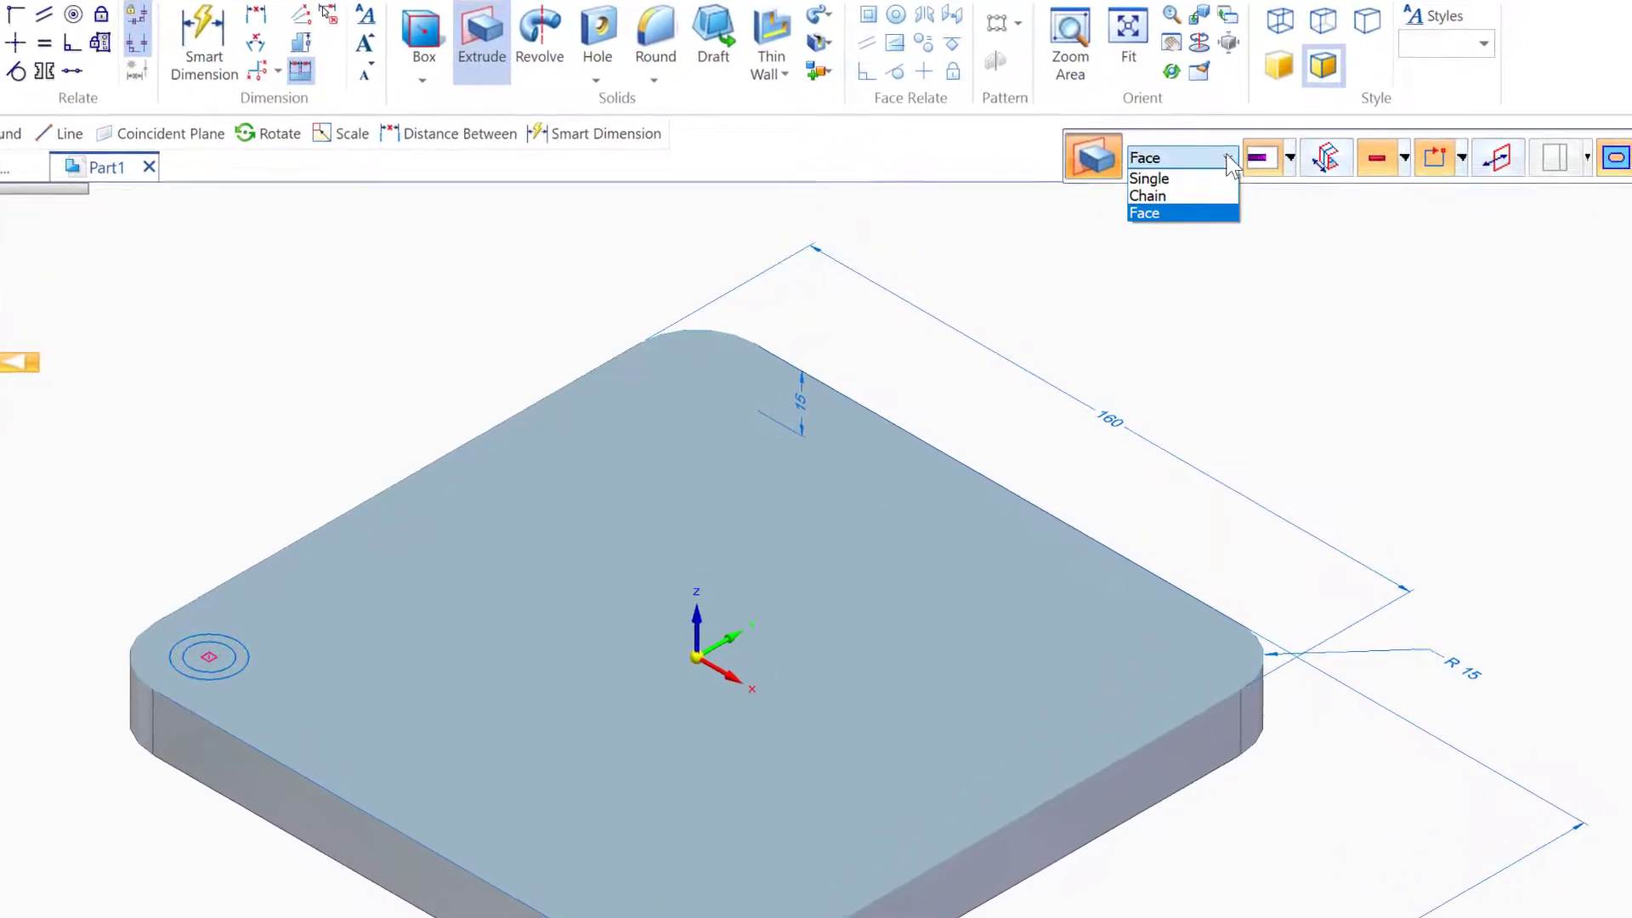
click(1147, 195)
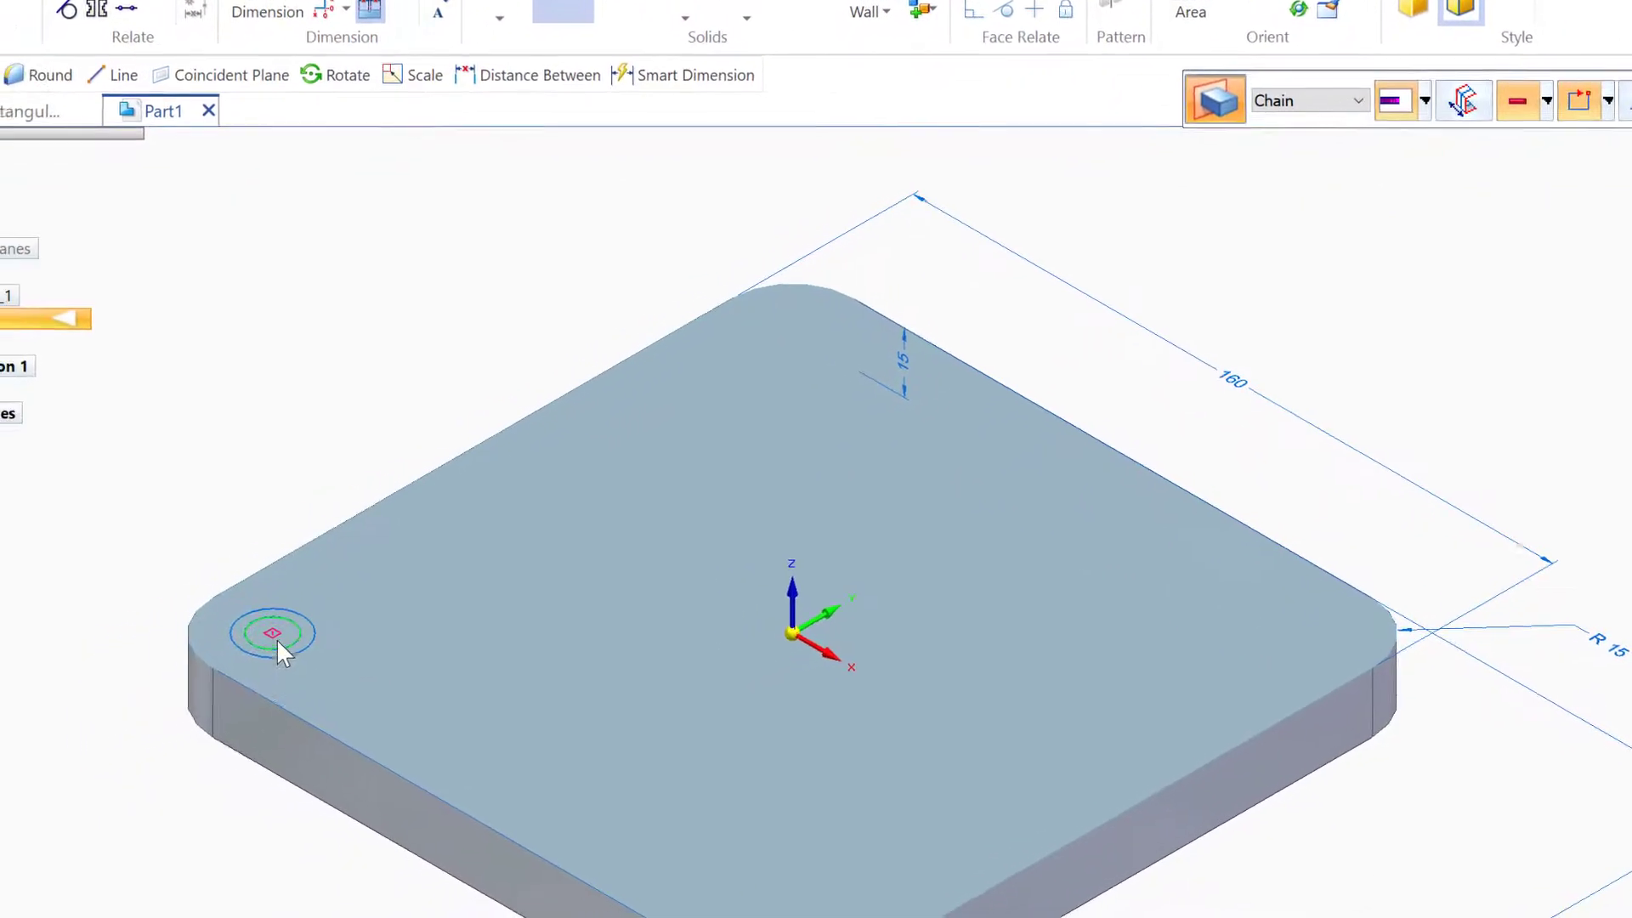
click(227, 649)
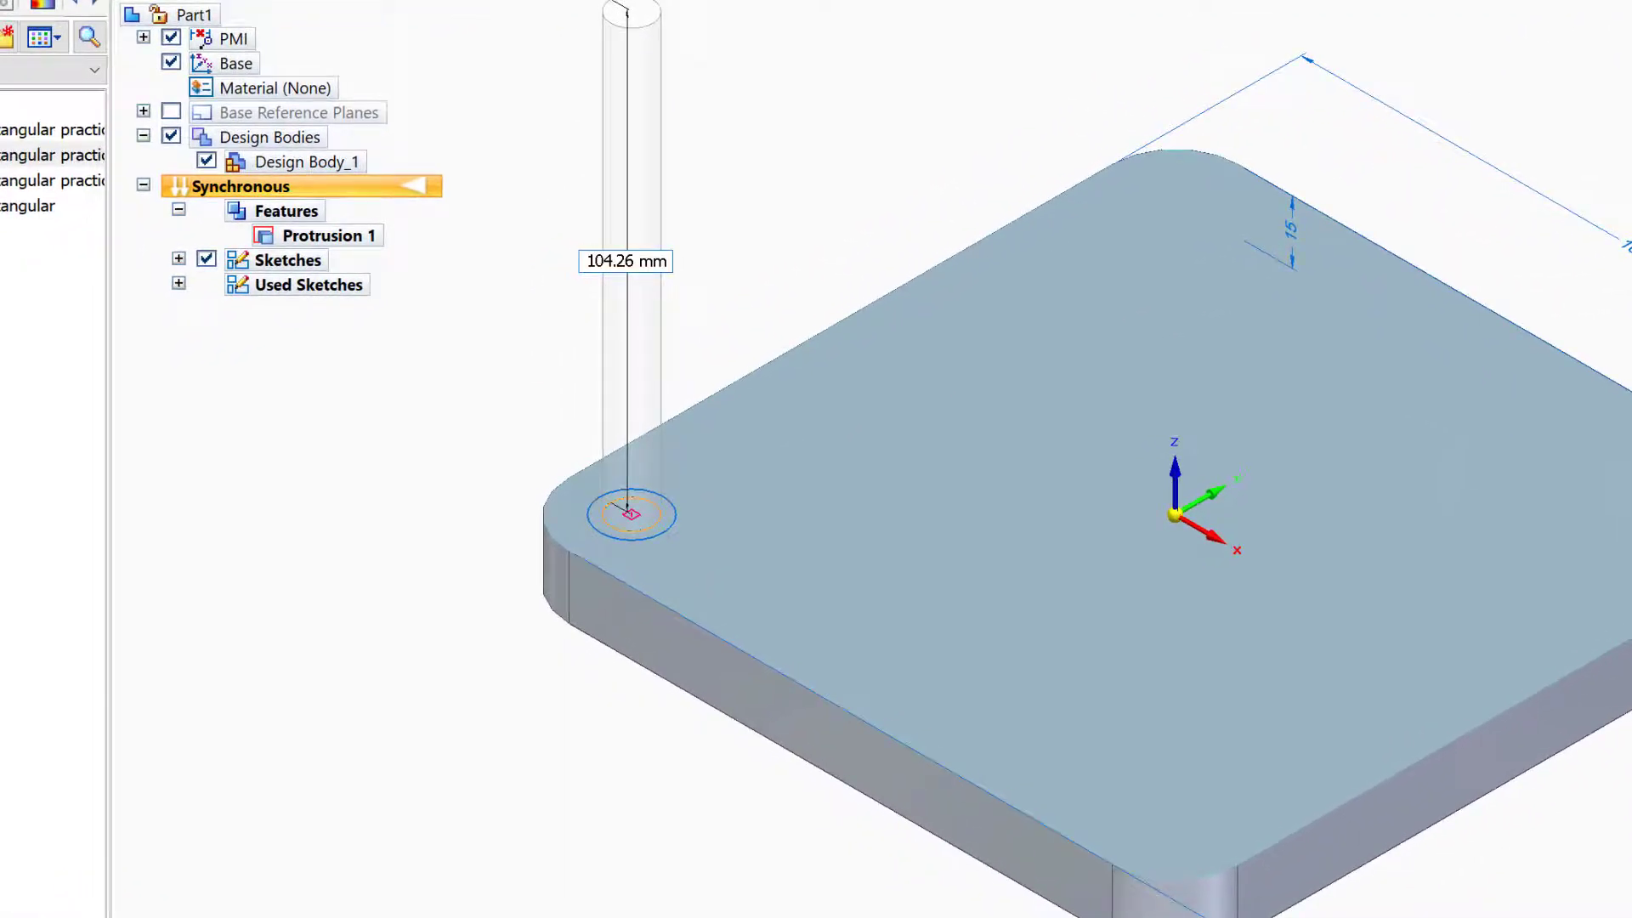
key(Escape)
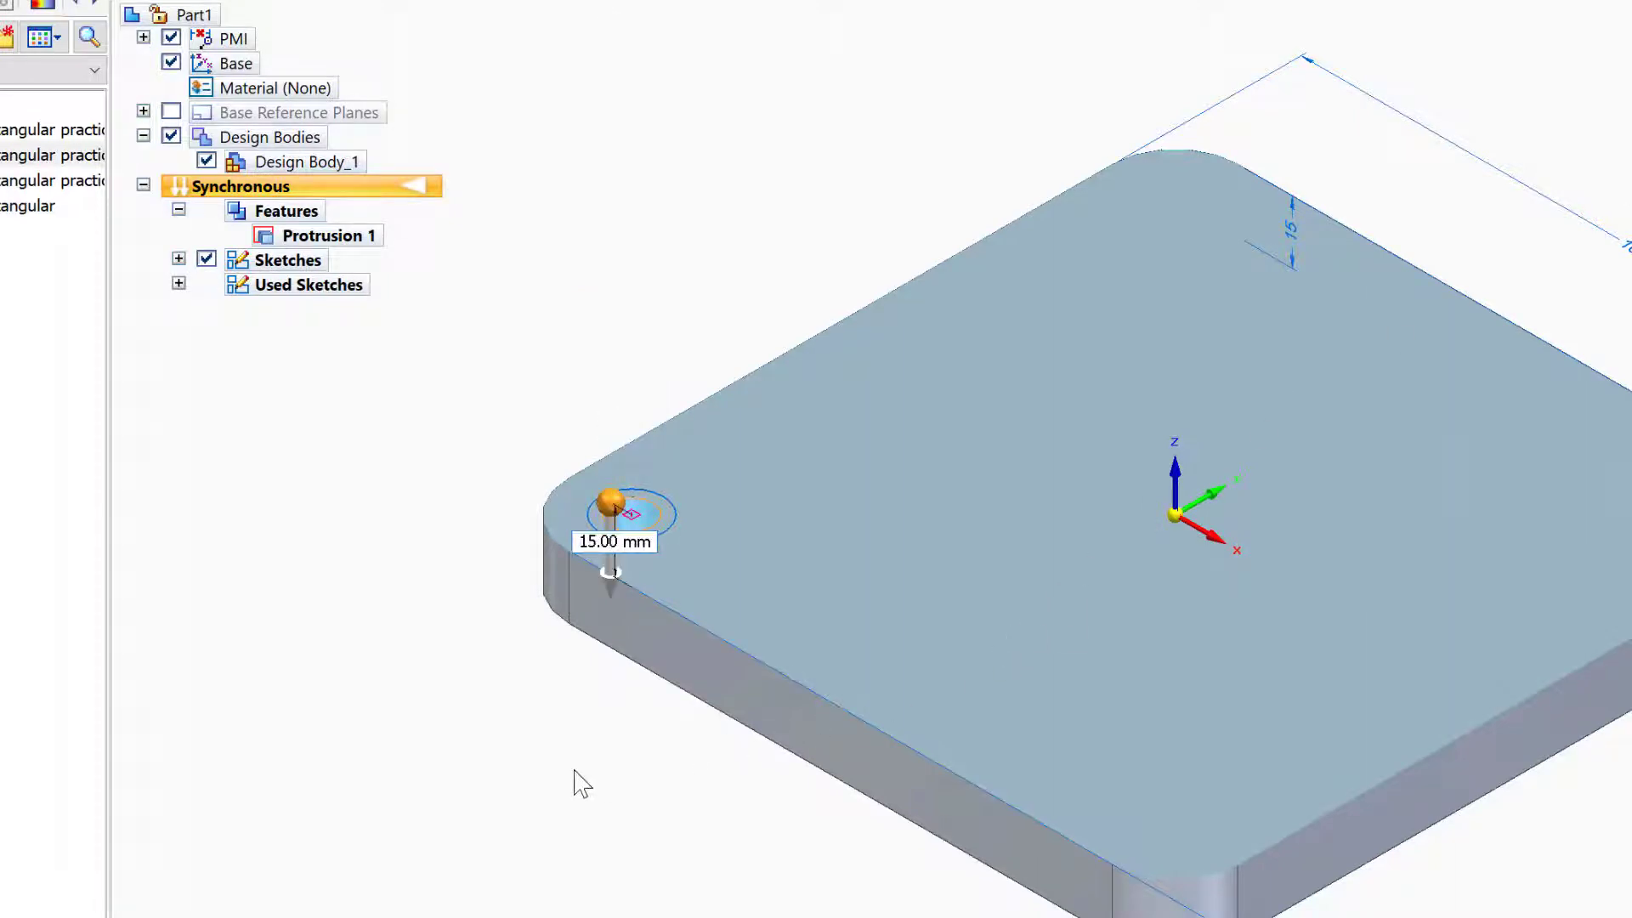
right_click(574, 773)
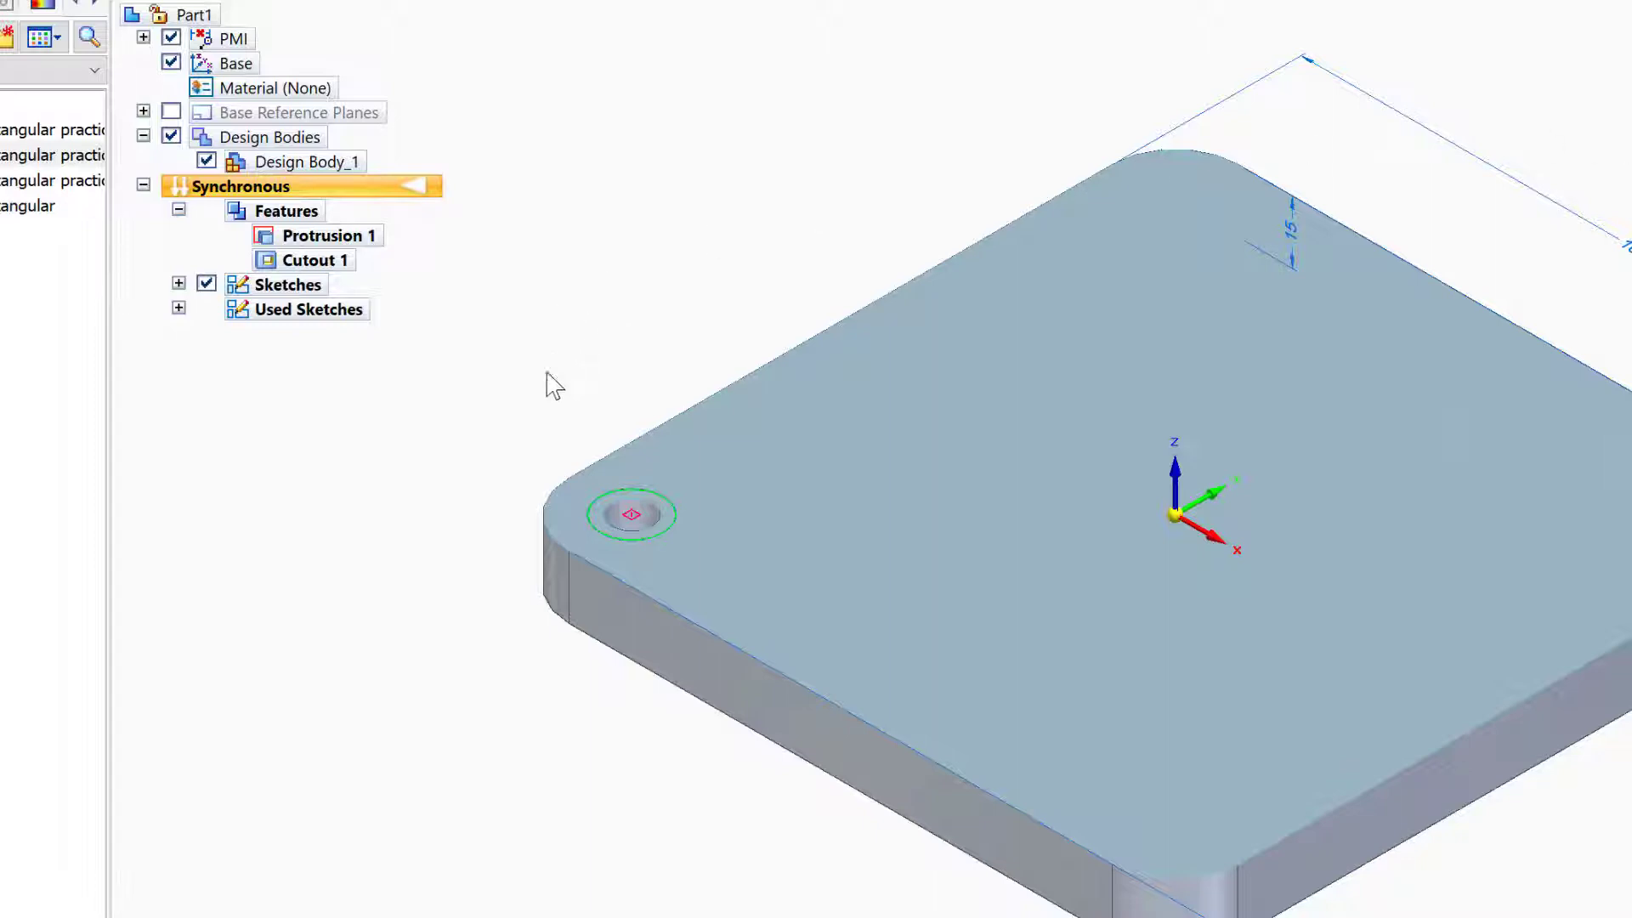
Set the counterbore depth to 4 mm
click(594, 514)
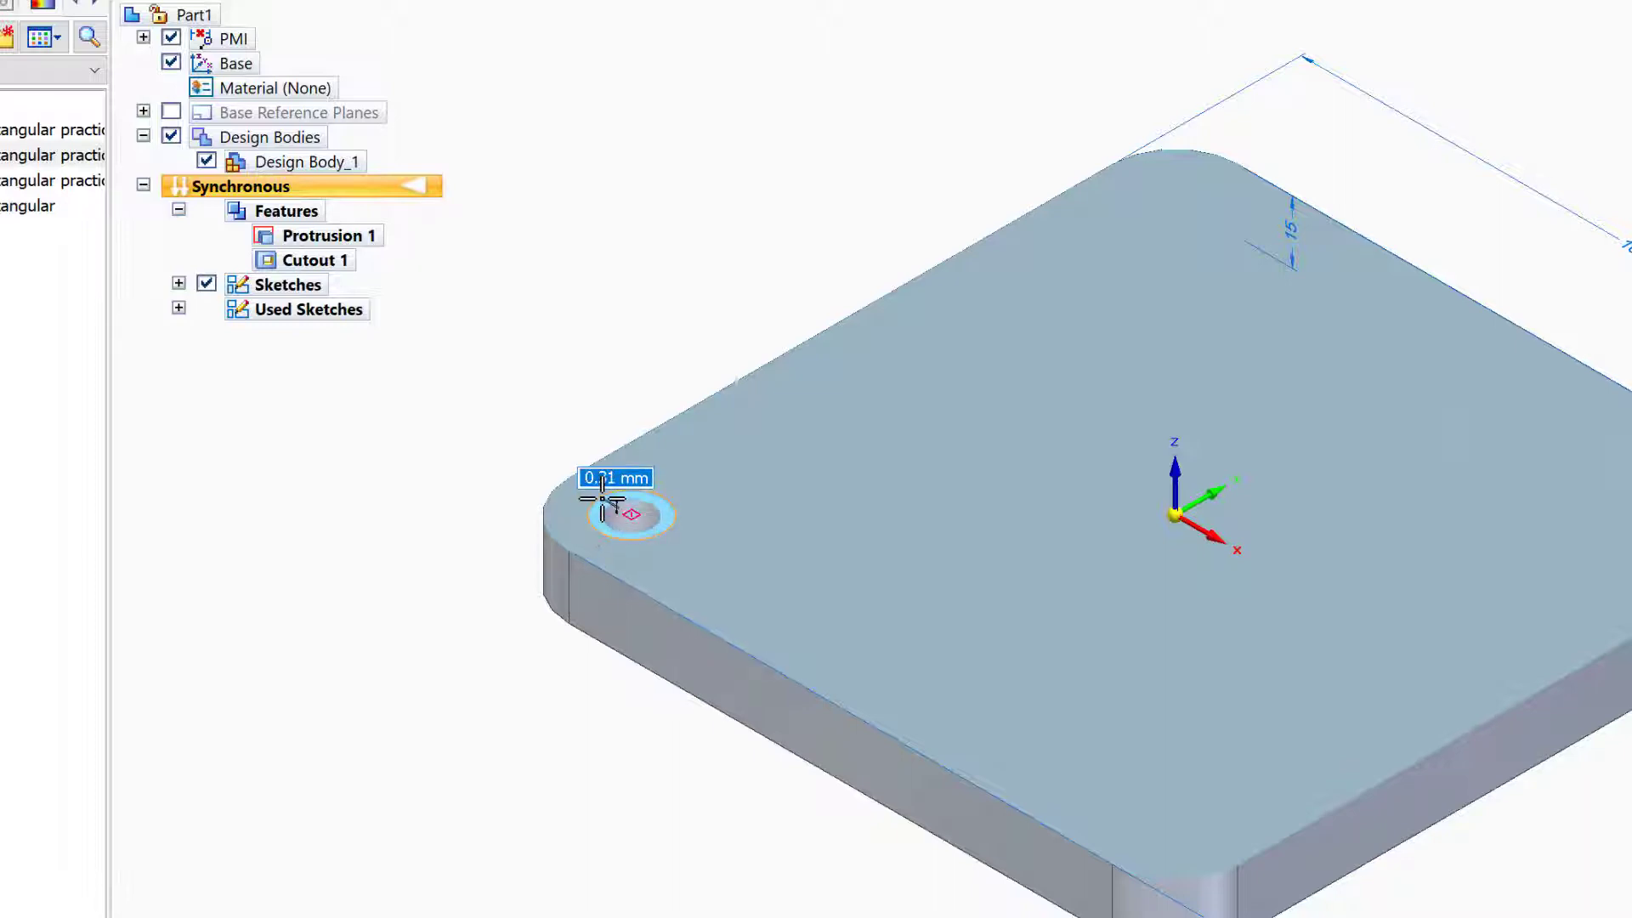
text(4)
key(Return)
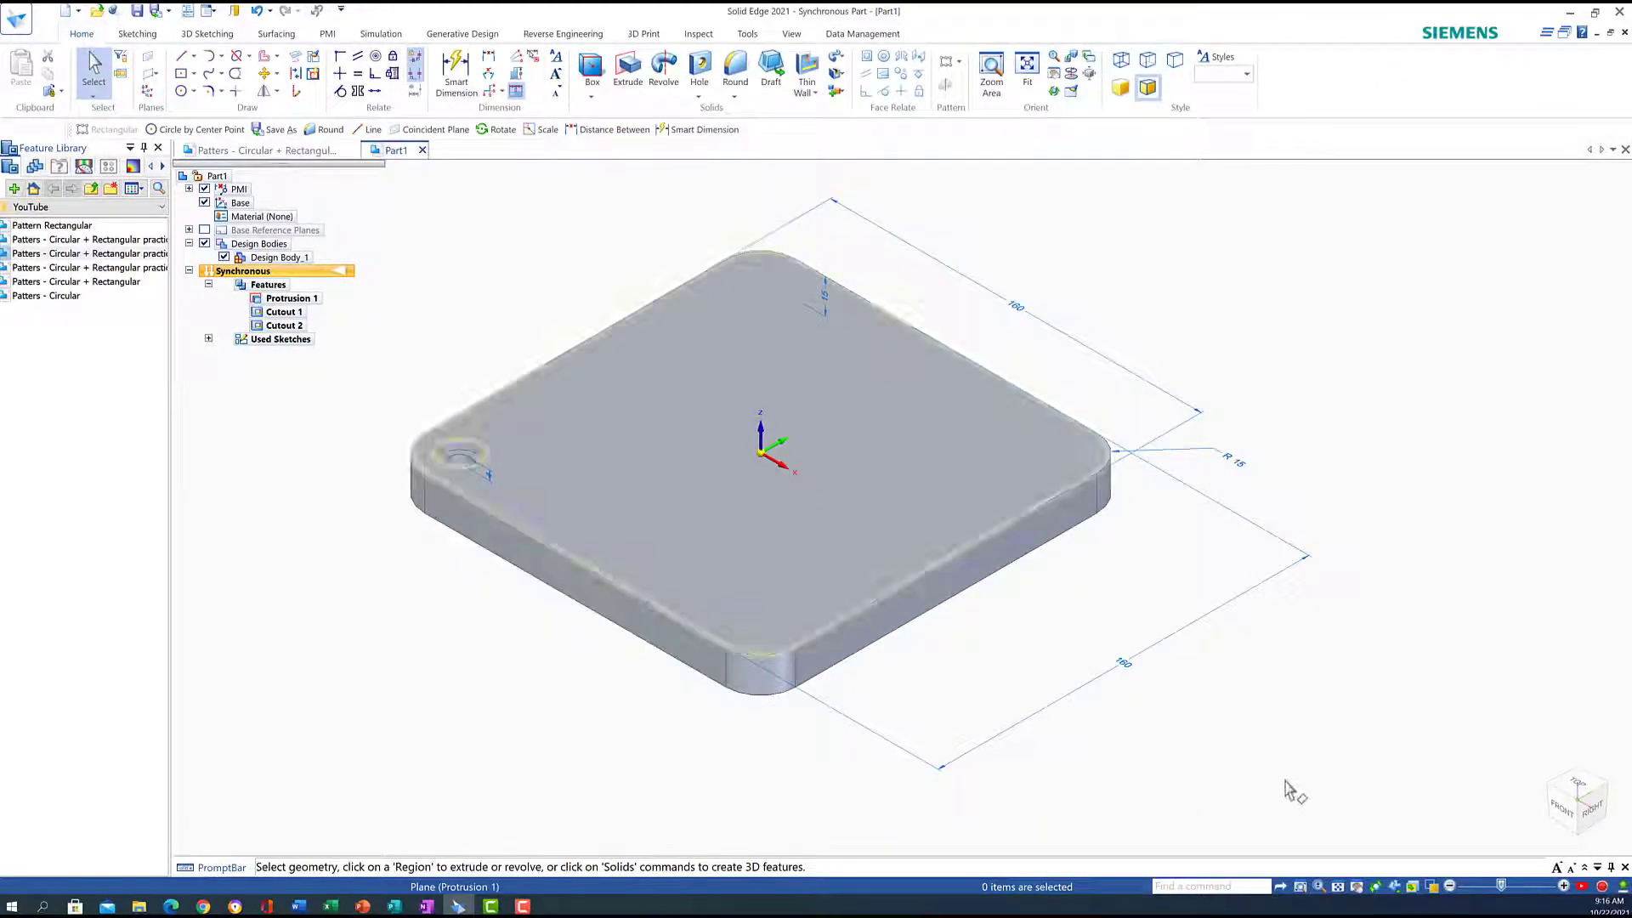
Pattern the counterbored hole in a 3 × 3 rectangular grid to the opposite corner
click(1578, 782)
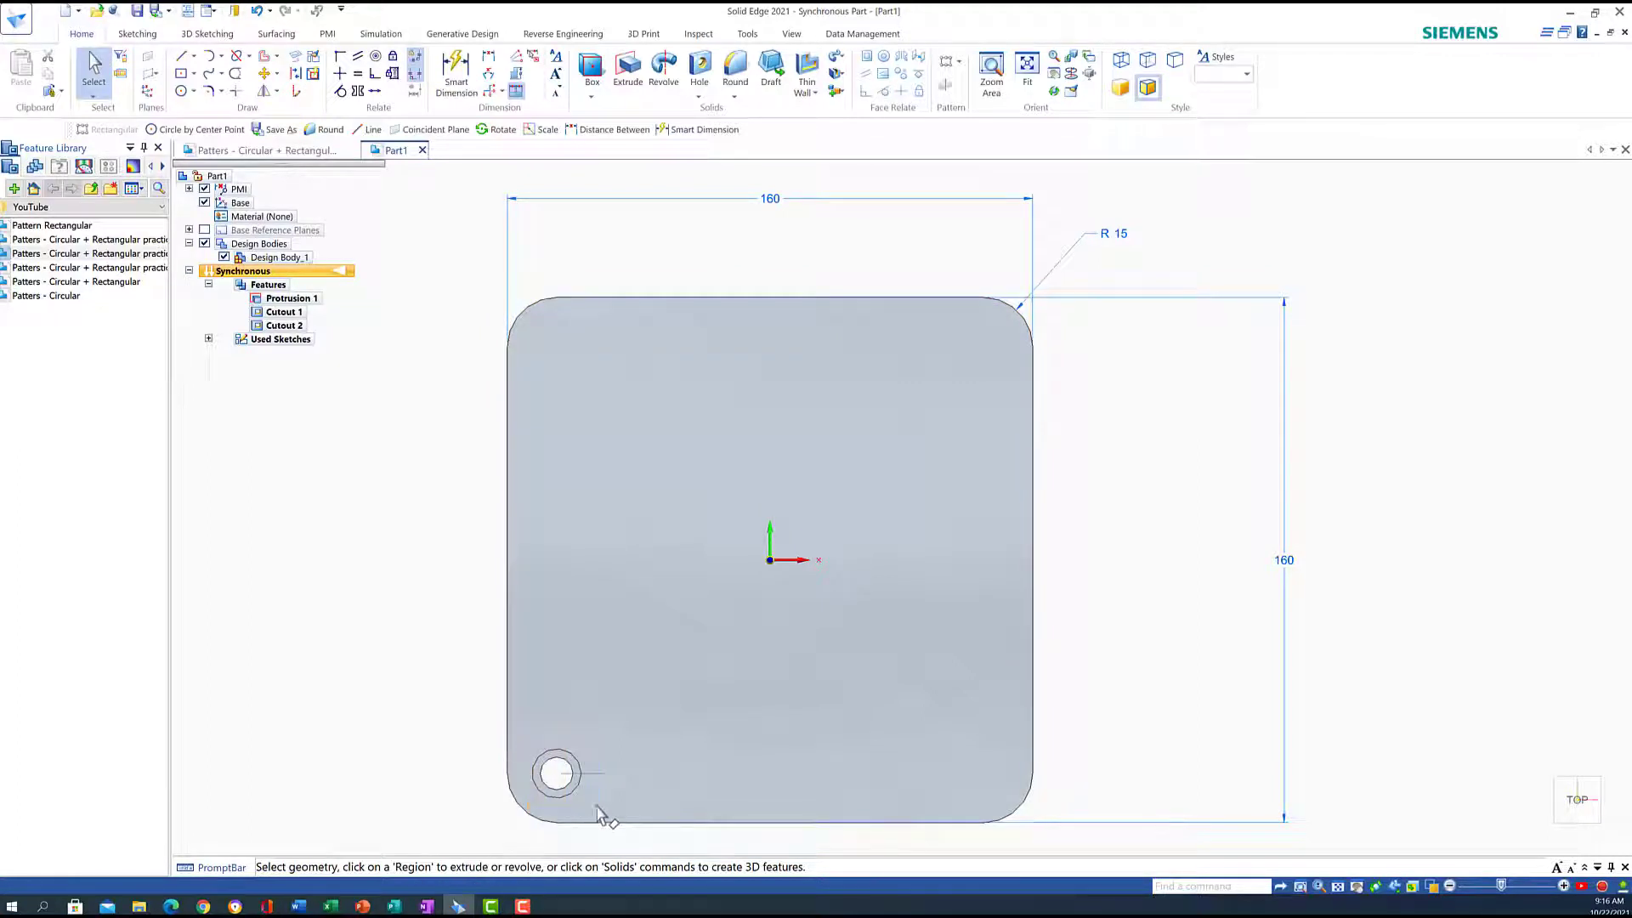
click(576, 784)
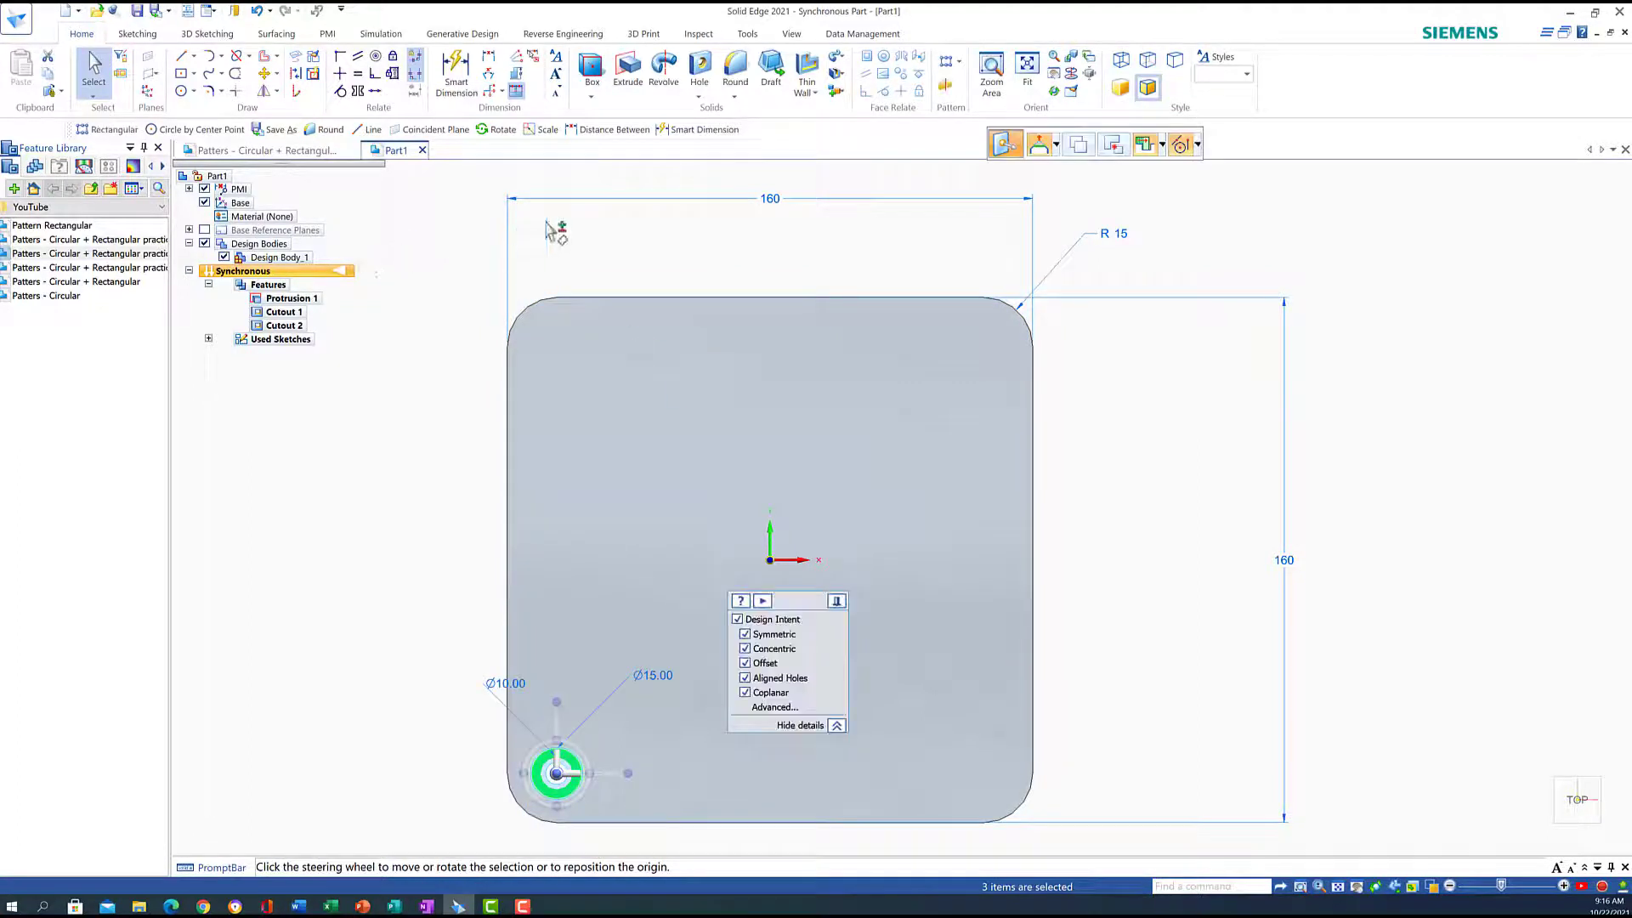
click(961, 63)
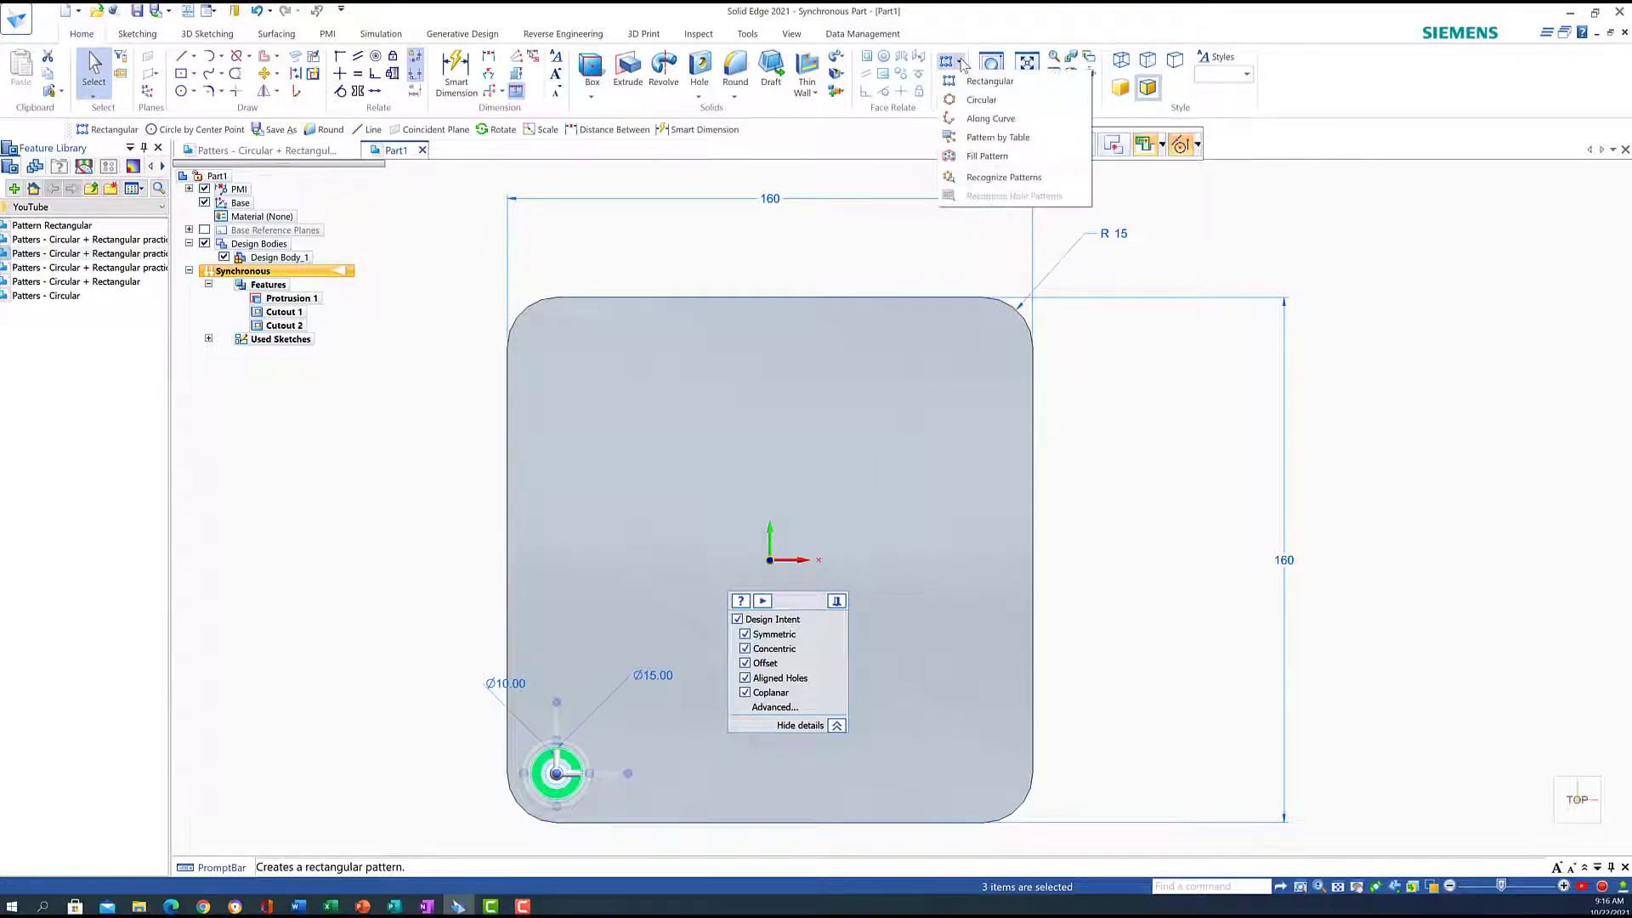
click(986, 81)
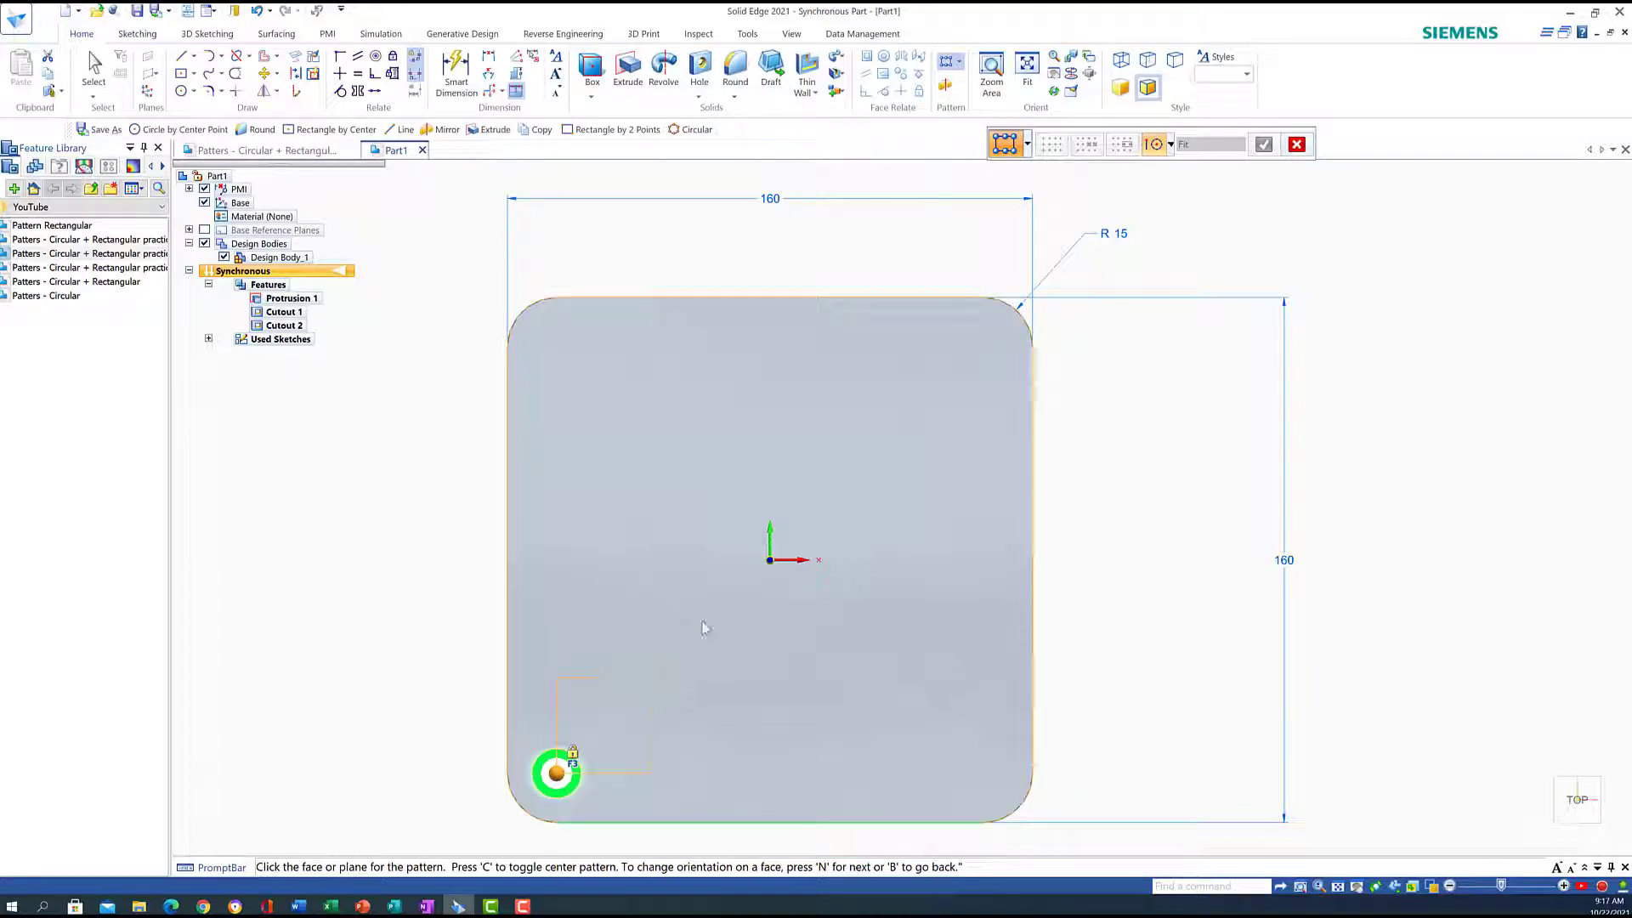
click(1020, 313)
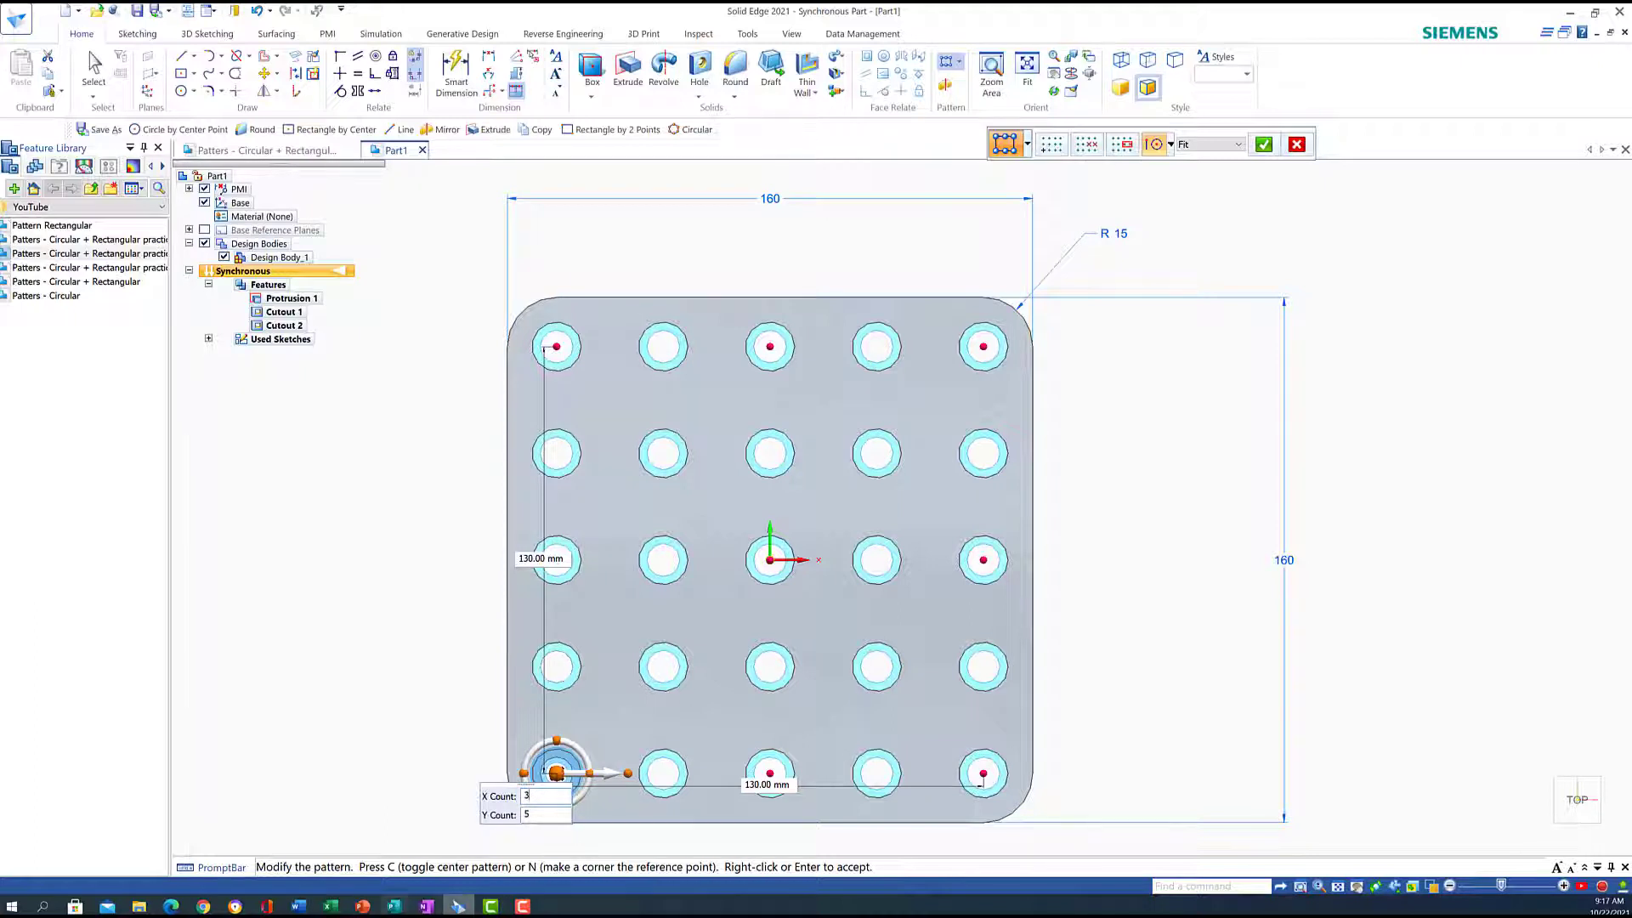
key(Tab)
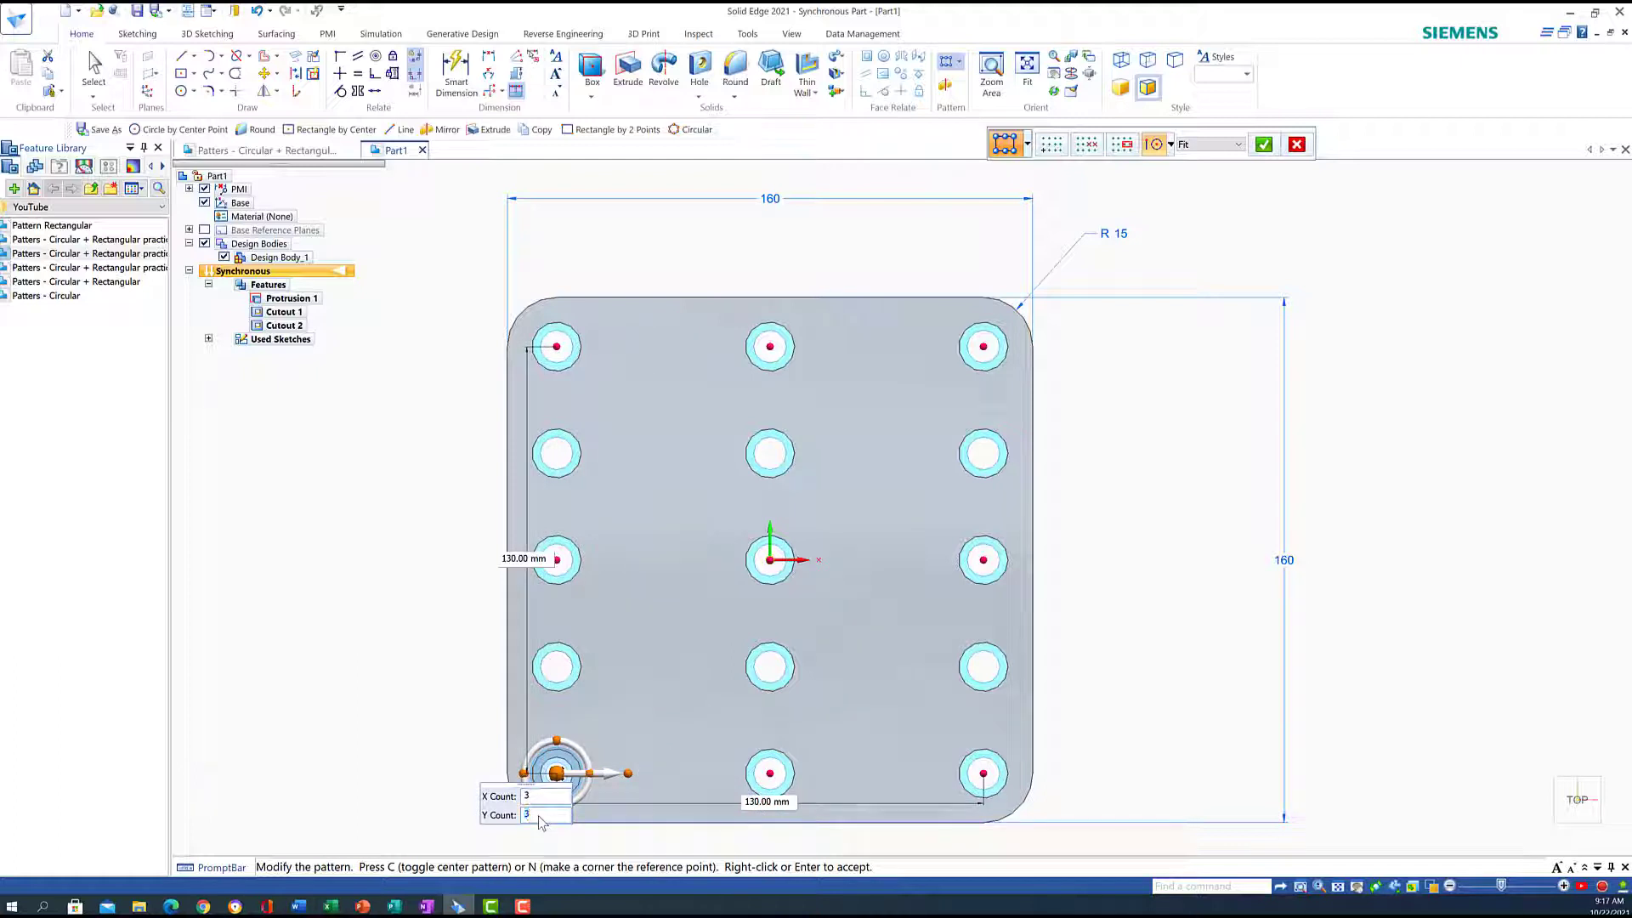
key(Return)
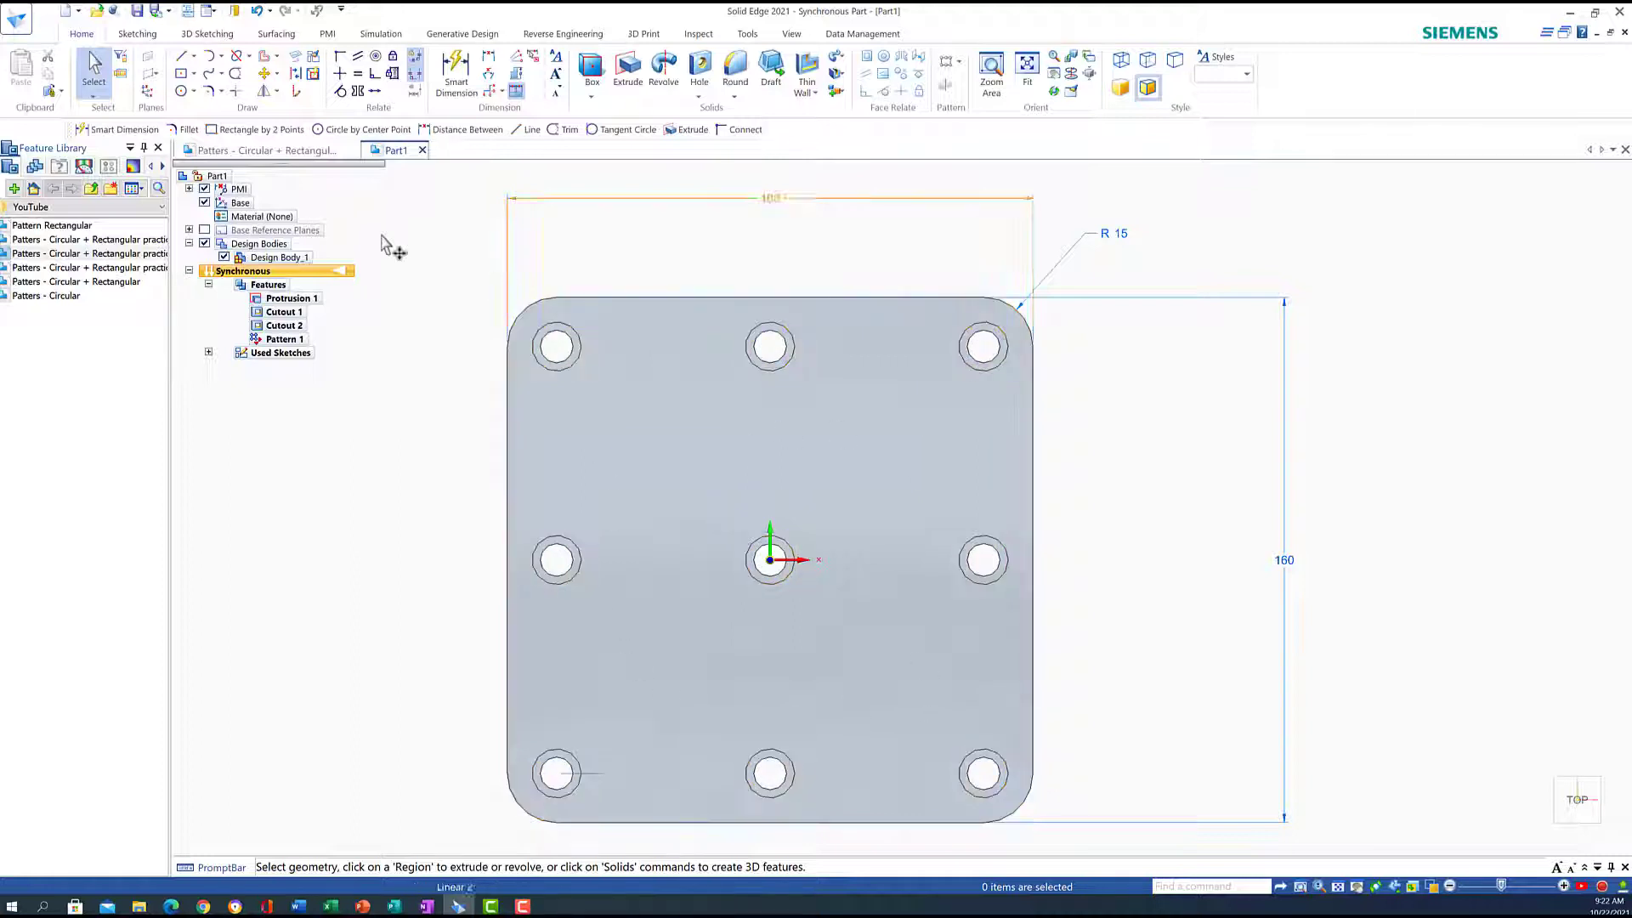
Draw a 70 × 70 mm rectangle centred at the origin on the plate's top face
click(196, 76)
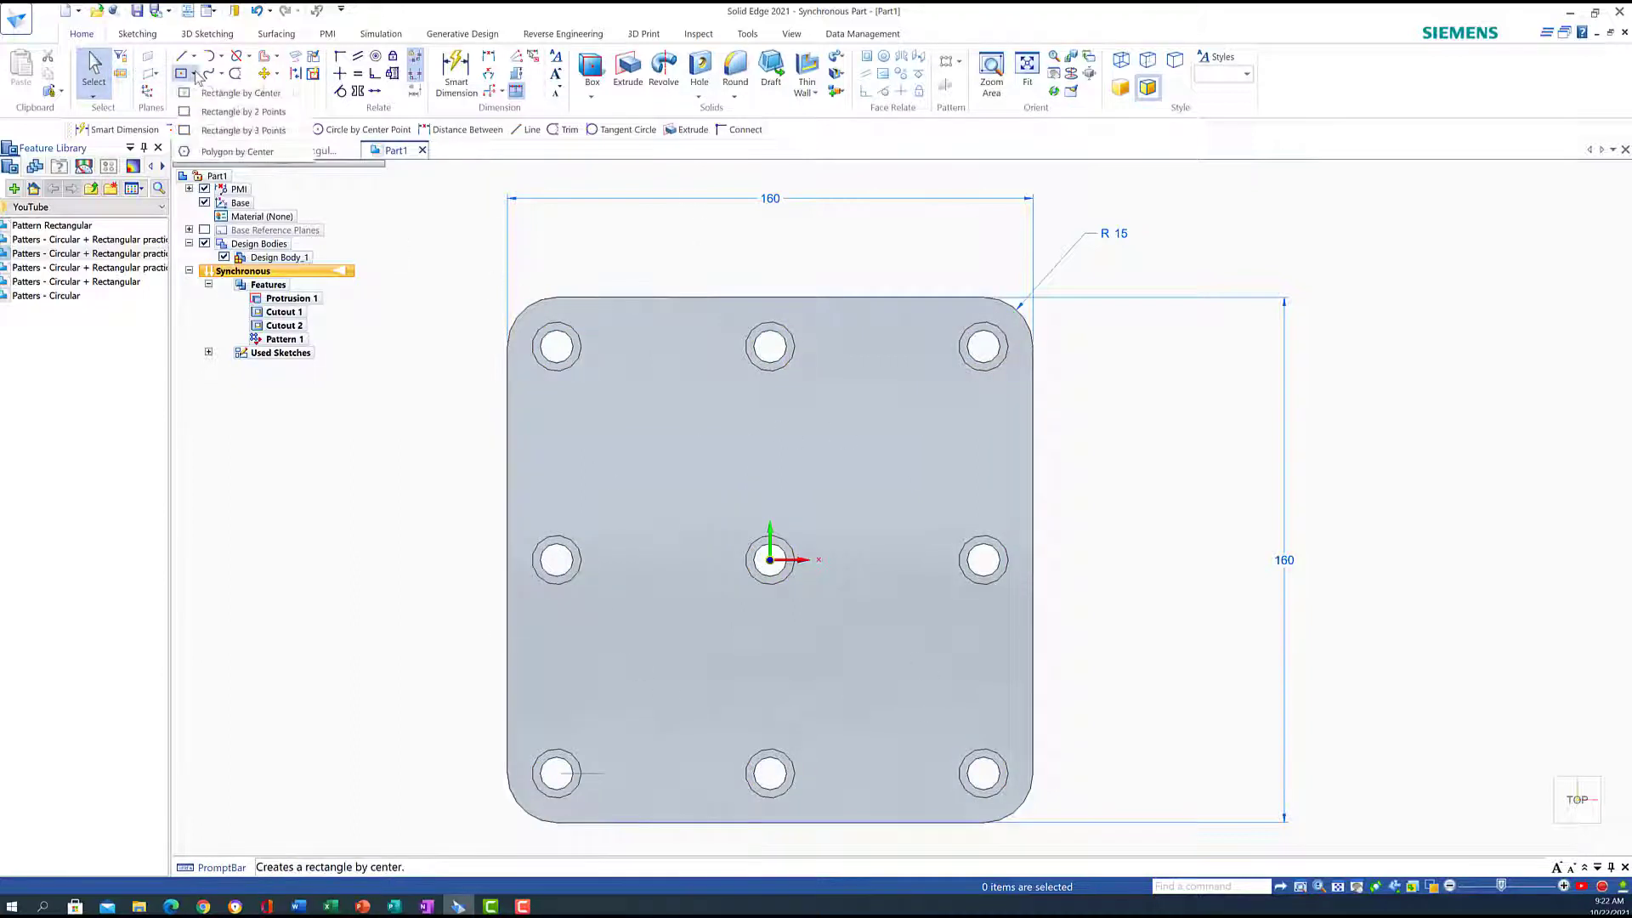
click(242, 112)
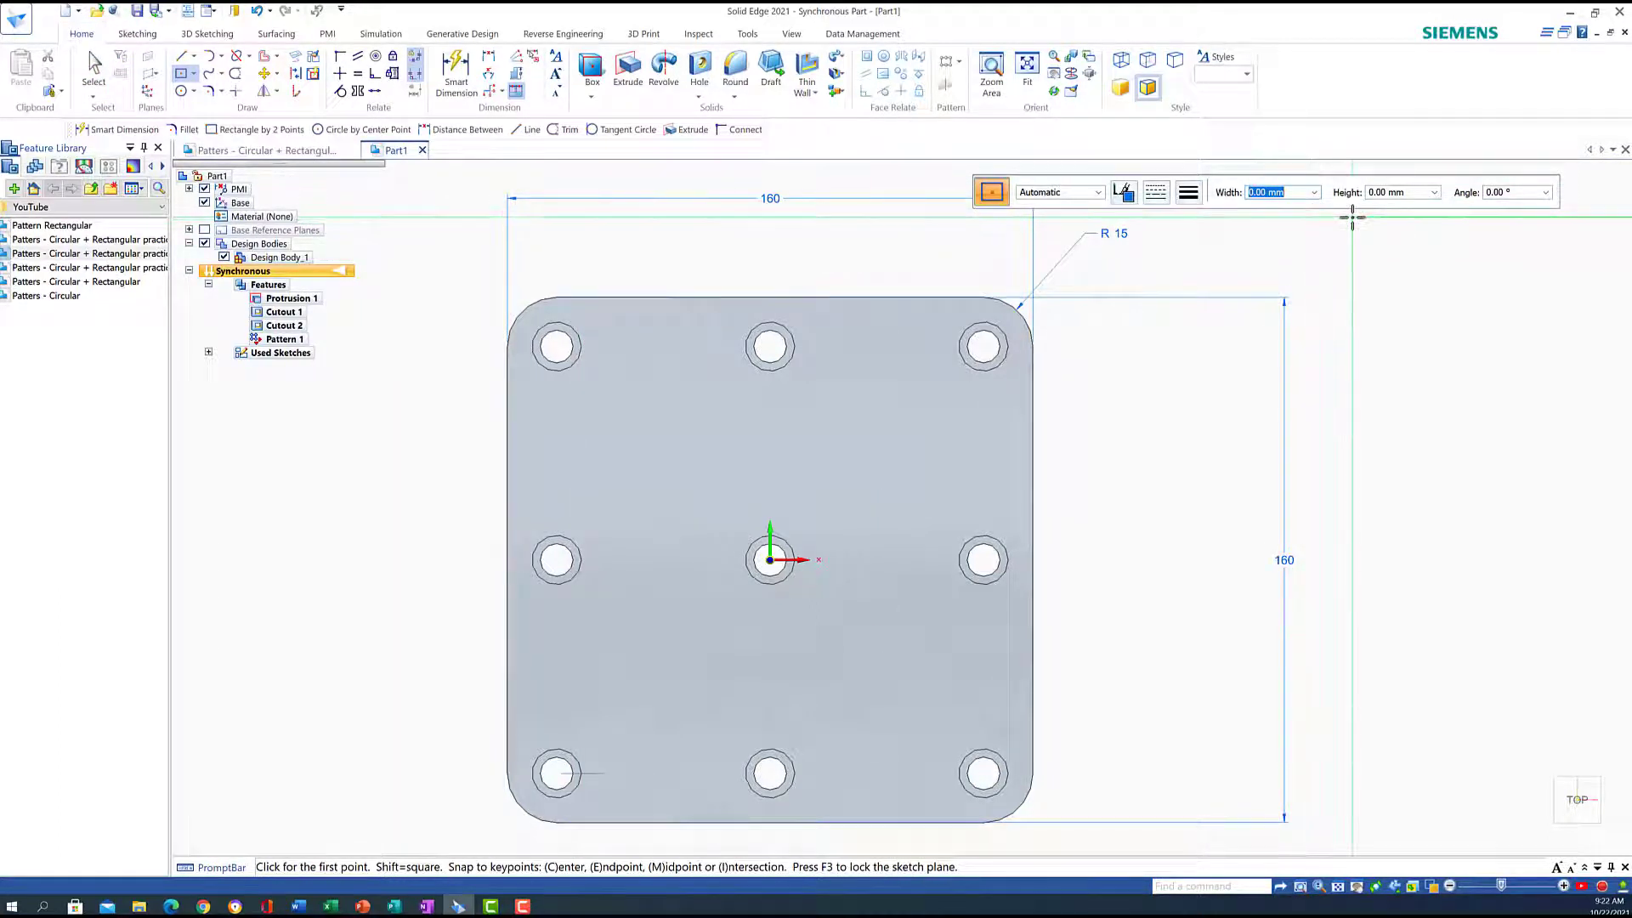
text(70)
key(Tab)
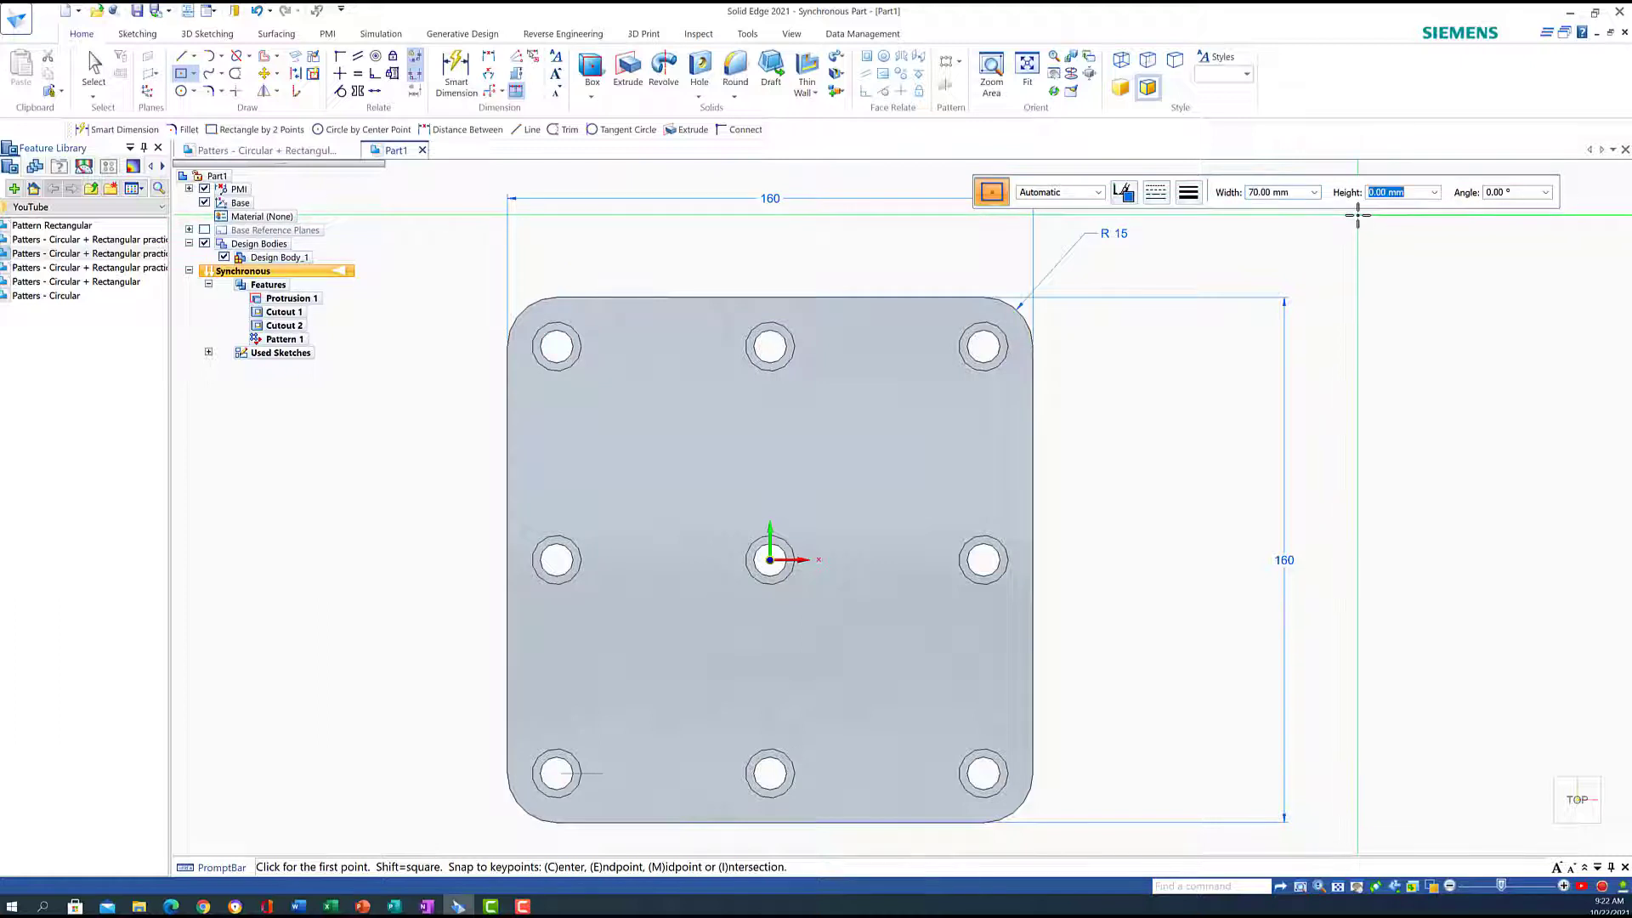
text(70)
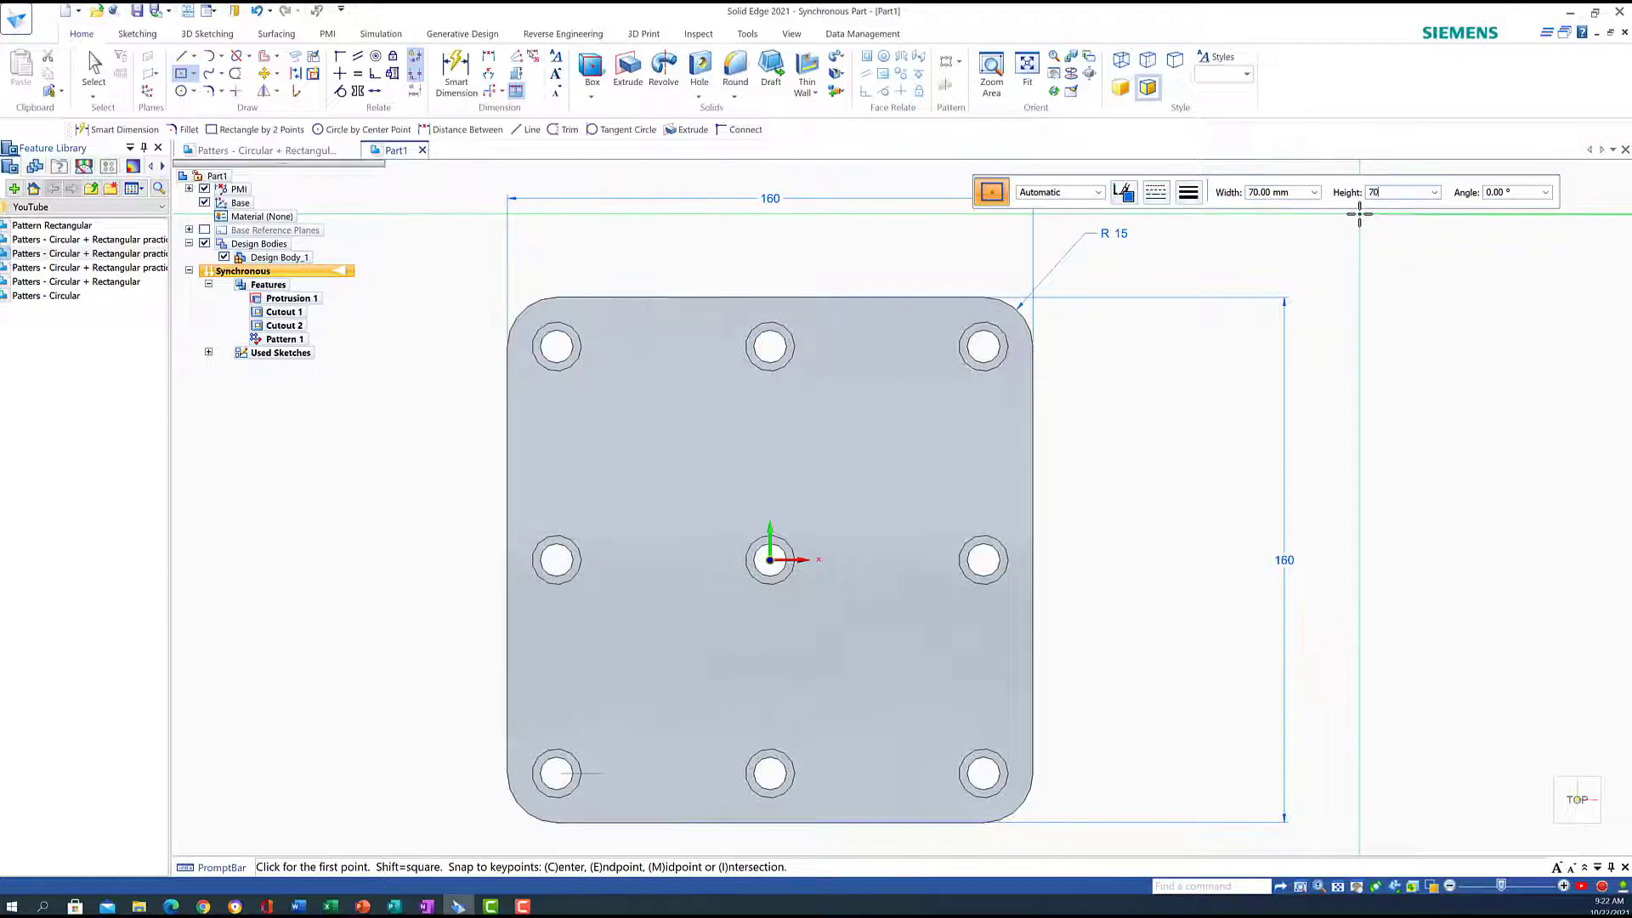
key(Tab)
key(Tab)
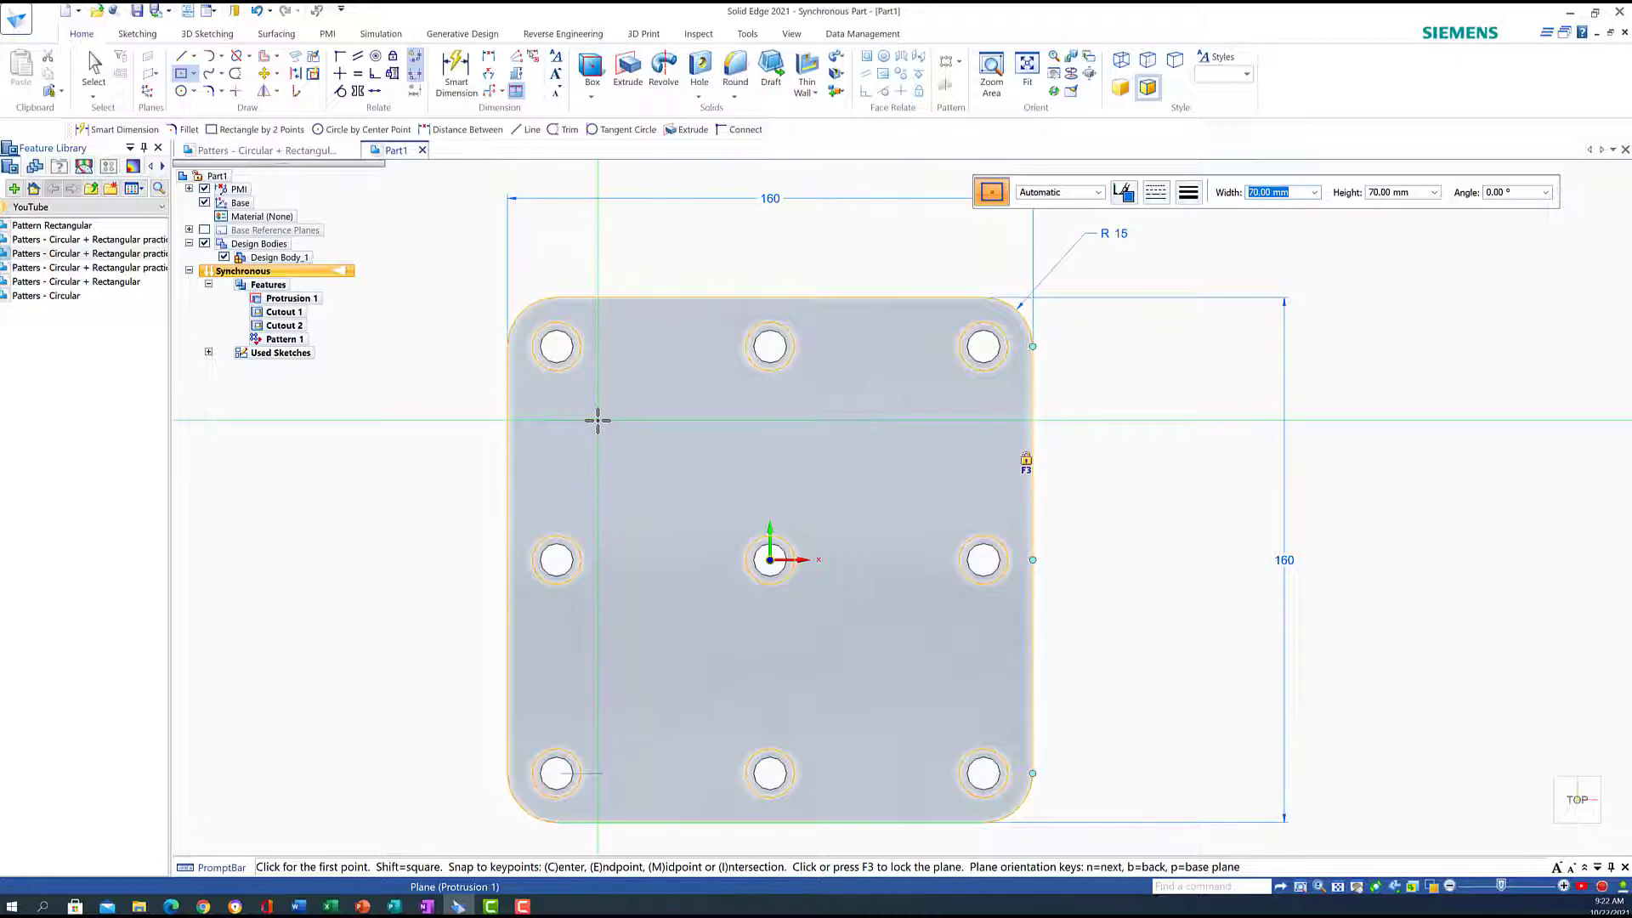
click(1026, 461)
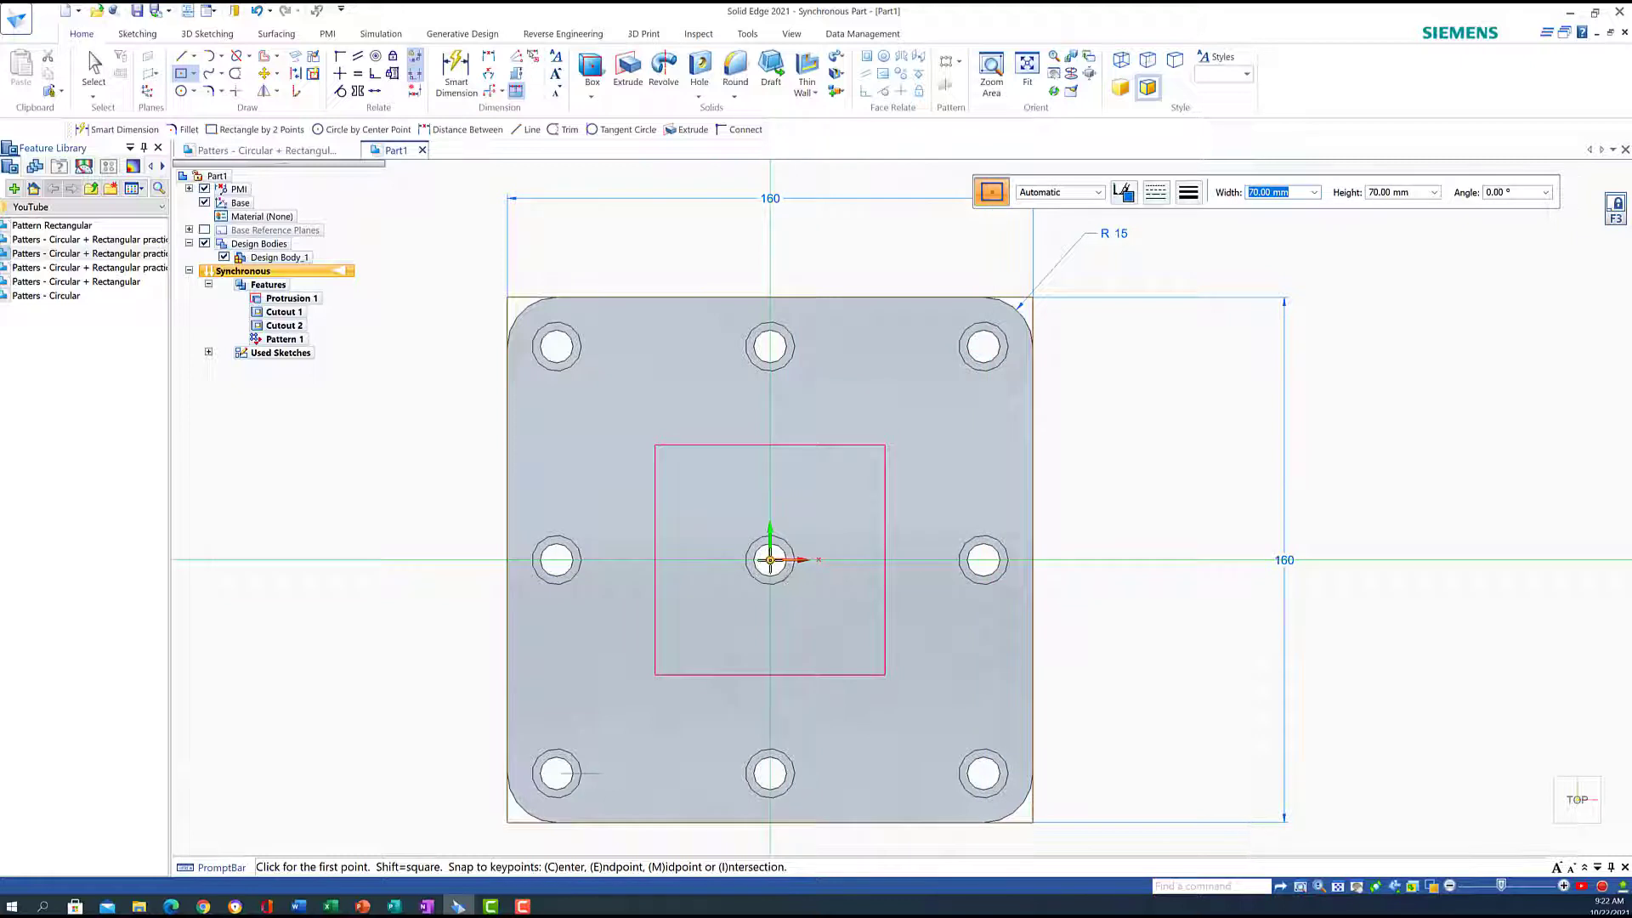
click(788, 565)
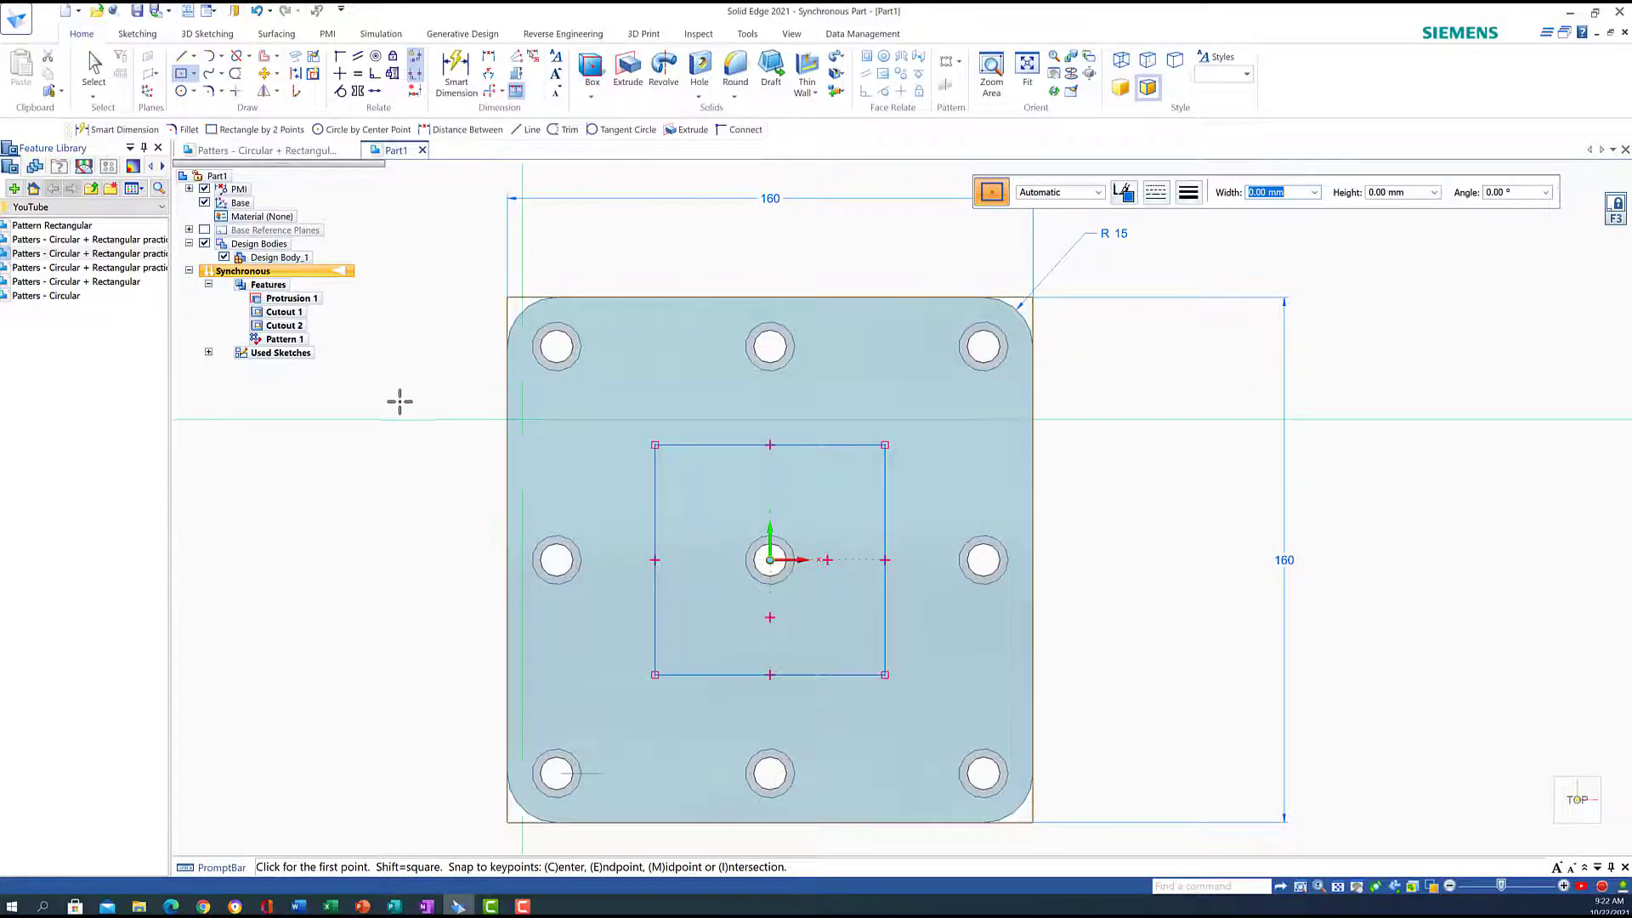
Place a 6 mm diameter circle on the lower-left corner of the 70 mm square sketch
click(181, 90)
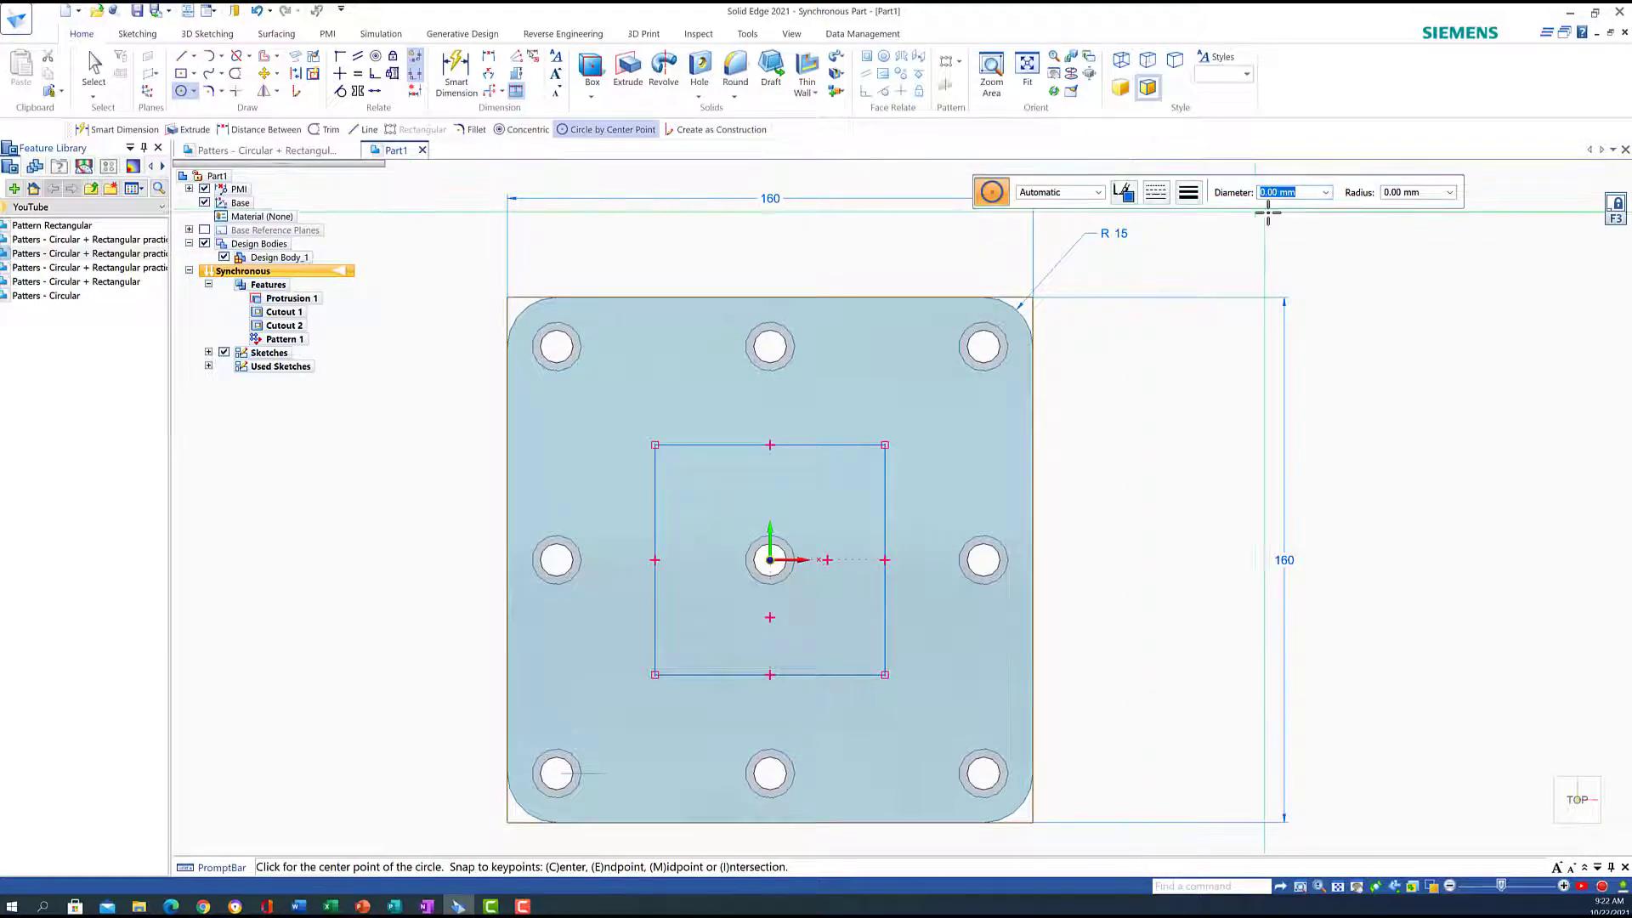
text(6)
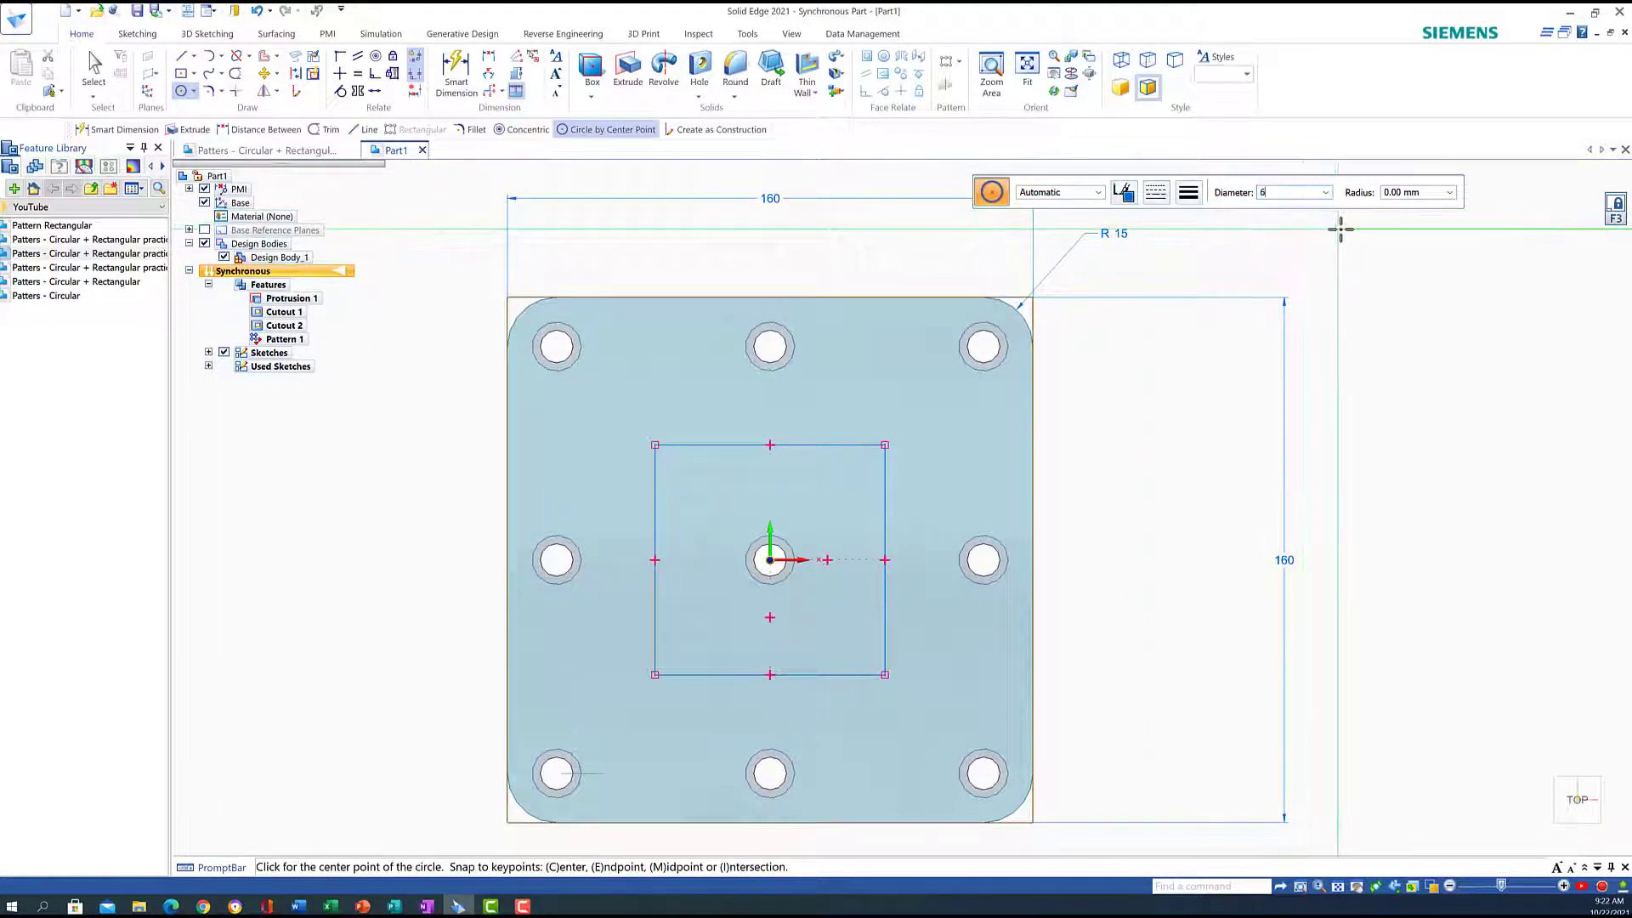
key(Return)
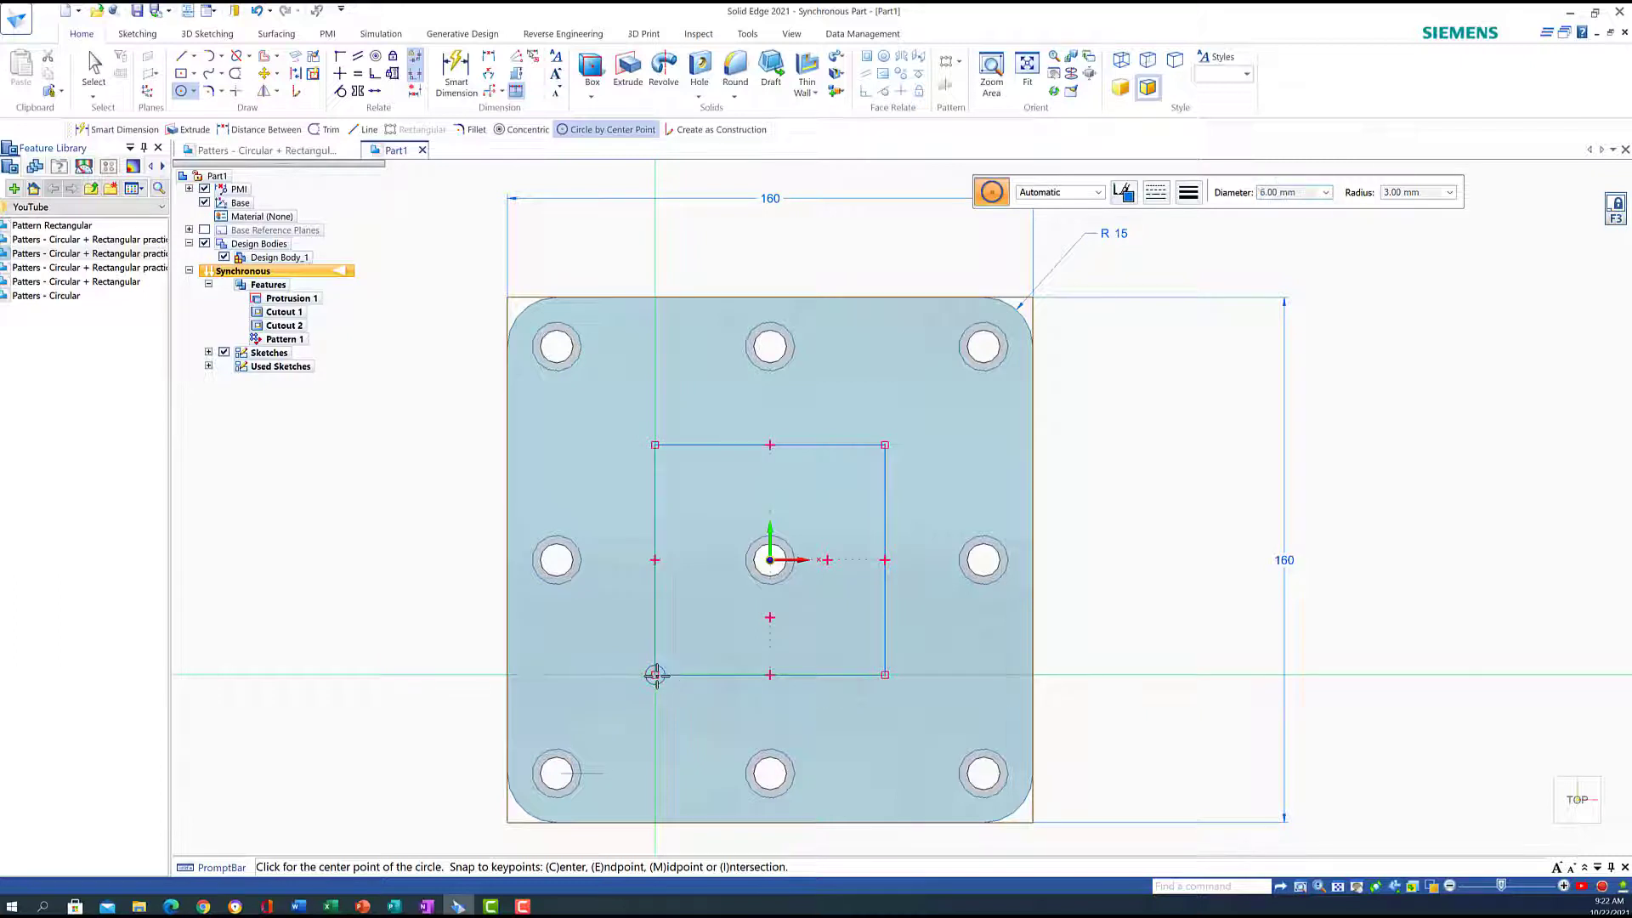
click(654, 675)
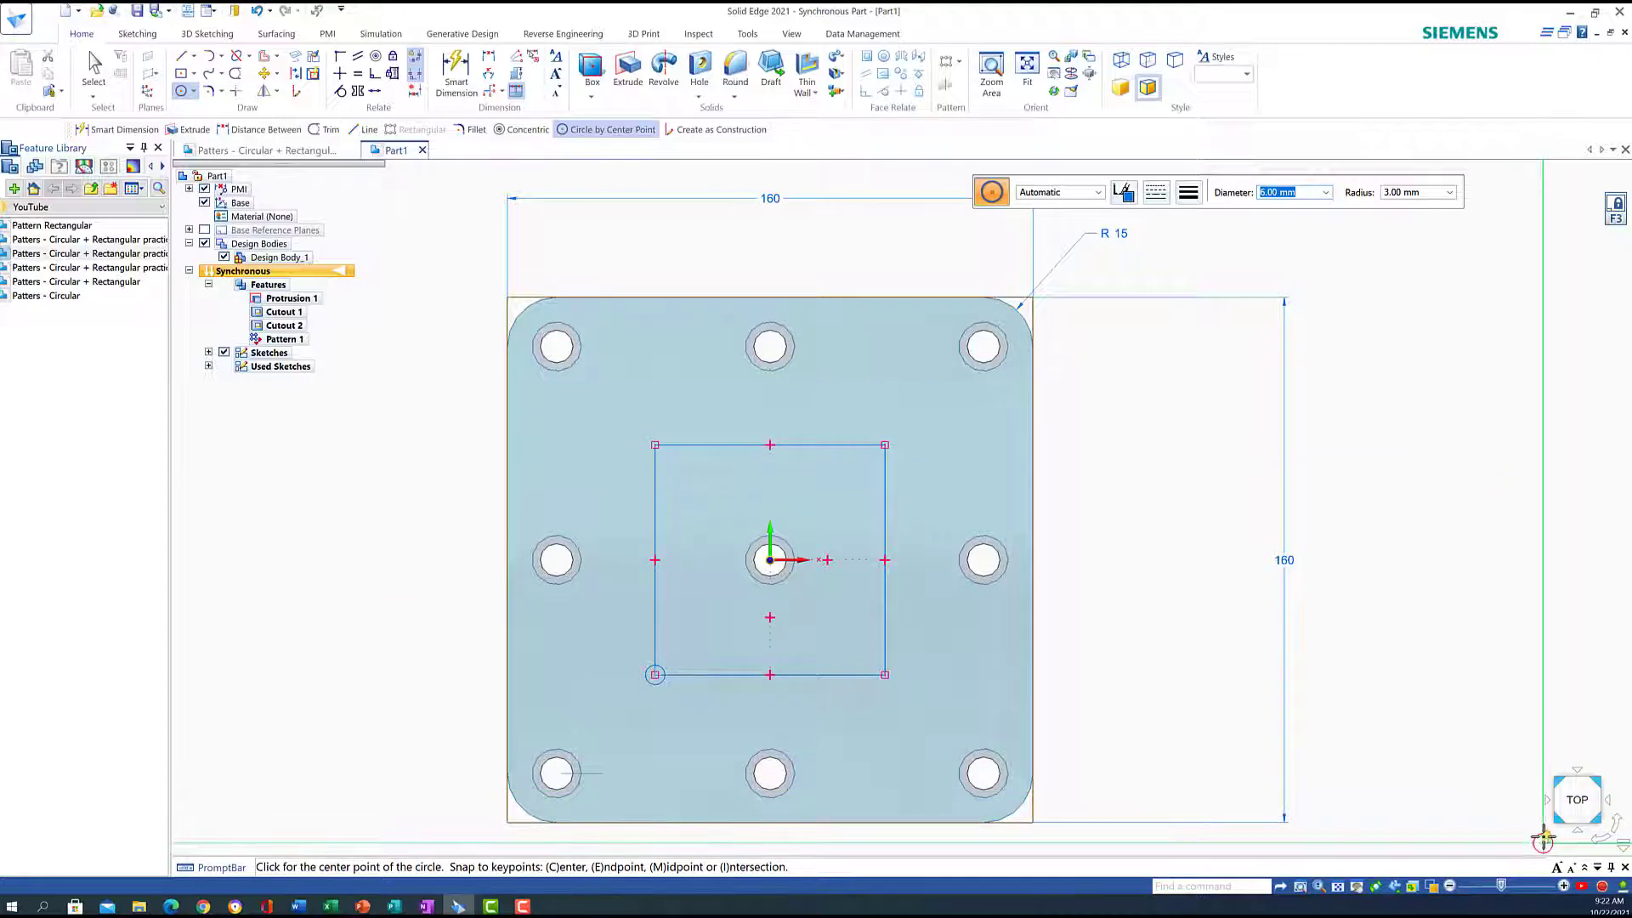
click(1545, 840)
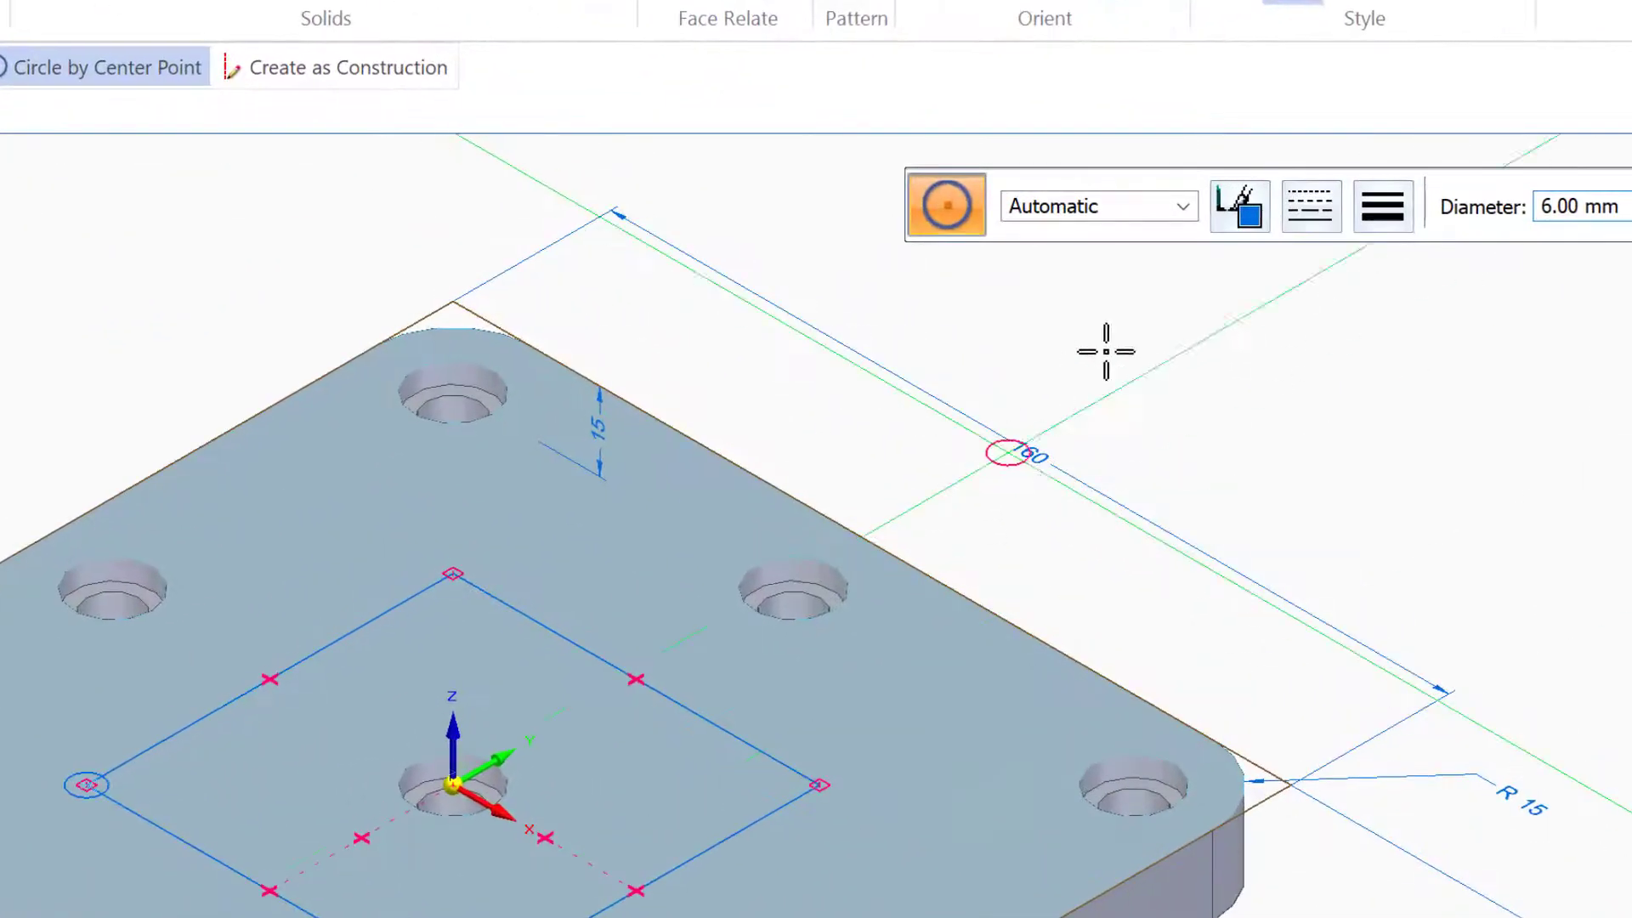
key(Tab)
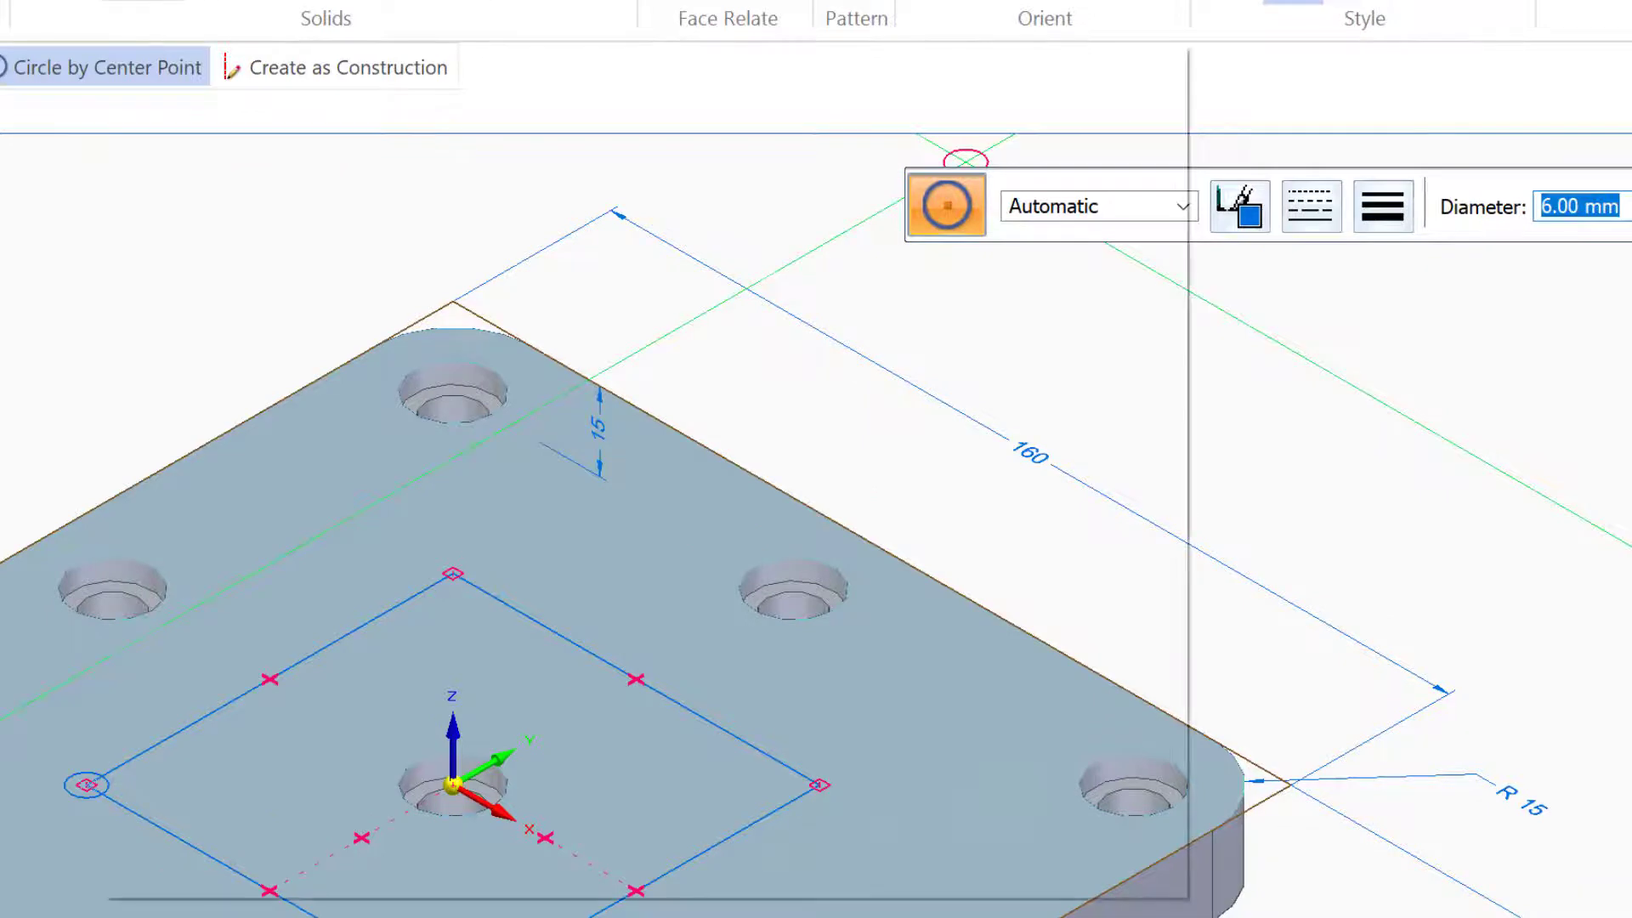
key(Escape)
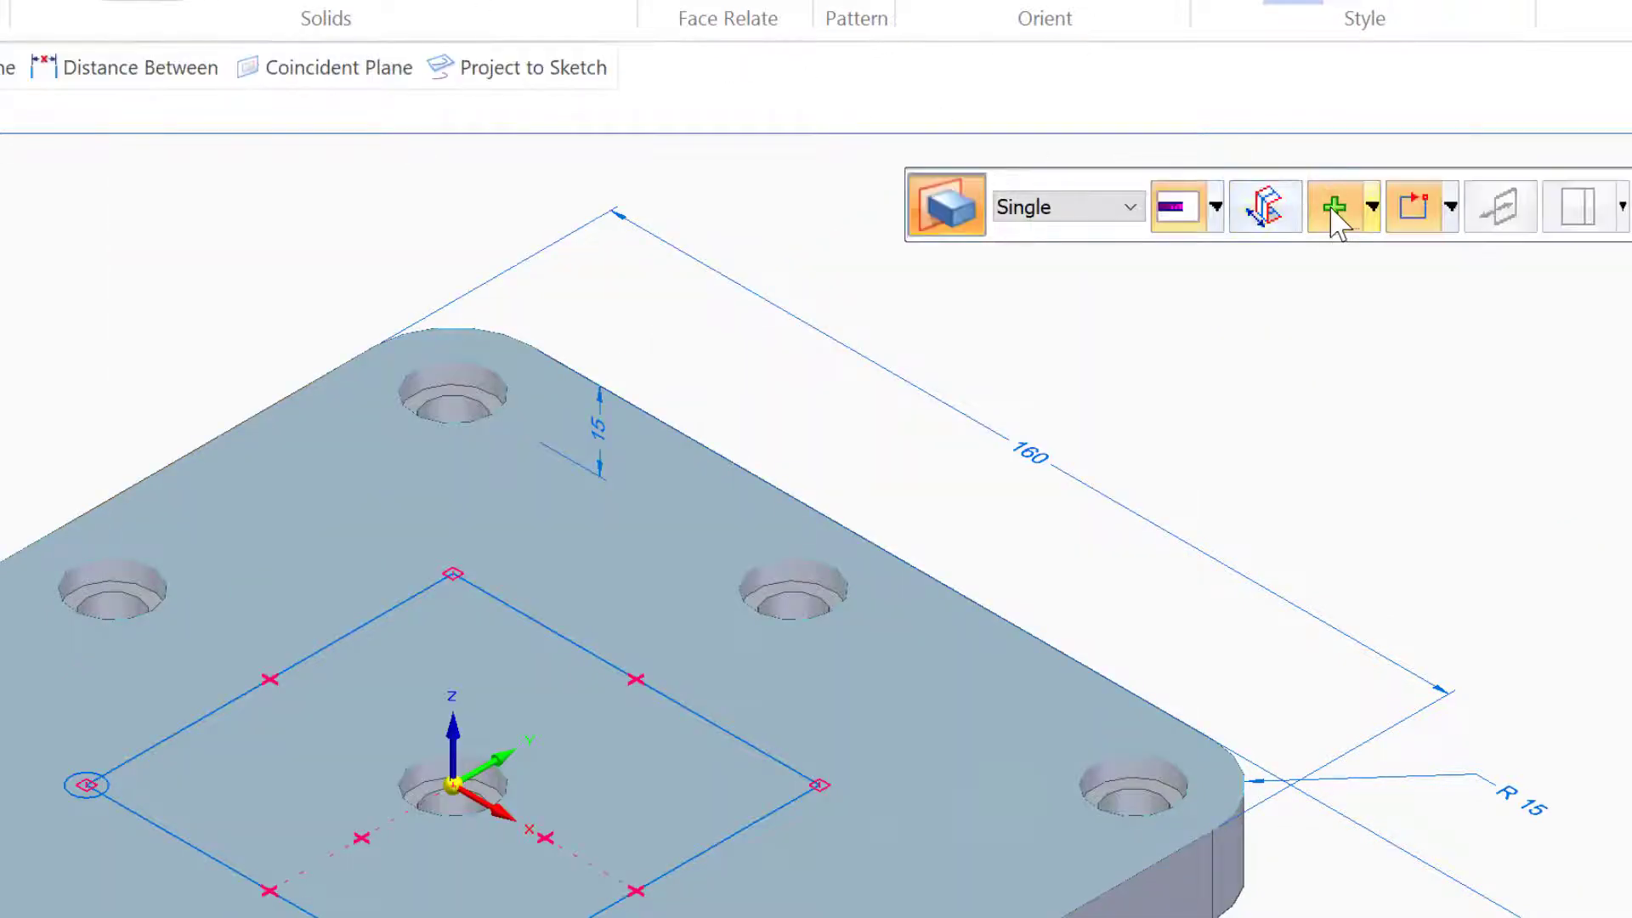
Extrude the corner circle 6 mm upward as an added boss
click(1371, 207)
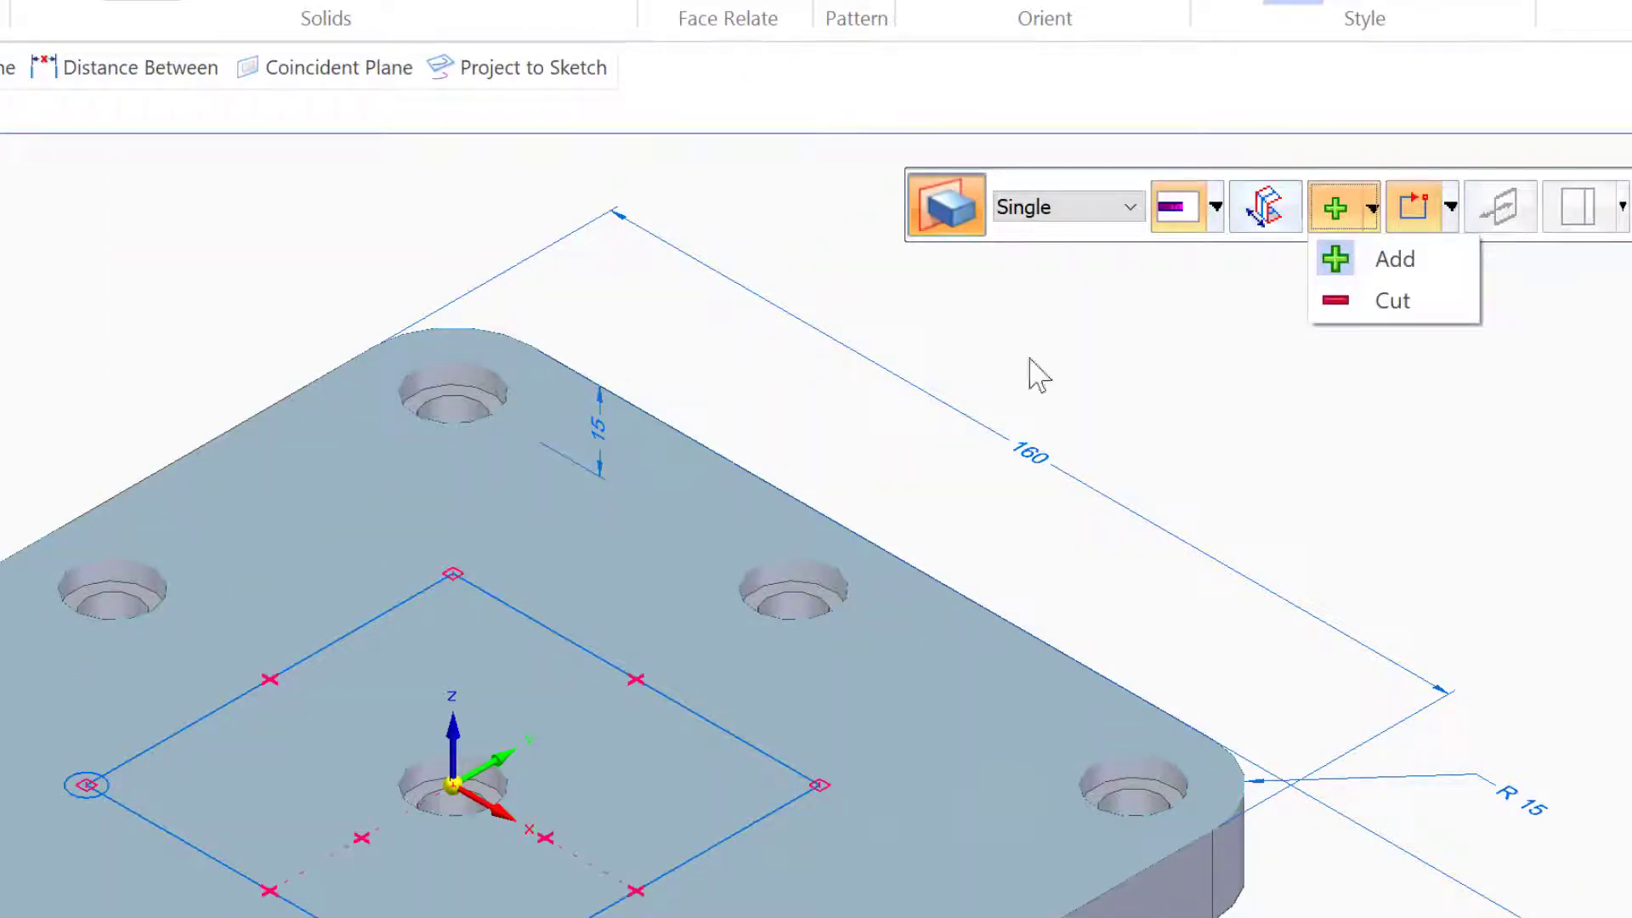
click(1379, 260)
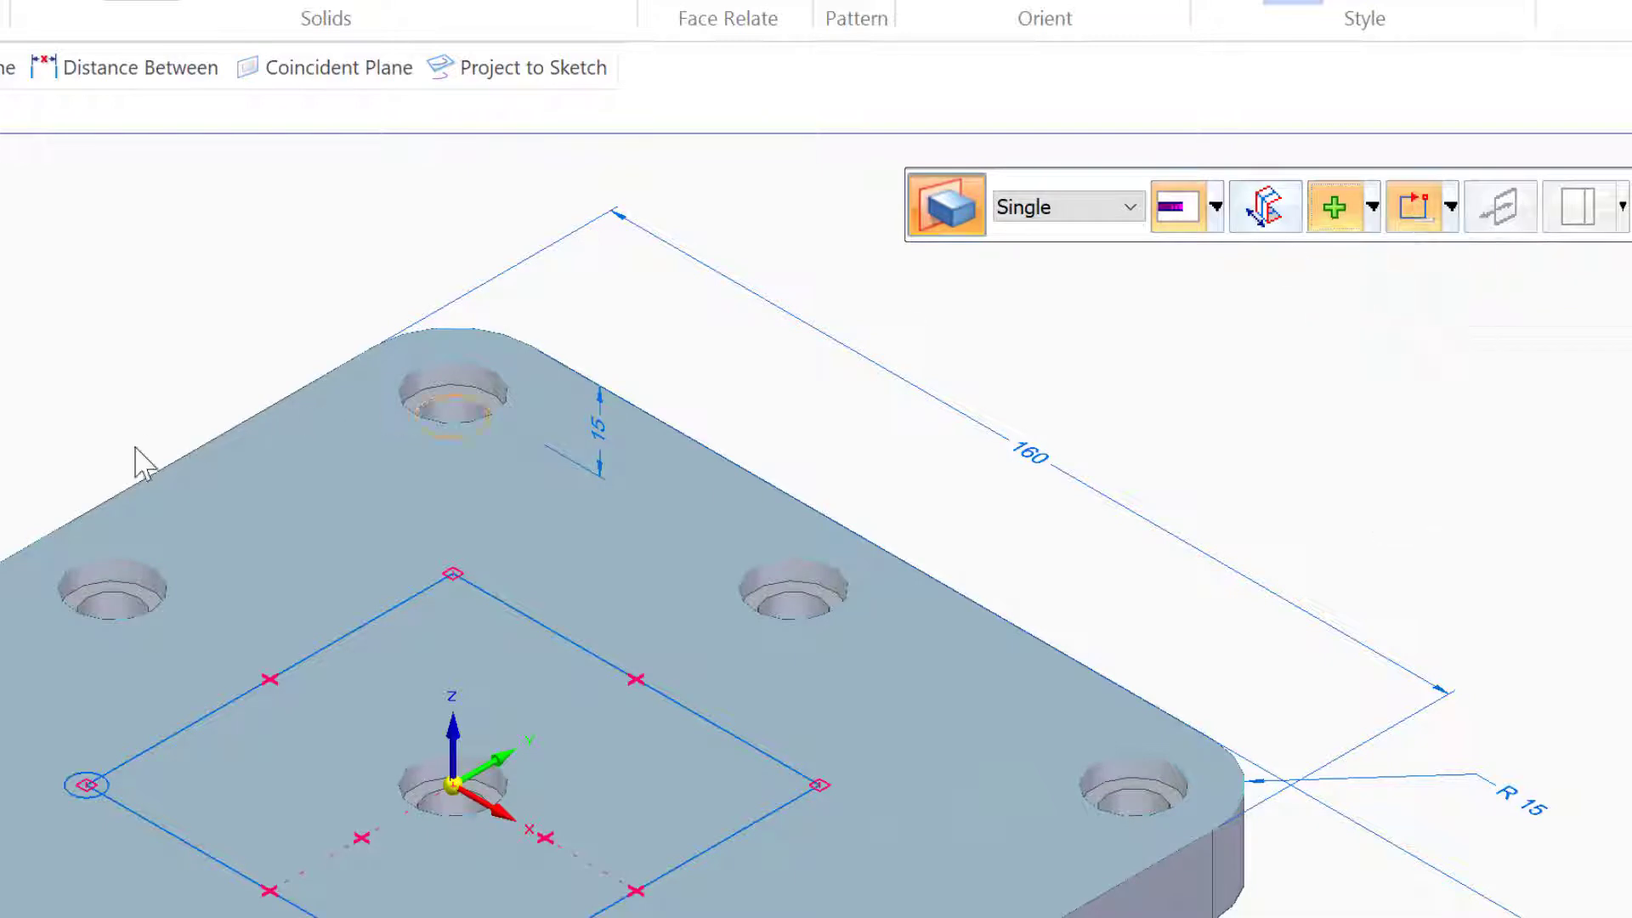
click(80, 786)
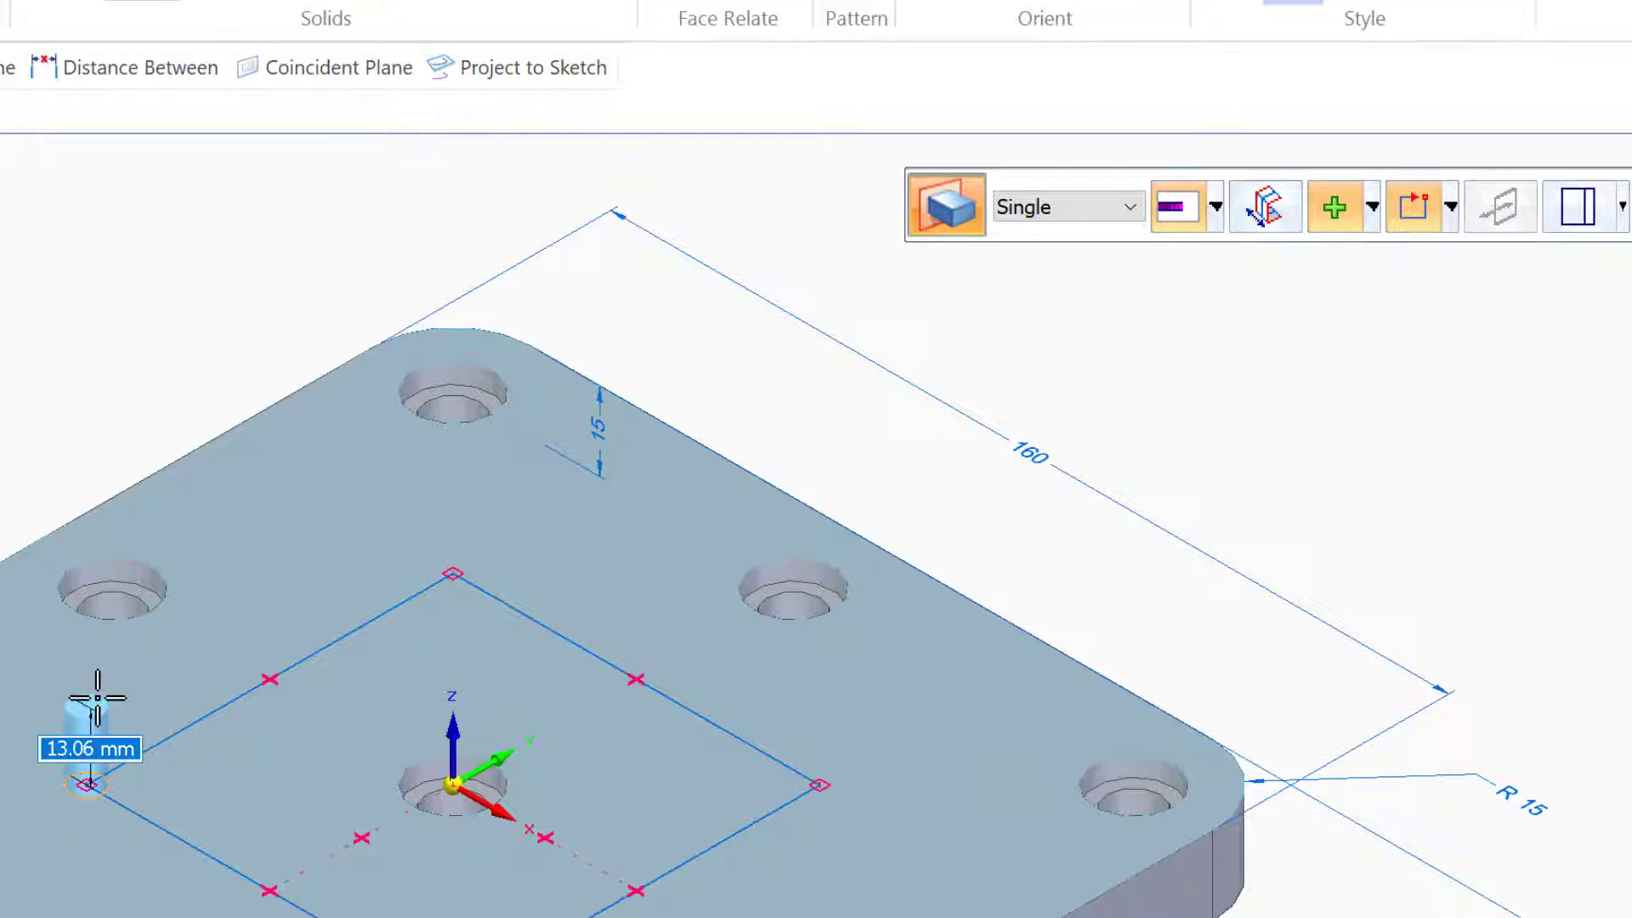
text(6)
key(Return)
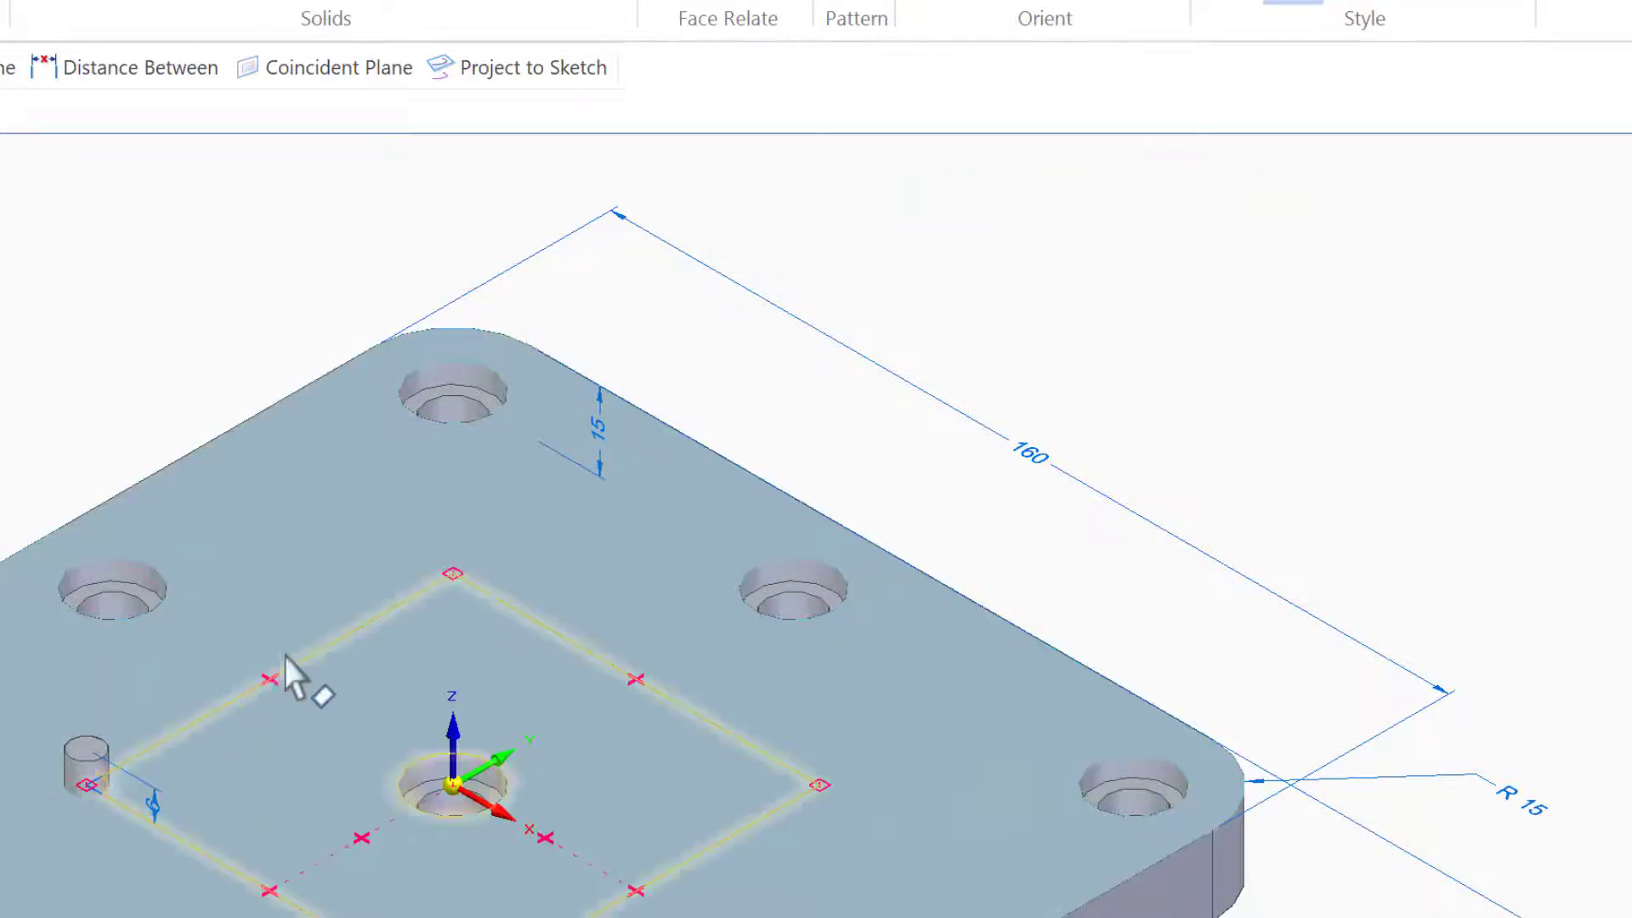
Delete the leftover square sketch lines and the top-middle counterbored hole
click(233, 697)
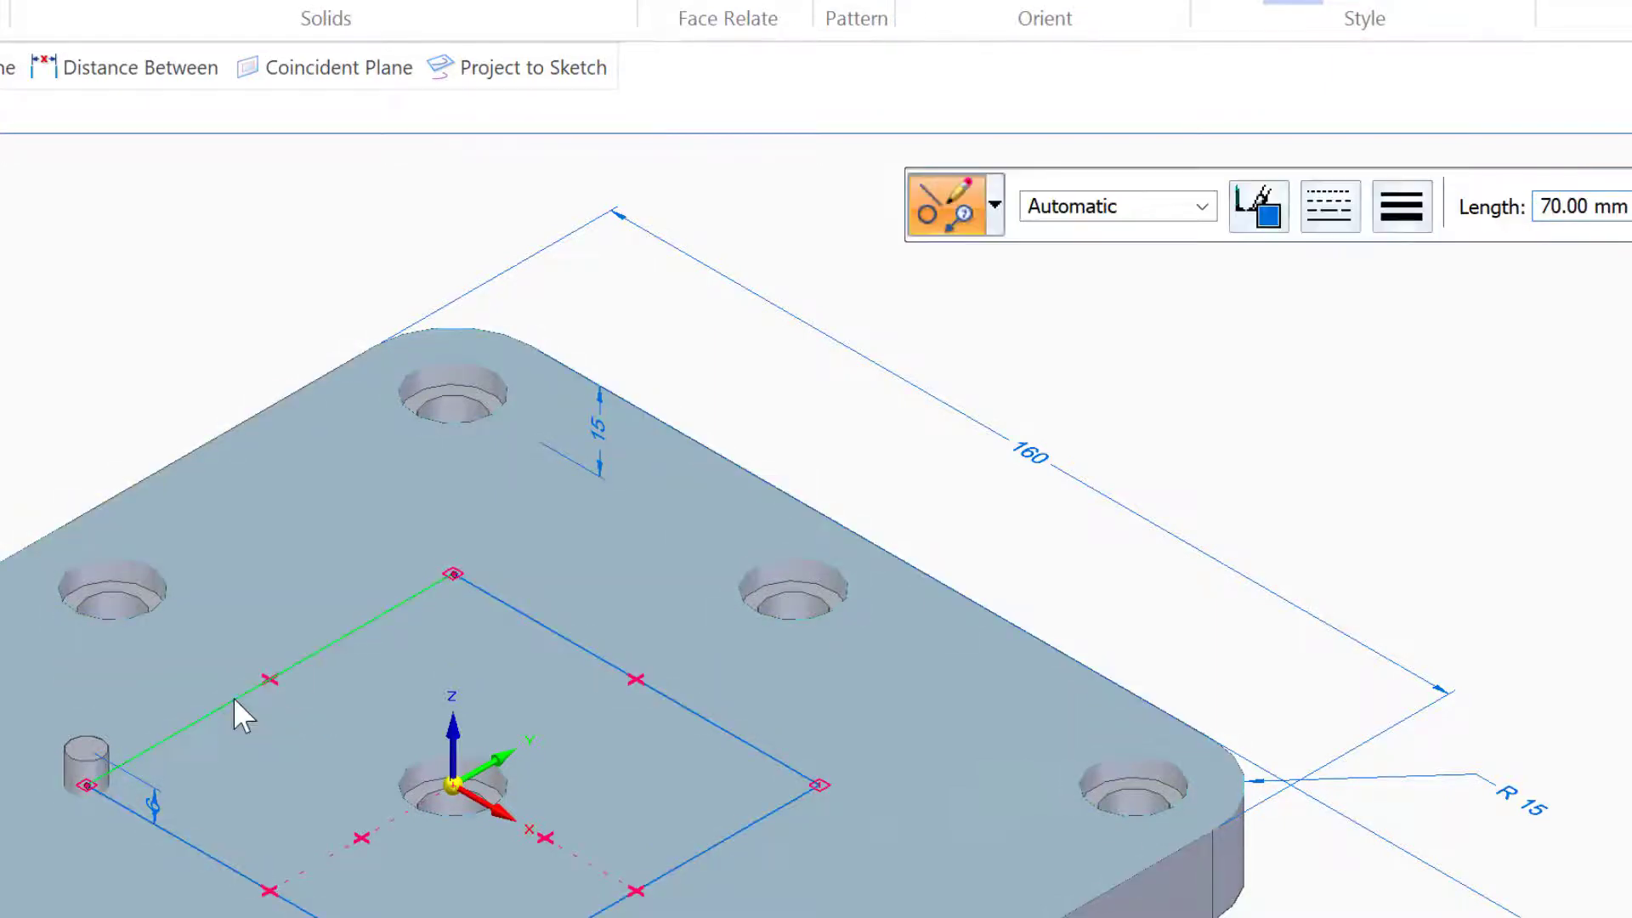
key(Escape)
key(Delete)
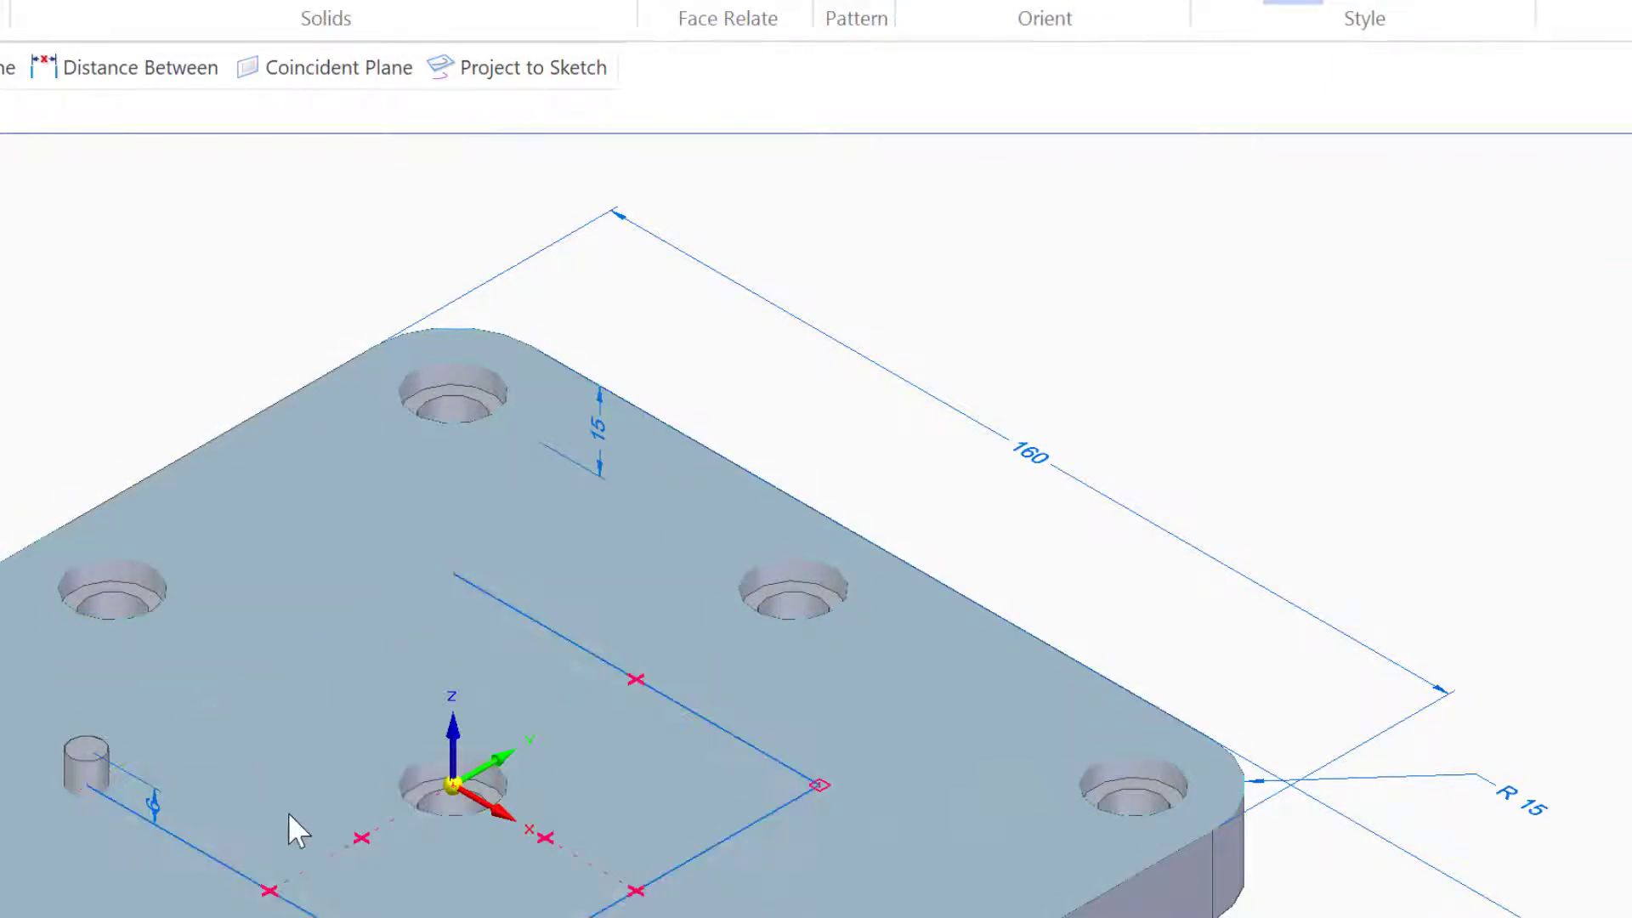
click(255, 886)
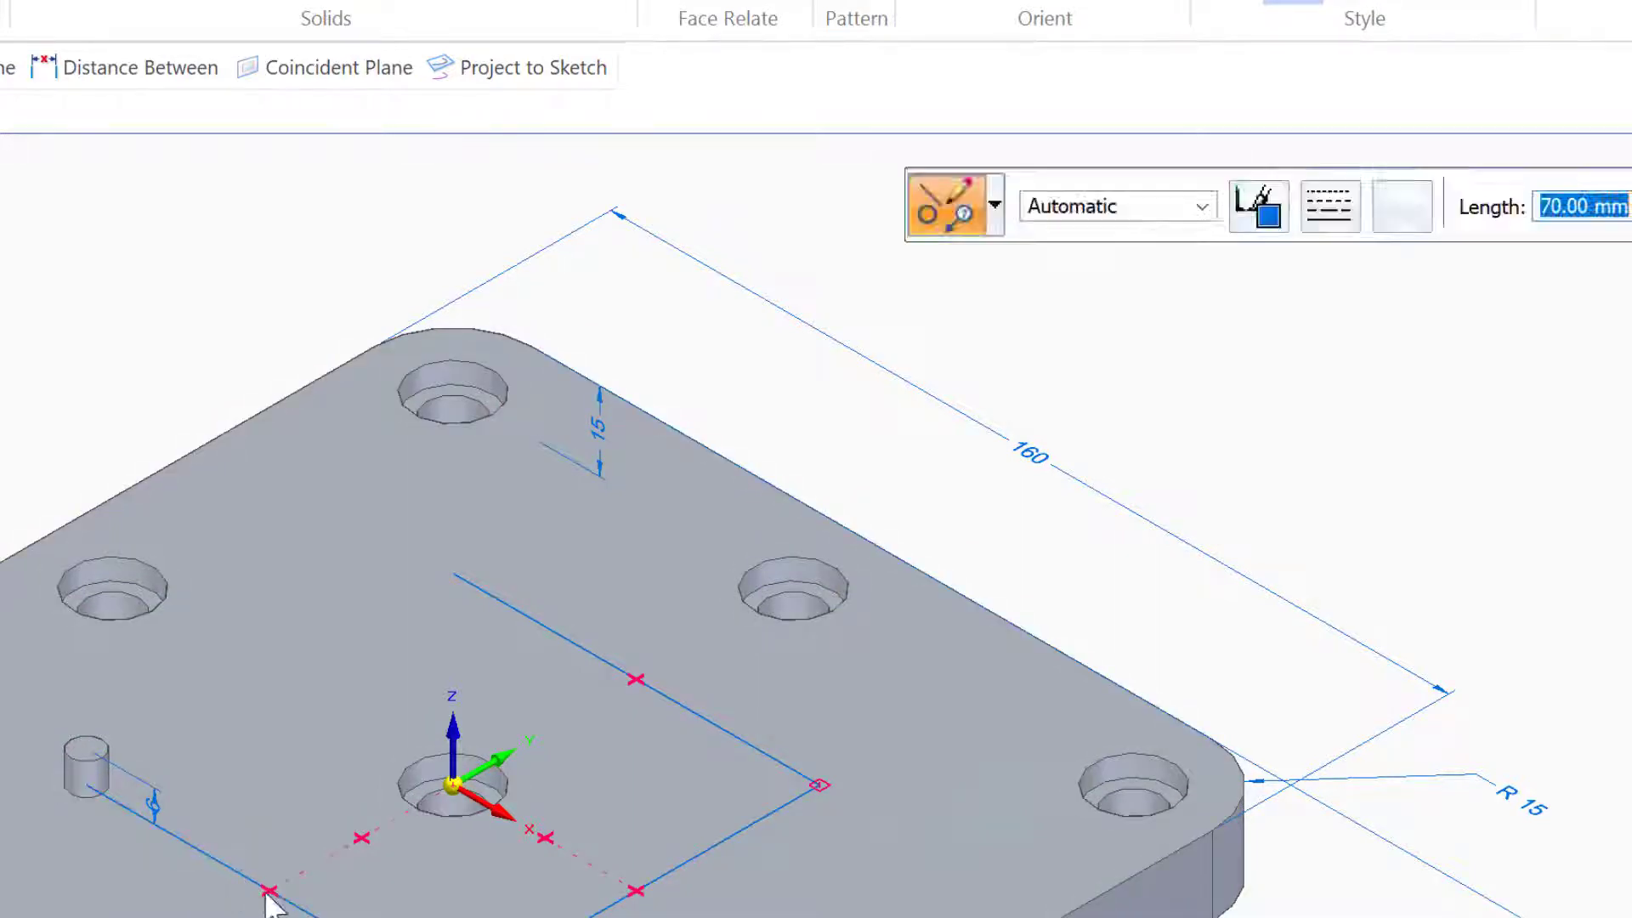
key(Delete)
click(793, 595)
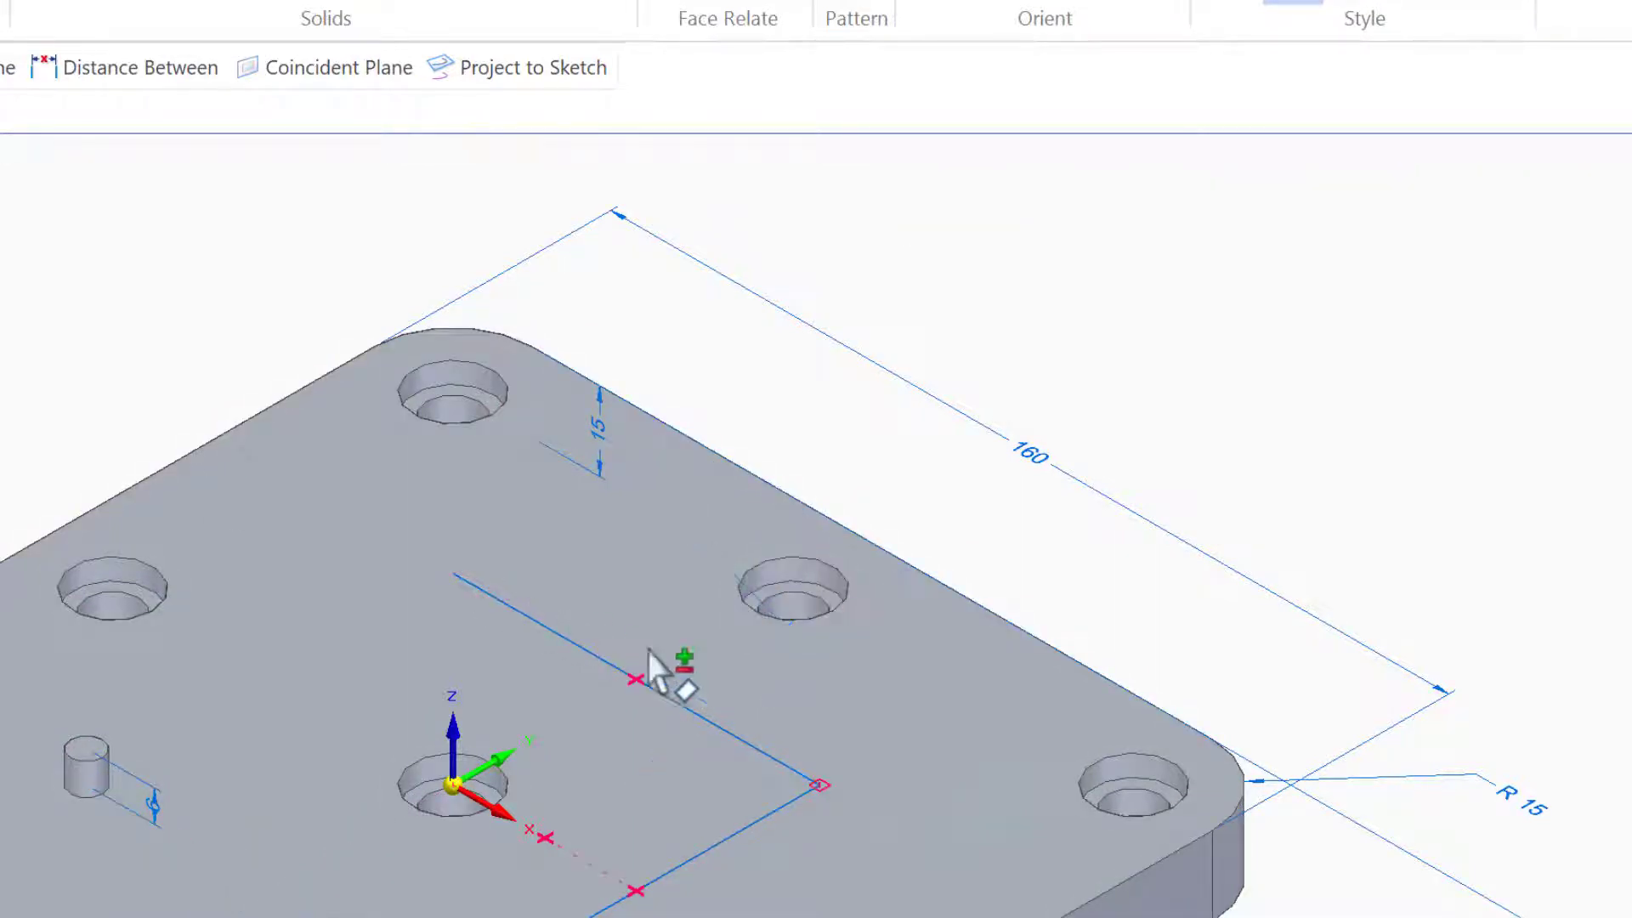
click(720, 733)
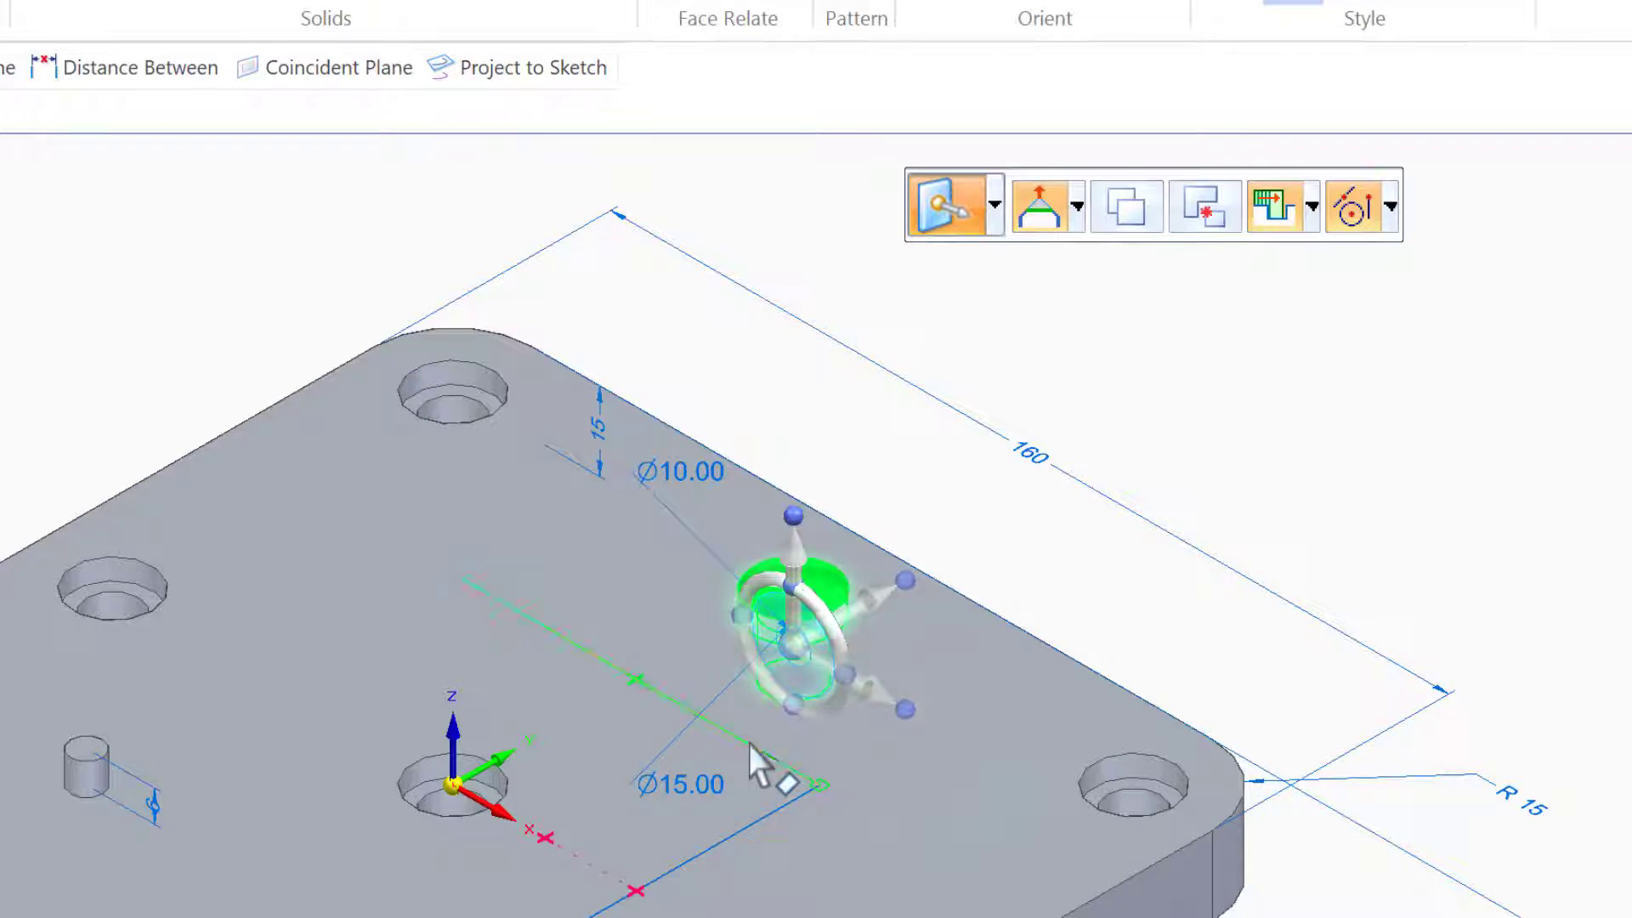
key(Delete)
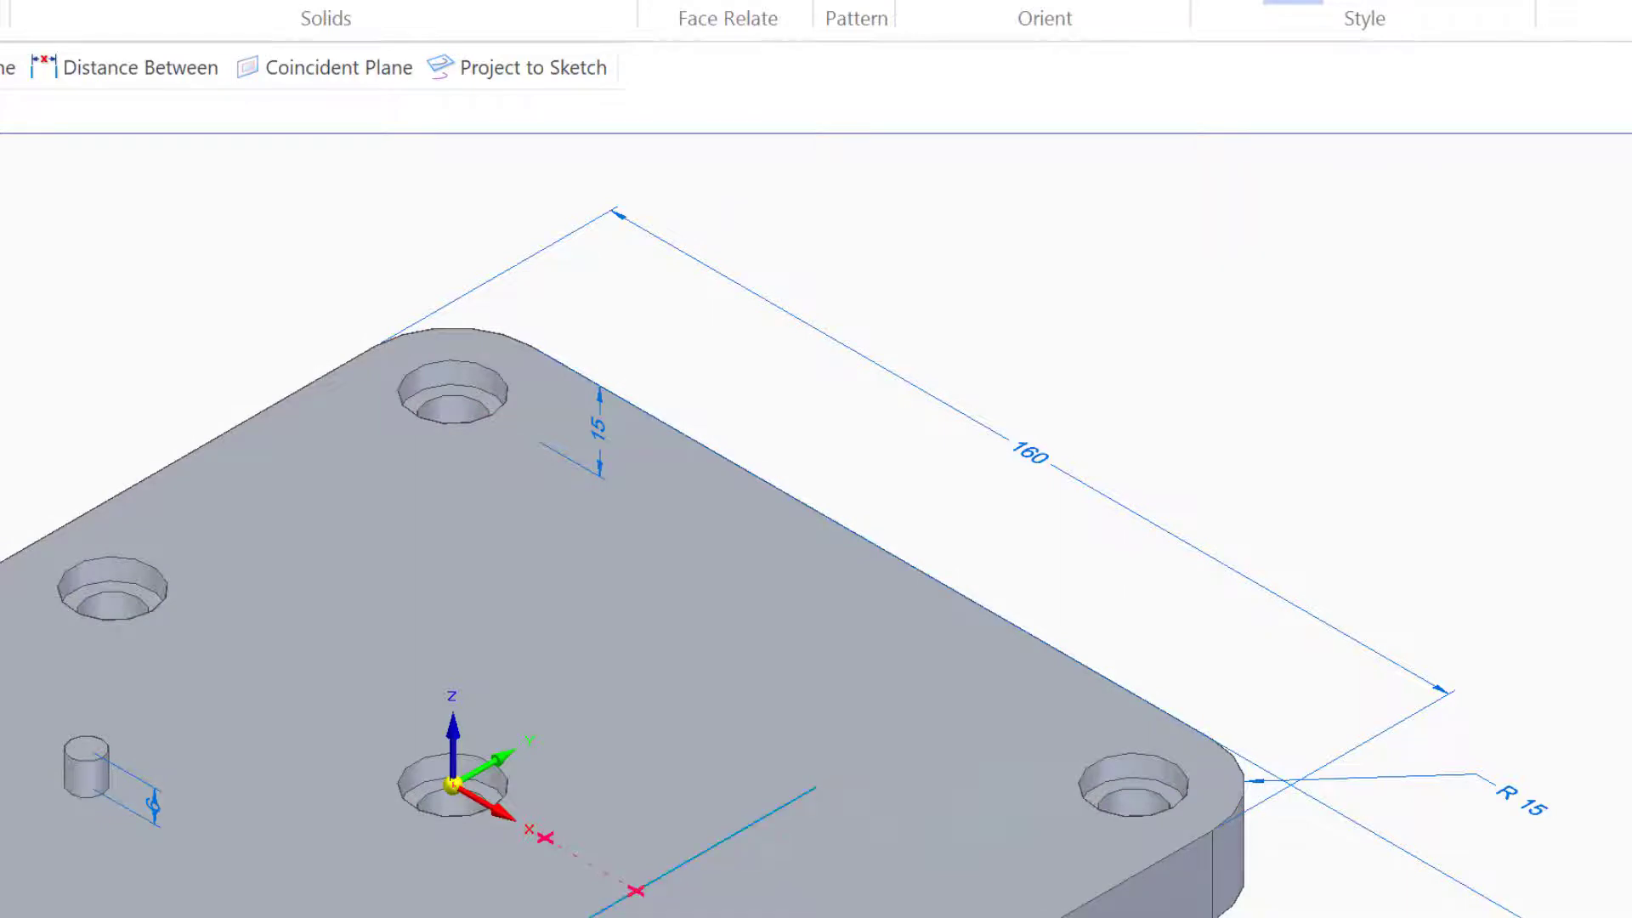
key(Delete)
key(ctrl+t)
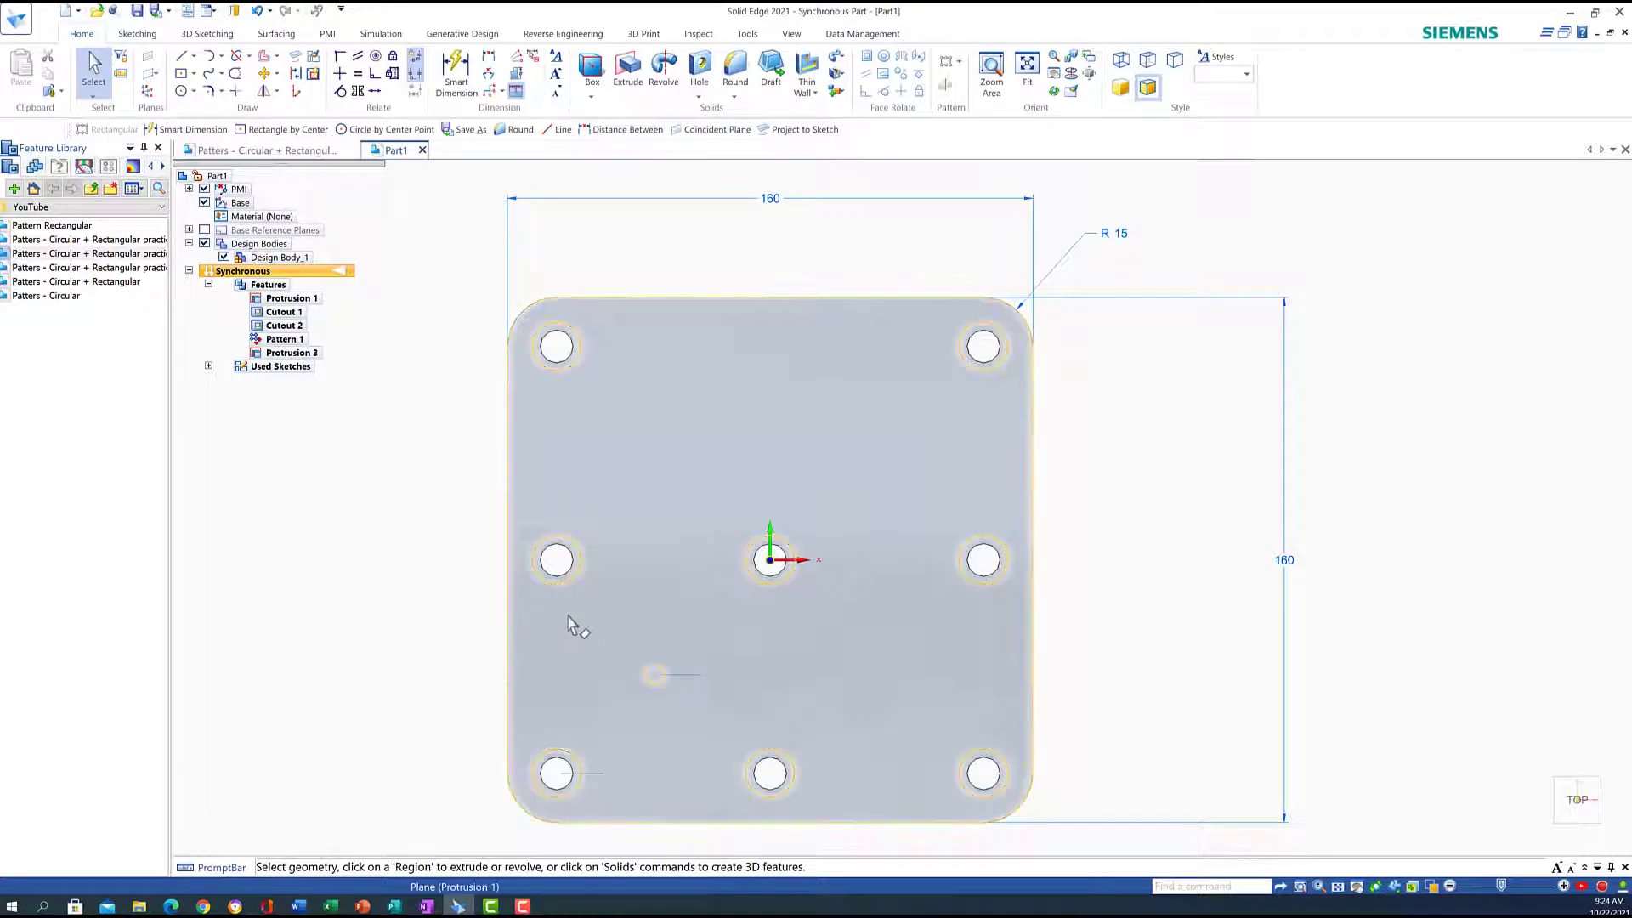
Rectangular-pattern the corner boss into a 3×3 grid with 36 mm column and row spacing
click(683, 697)
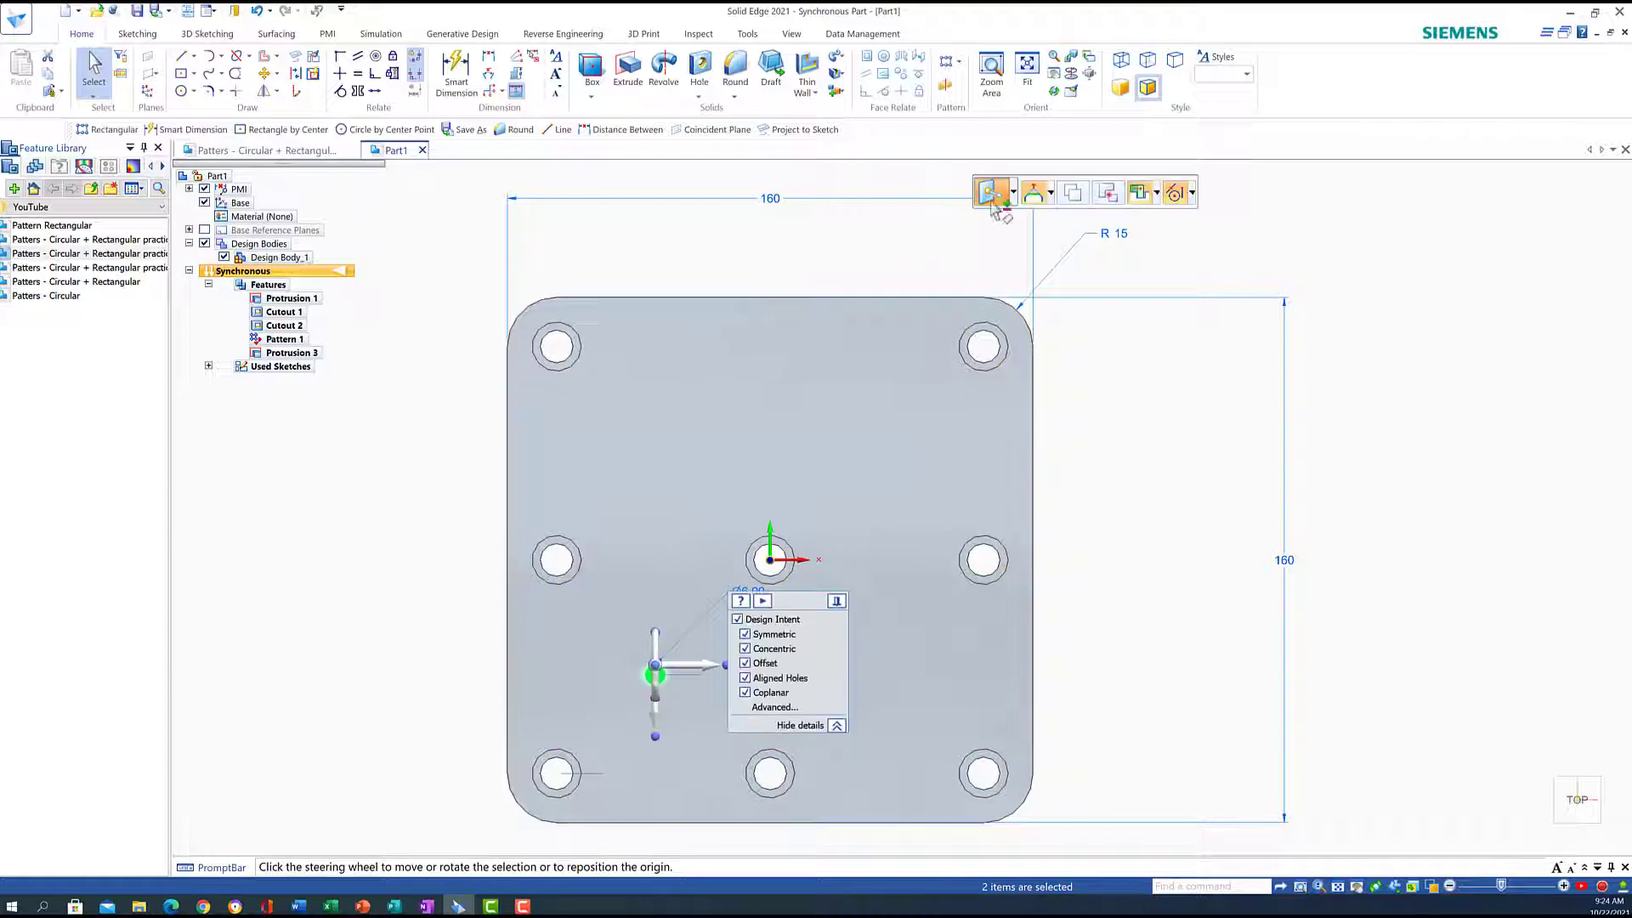
click(958, 62)
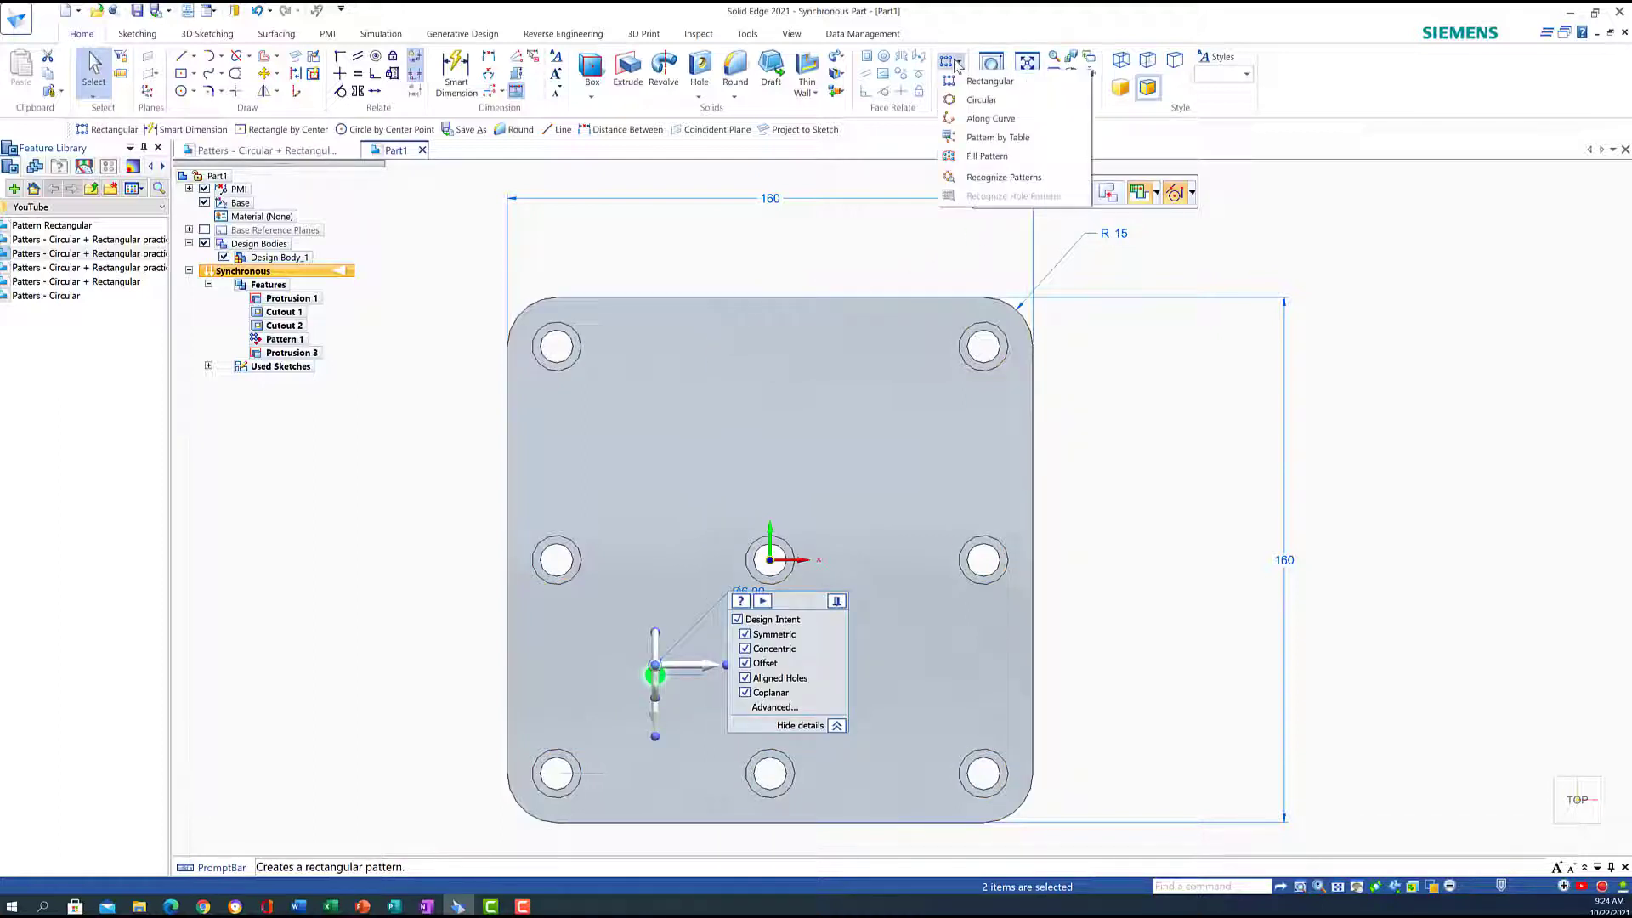
click(989, 80)
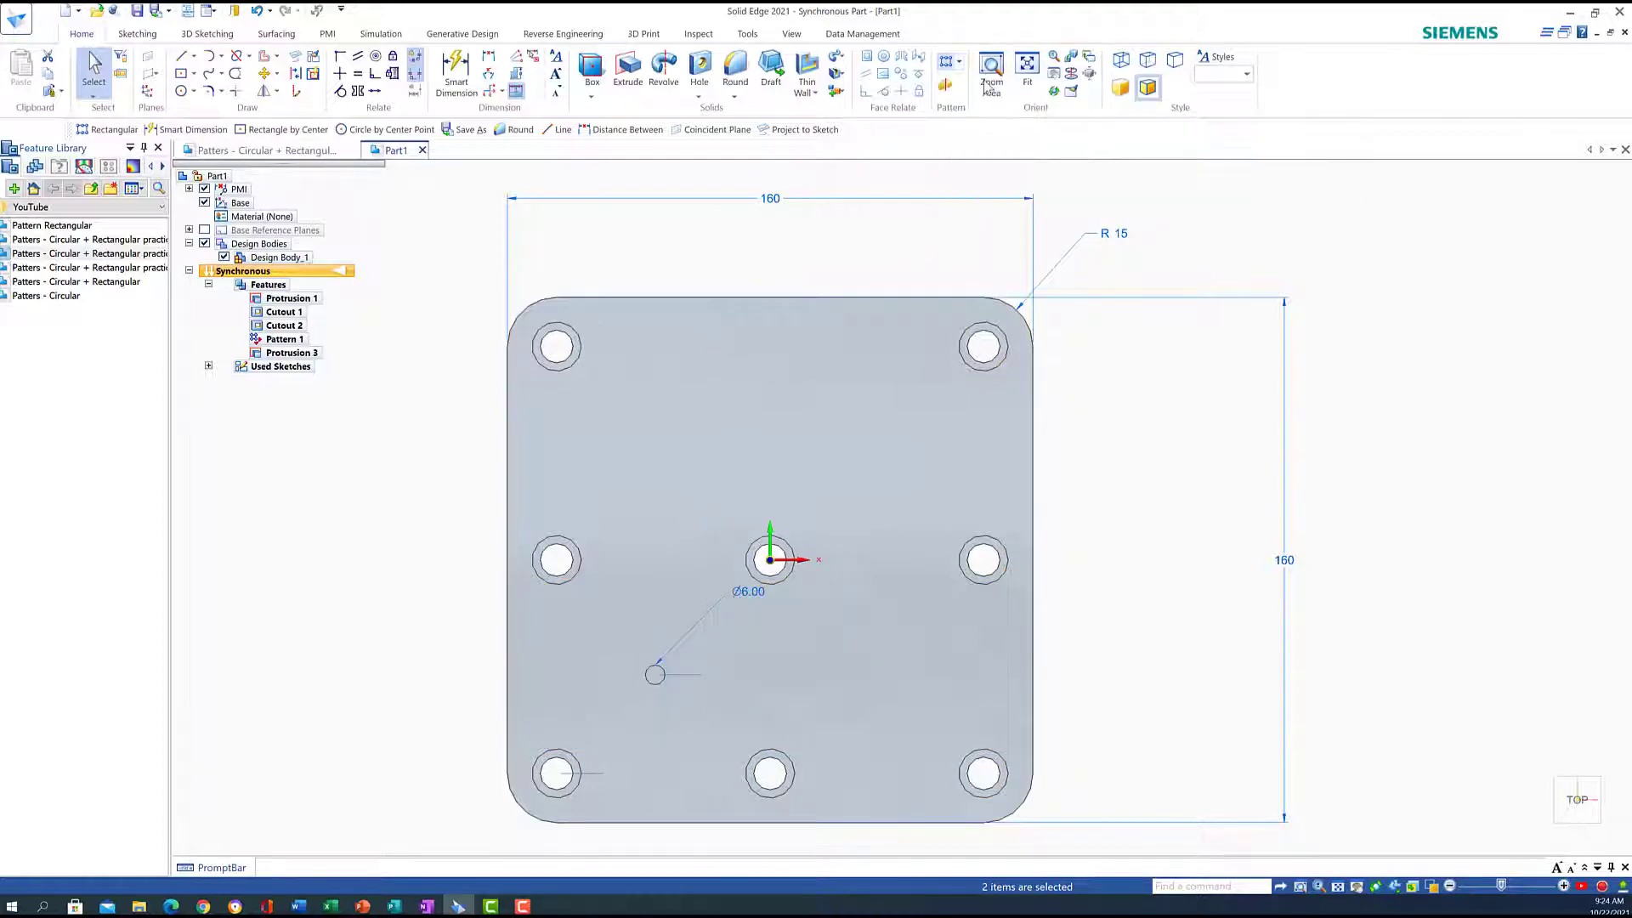
click(988, 85)
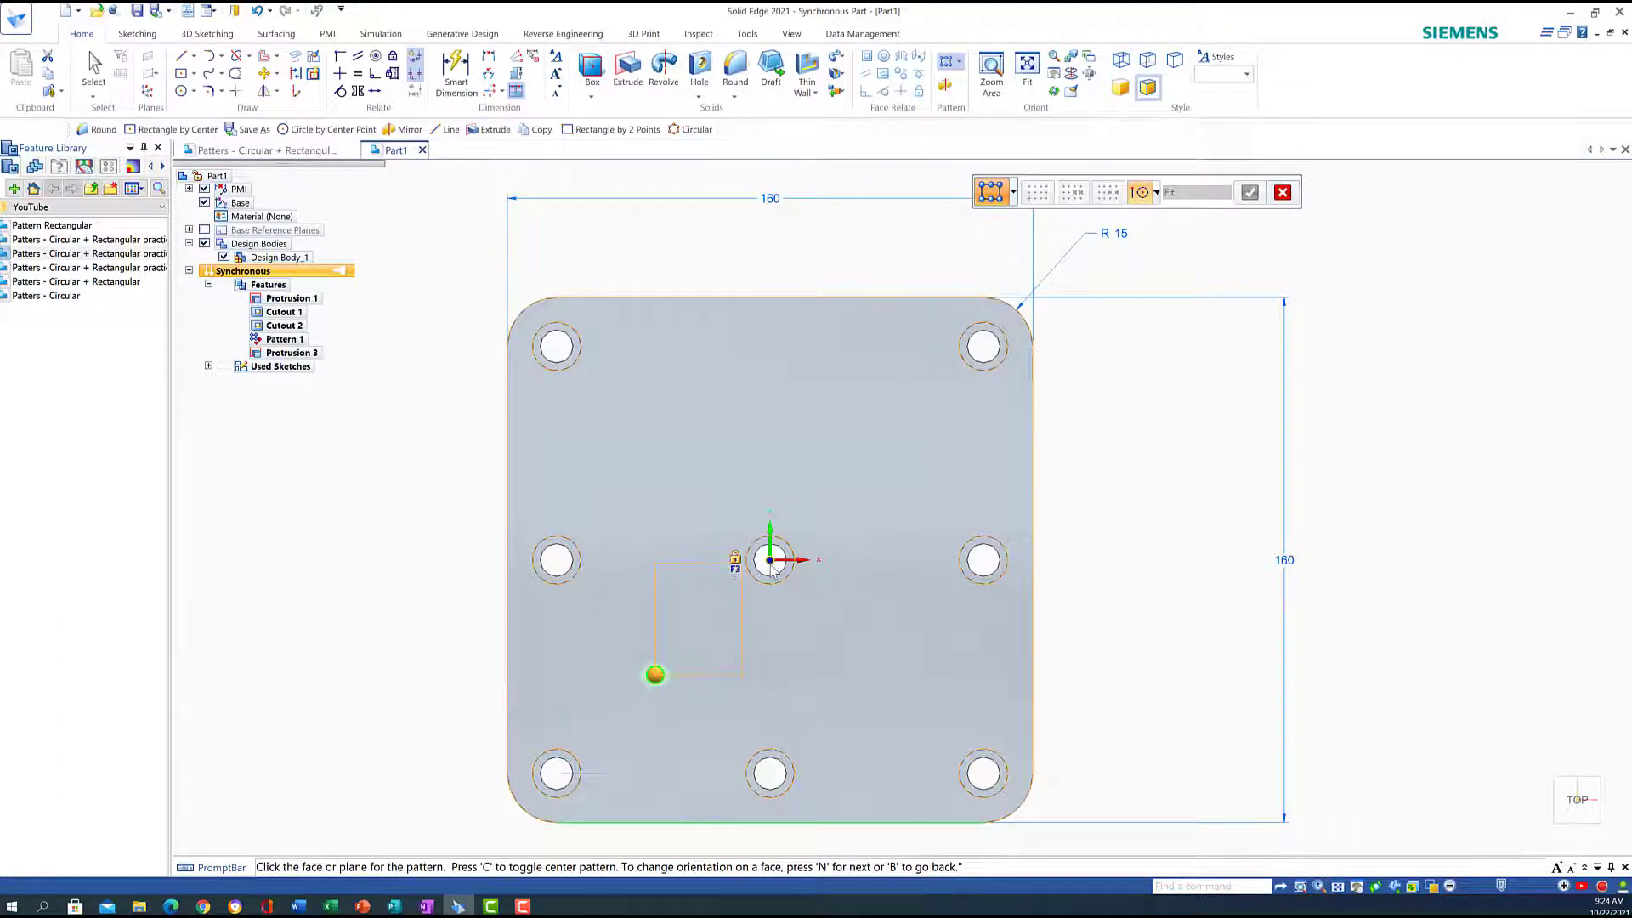
click(804, 517)
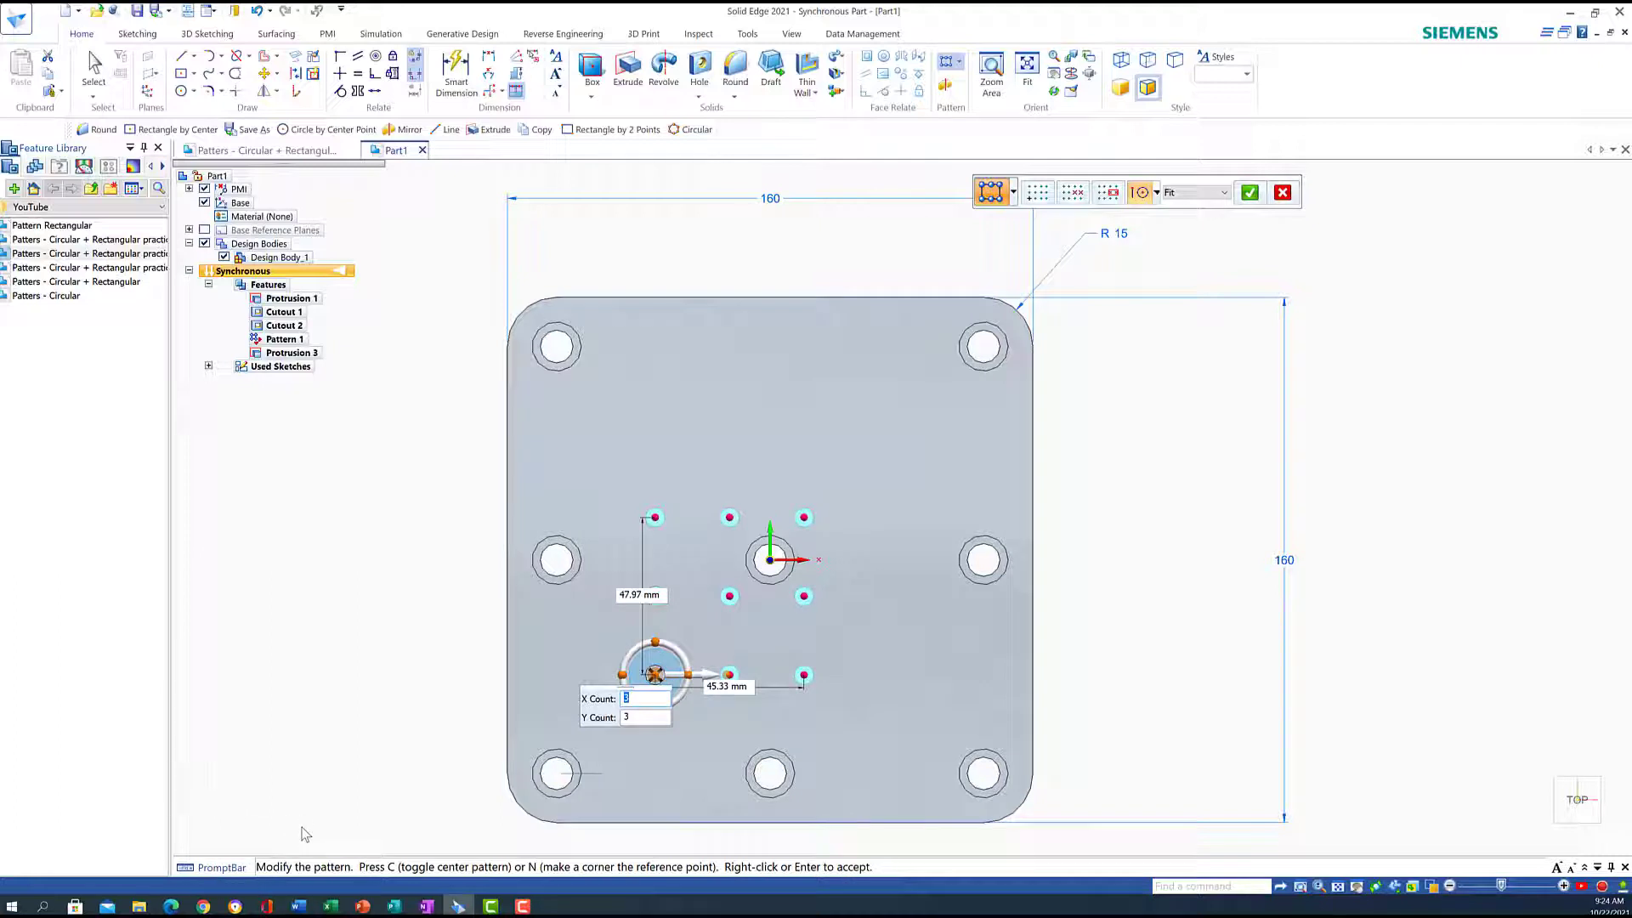
click(718, 690)
text(36)
key(Tab)
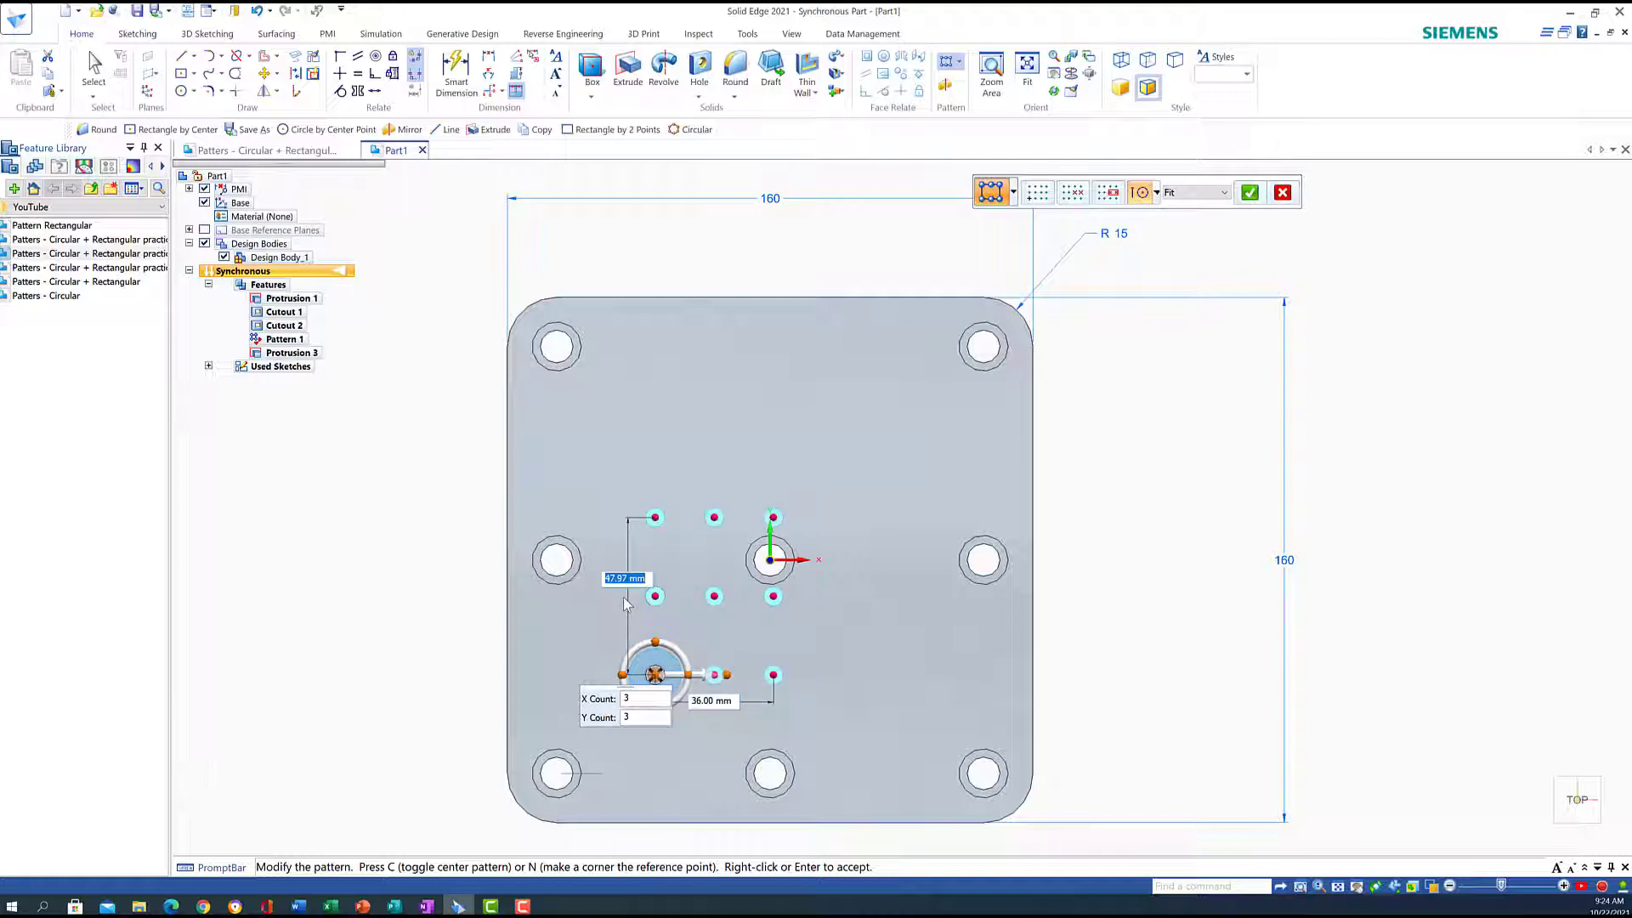
text(36)
key(Return)
key(Return)
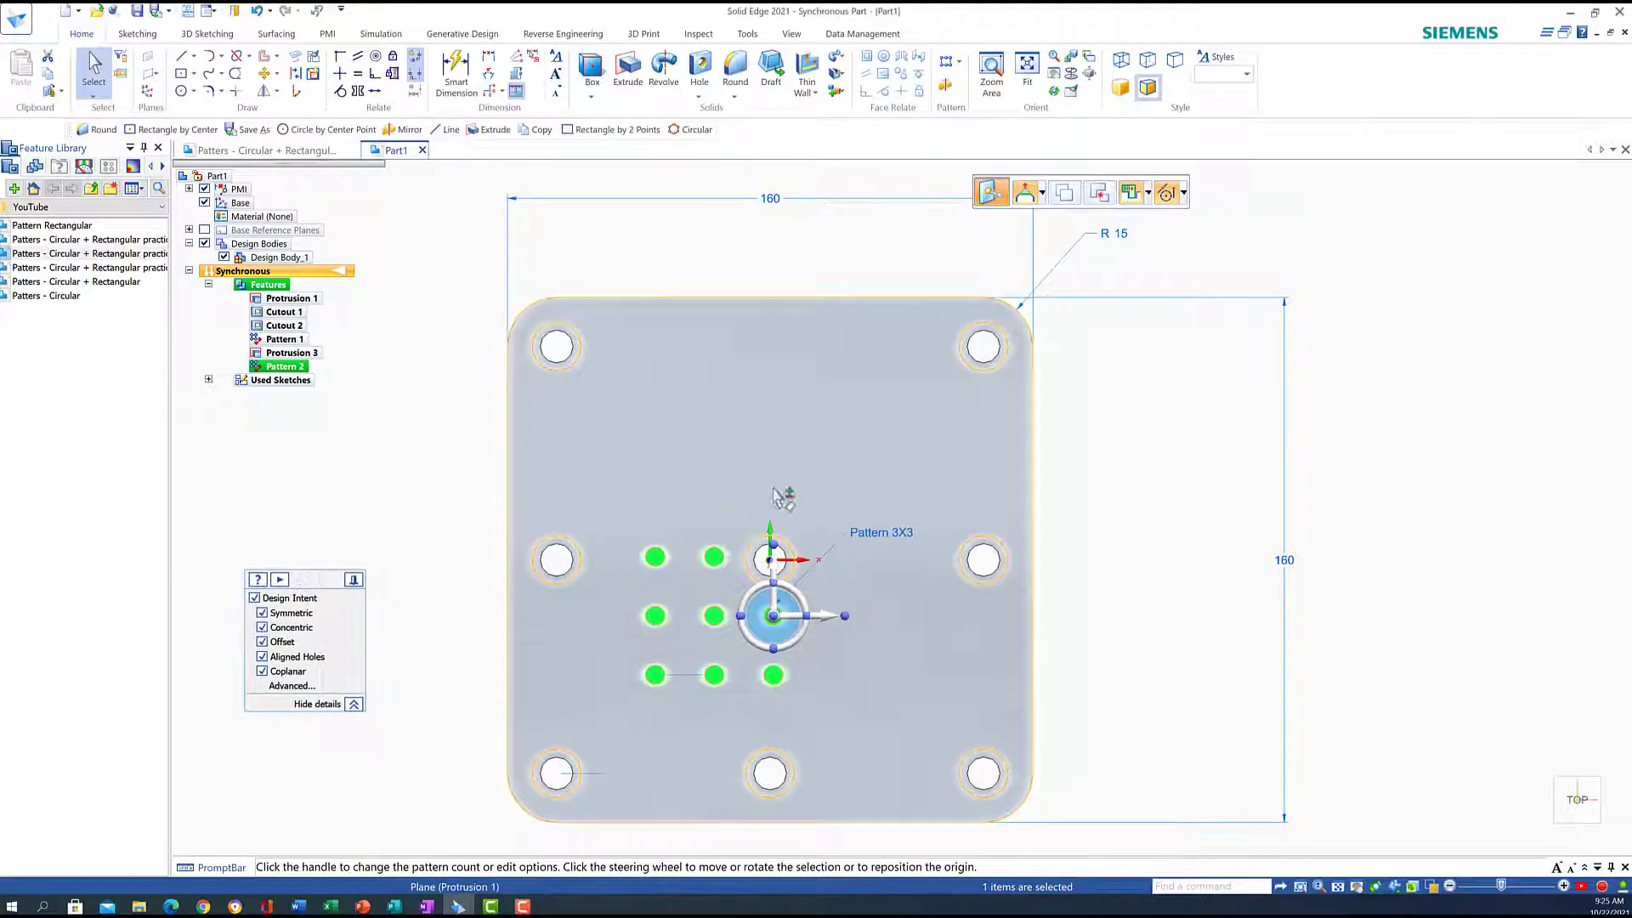
Change the boss pattern to a 5×5 grid
click(880, 535)
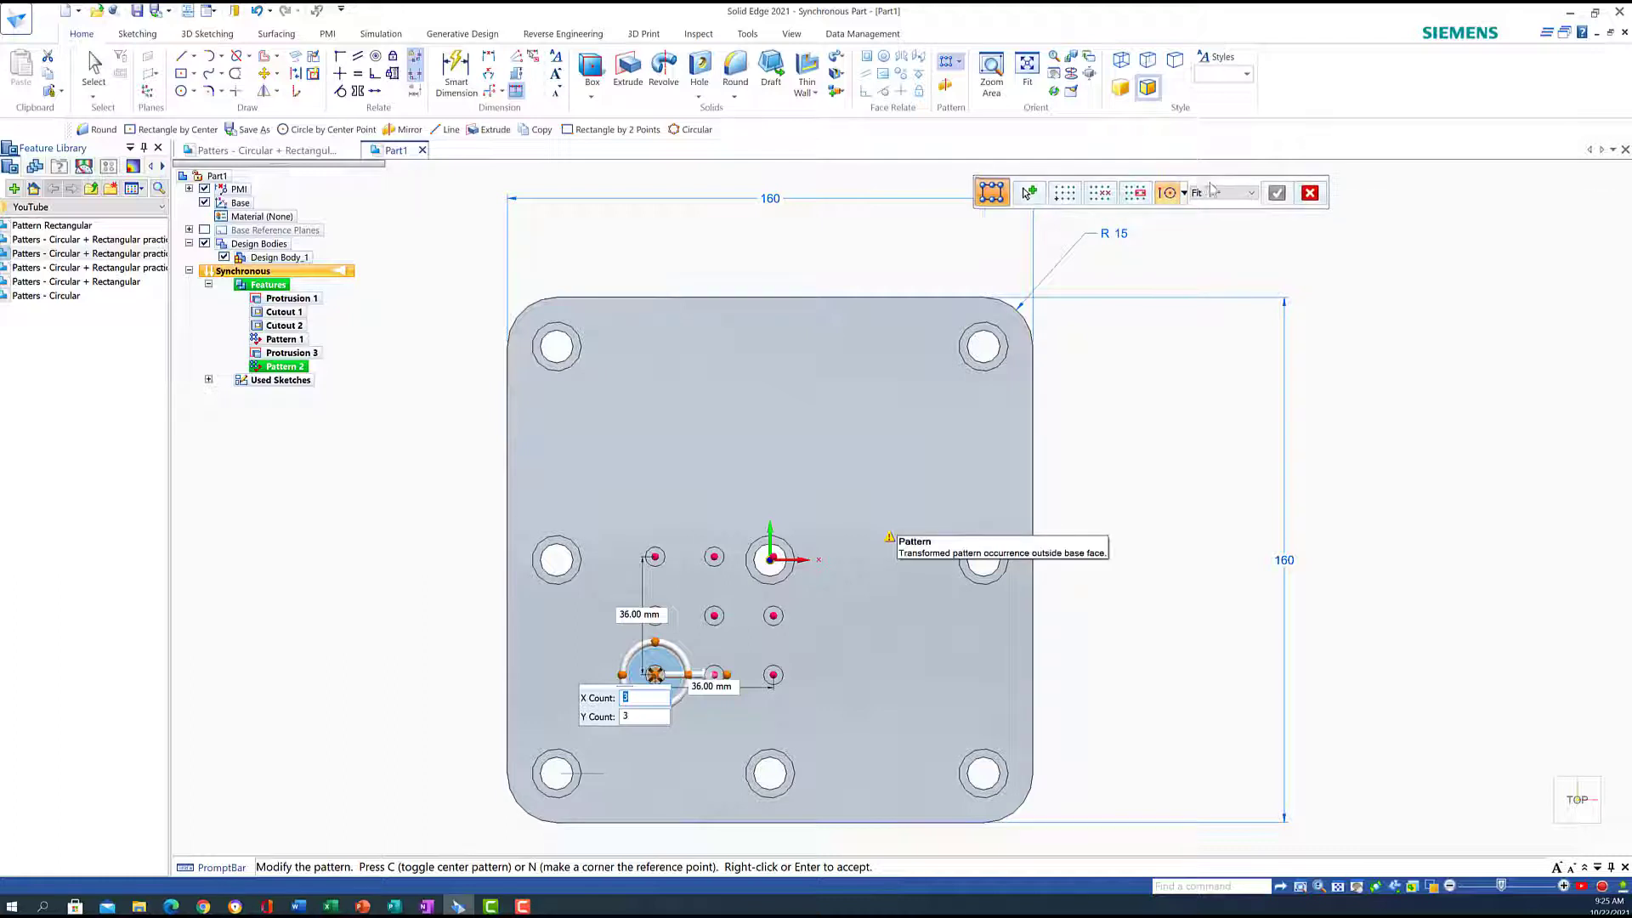
drag(1198, 185, 1111, 185)
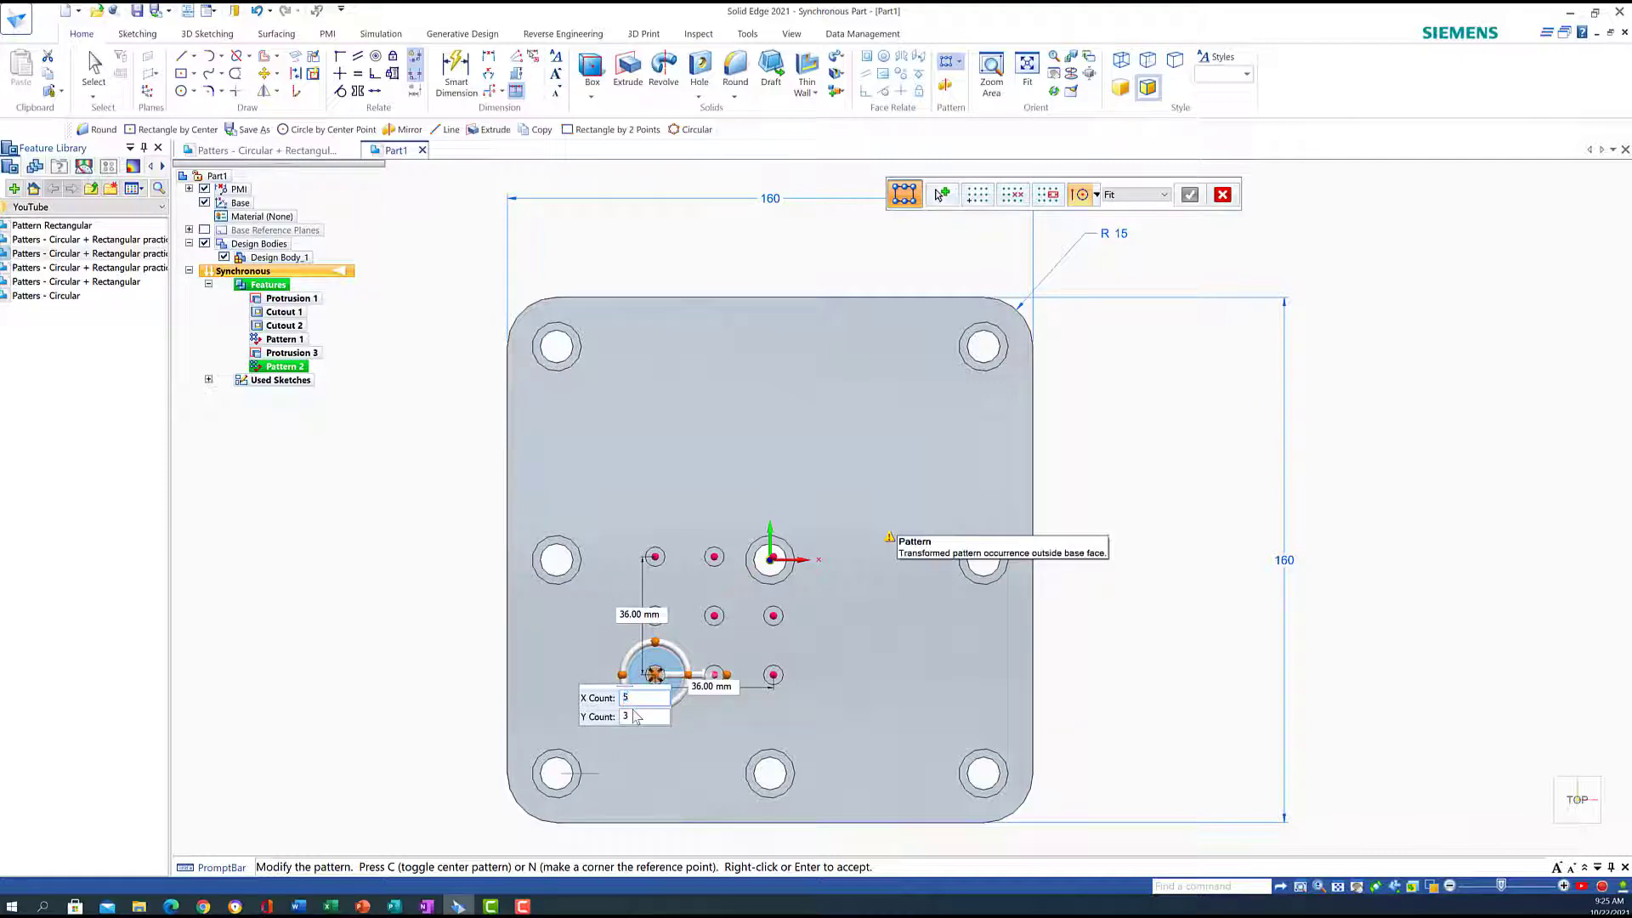
key(Tab)
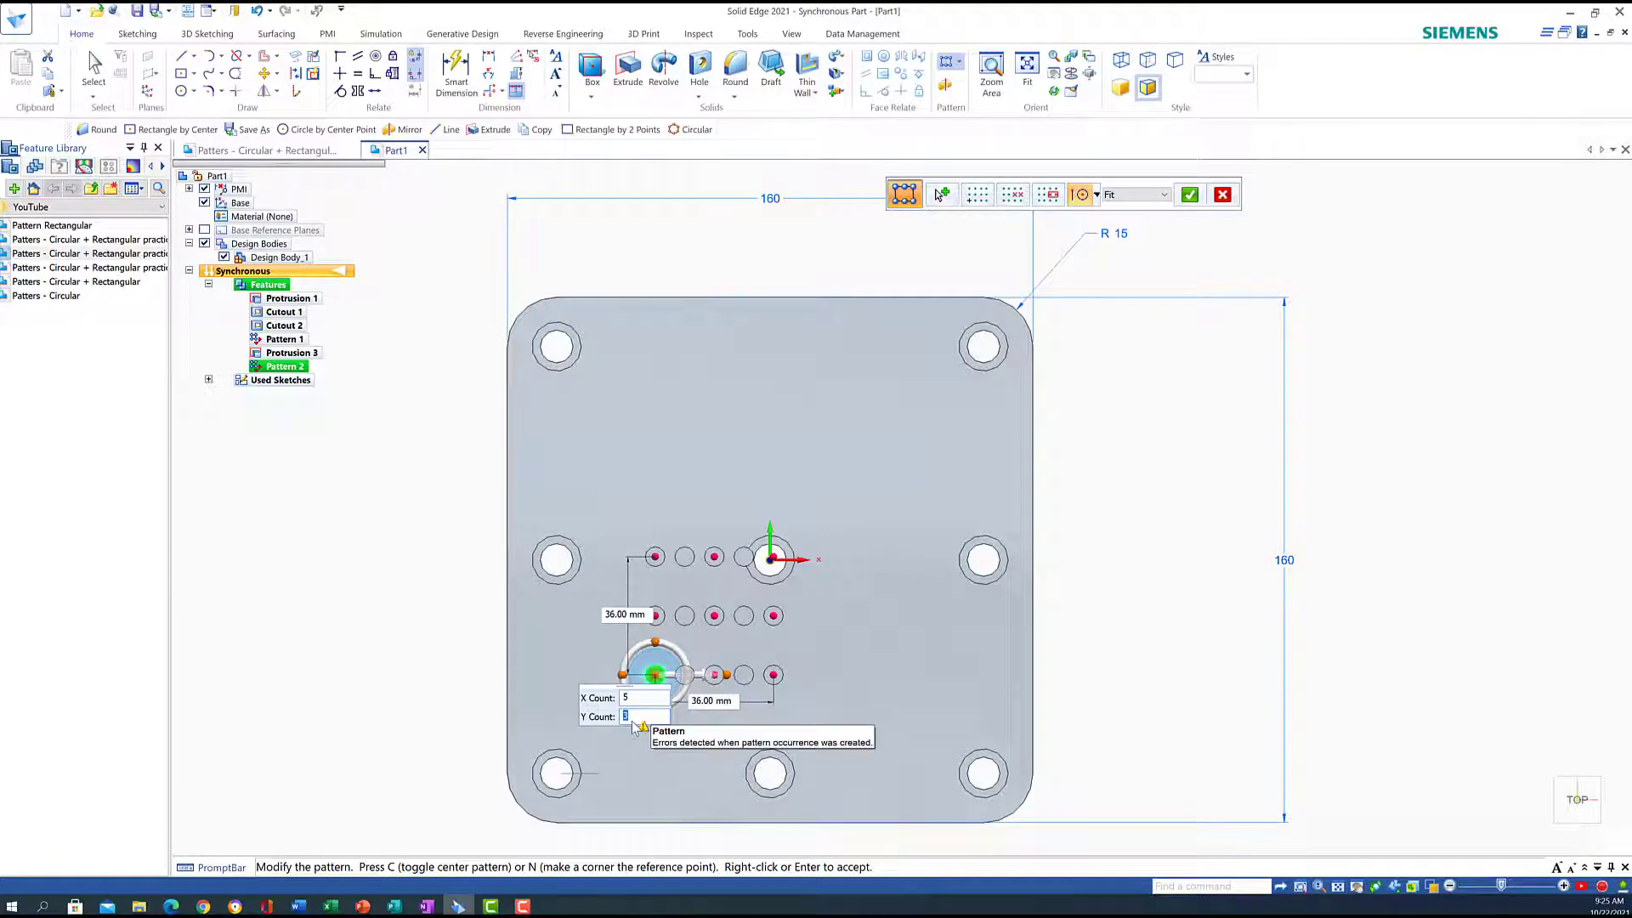
key(Return)
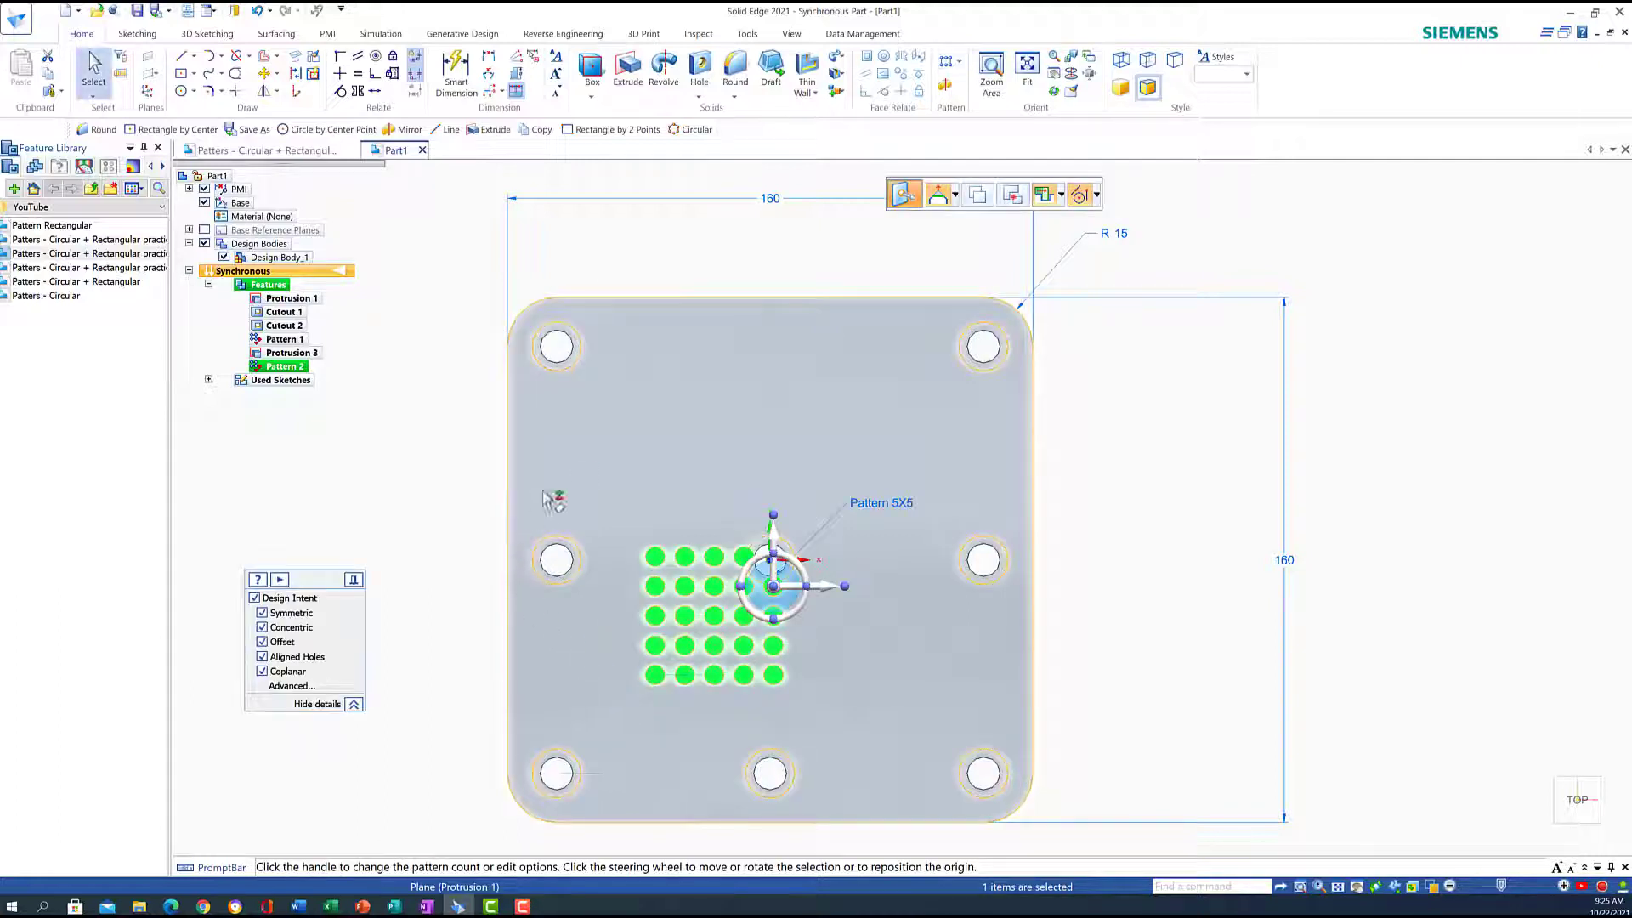
Make the middle pin the pattern's reference occurrence
click(877, 503)
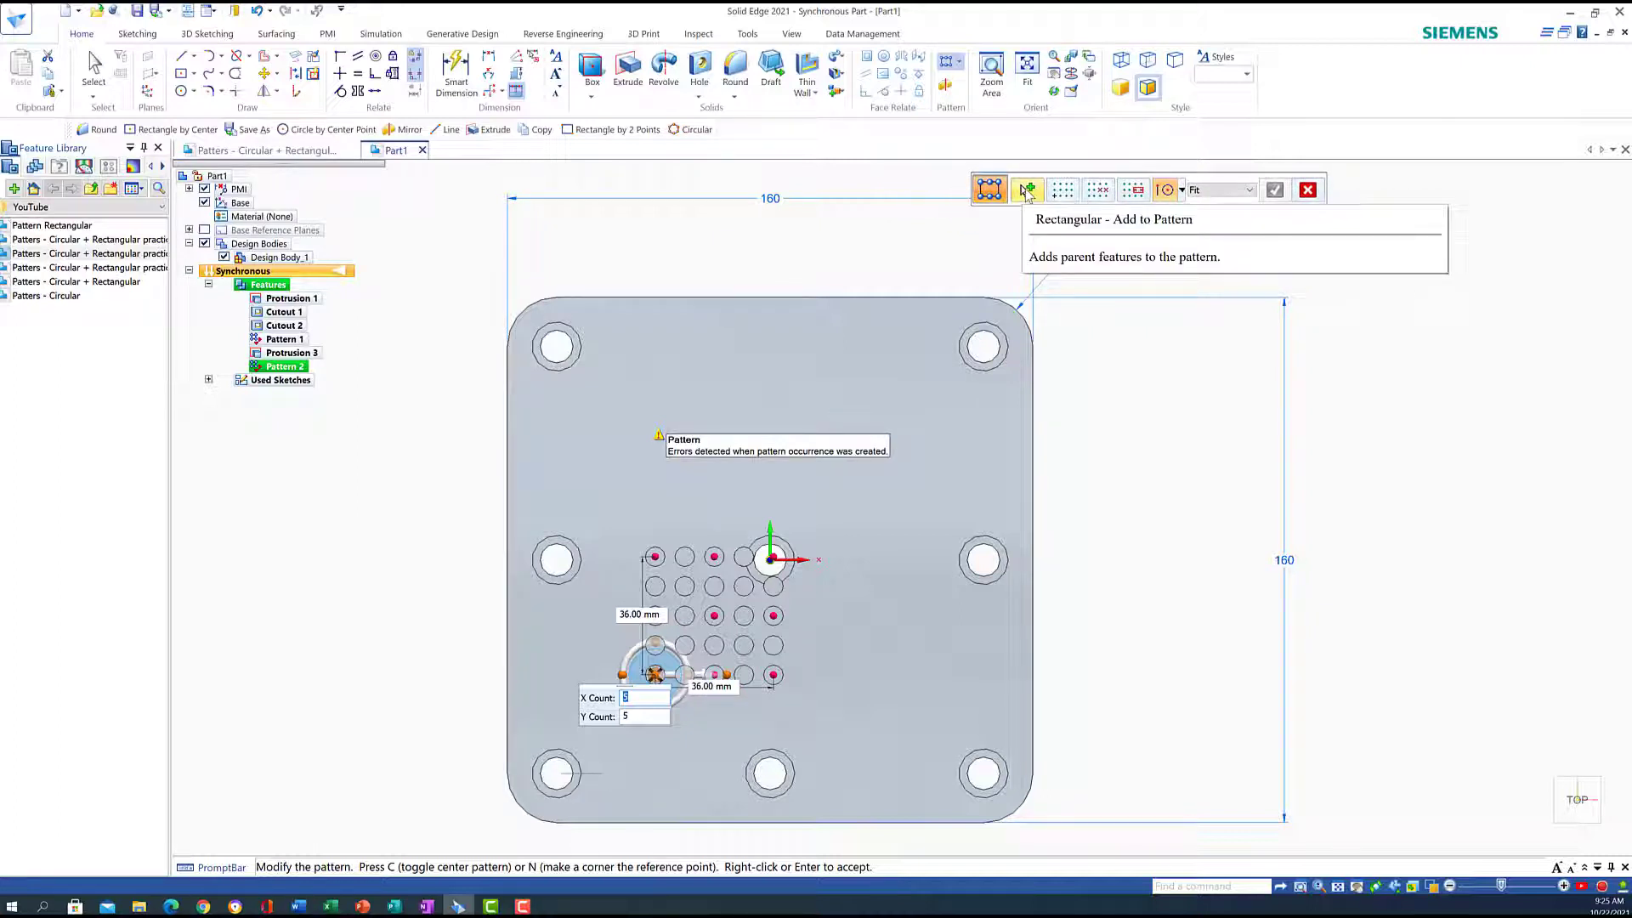
click(1066, 192)
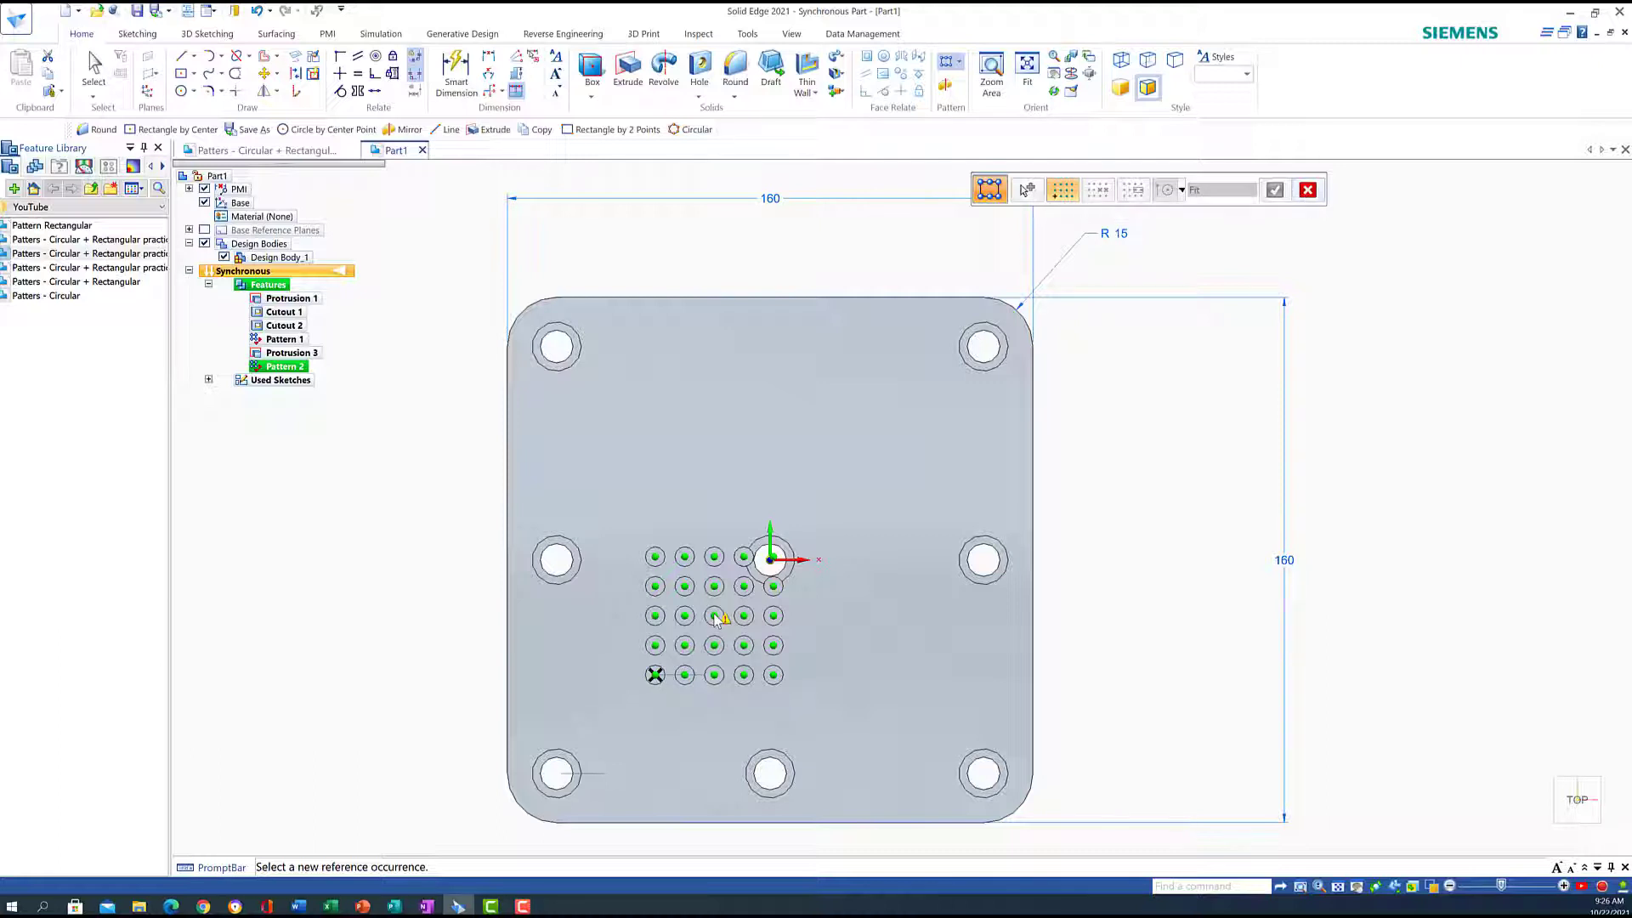
mouse_move(715, 618)
click(716, 618)
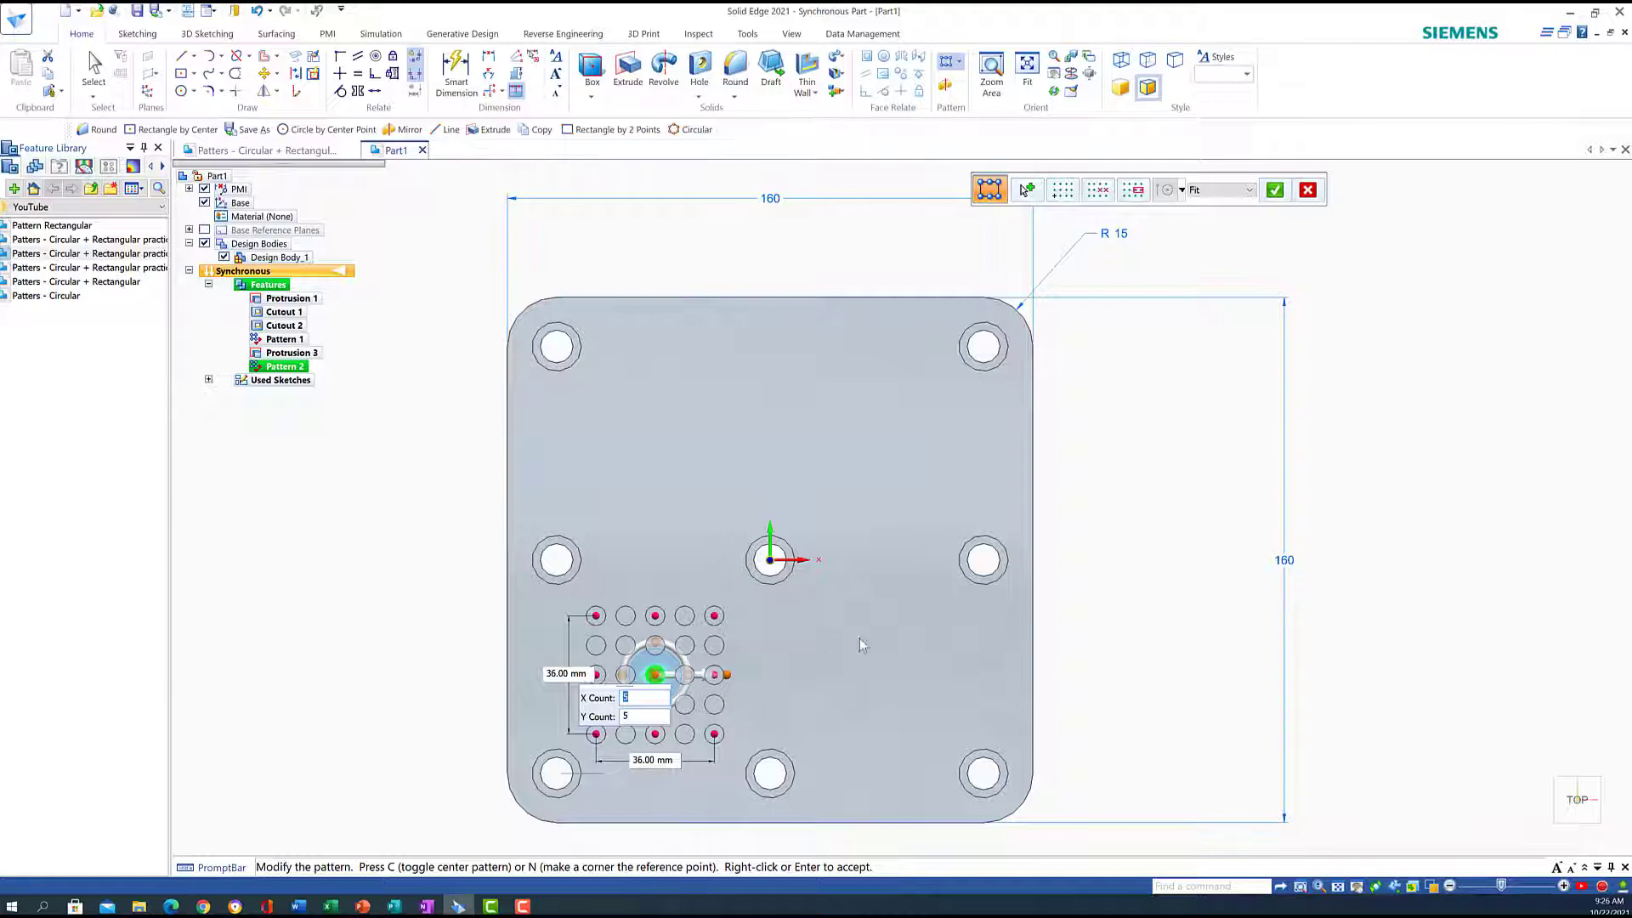
Accept the 5×5 pattern and set its move handle on the centre pin
click(1275, 190)
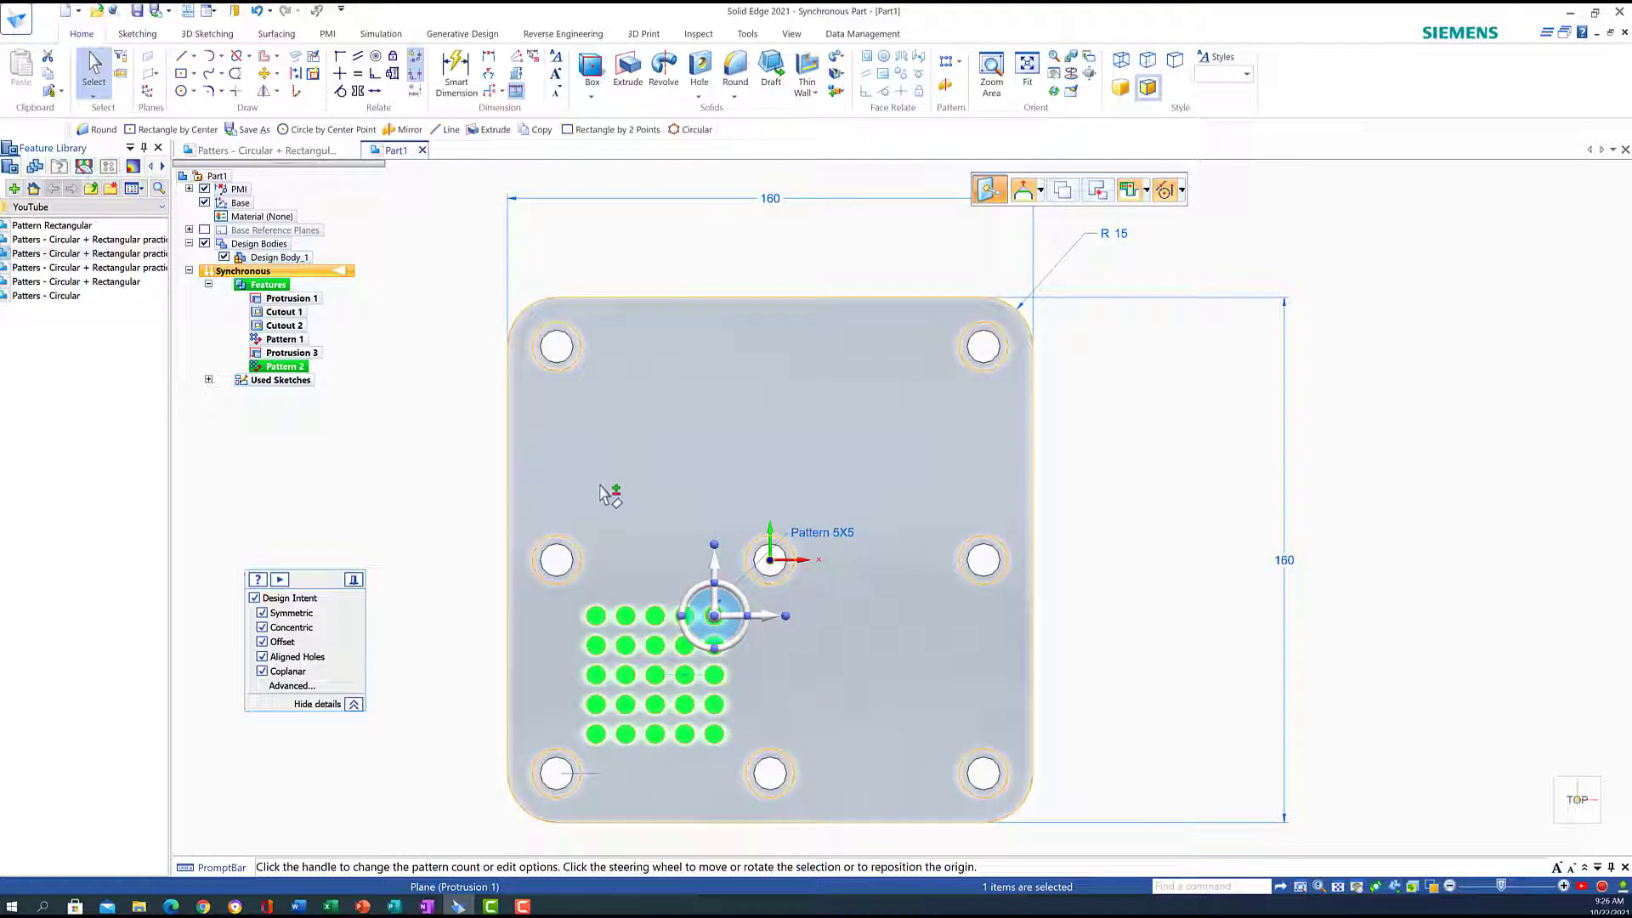
click(714, 616)
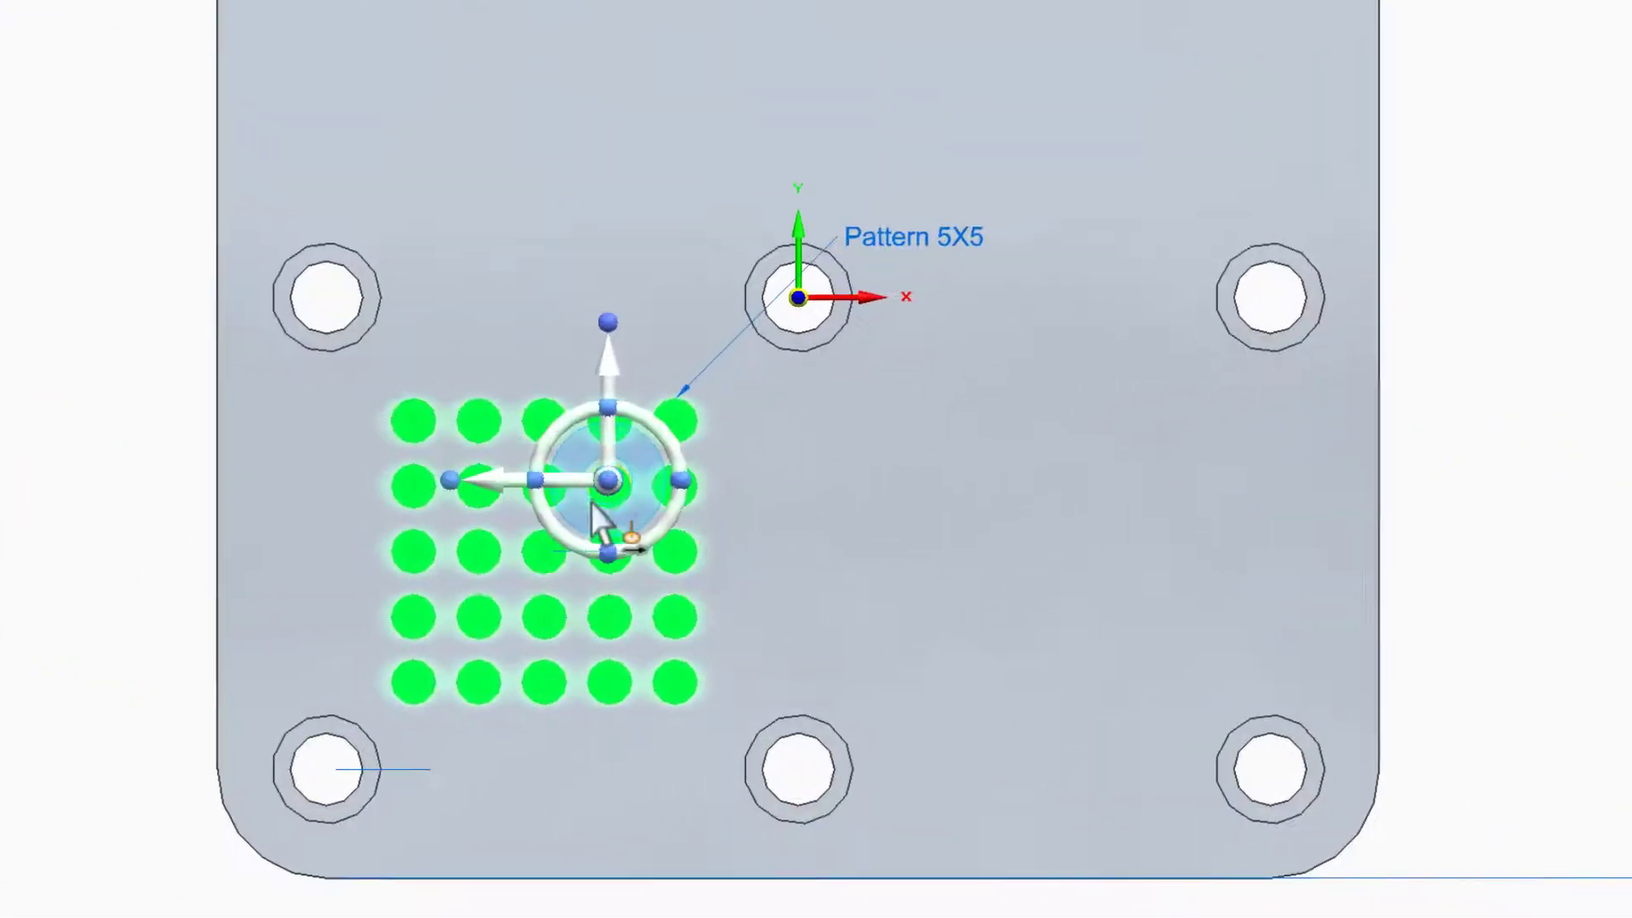
click(685, 645)
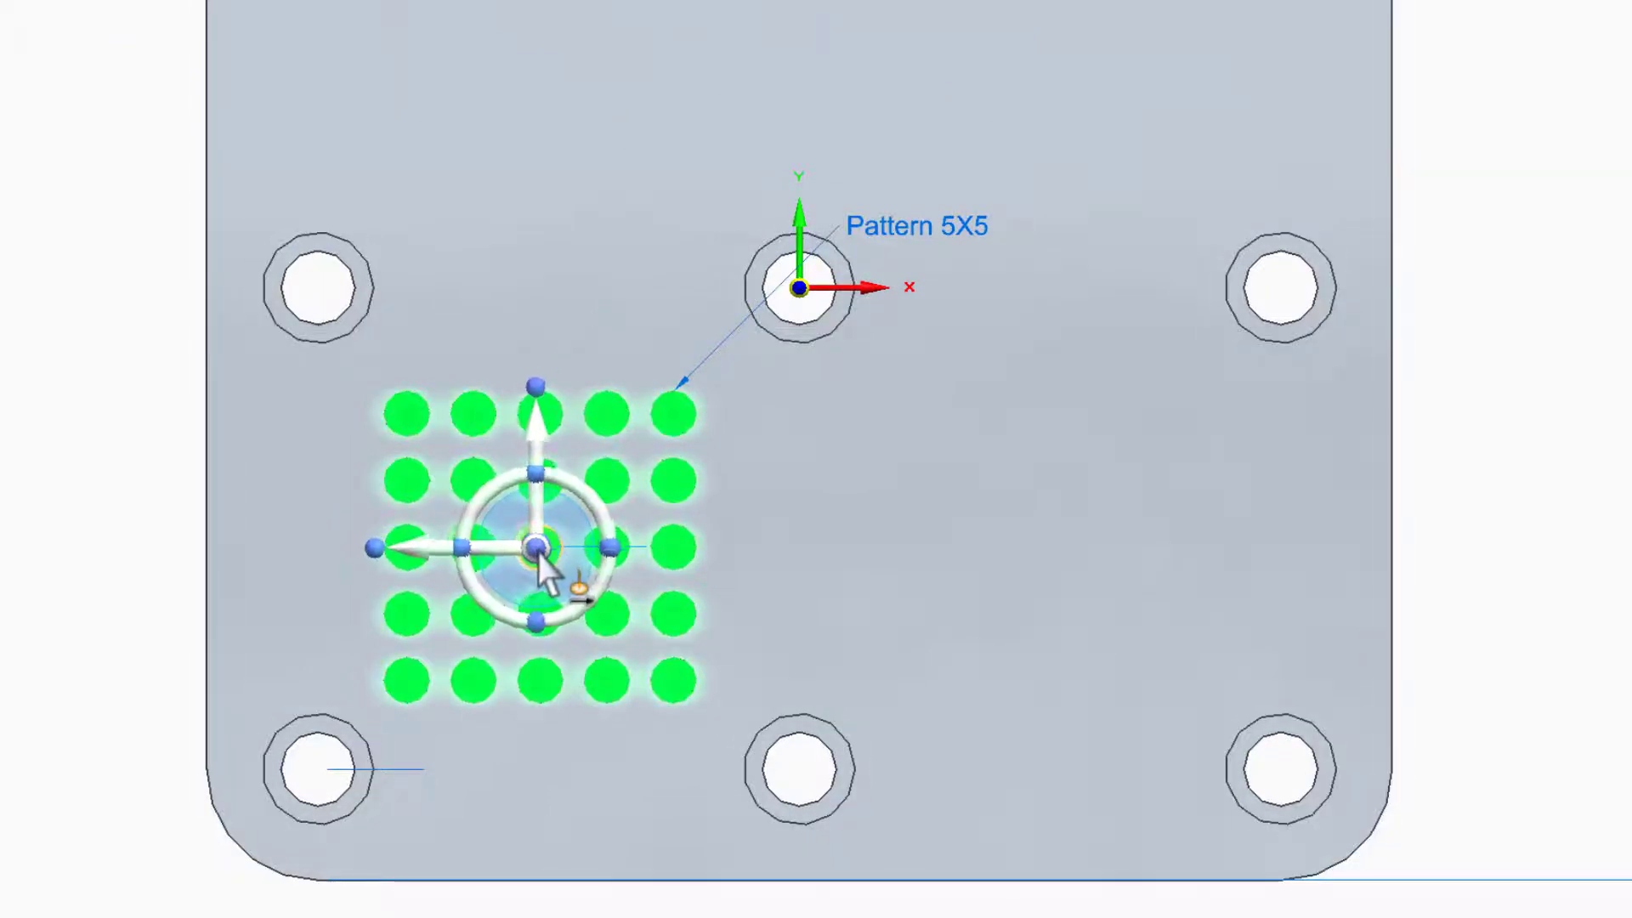
click(541, 552)
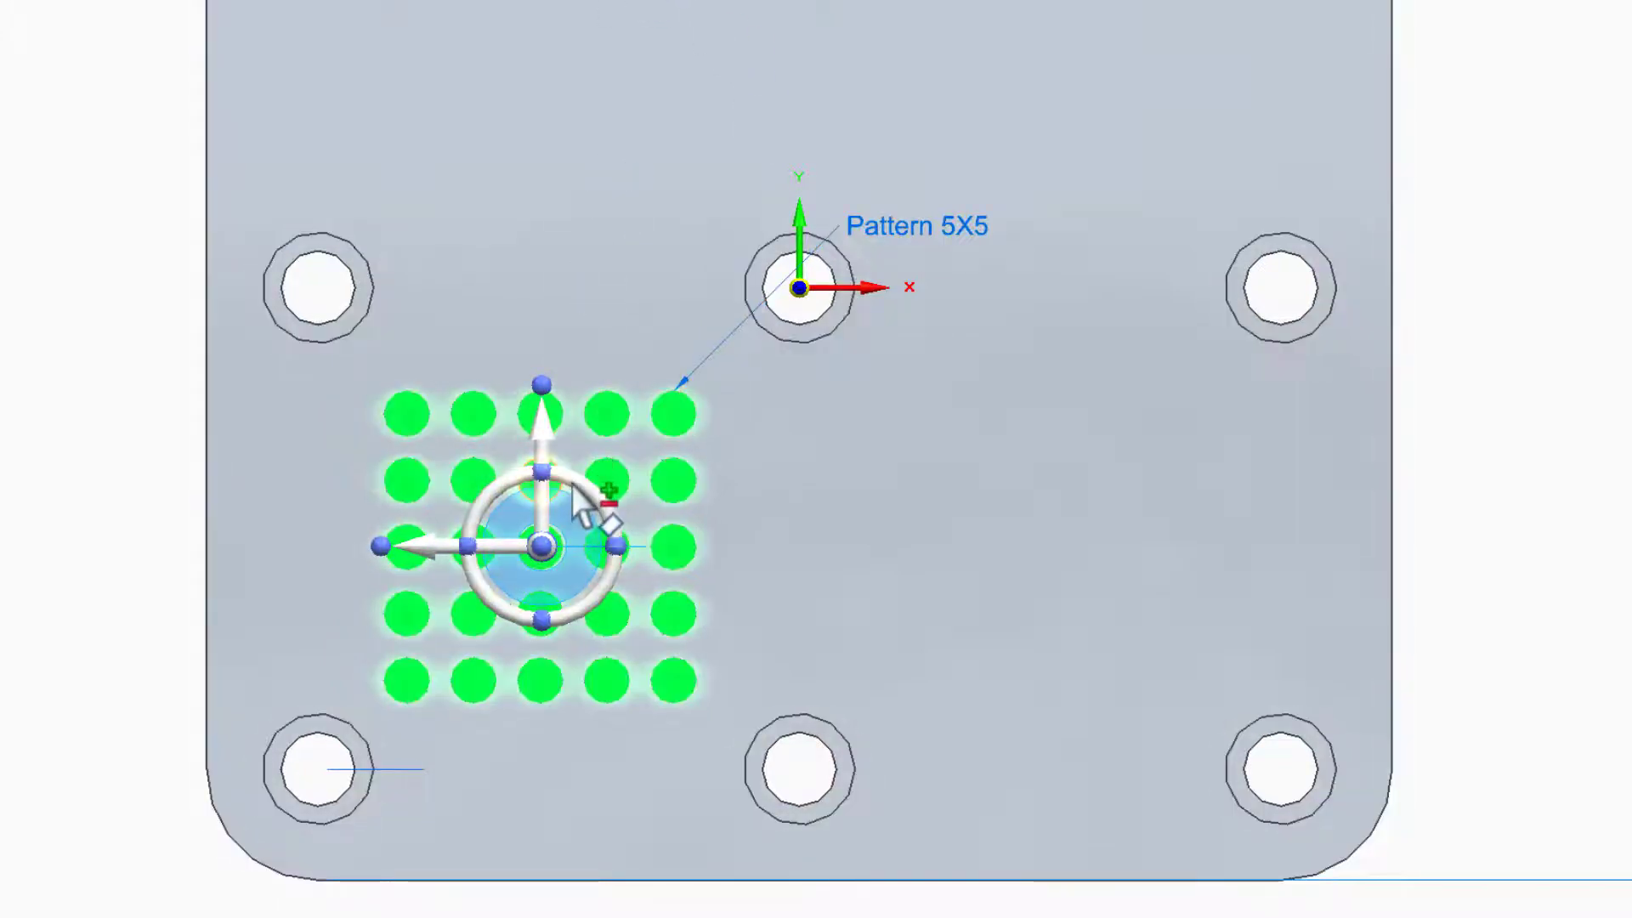
Rotate the pin grid 45° about its centre pin
key(Escape)
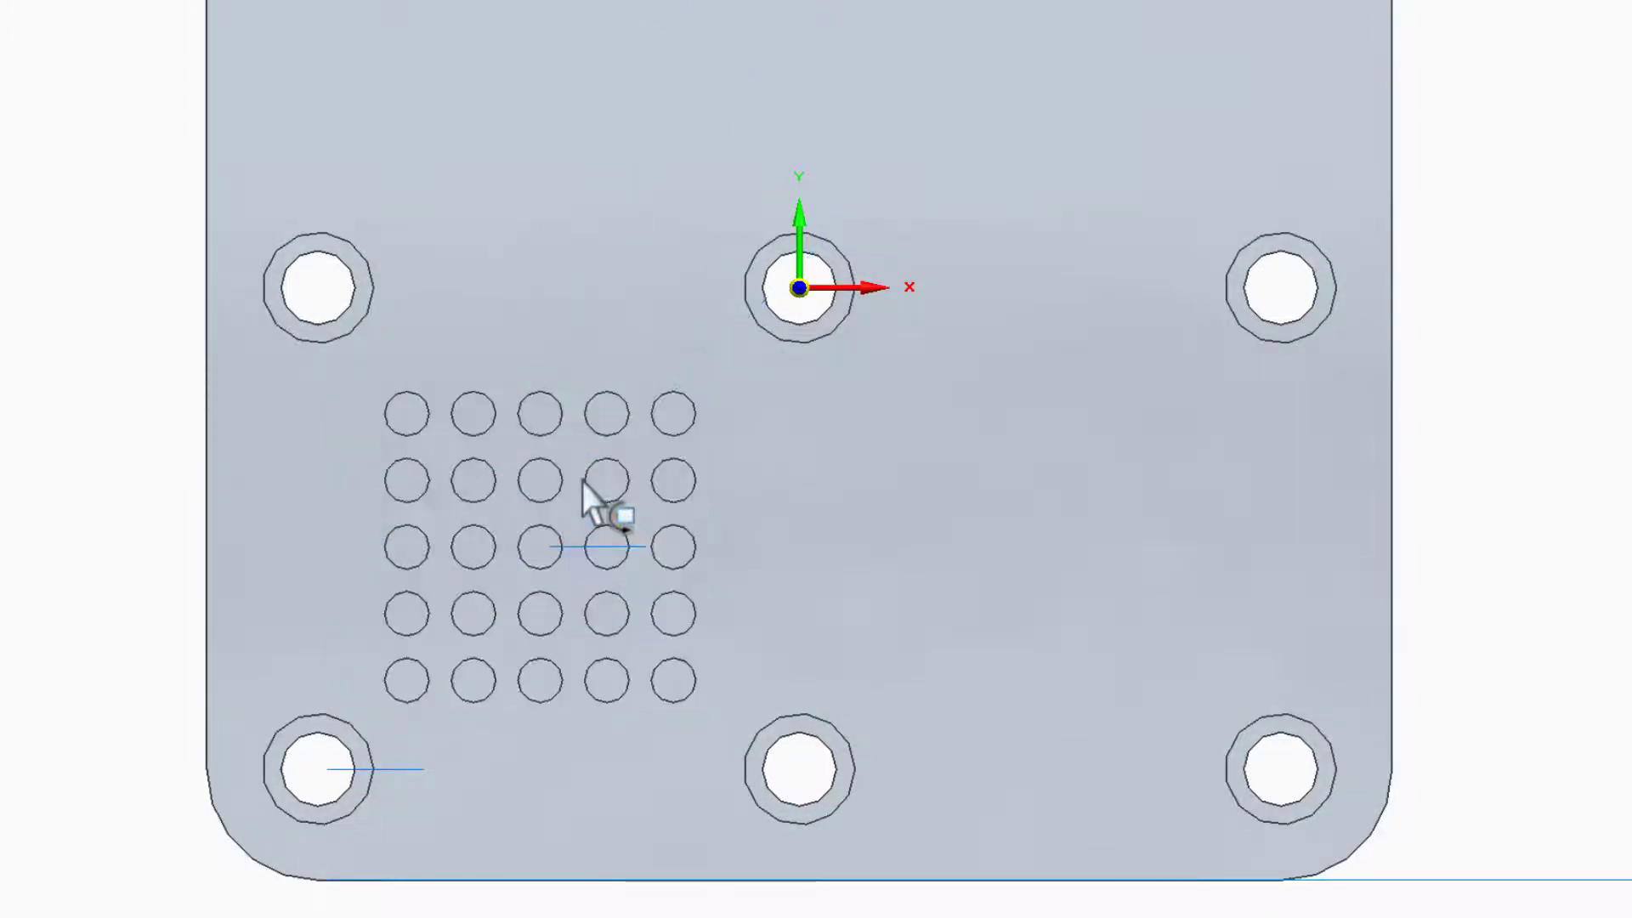
drag(573, 473, 672, 430)
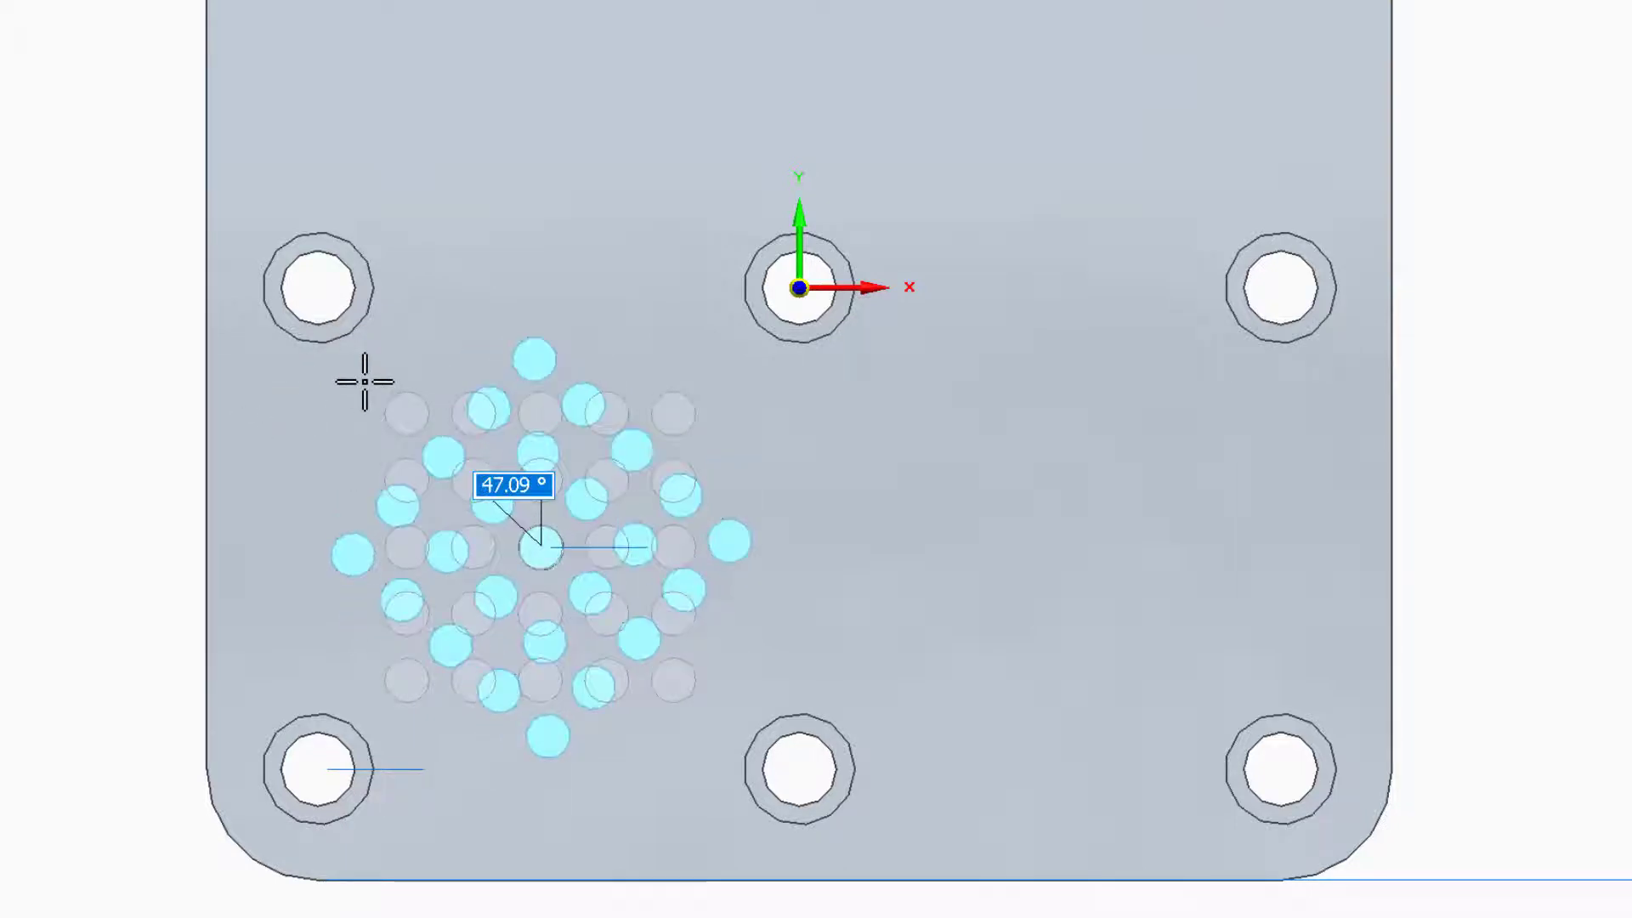
text(45)
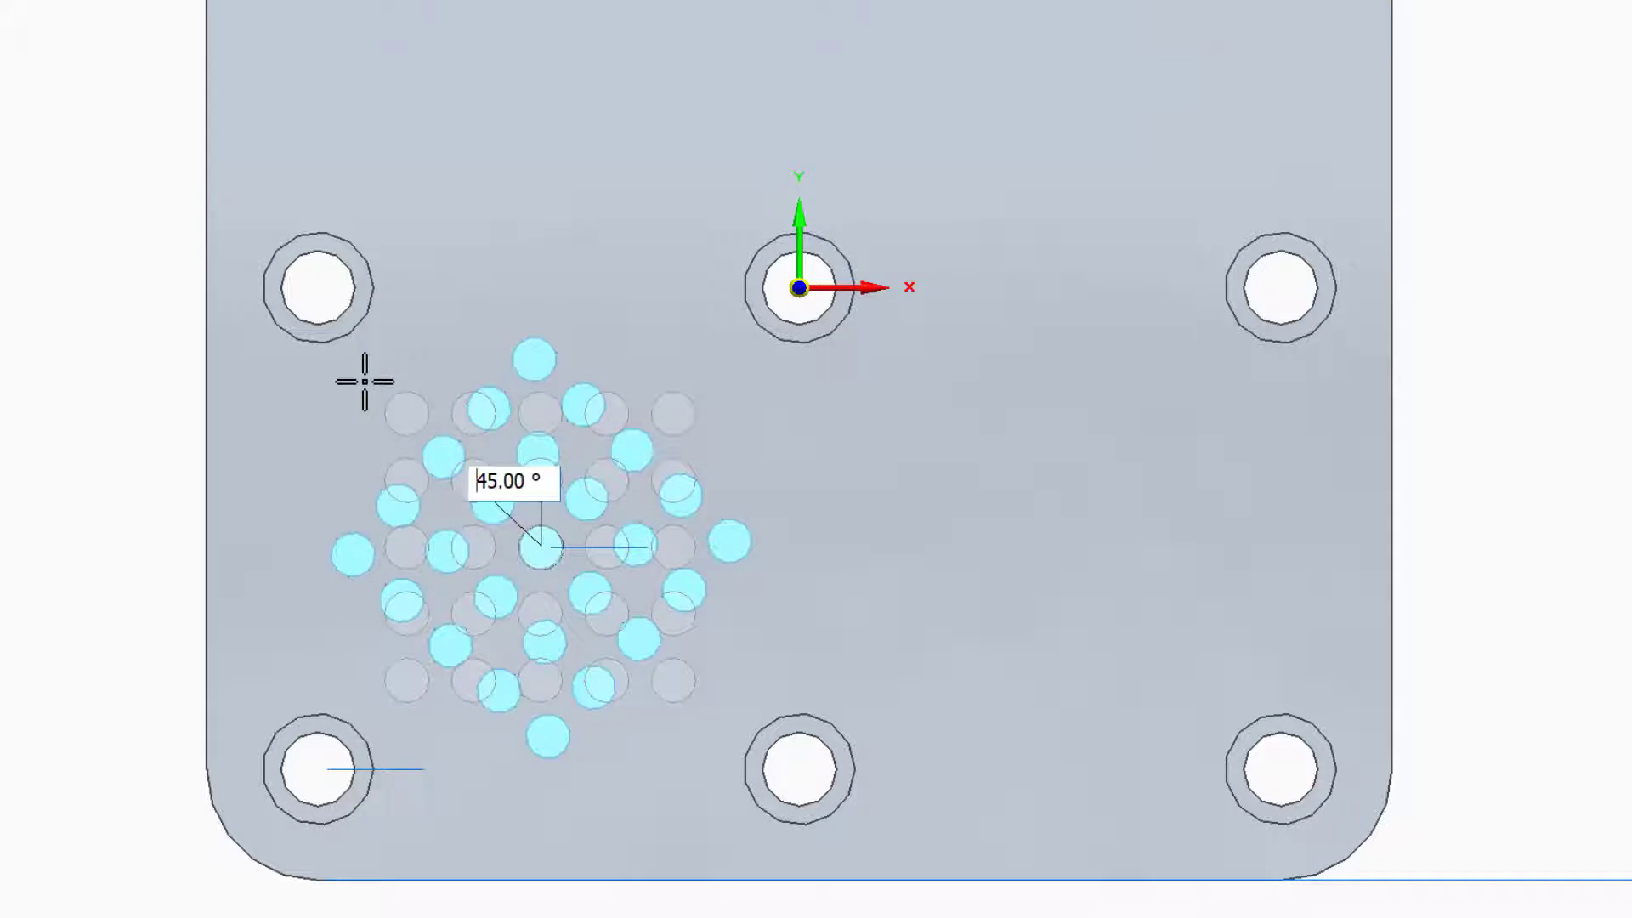
key(Return)
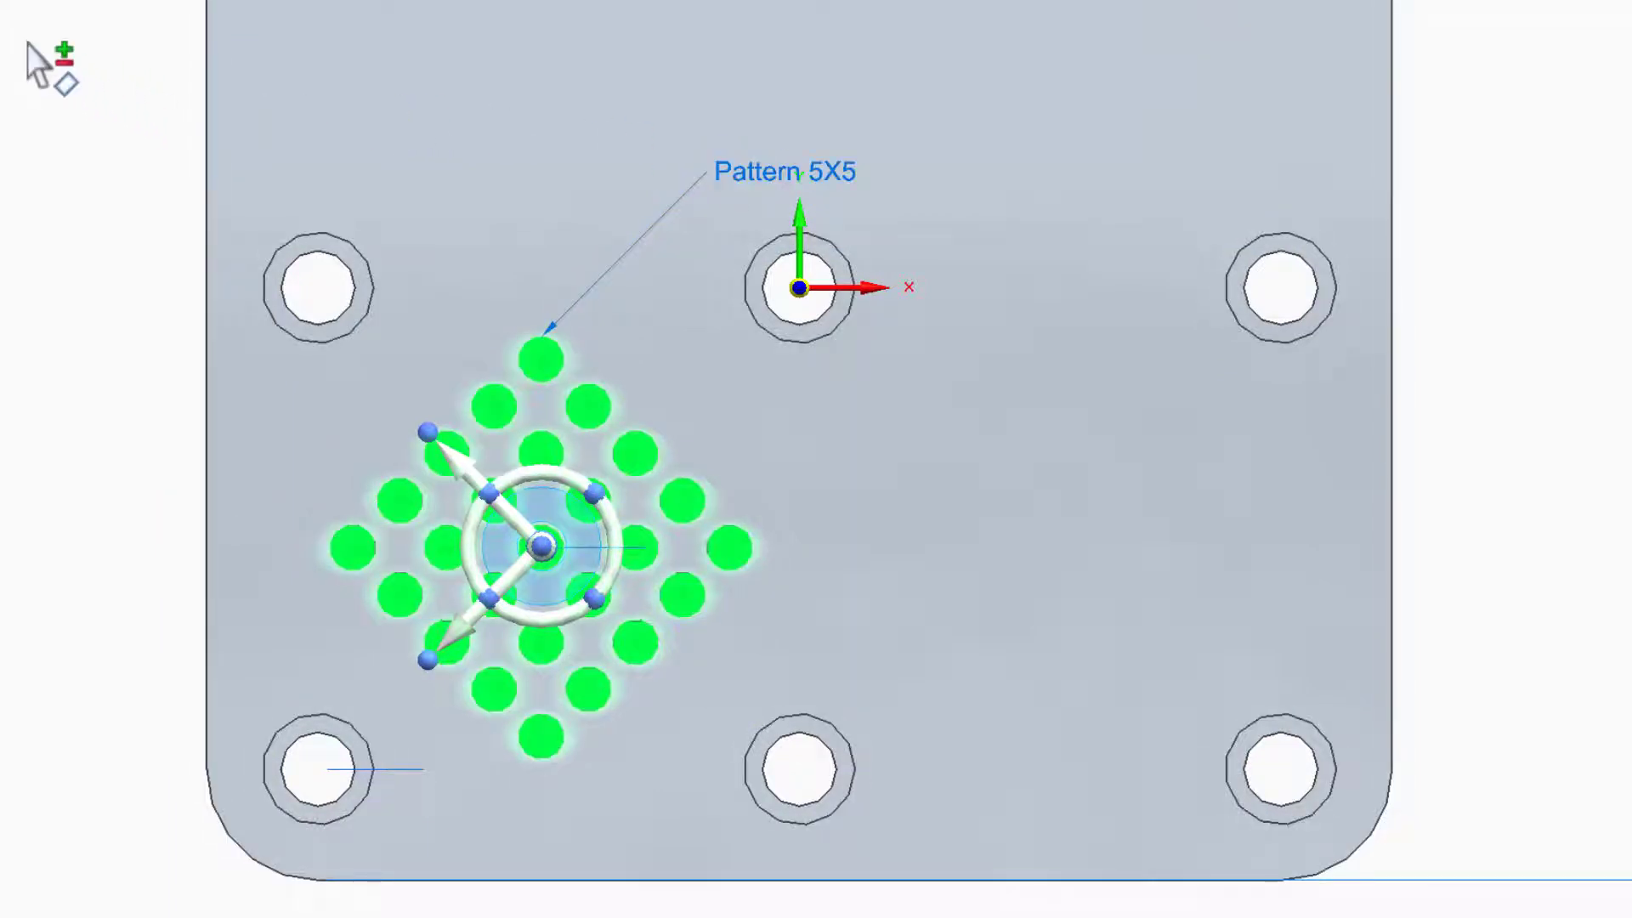
click(42, 10)
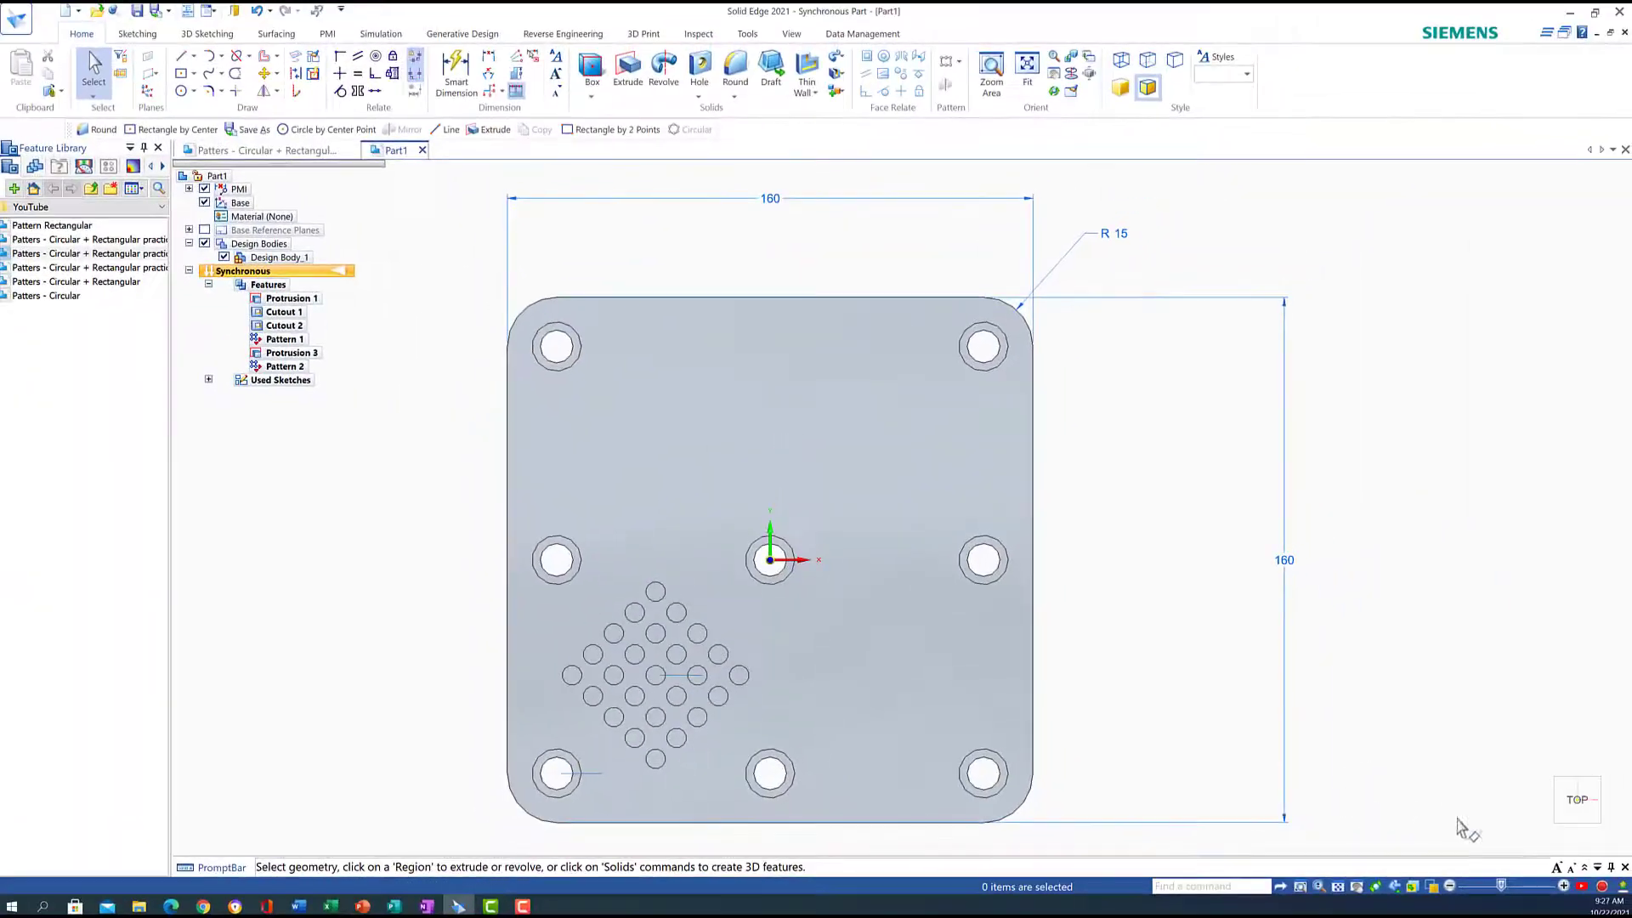
Apply a 1 mm round to the top edge of one pin in the grid
click(1547, 840)
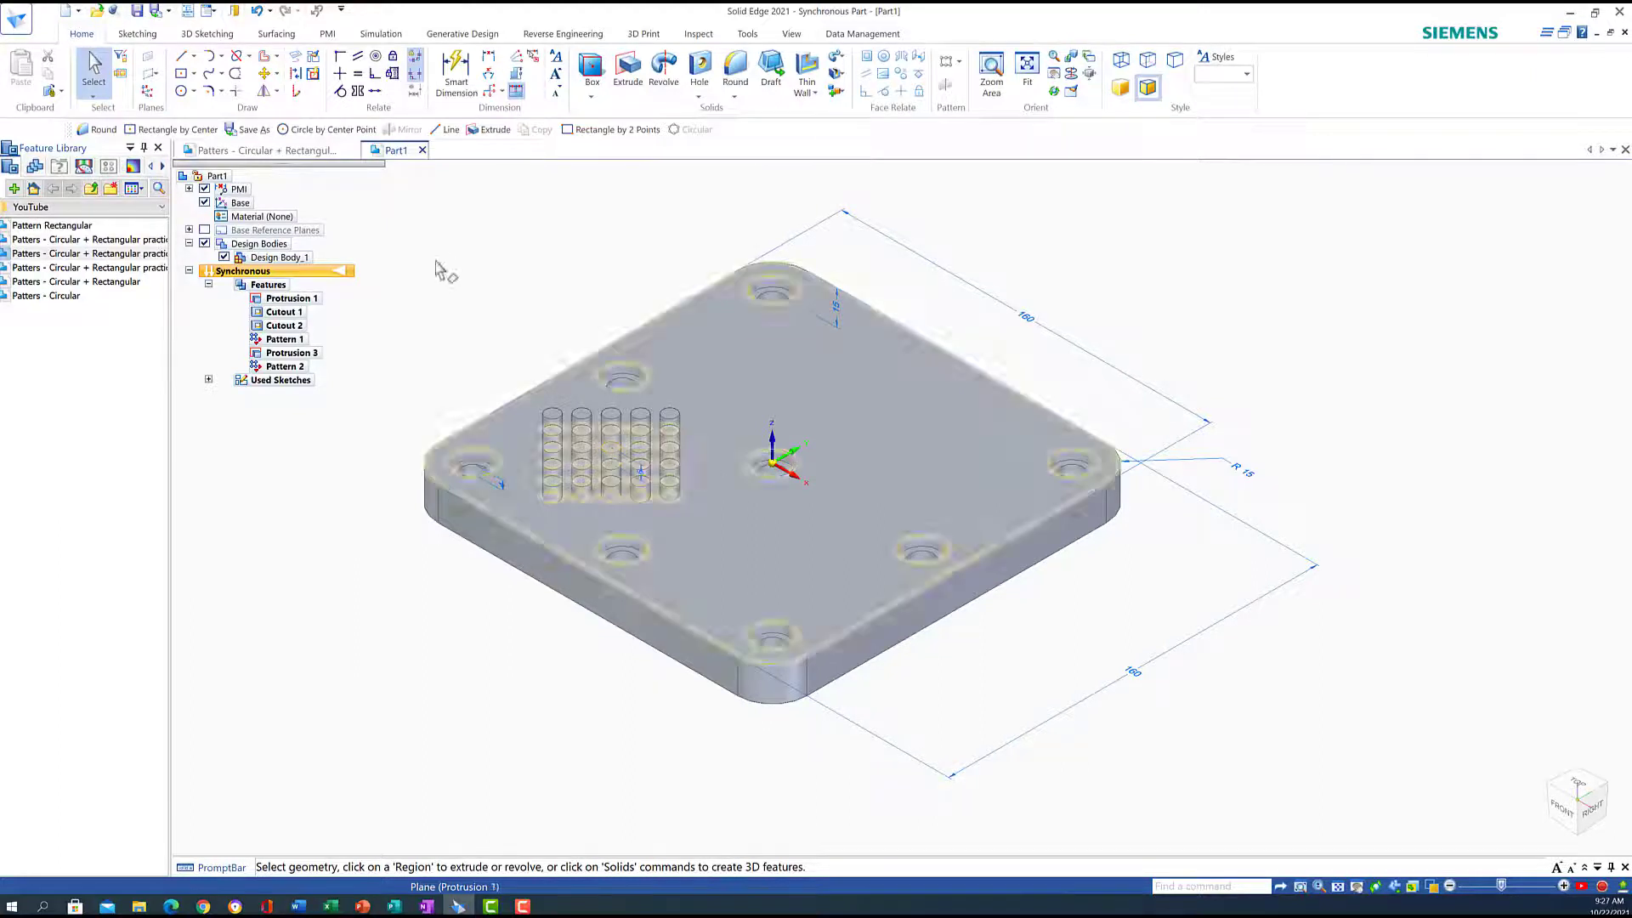
middle_drag(437, 266, 459, 459)
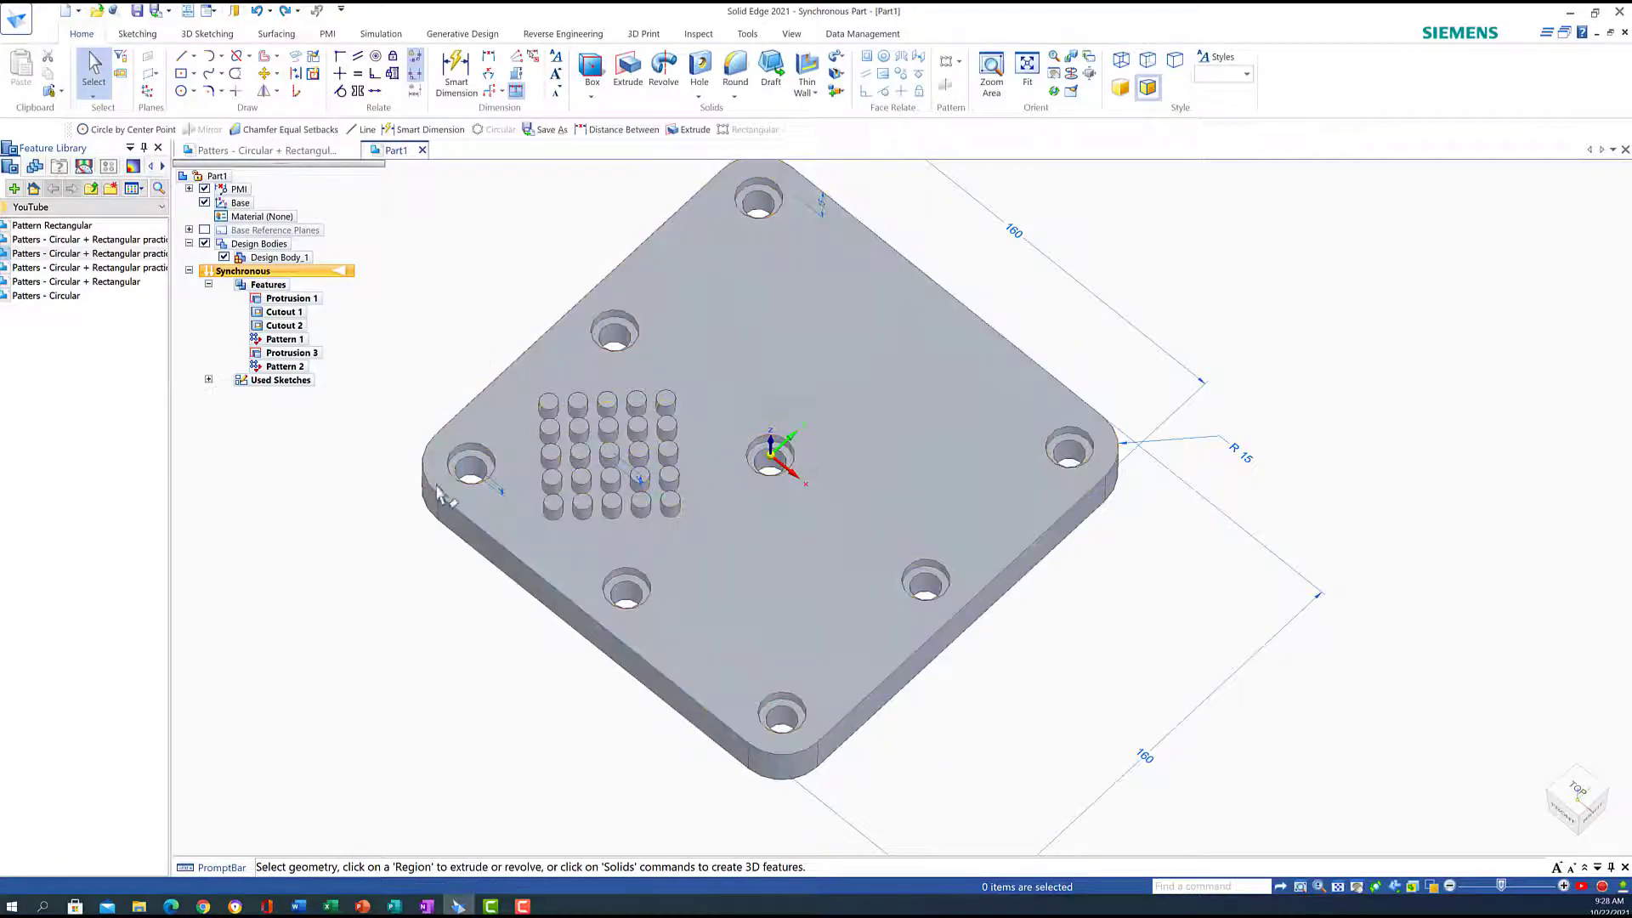
click(733, 72)
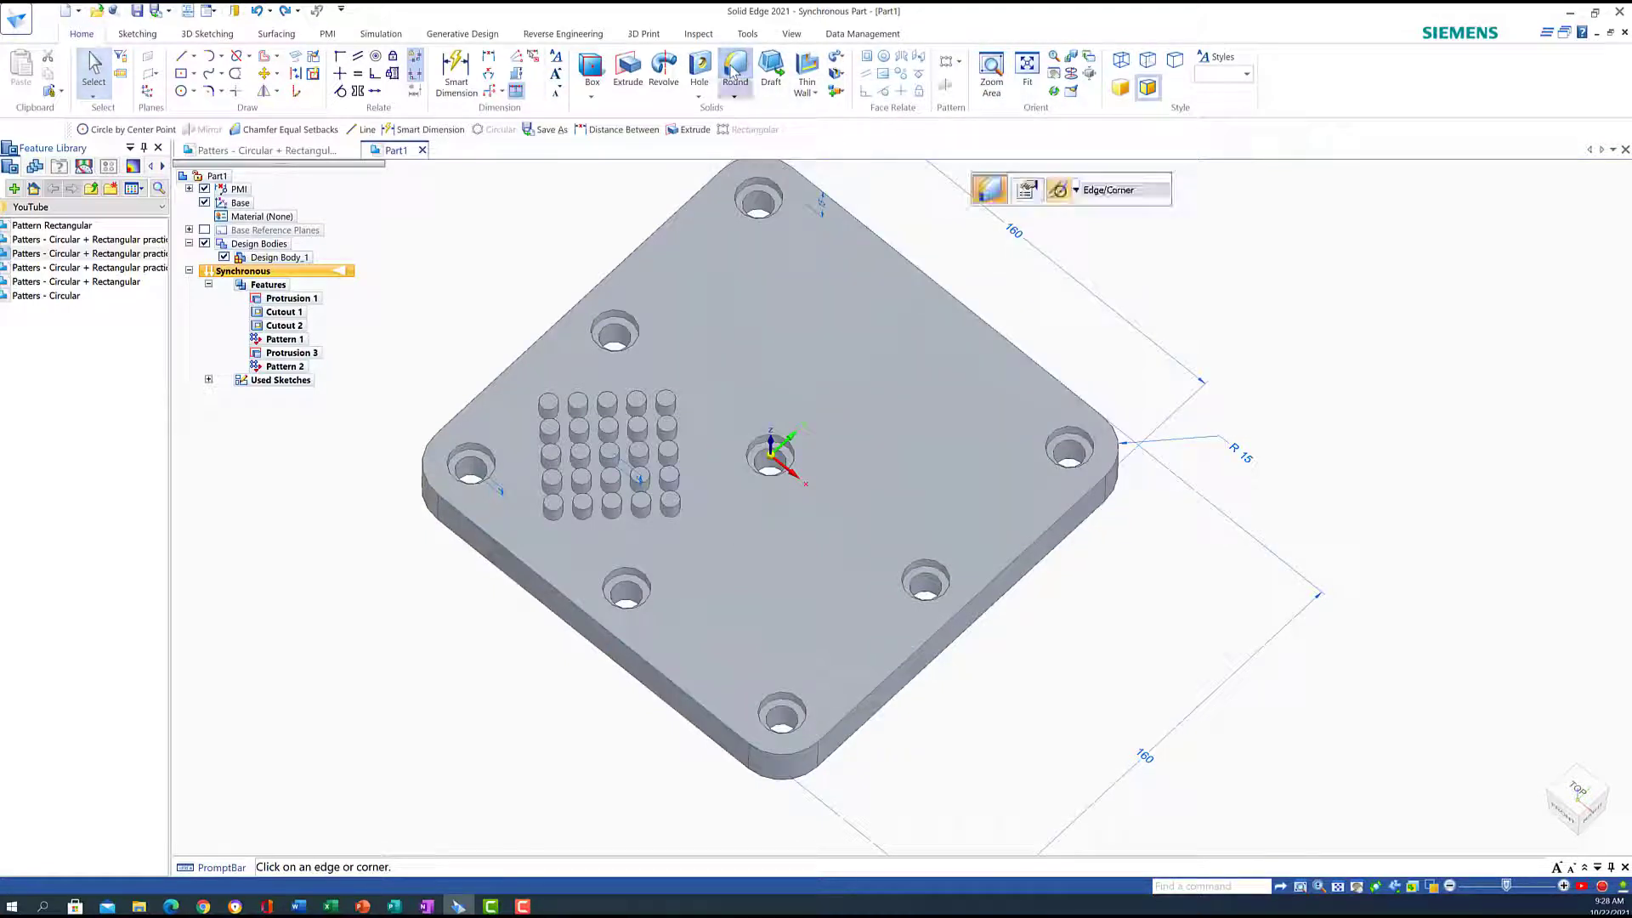
click(607, 459)
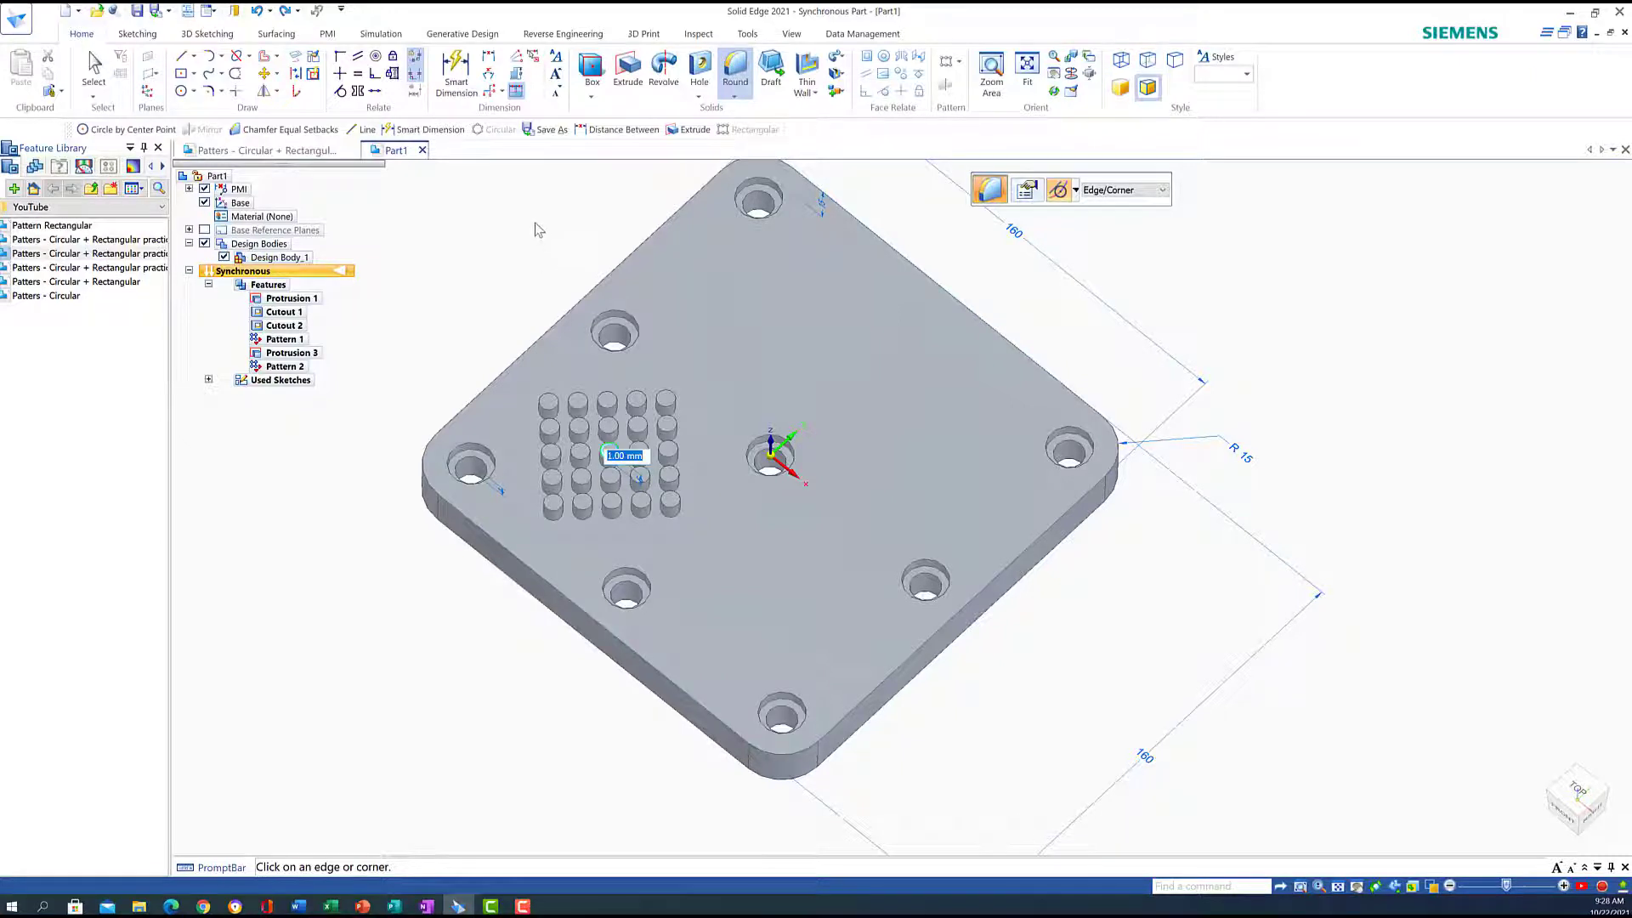
key(Return)
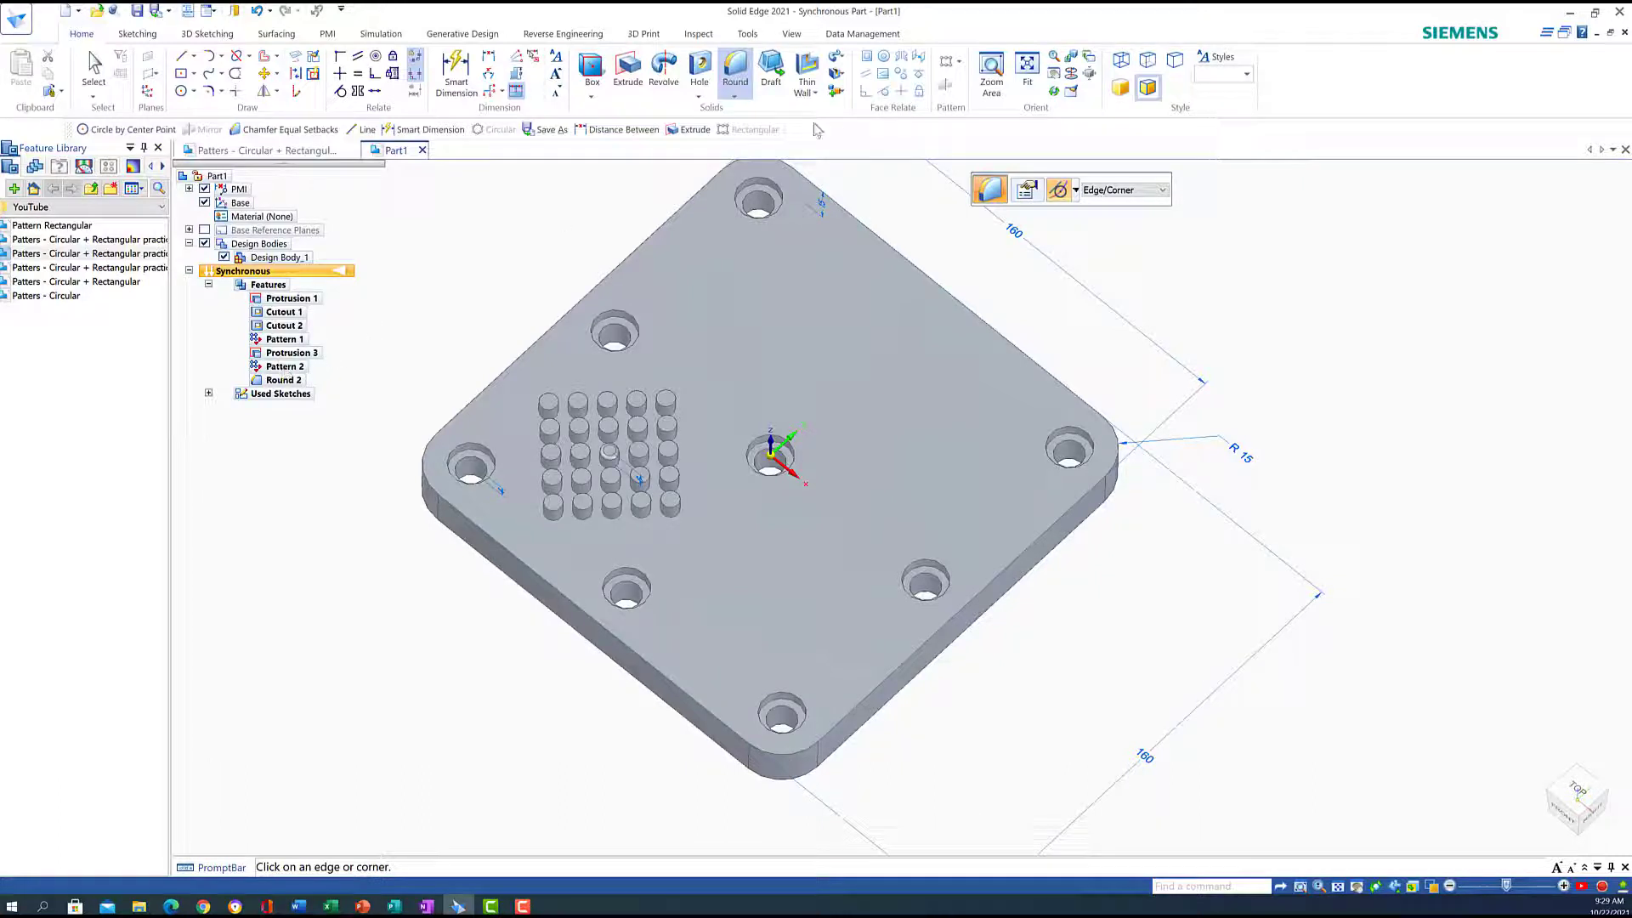
Add Round 2 to the 5×5 pin pattern, using the rounded pin as reference
click(94, 64)
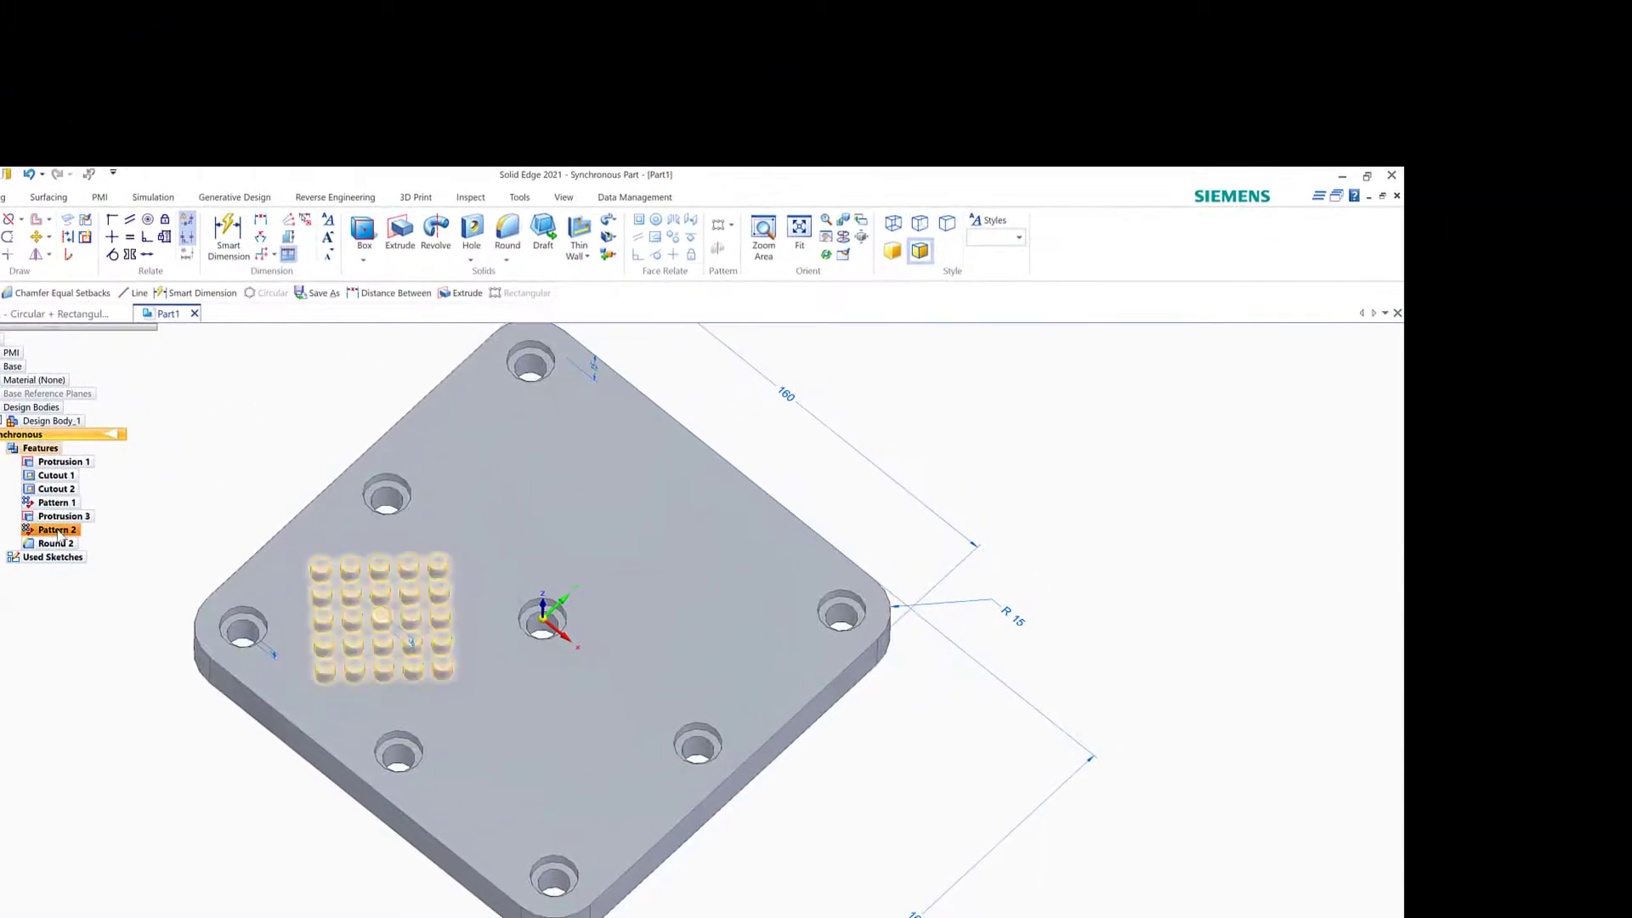
click(56, 530)
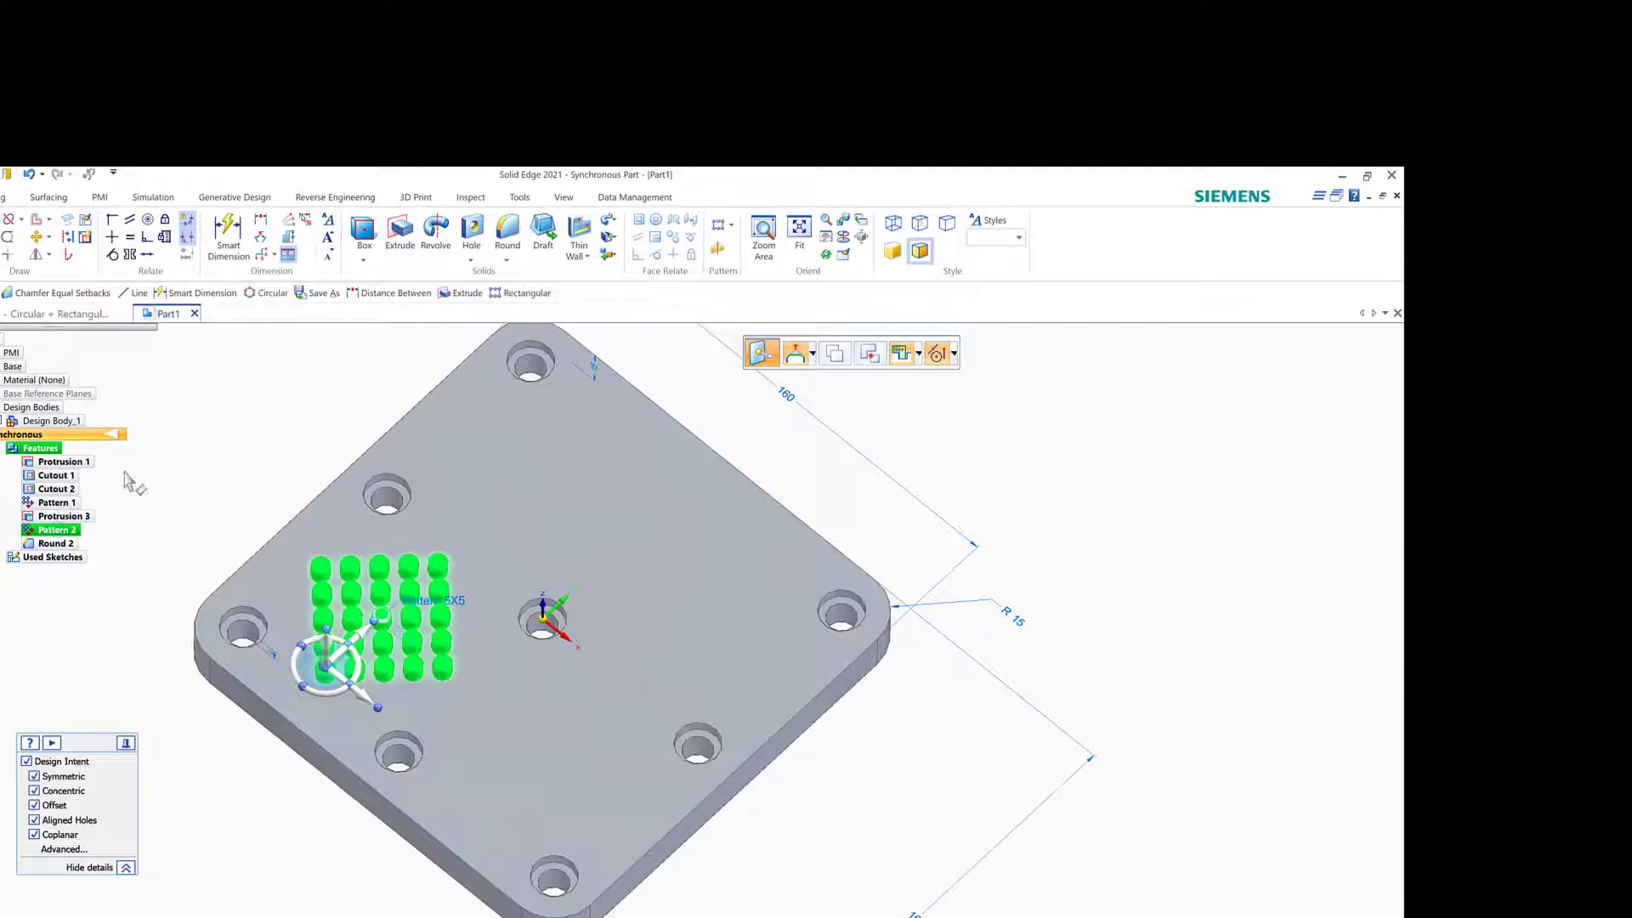
click(458, 602)
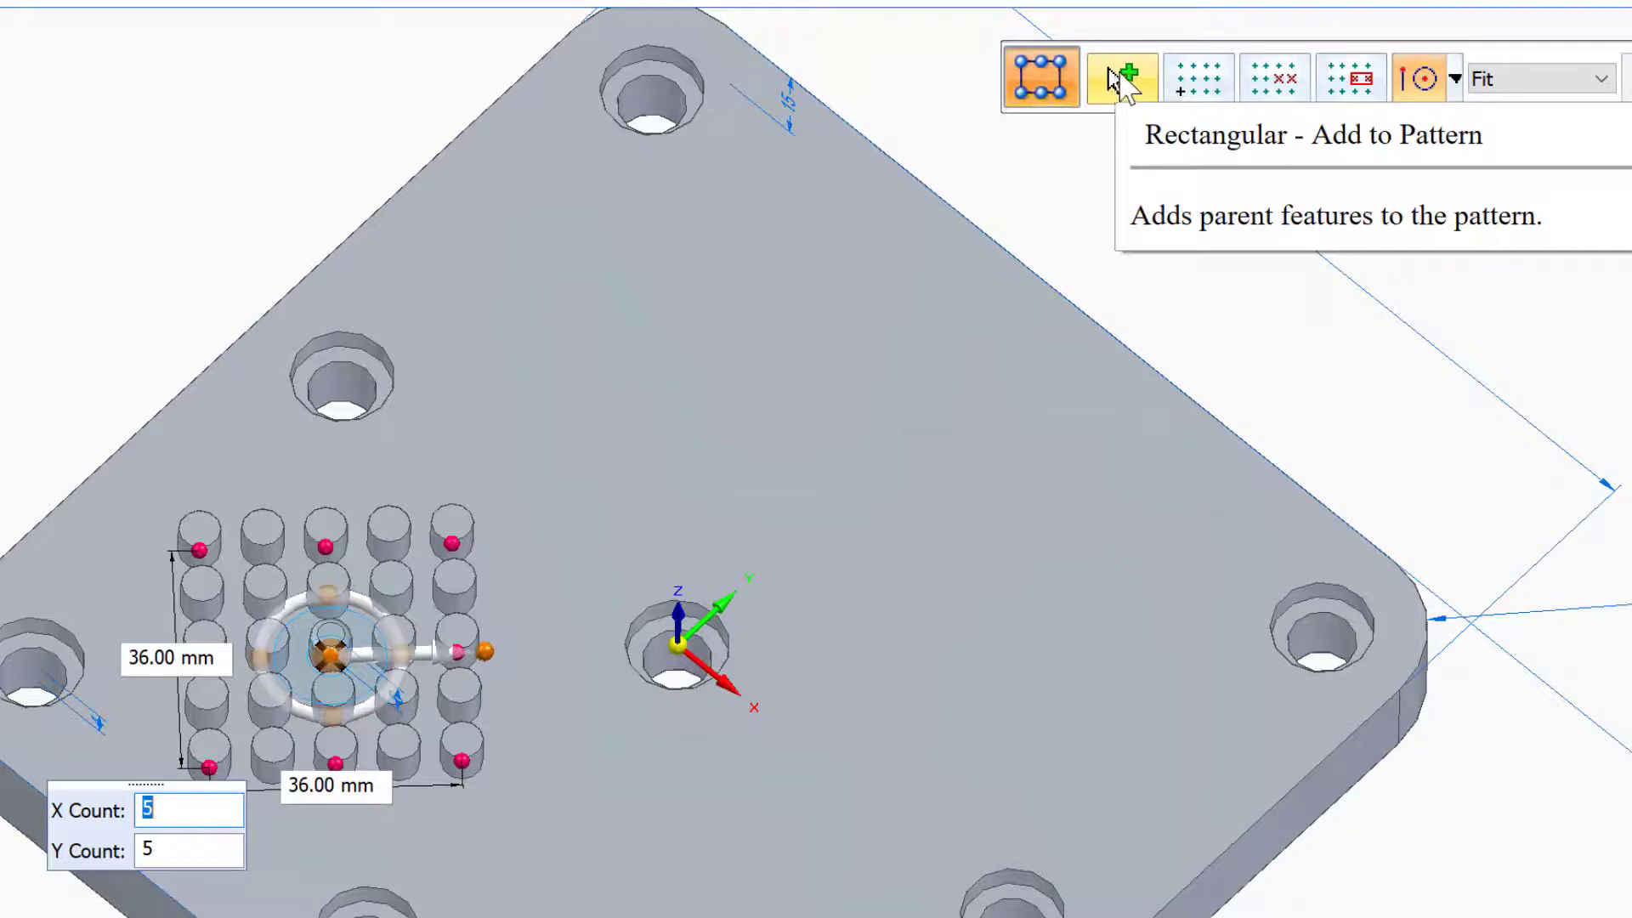
click(1120, 81)
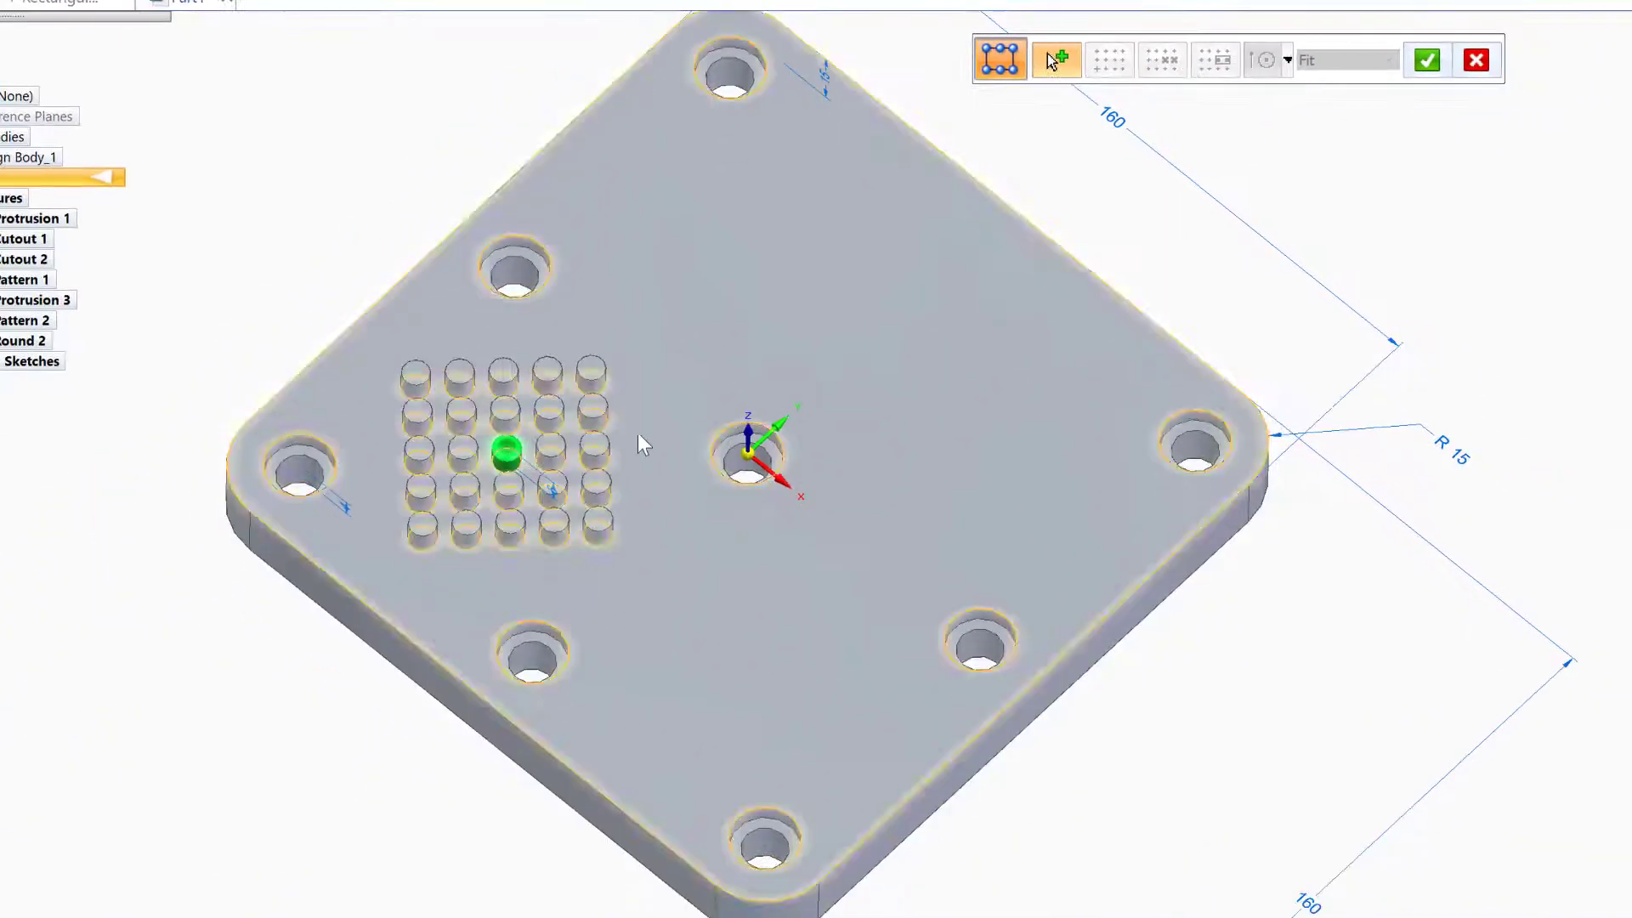
click(1429, 61)
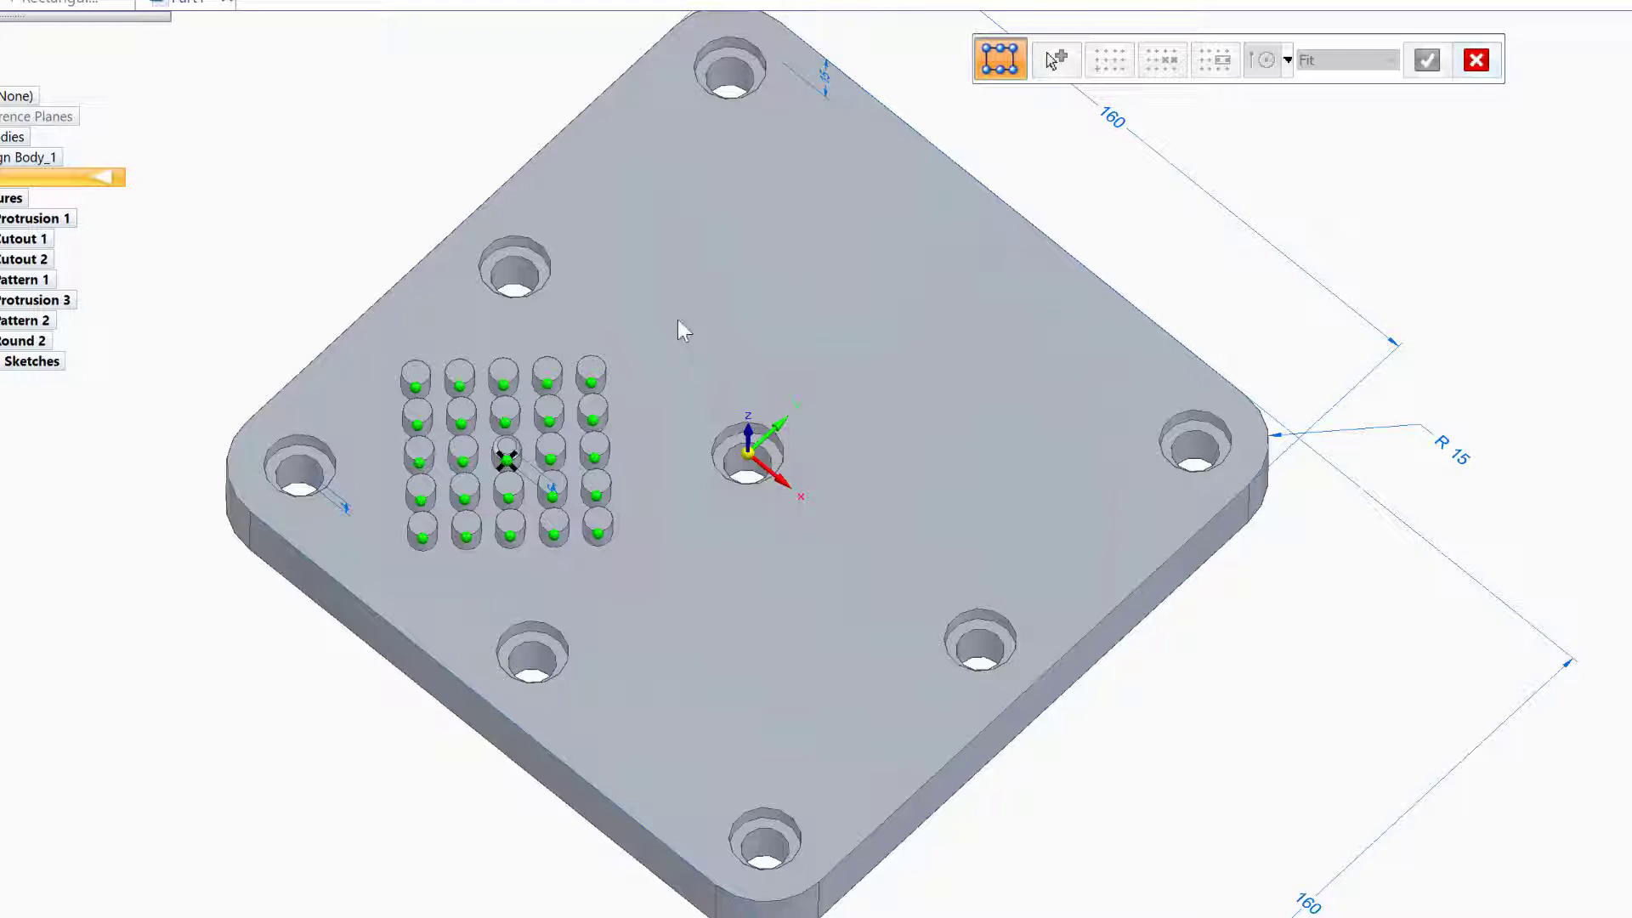
click(506, 463)
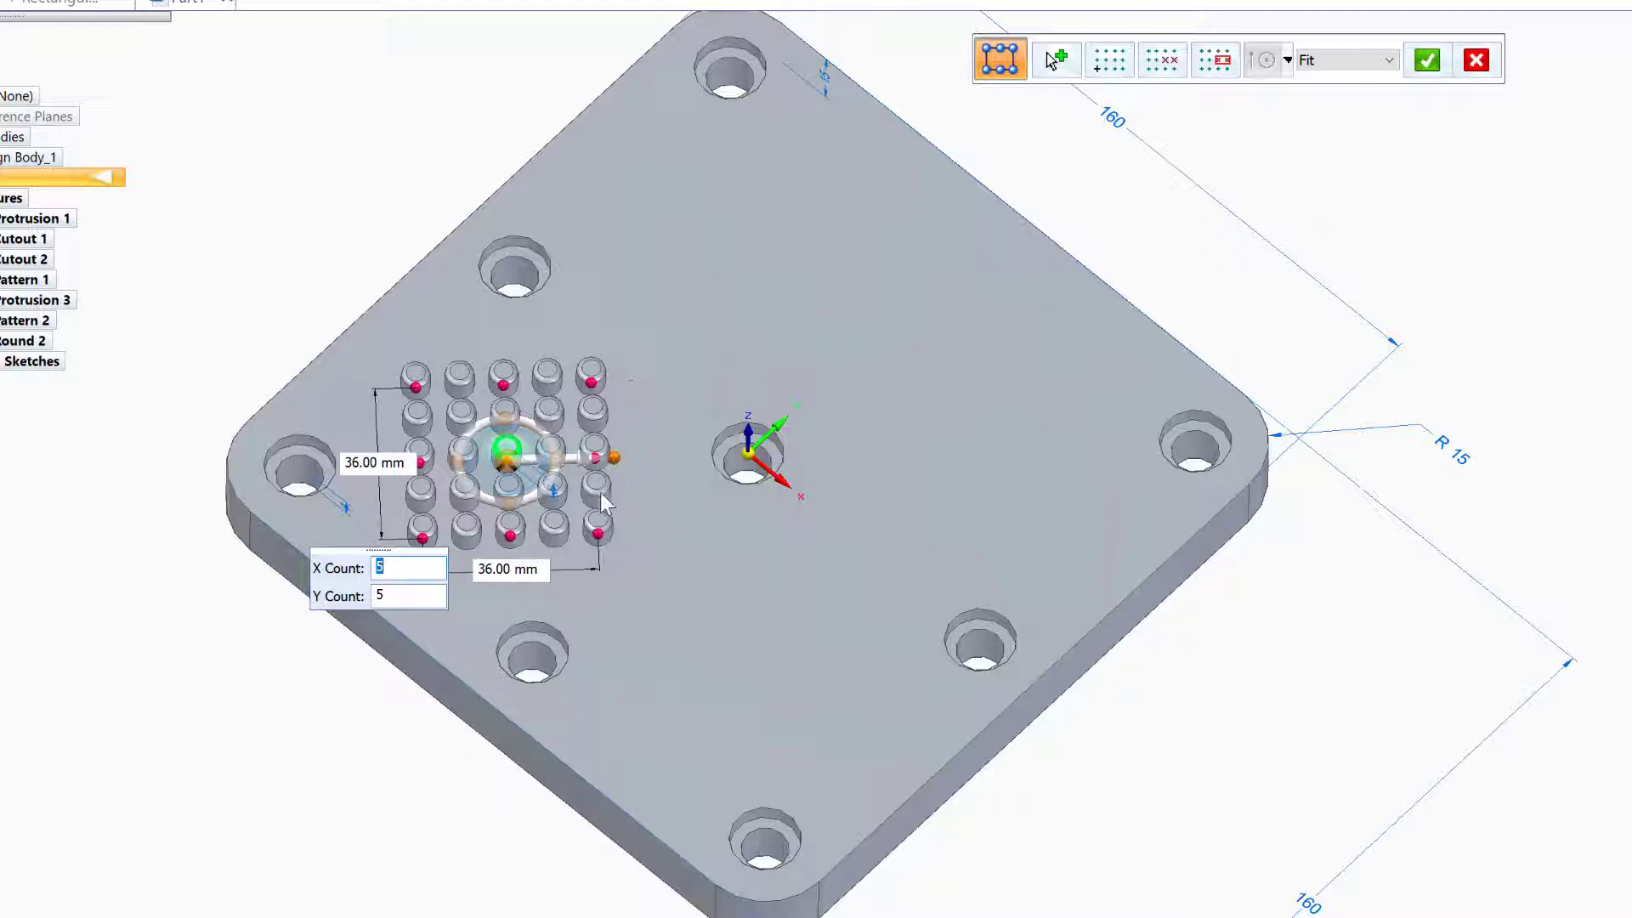
click(1428, 61)
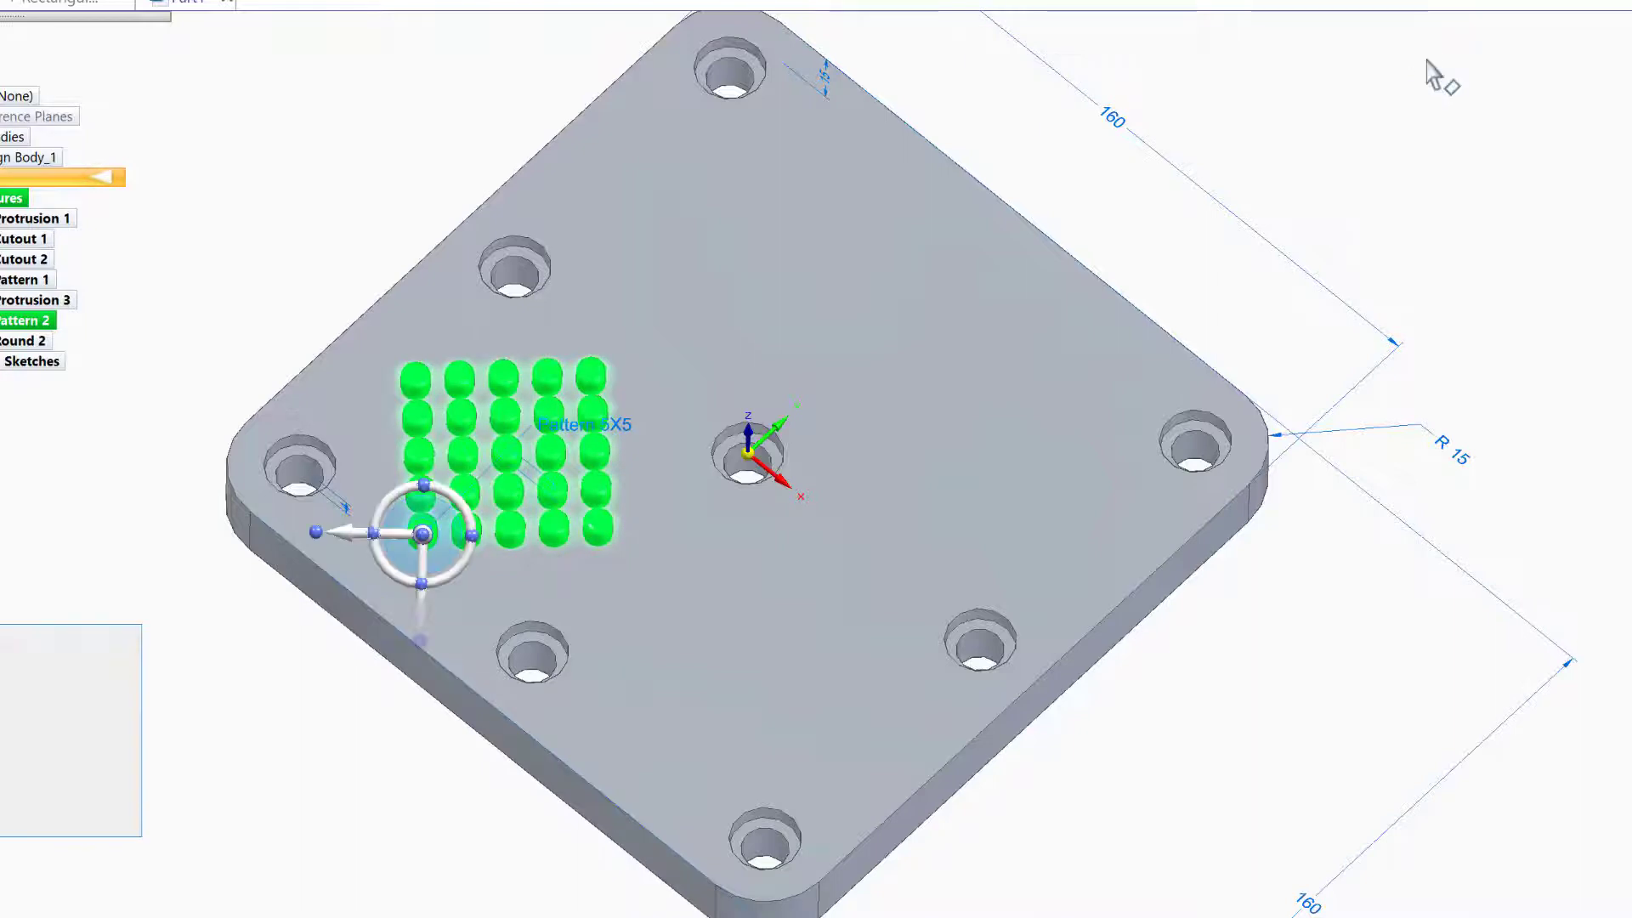
click(338, 66)
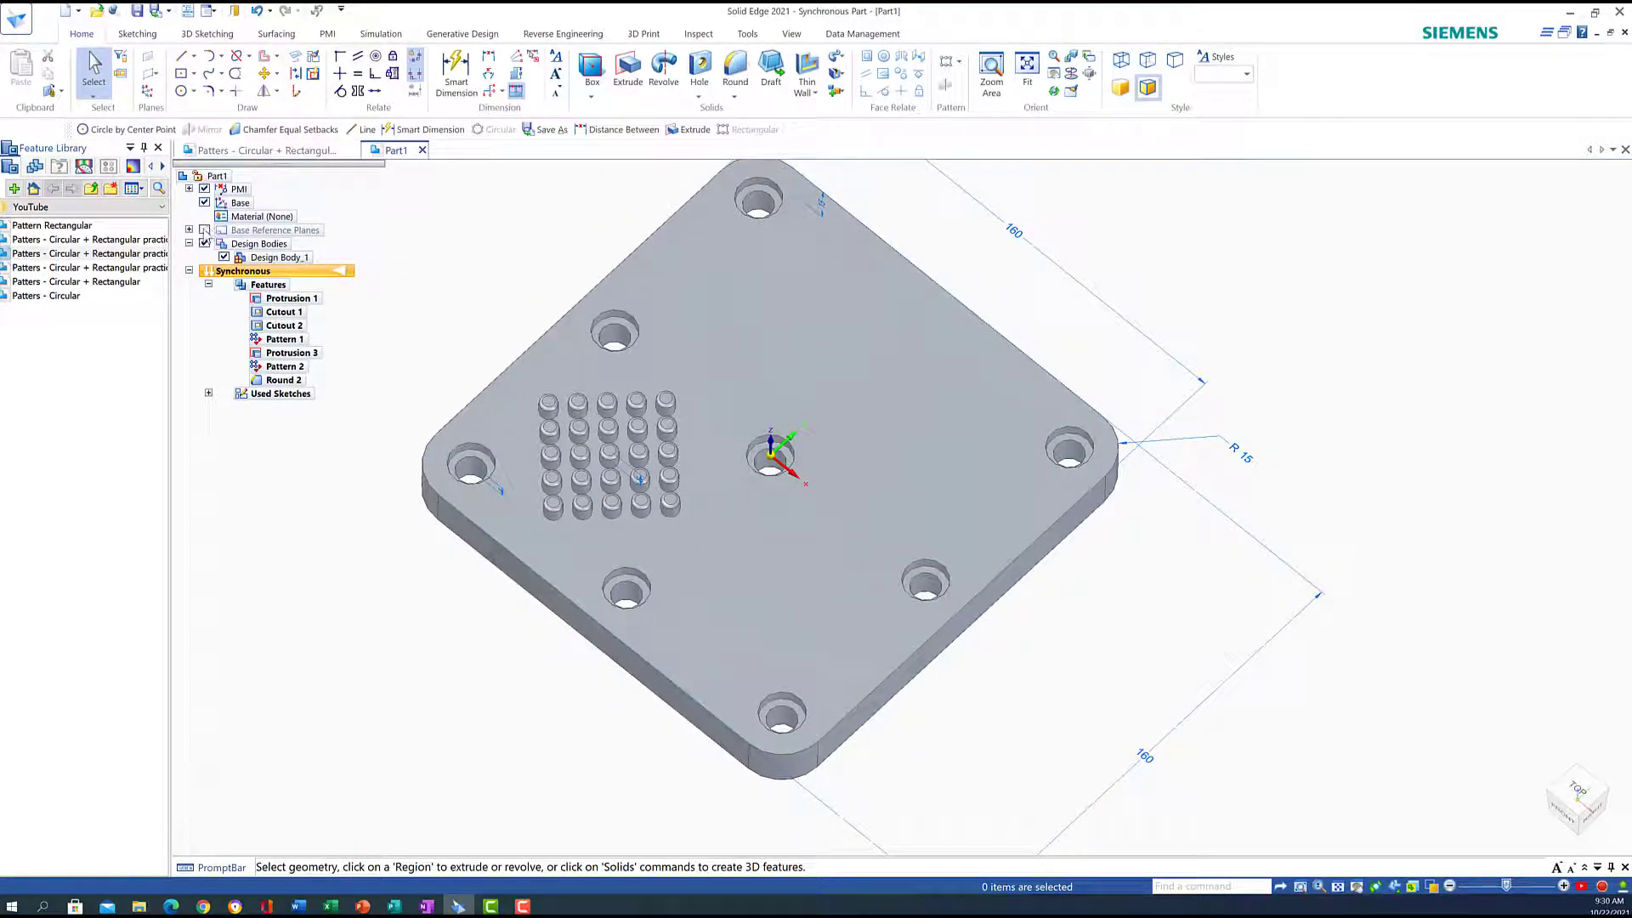
Show the base reference planes and mirror Pattern 2 across the Right (yz) plane
click(204, 229)
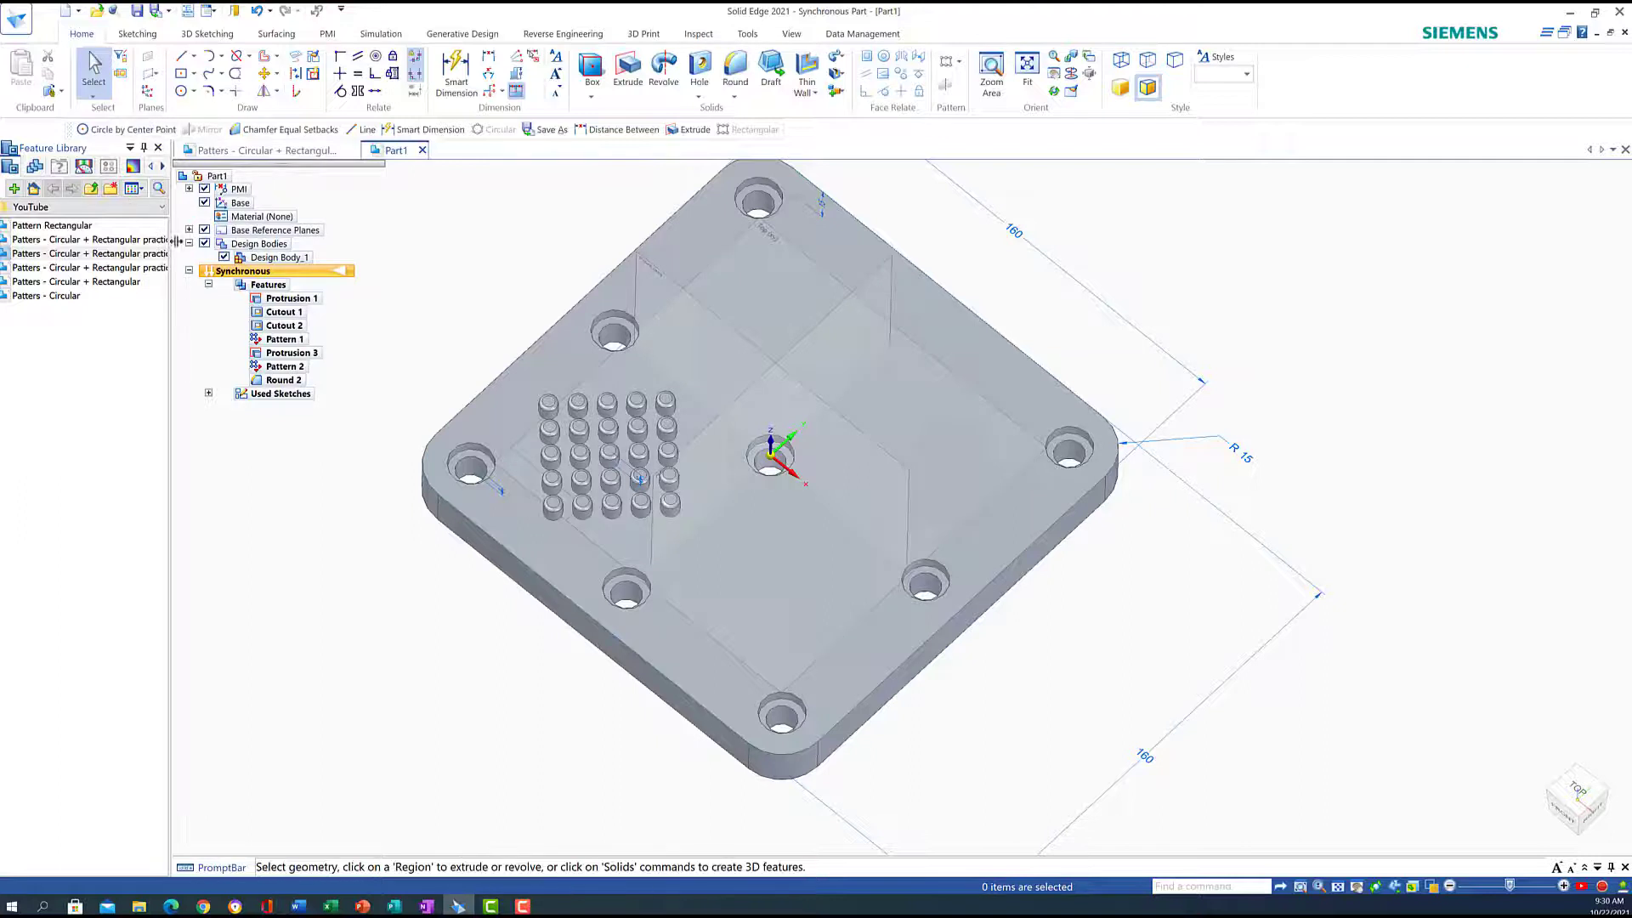
click(286, 369)
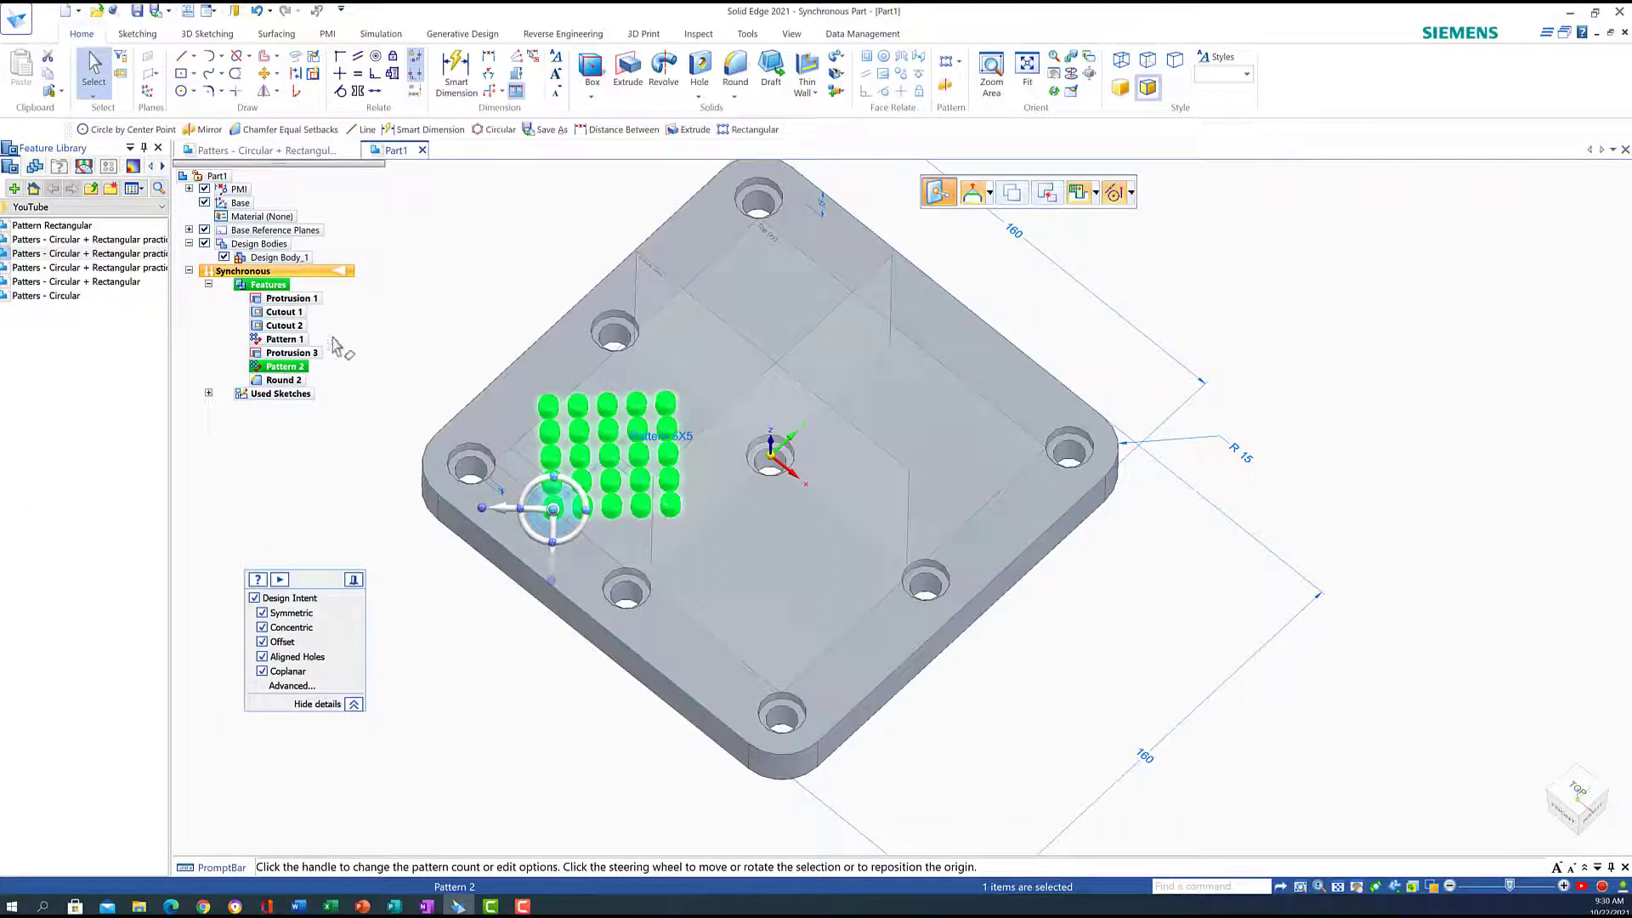
click(946, 86)
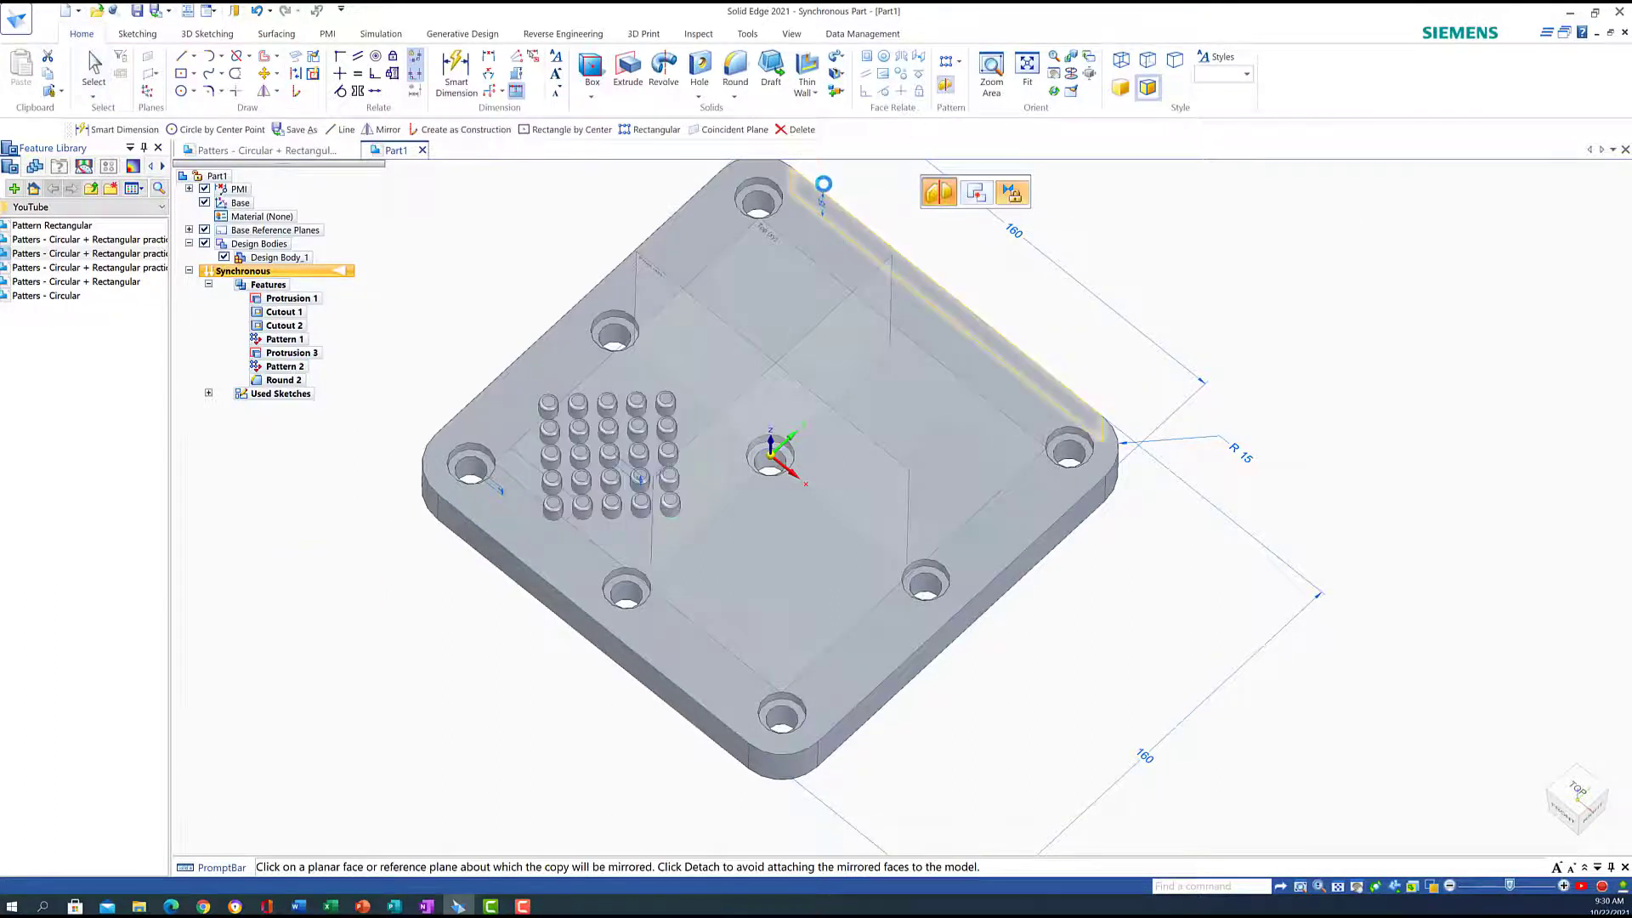
click(798, 344)
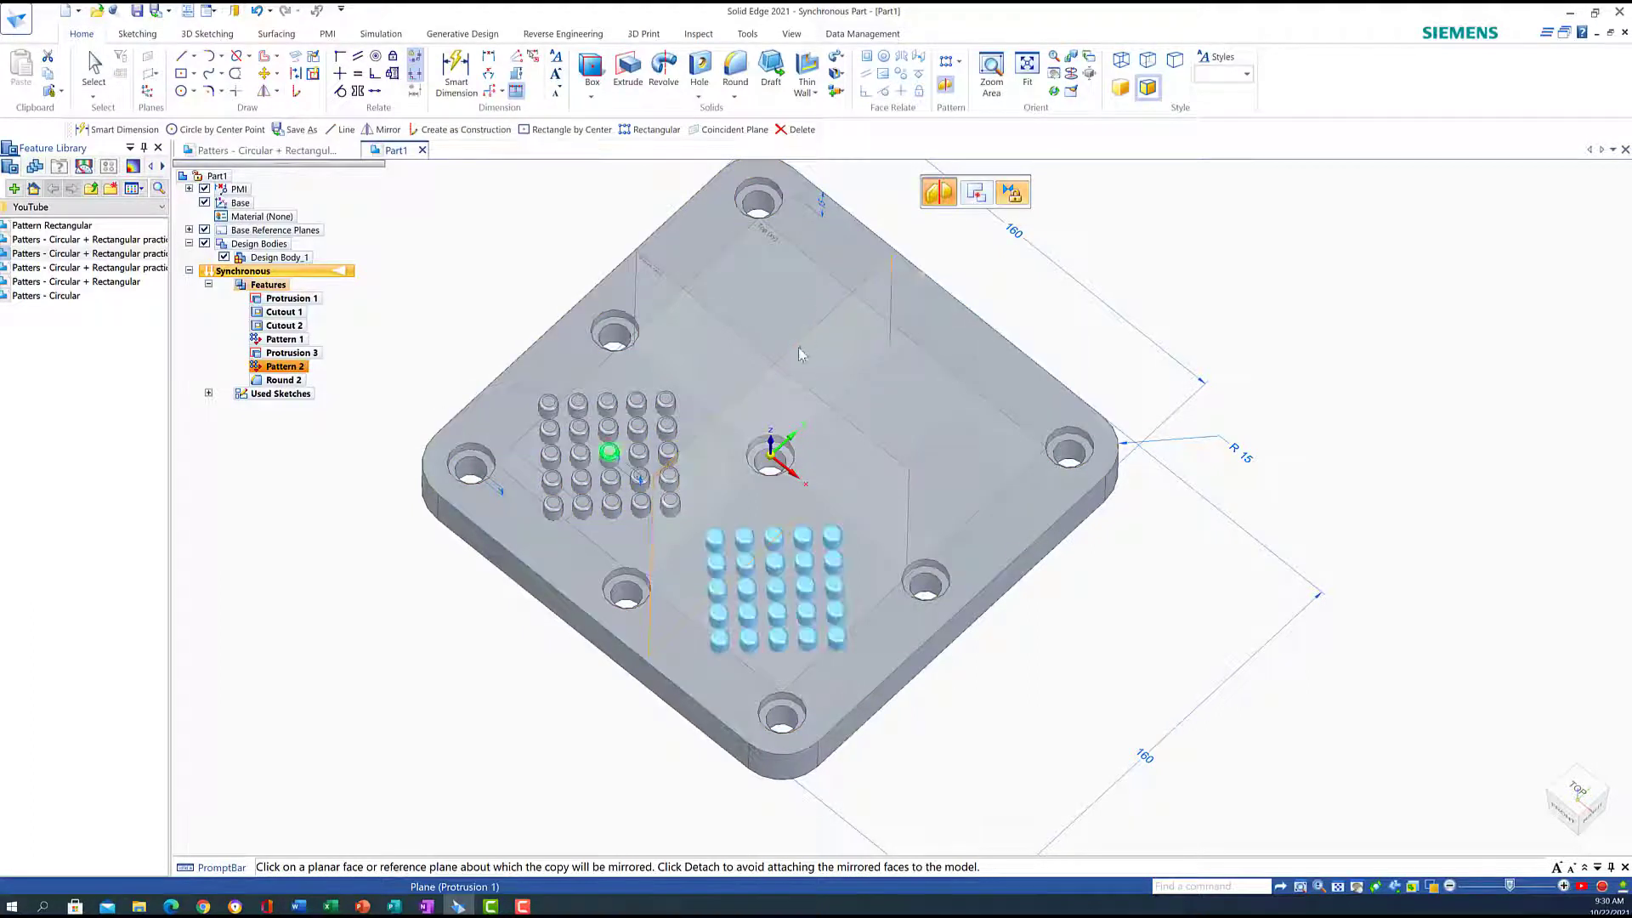
click(745, 396)
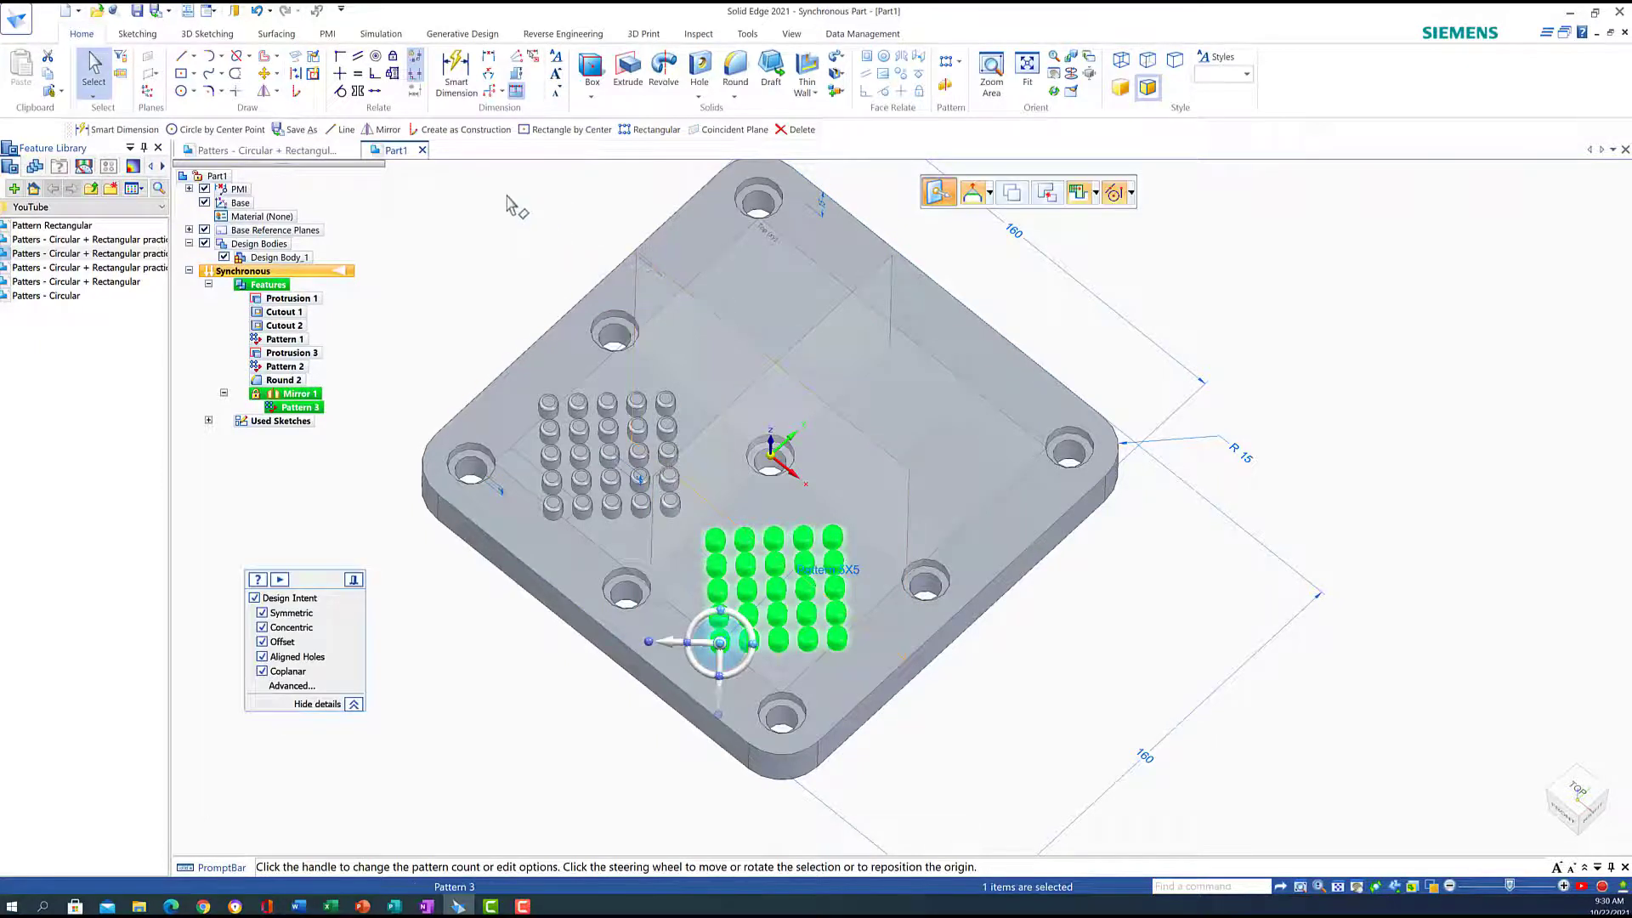
key(Escape)
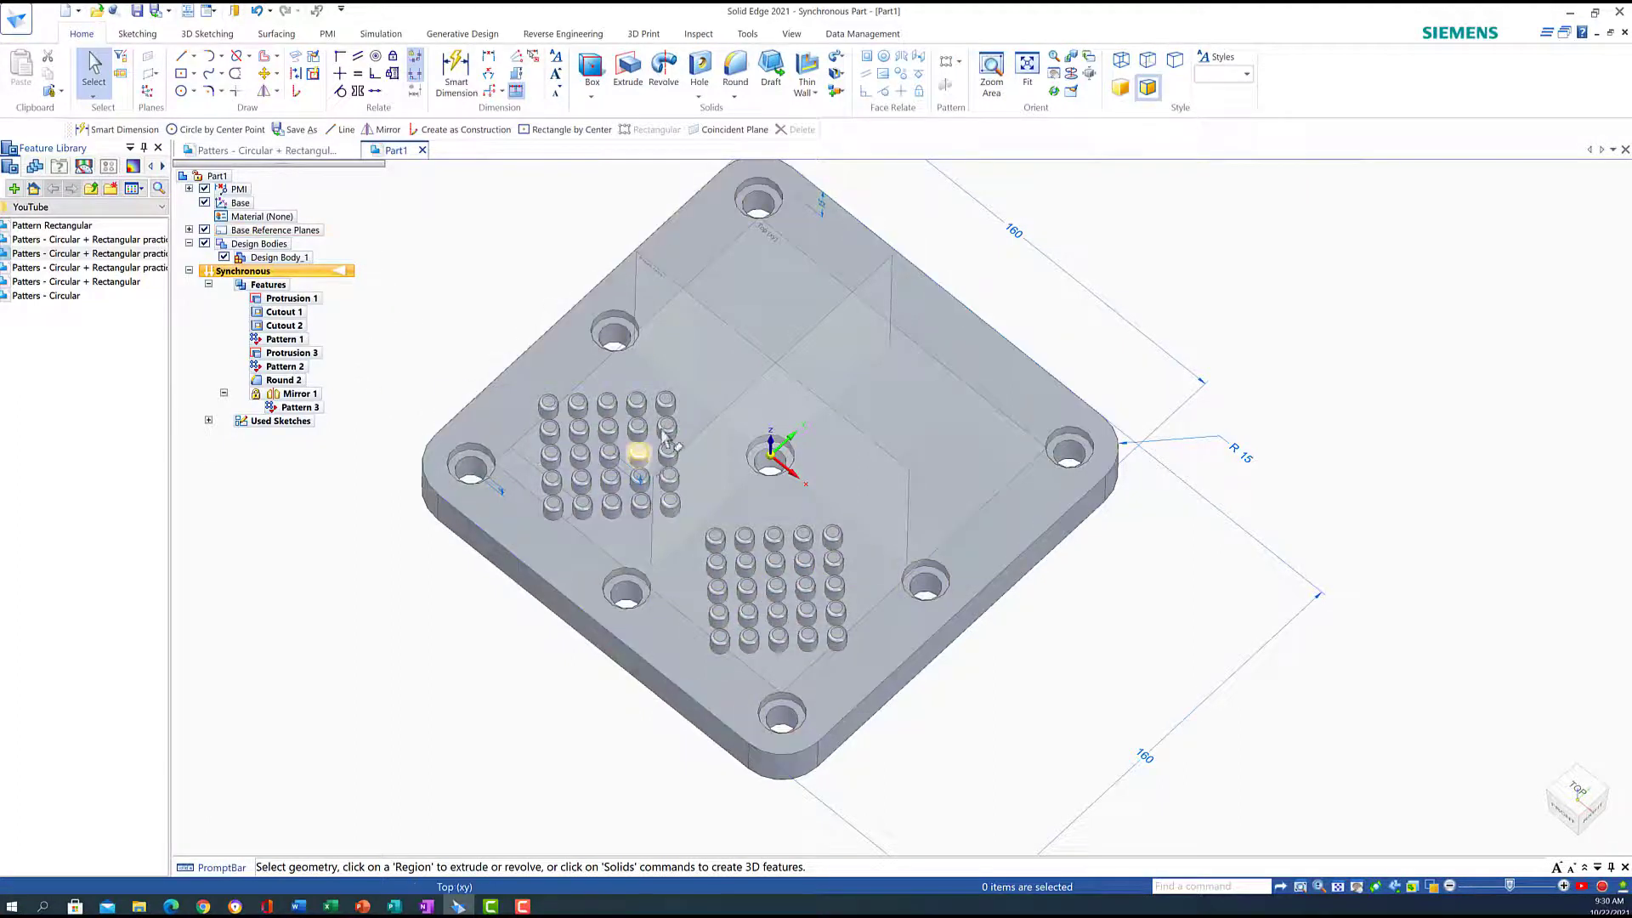
click(283, 367)
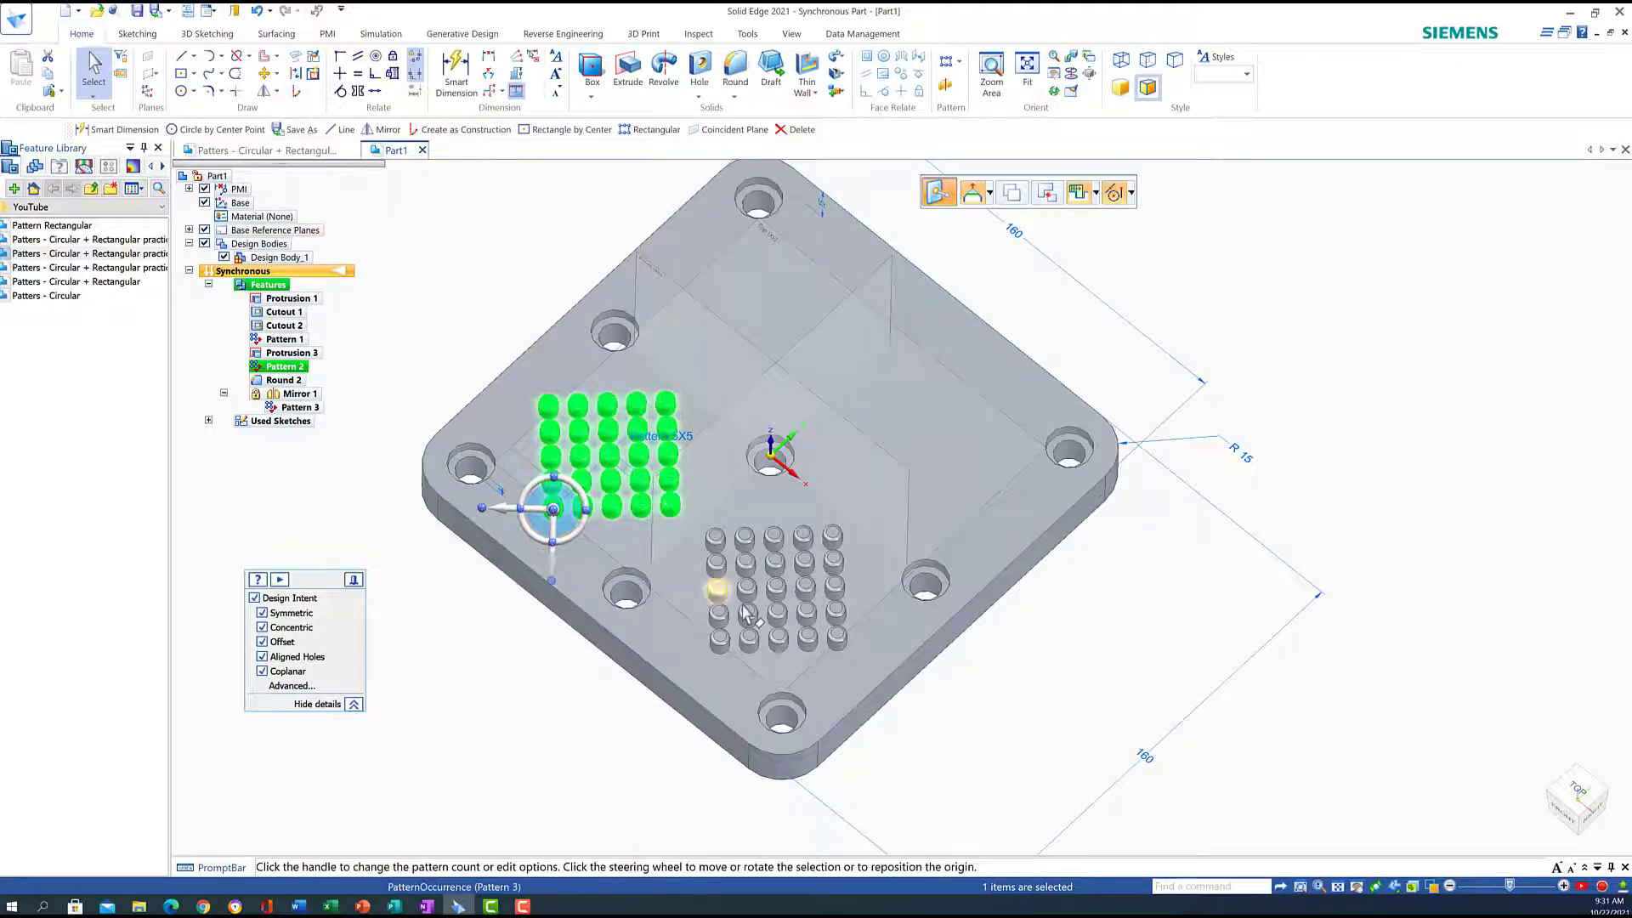
Mirror Pattern 2 and Pattern 3 across the Front (xz) plane
ctrl+click(299, 407)
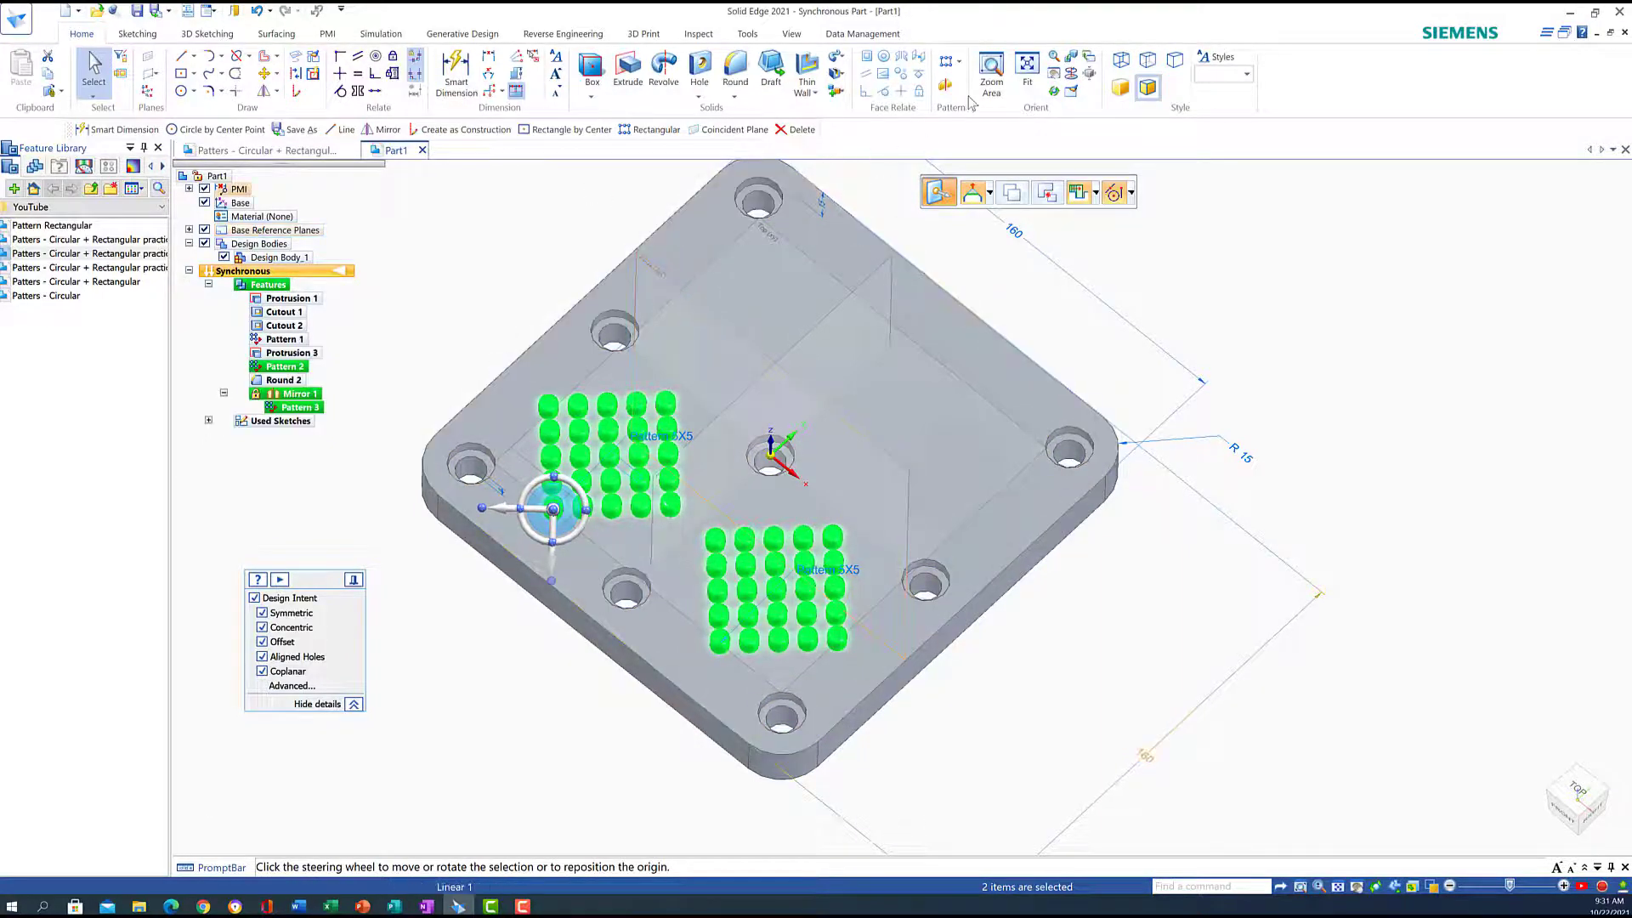
click(945, 85)
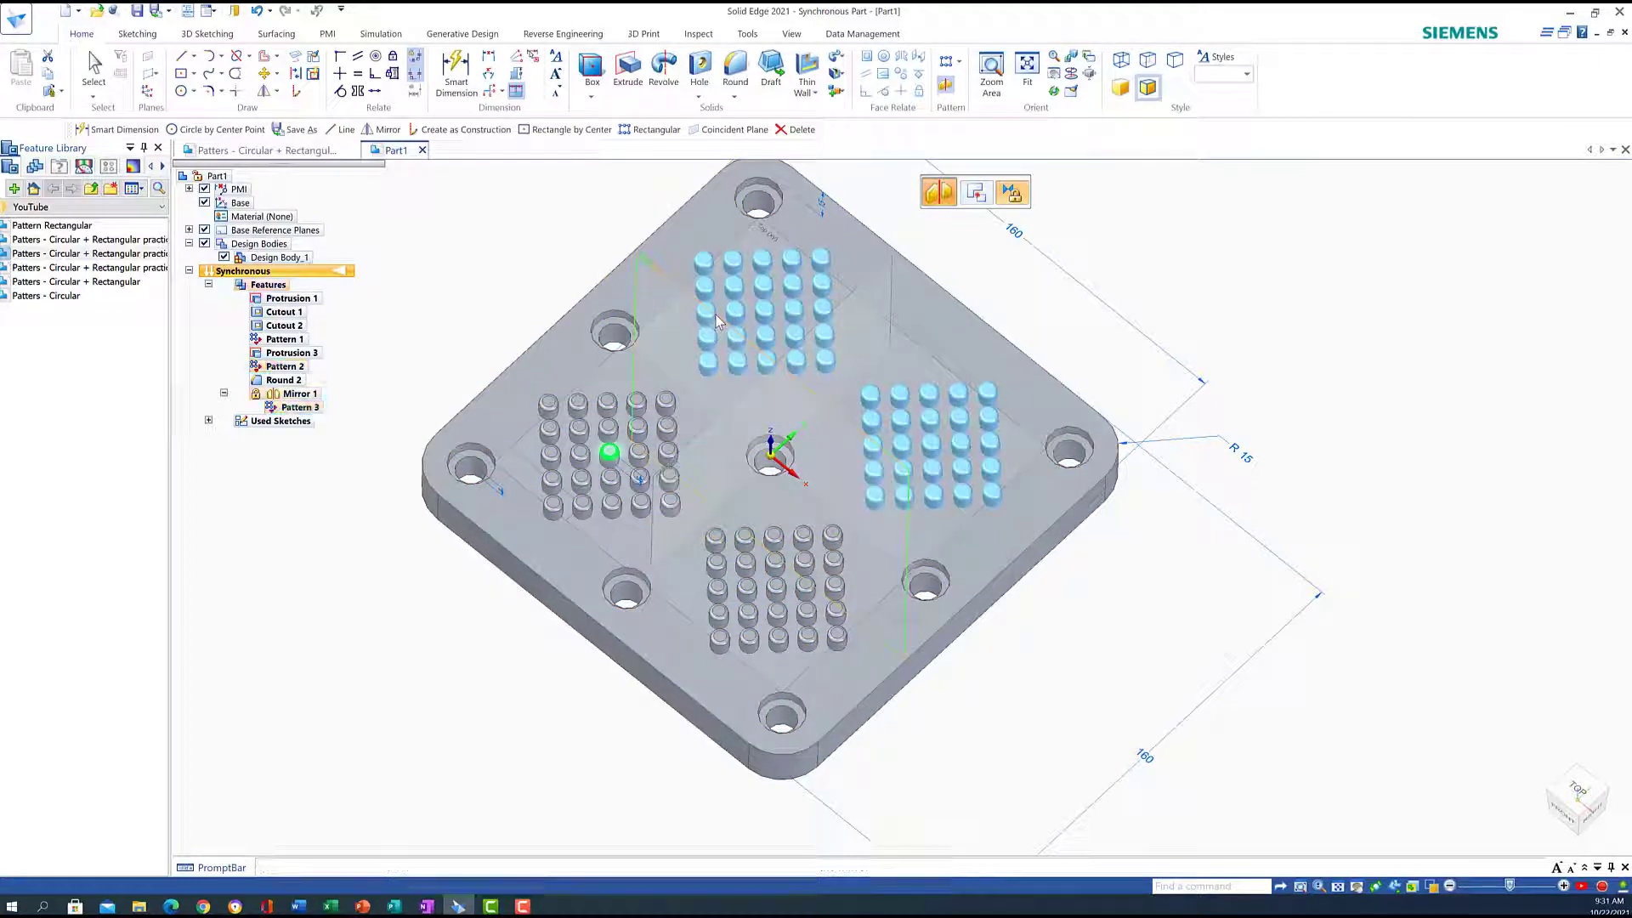
click(716, 322)
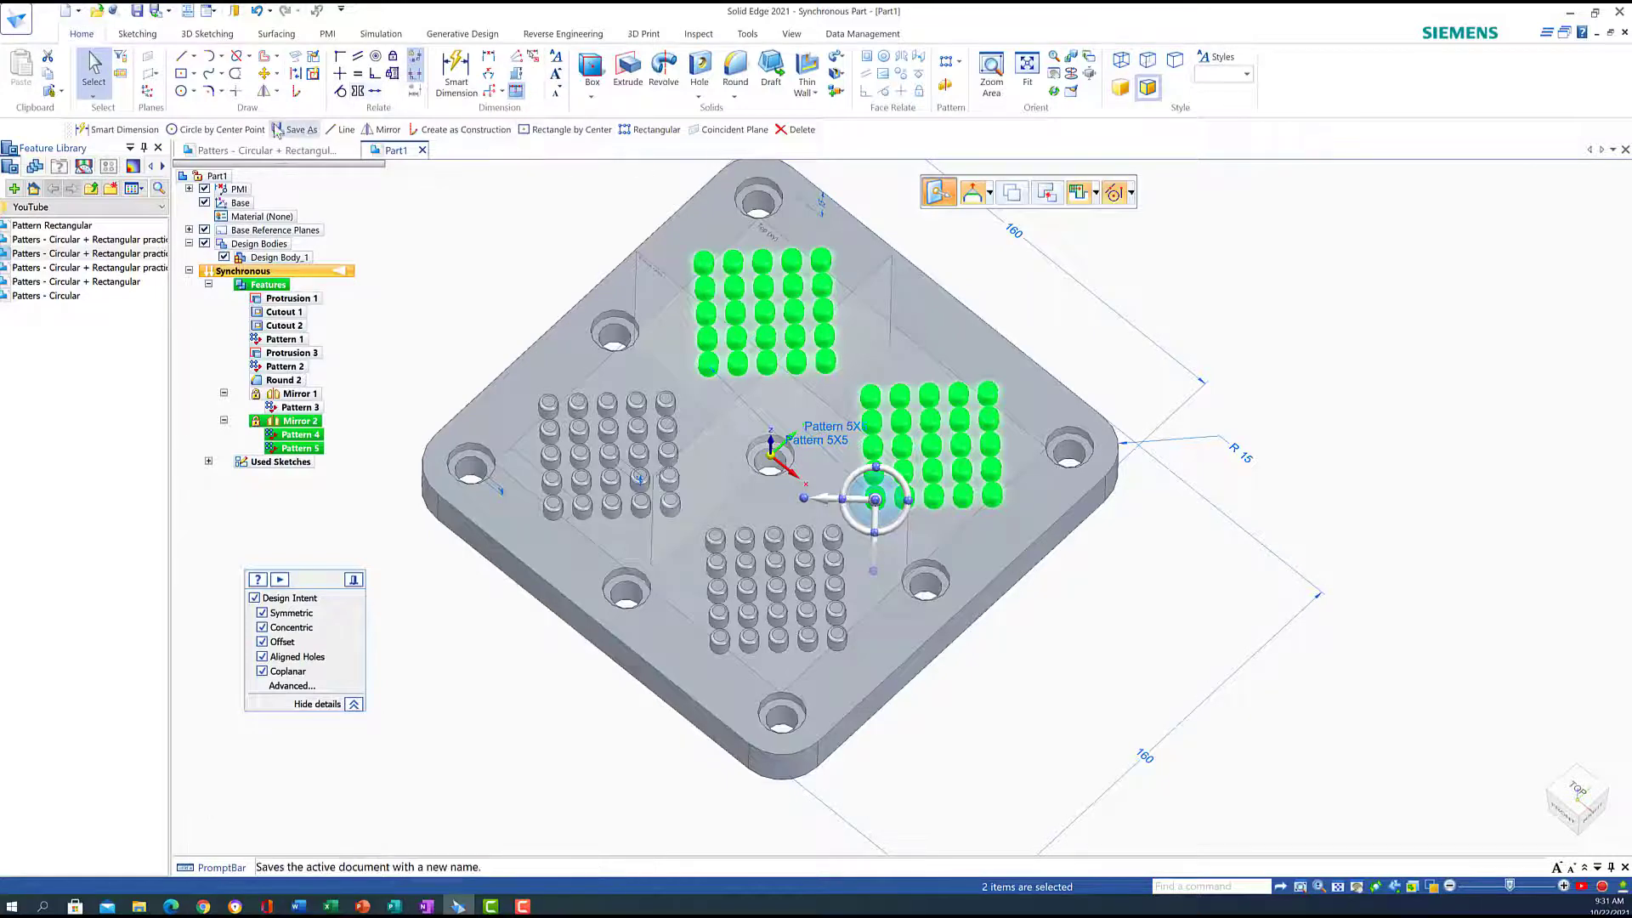
key(Escape)
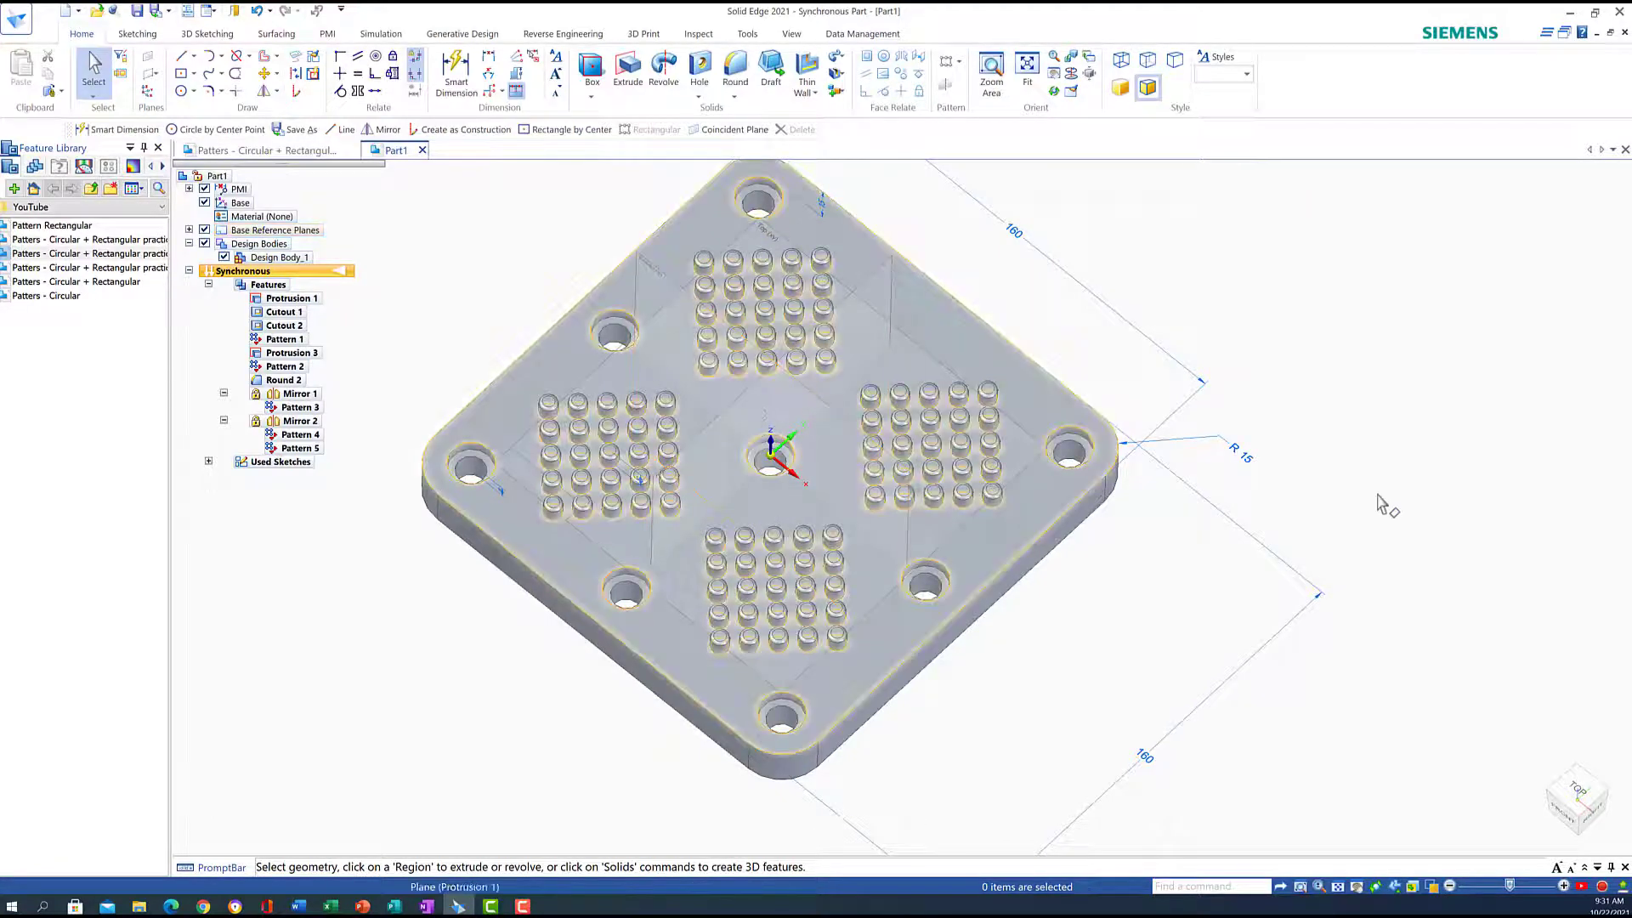
click(1578, 790)
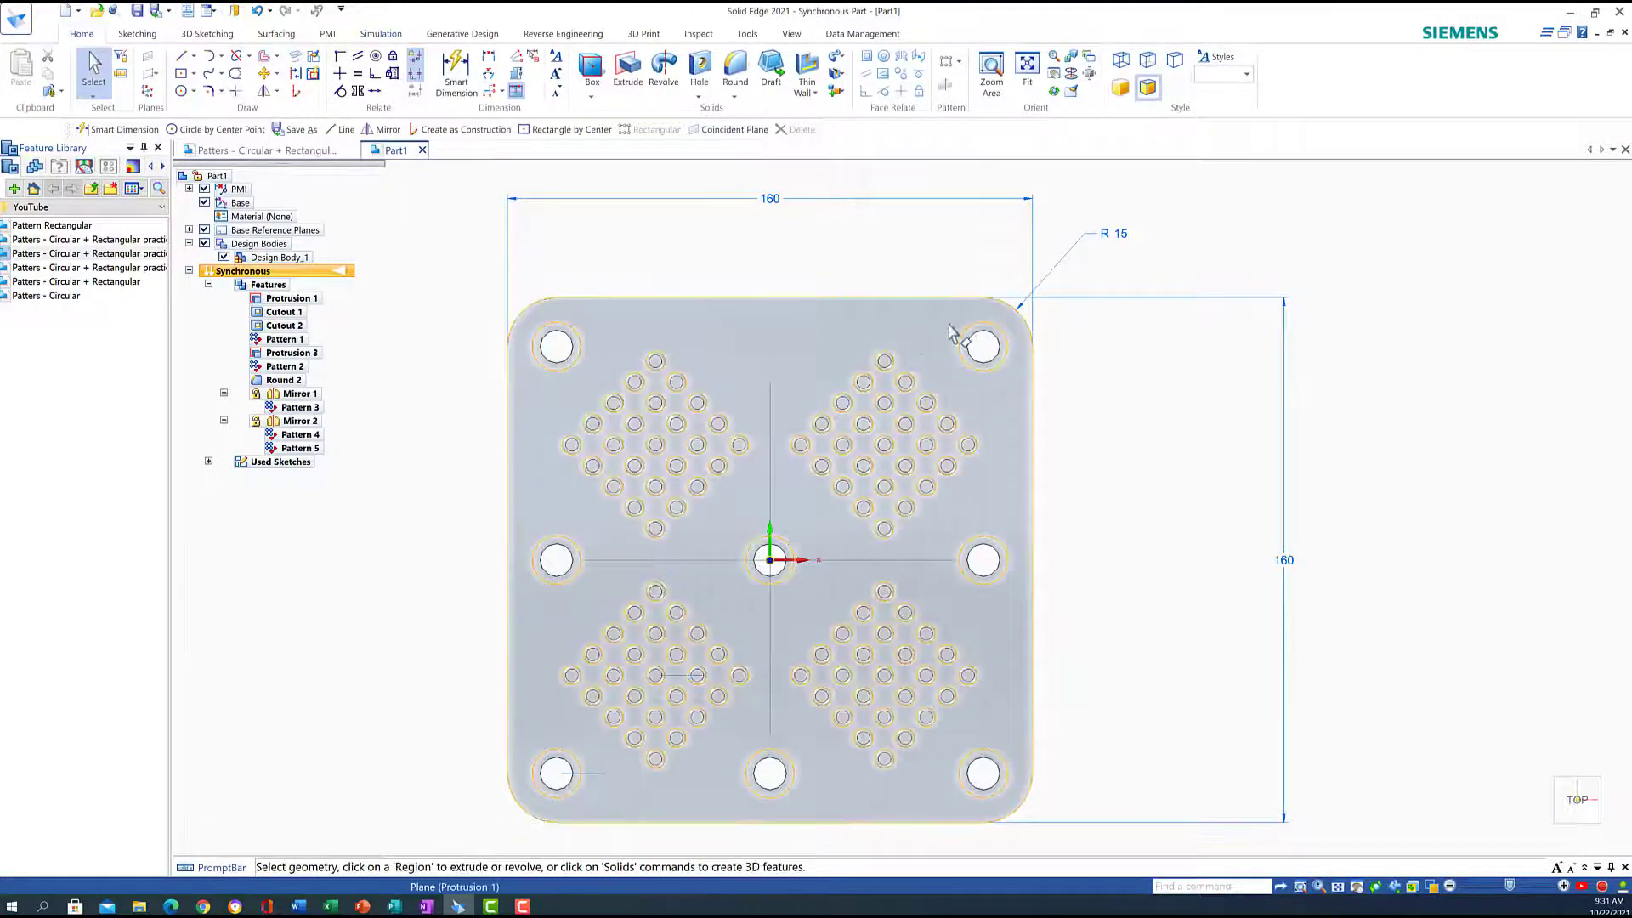
Sketch a 6 mm circle on the top face just above the centre hole
click(182, 90)
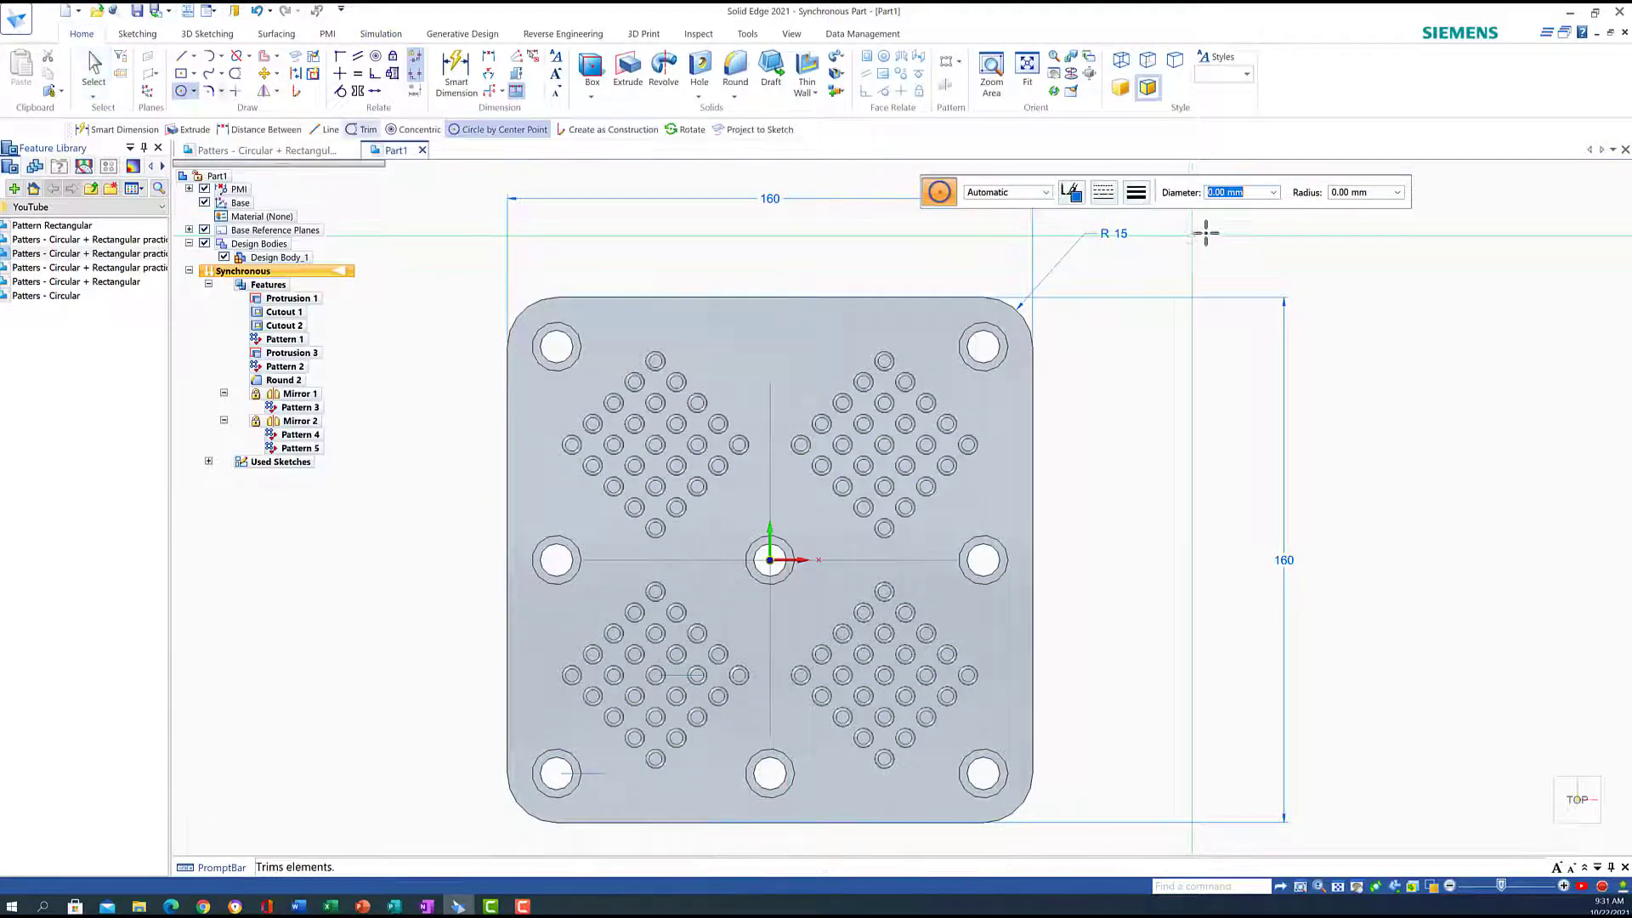
text(6)
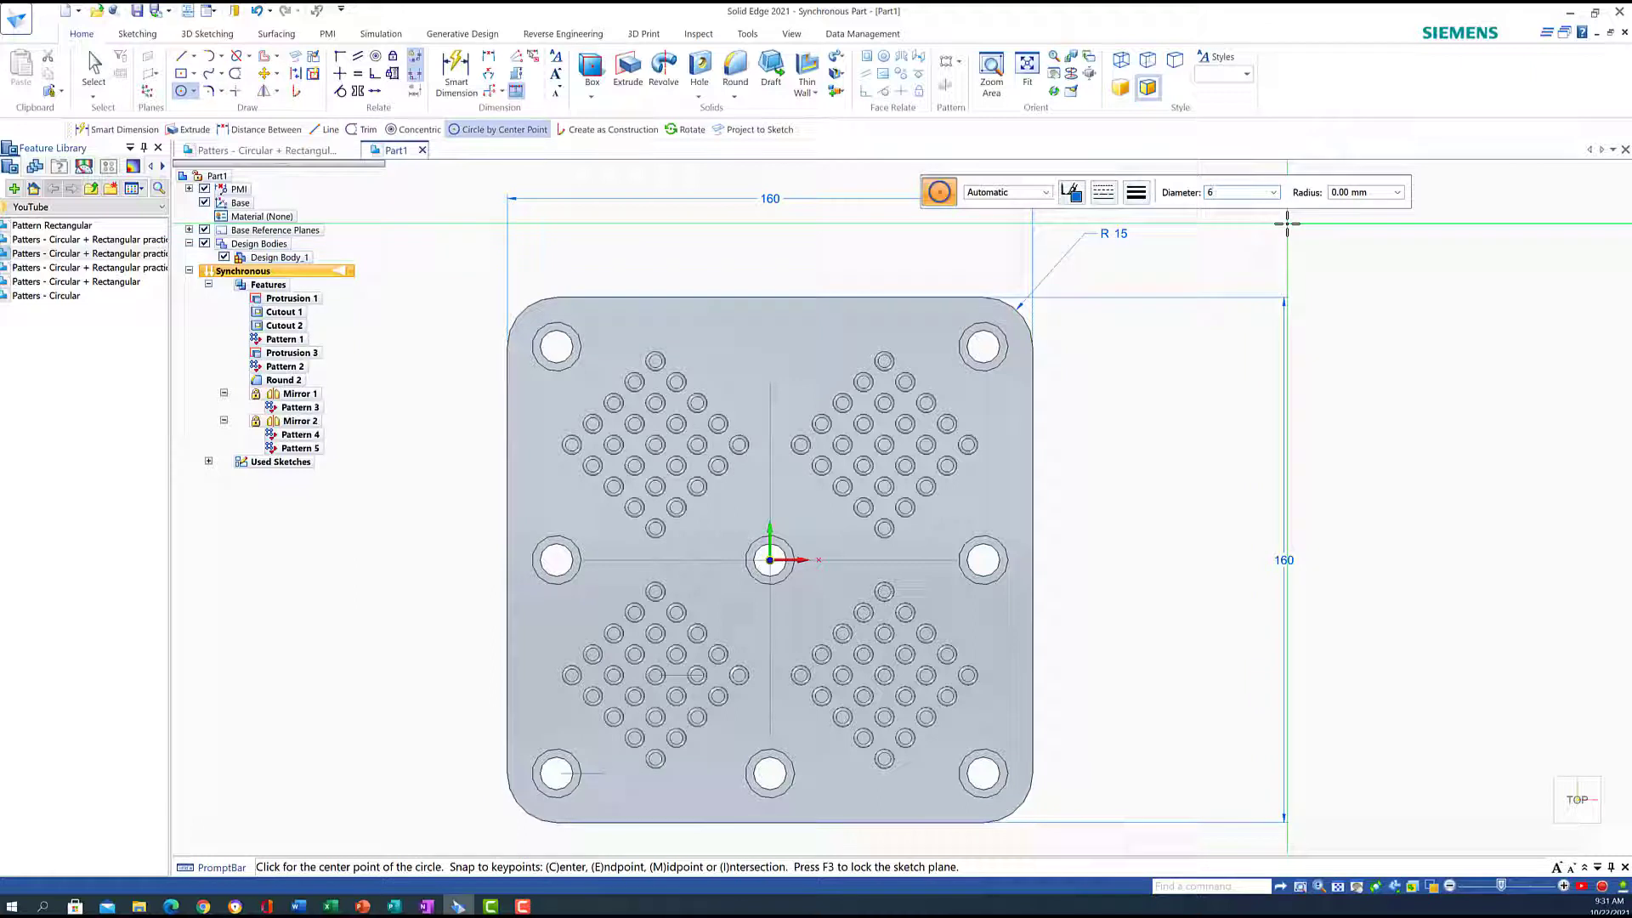
key(Return)
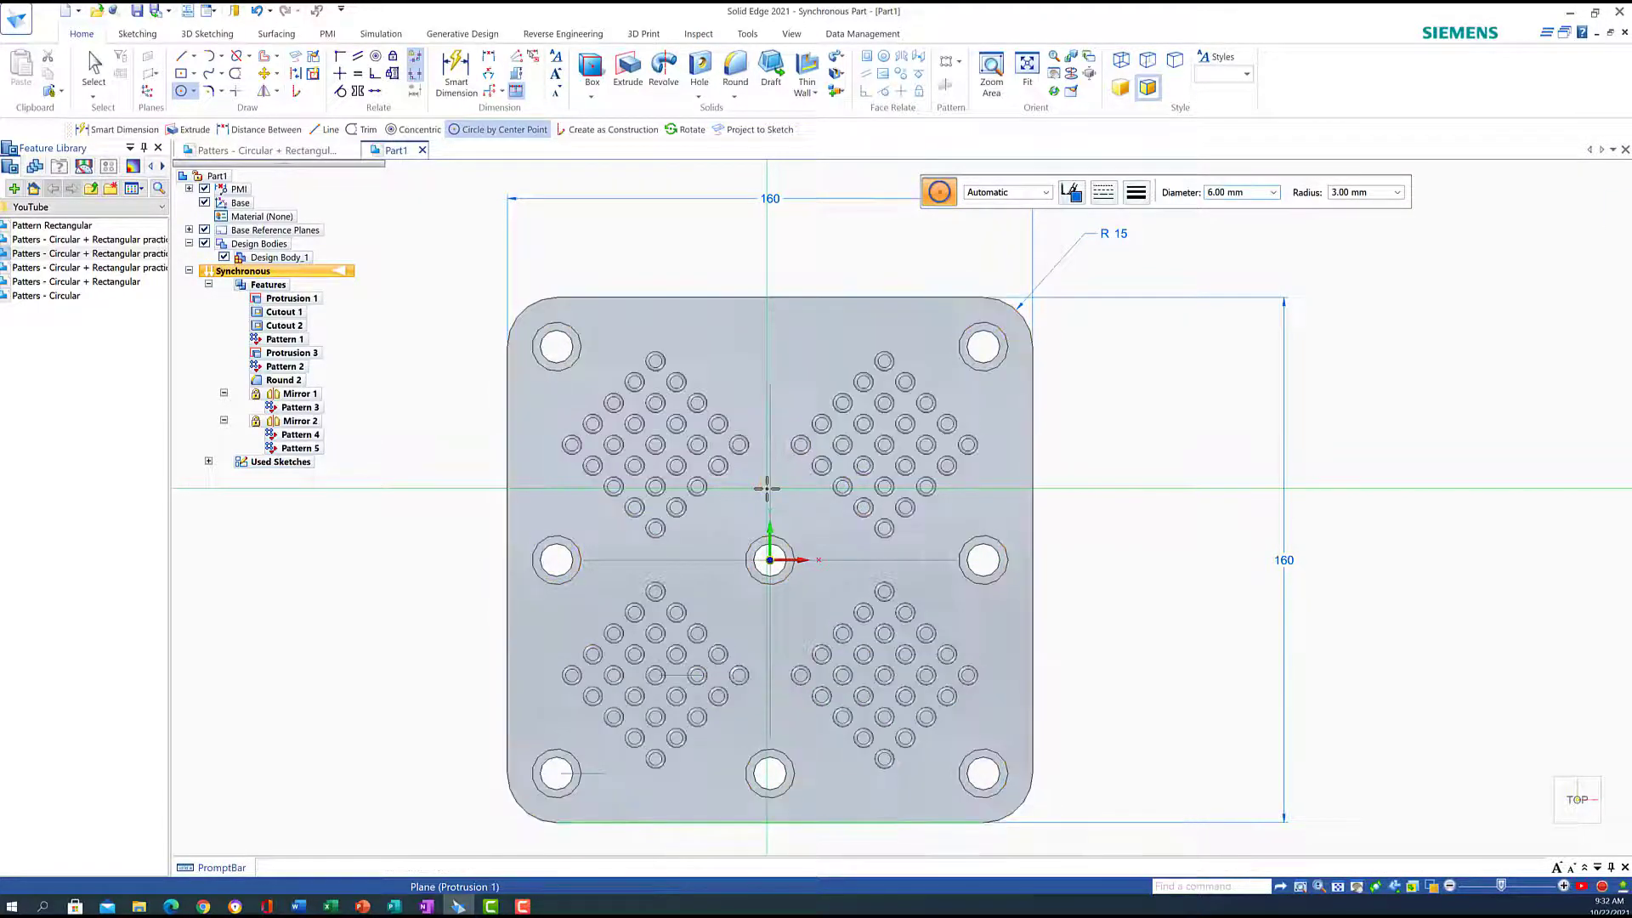
key(F3)
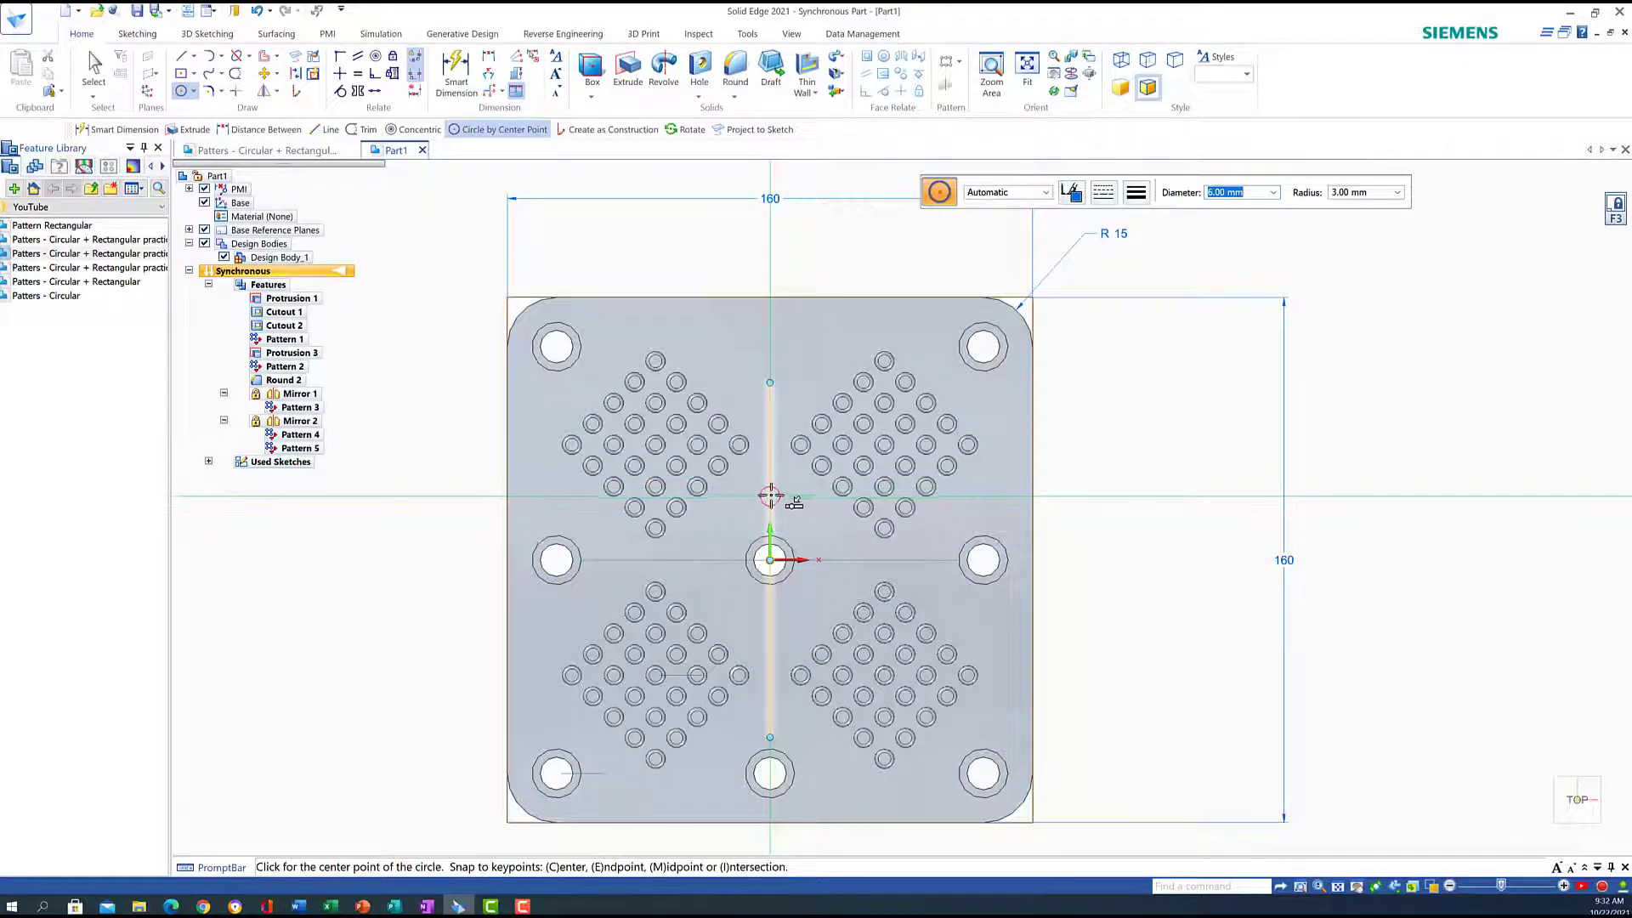
click(770, 494)
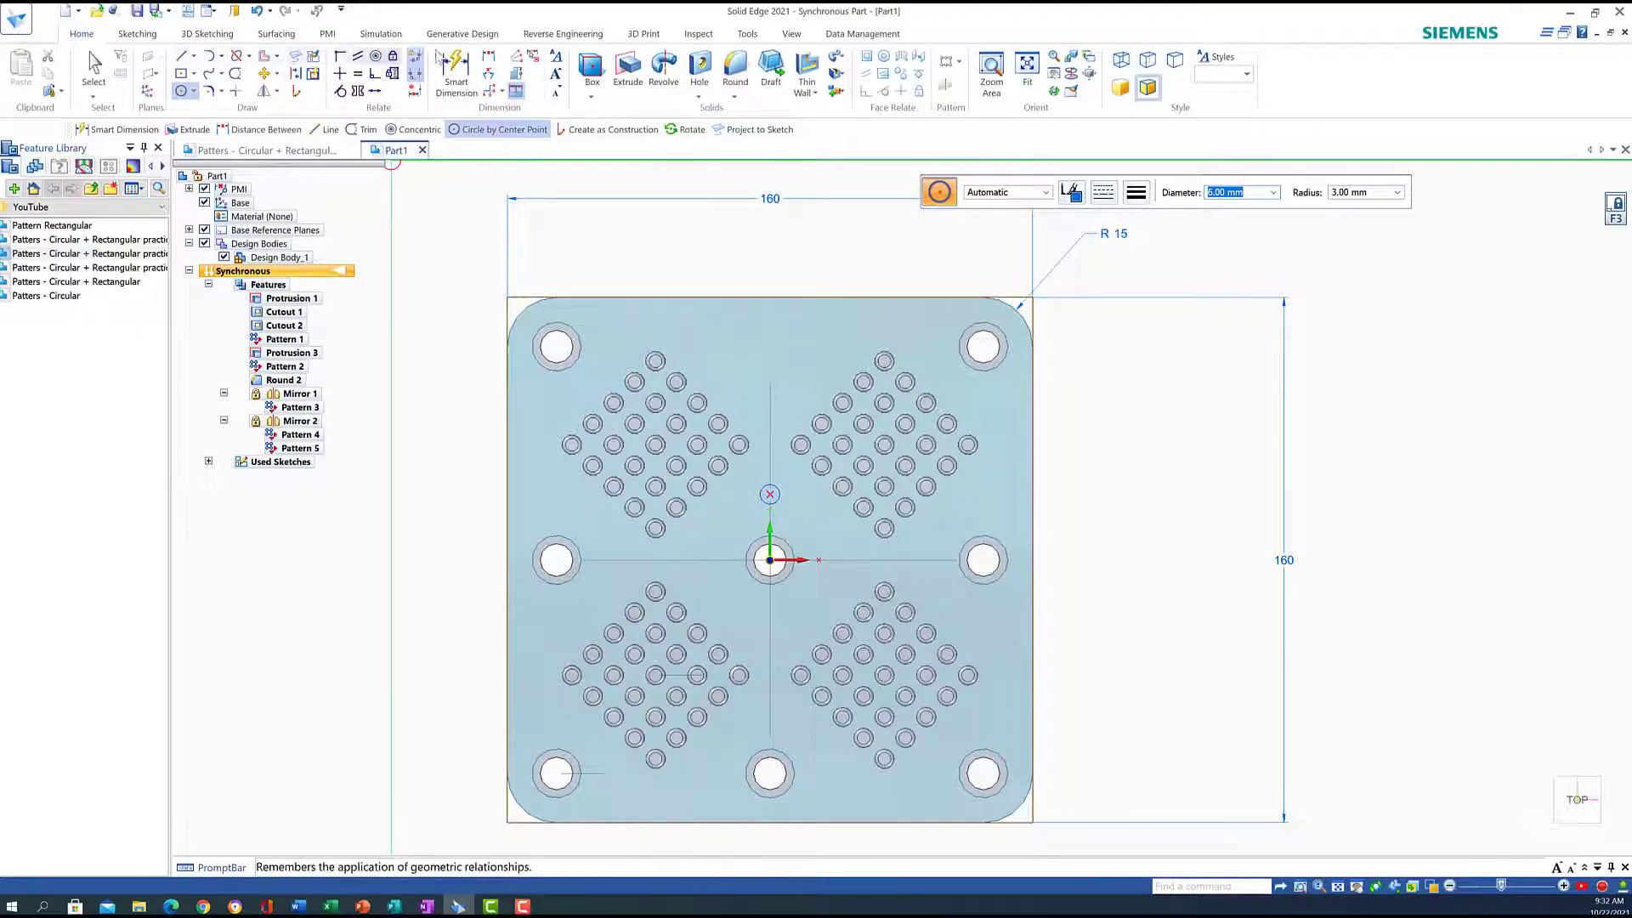
Dimension the new circle 21 mm vertically from the centre hole
click(457, 68)
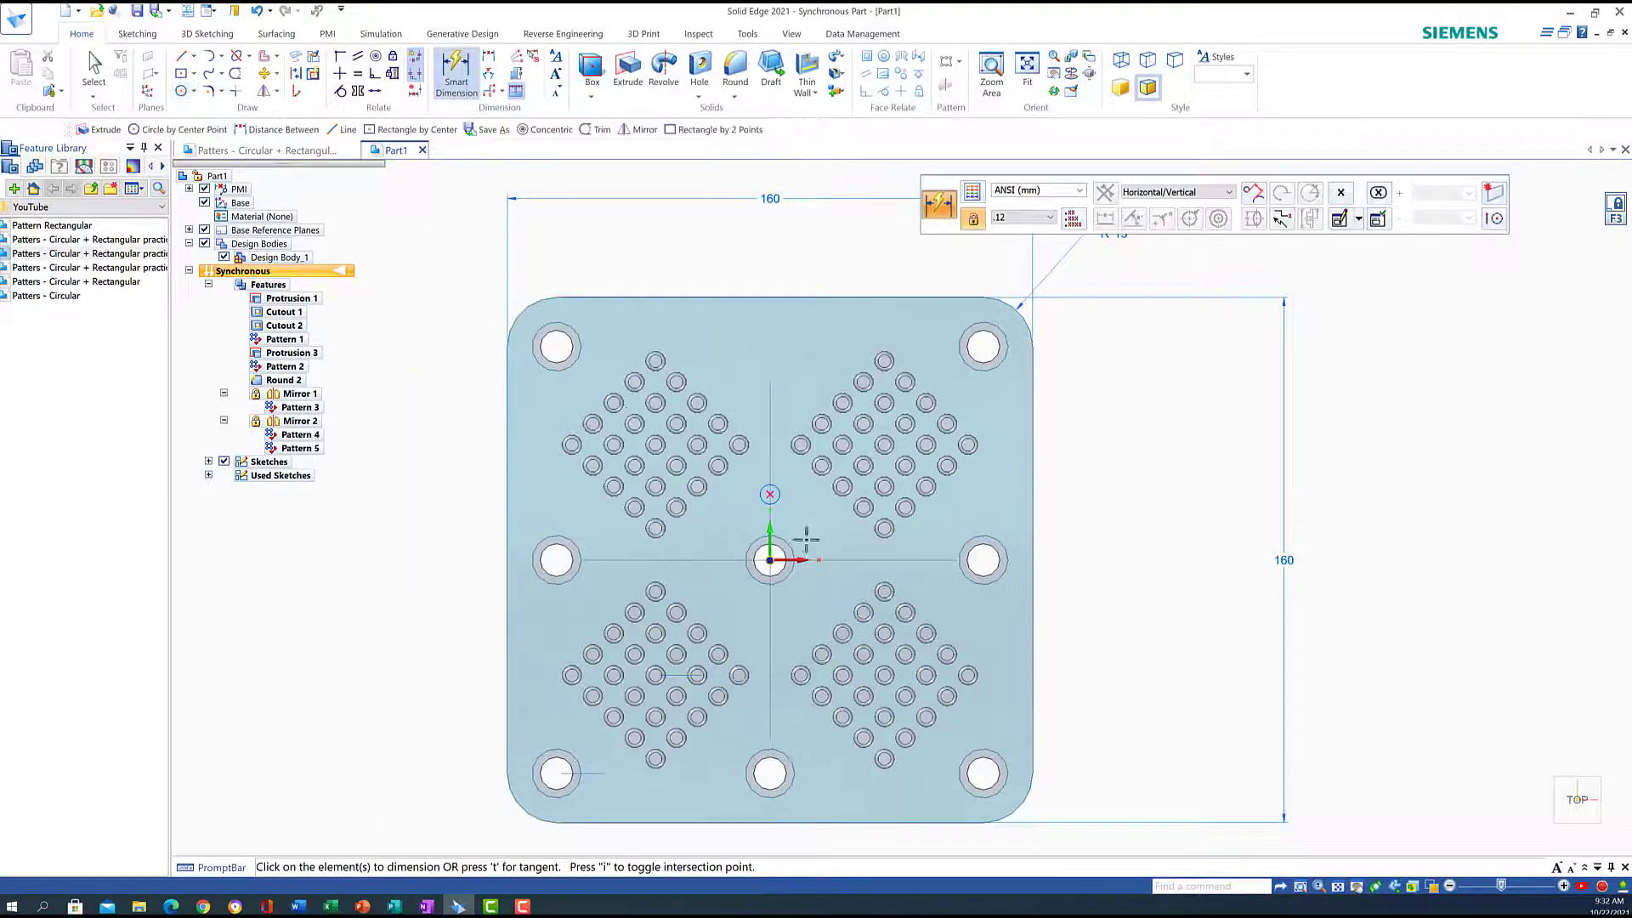
click(783, 571)
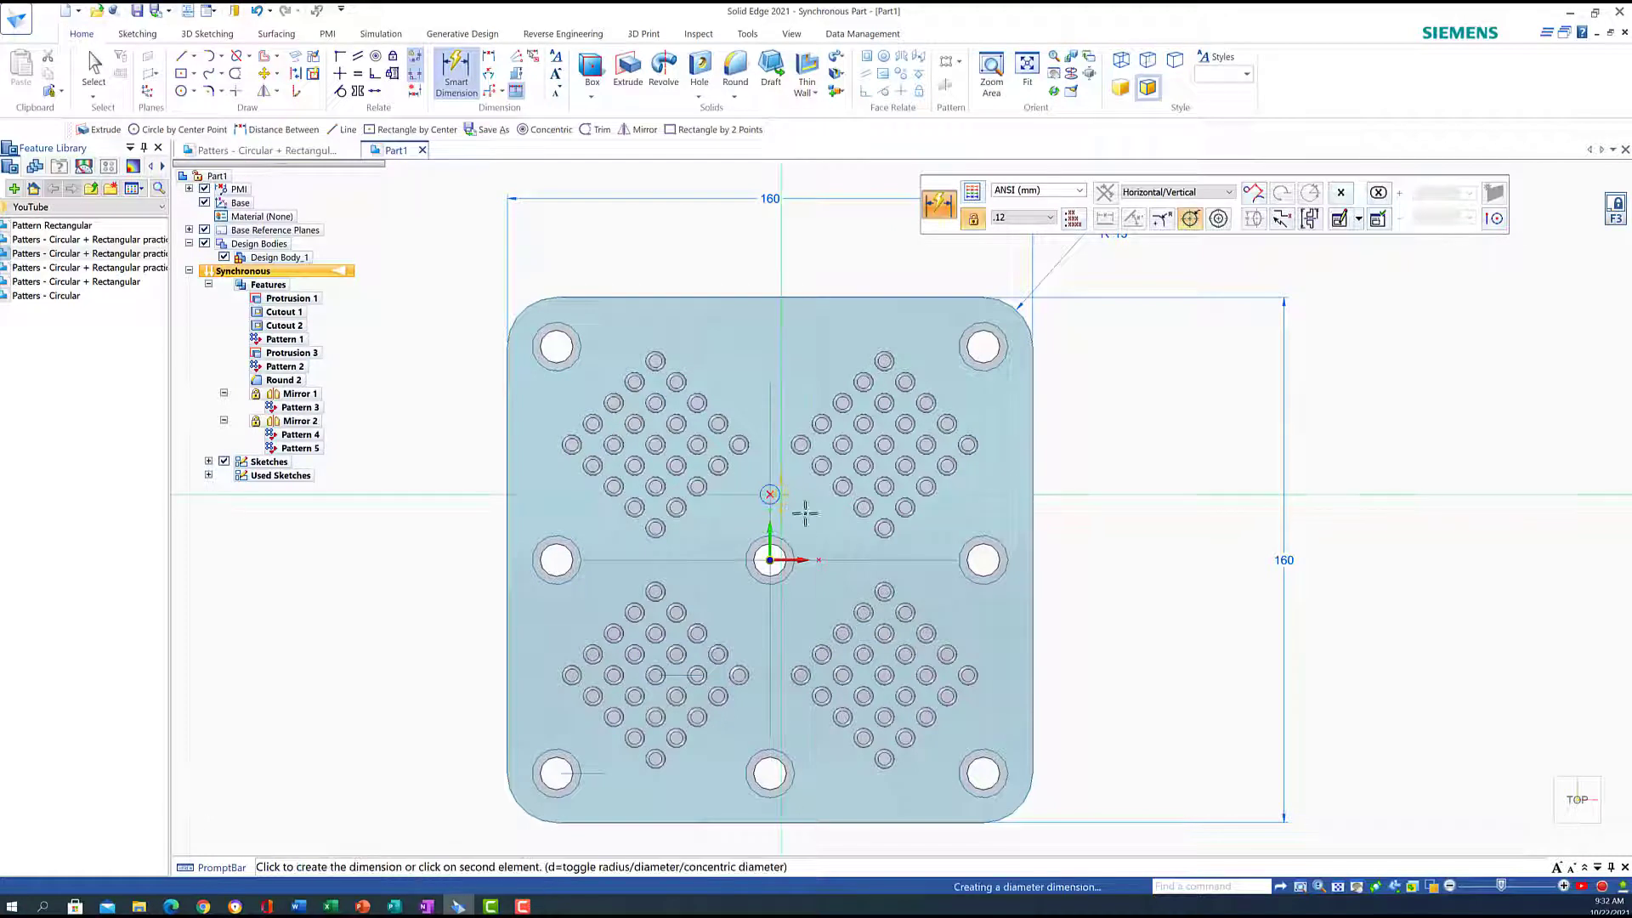
click(772, 559)
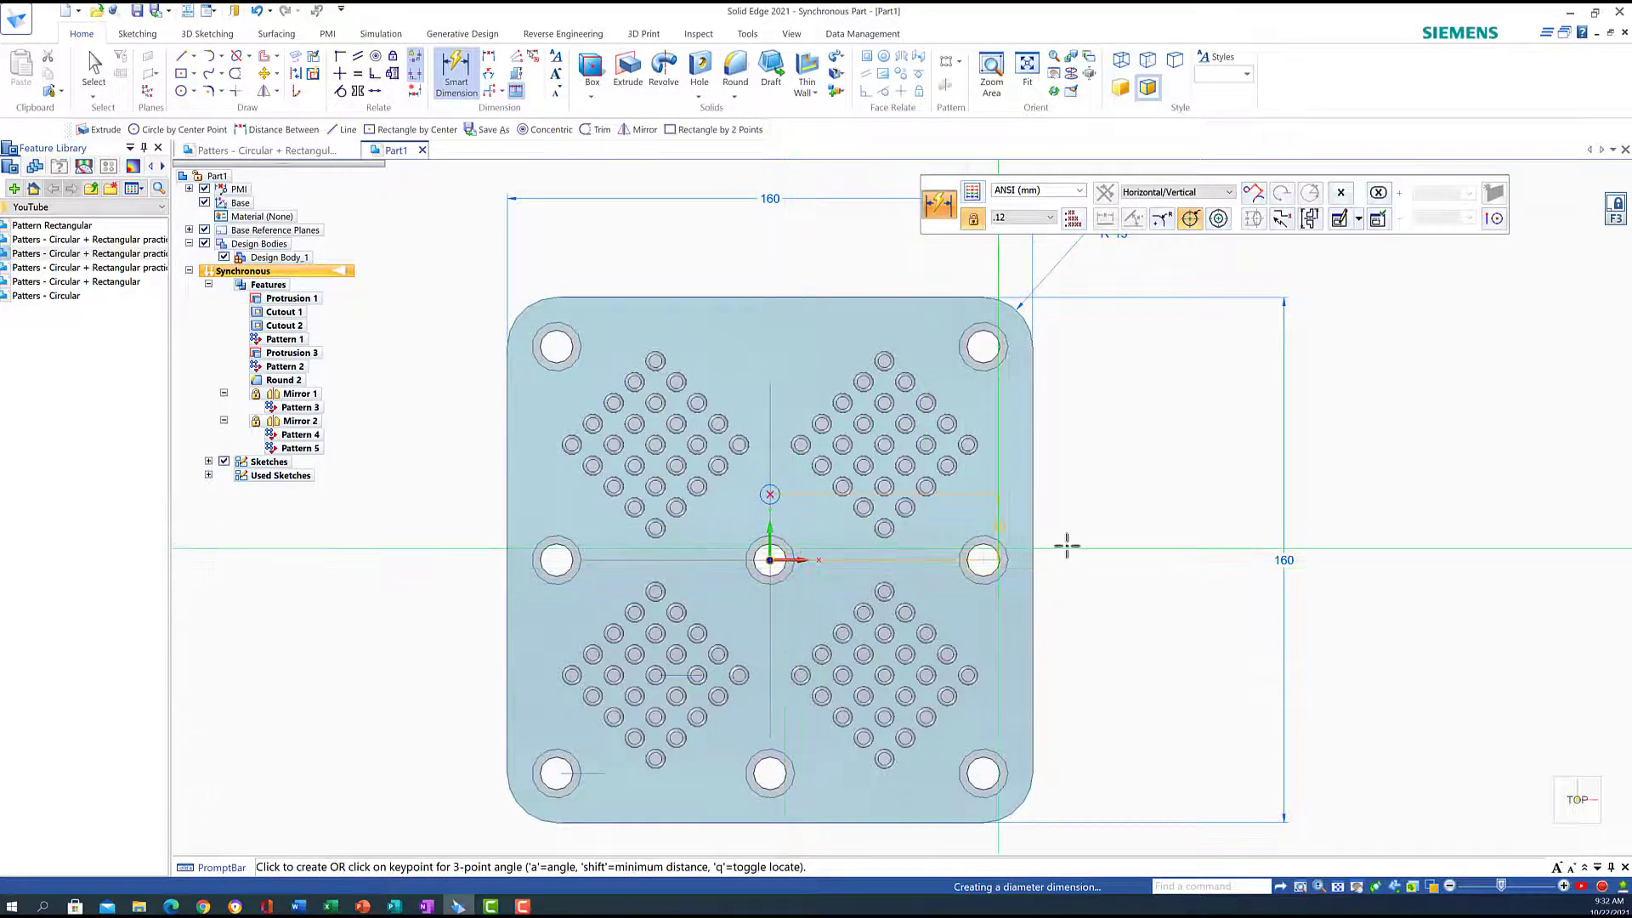
click(1116, 541)
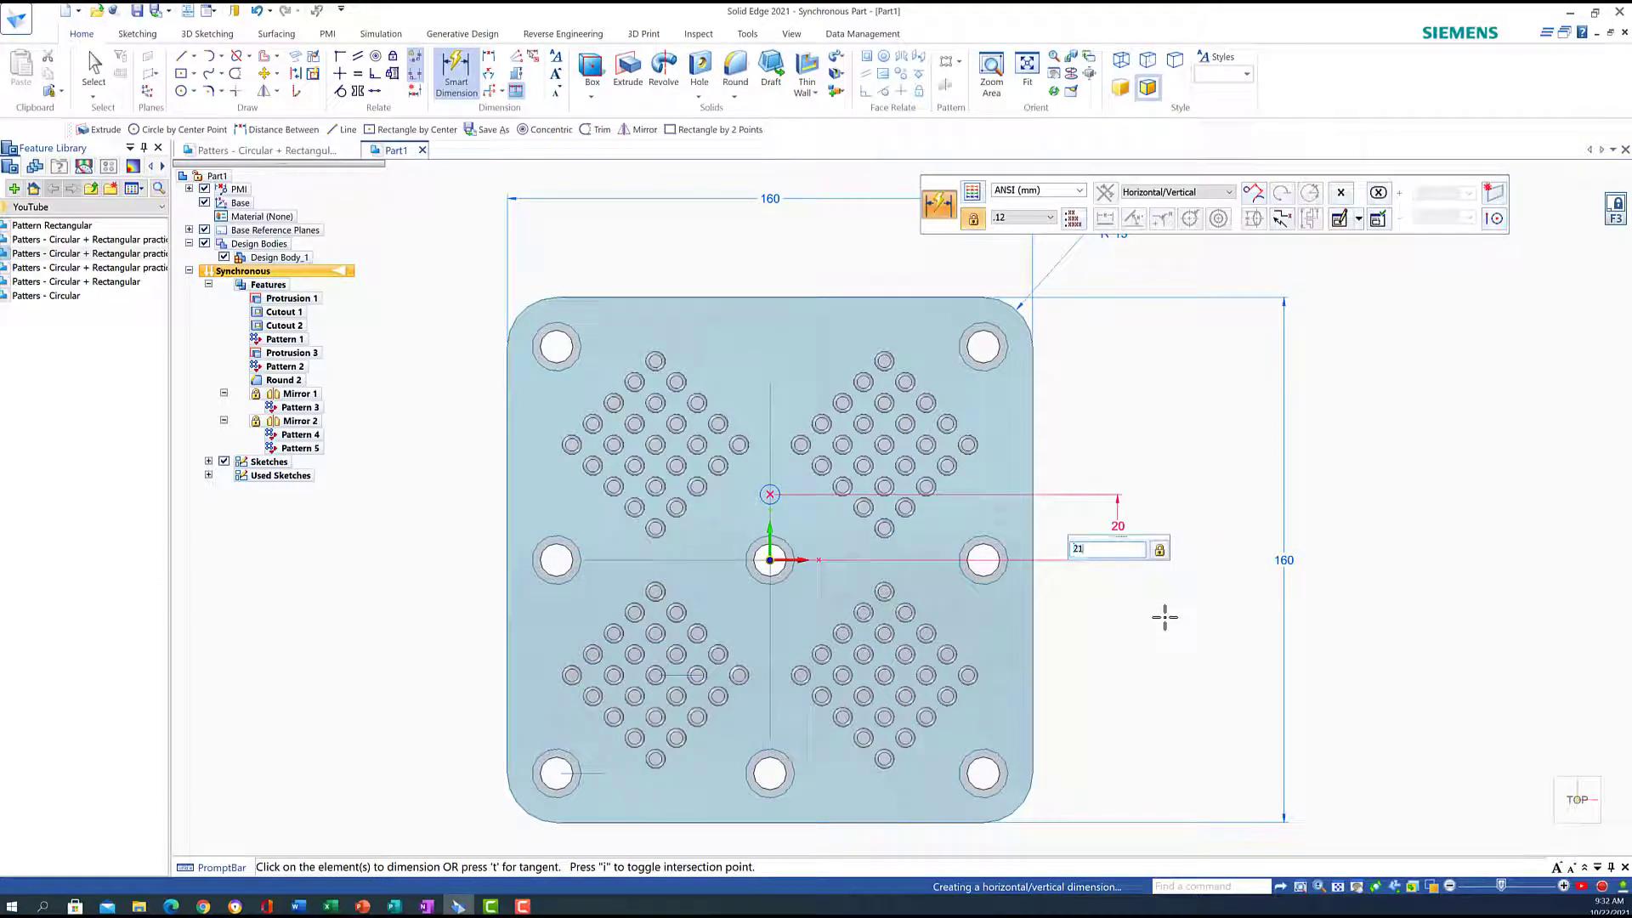
text(21)
key(Return)
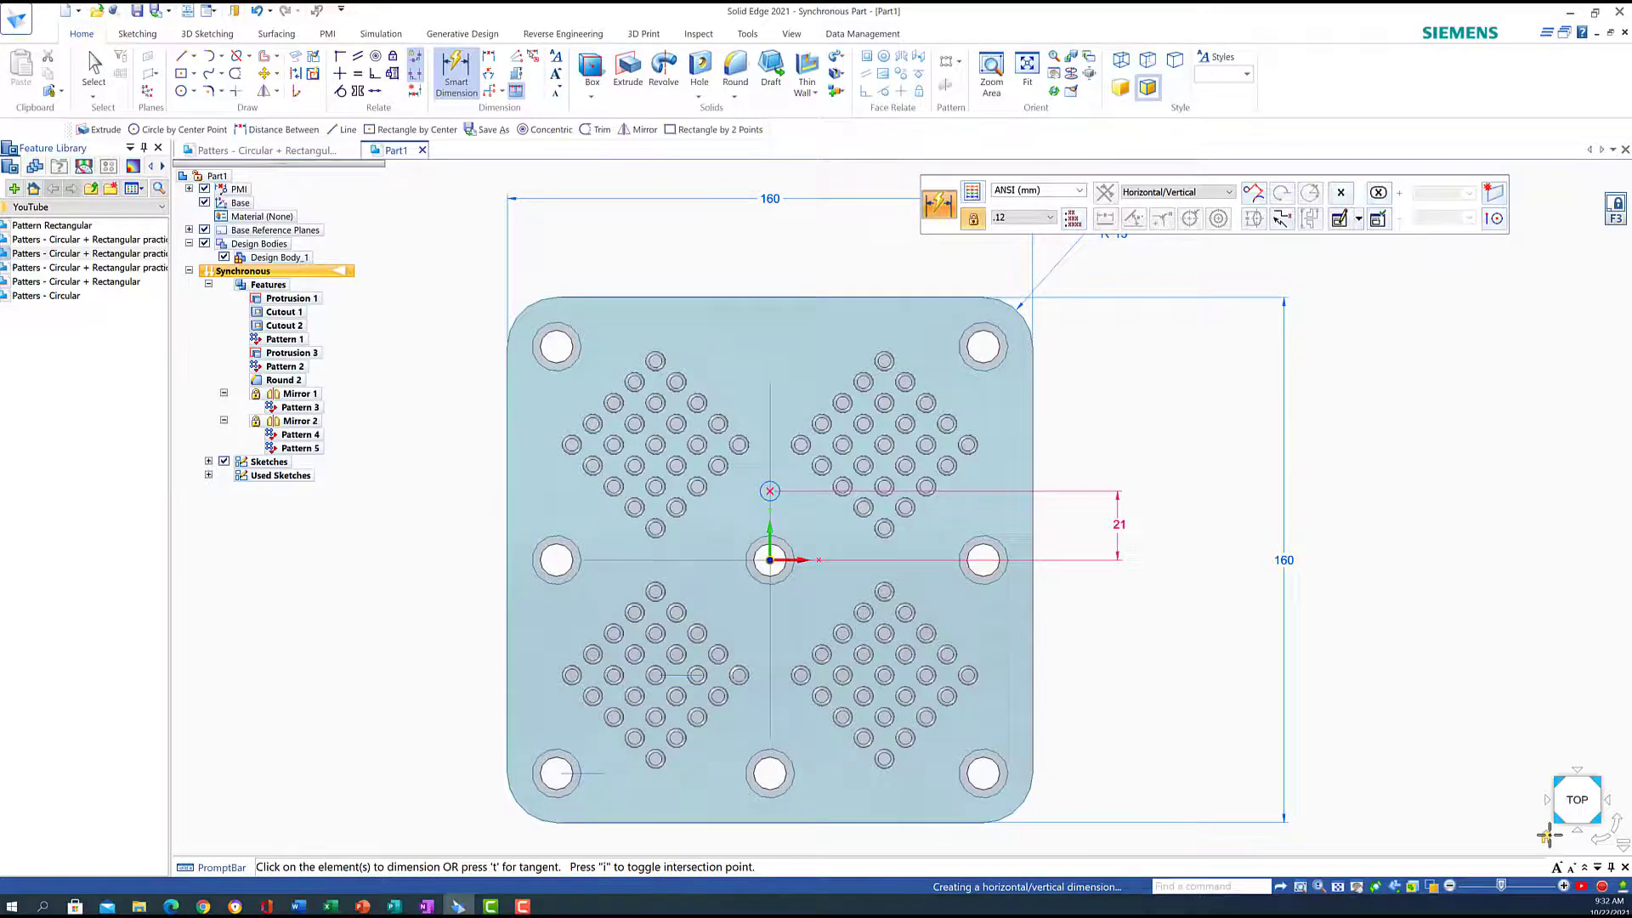
key(ctrl+i)
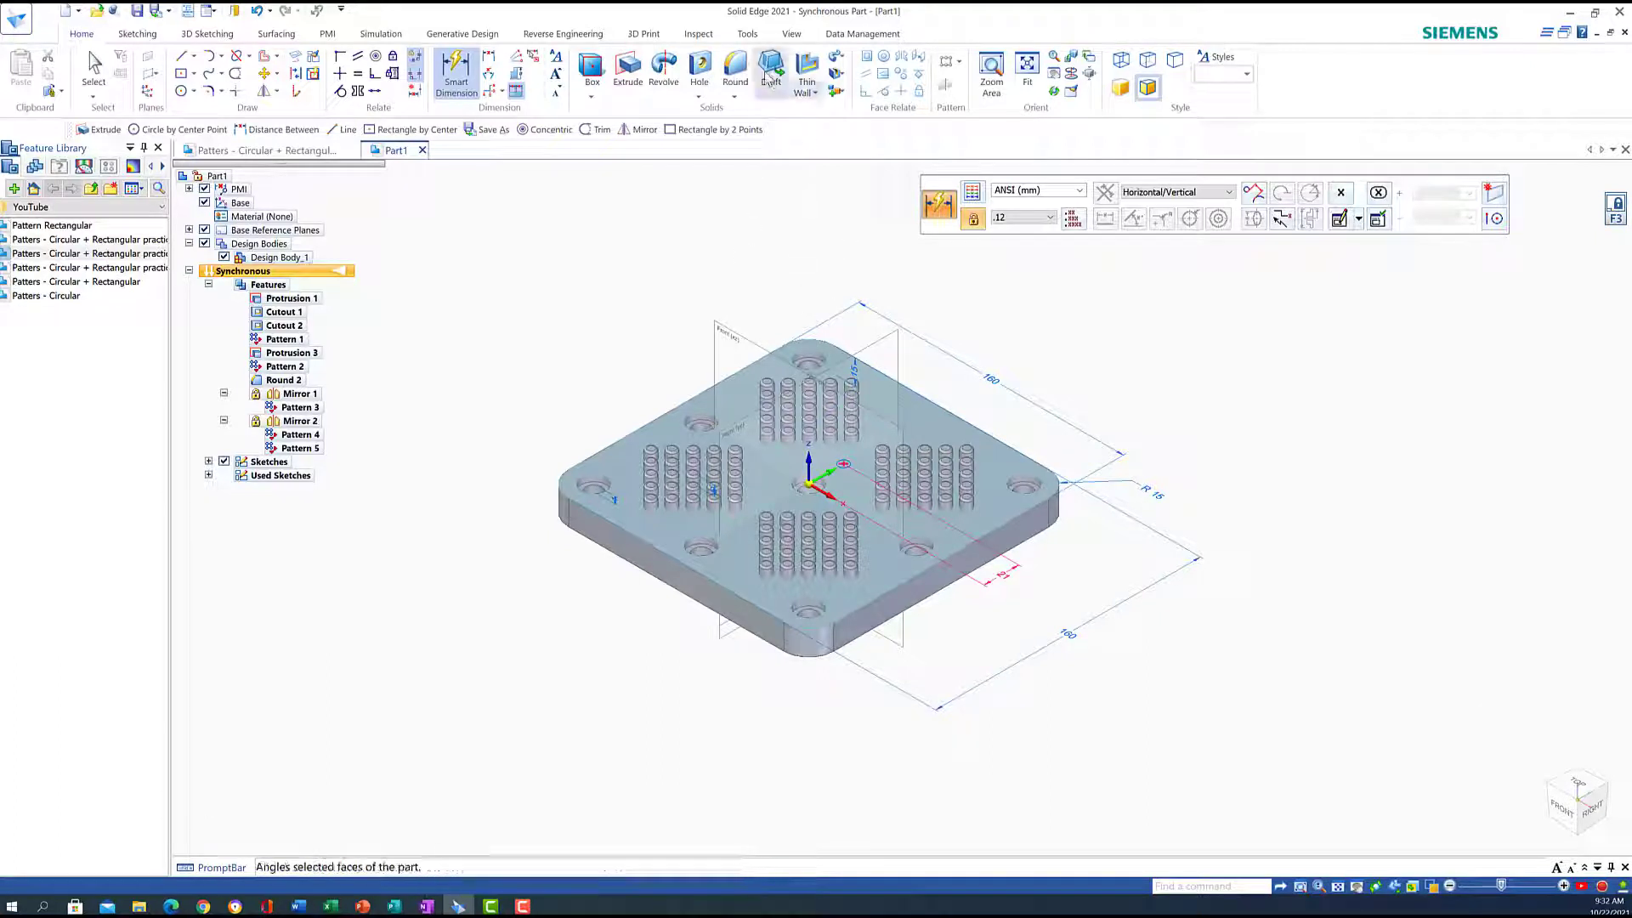
Extrude the 6 mm sketch circle above the centre hole into a pin (Protrusion 4)
click(627, 68)
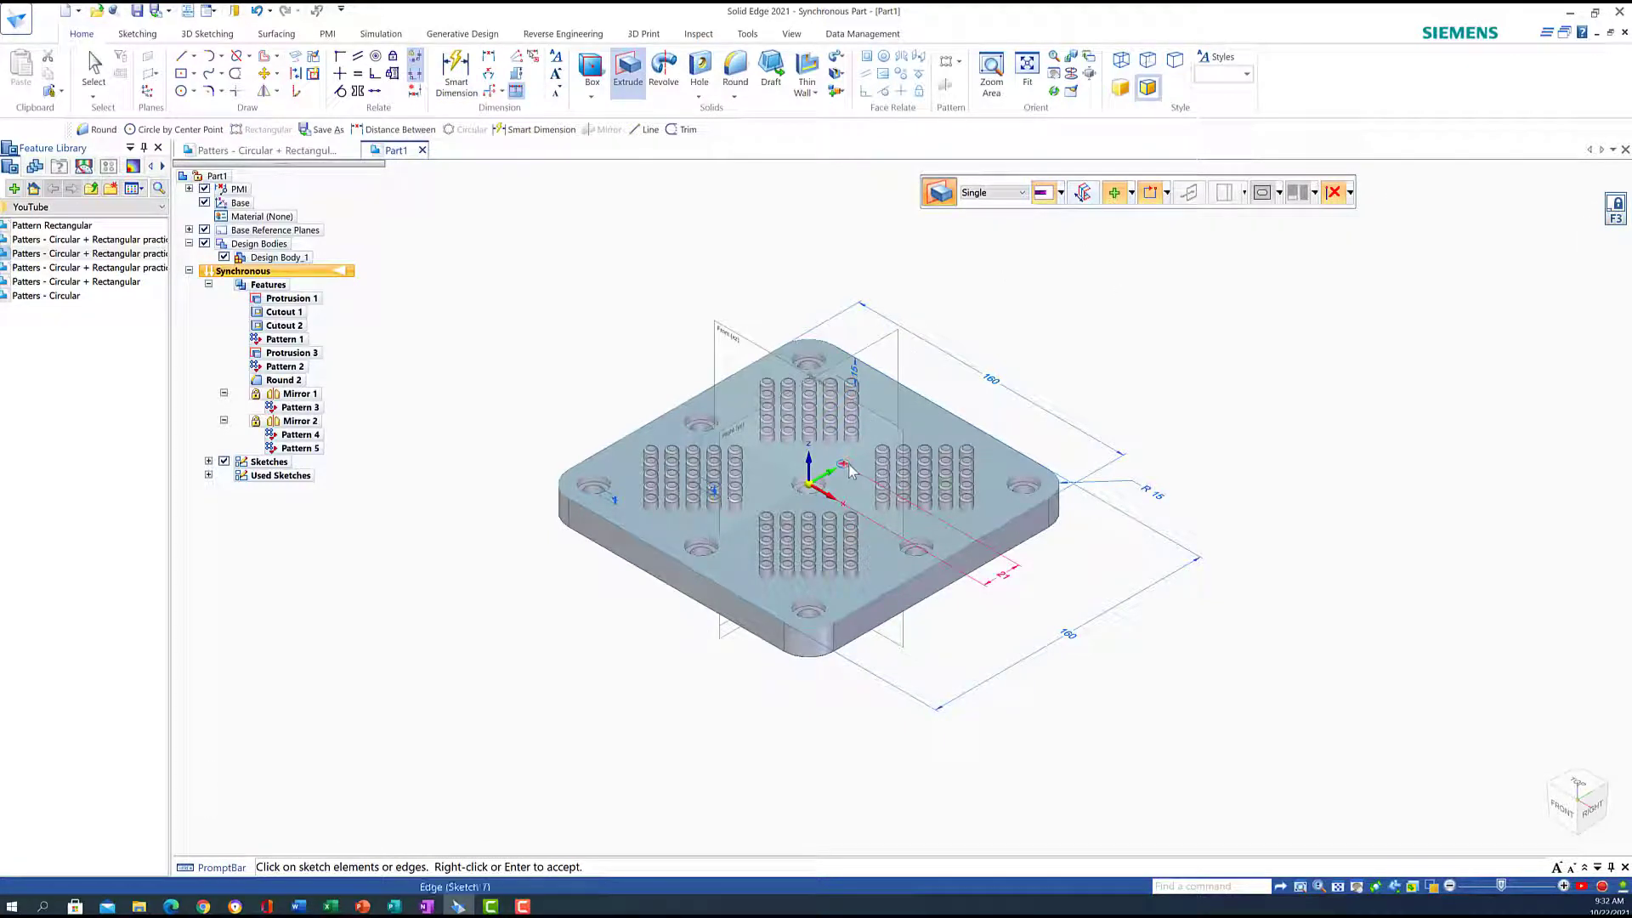
click(991, 75)
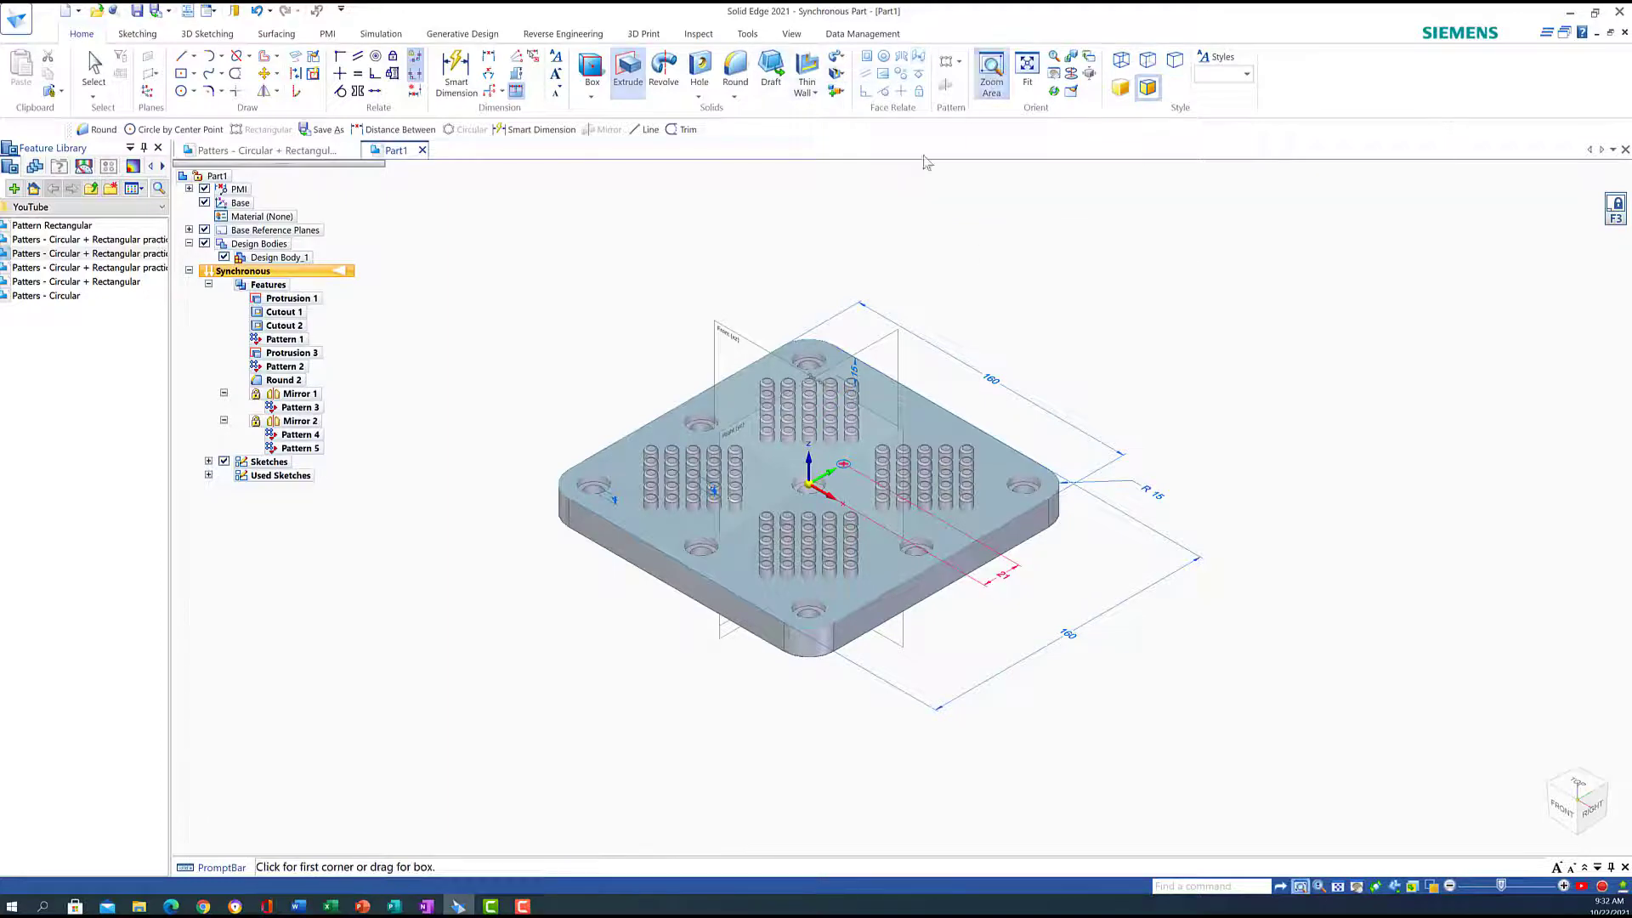
drag(751, 322, 884, 546)
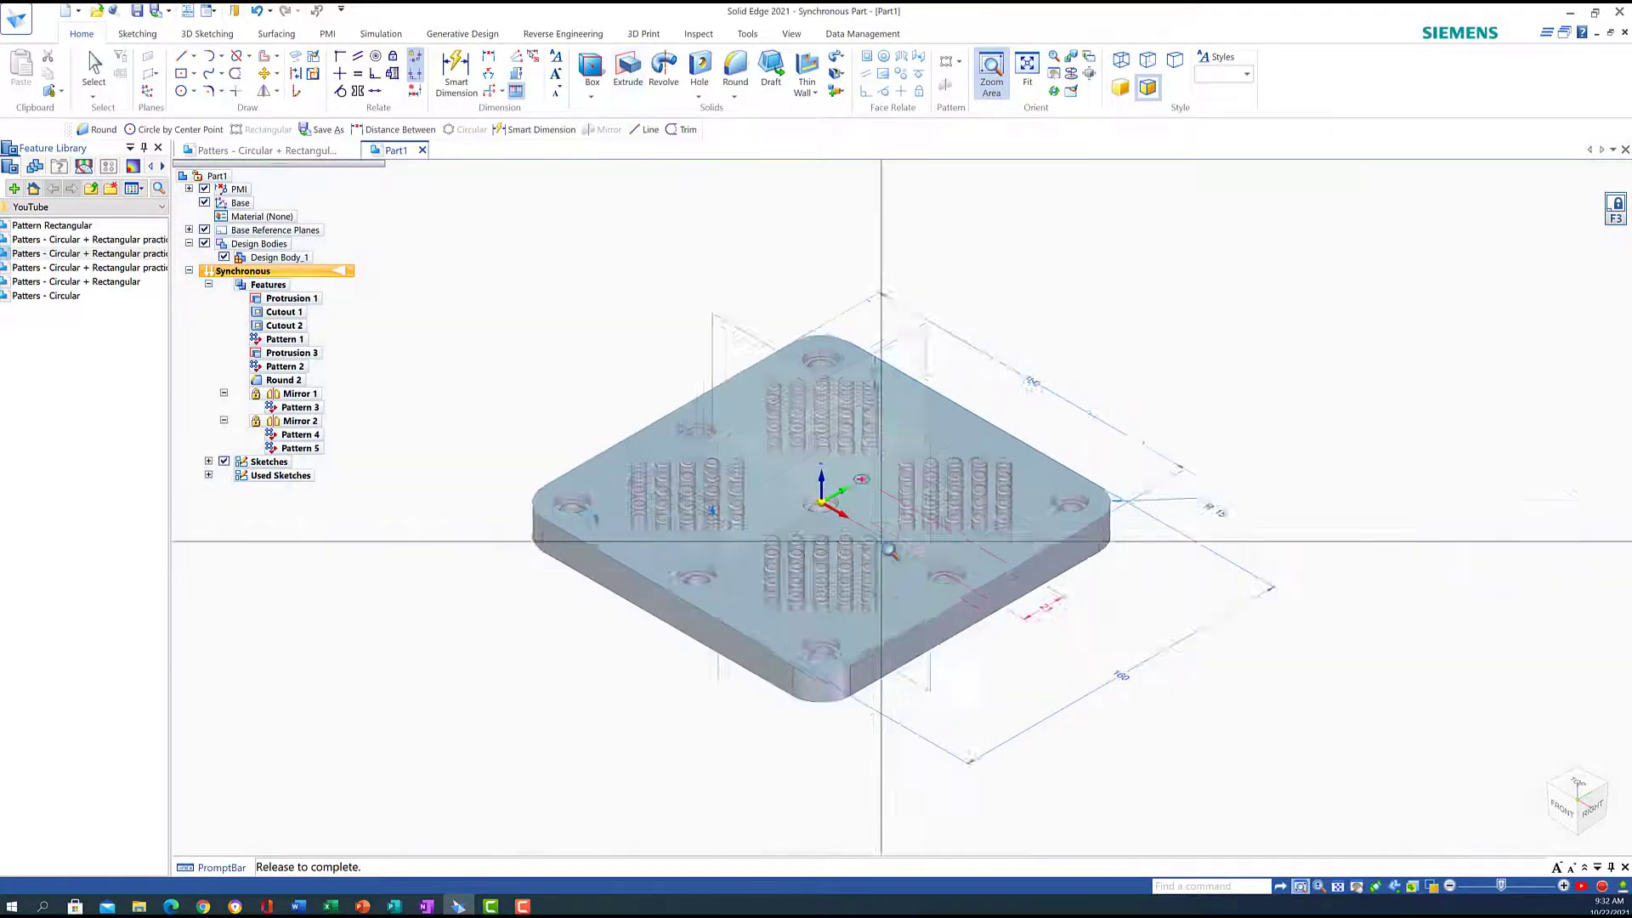
click(636, 73)
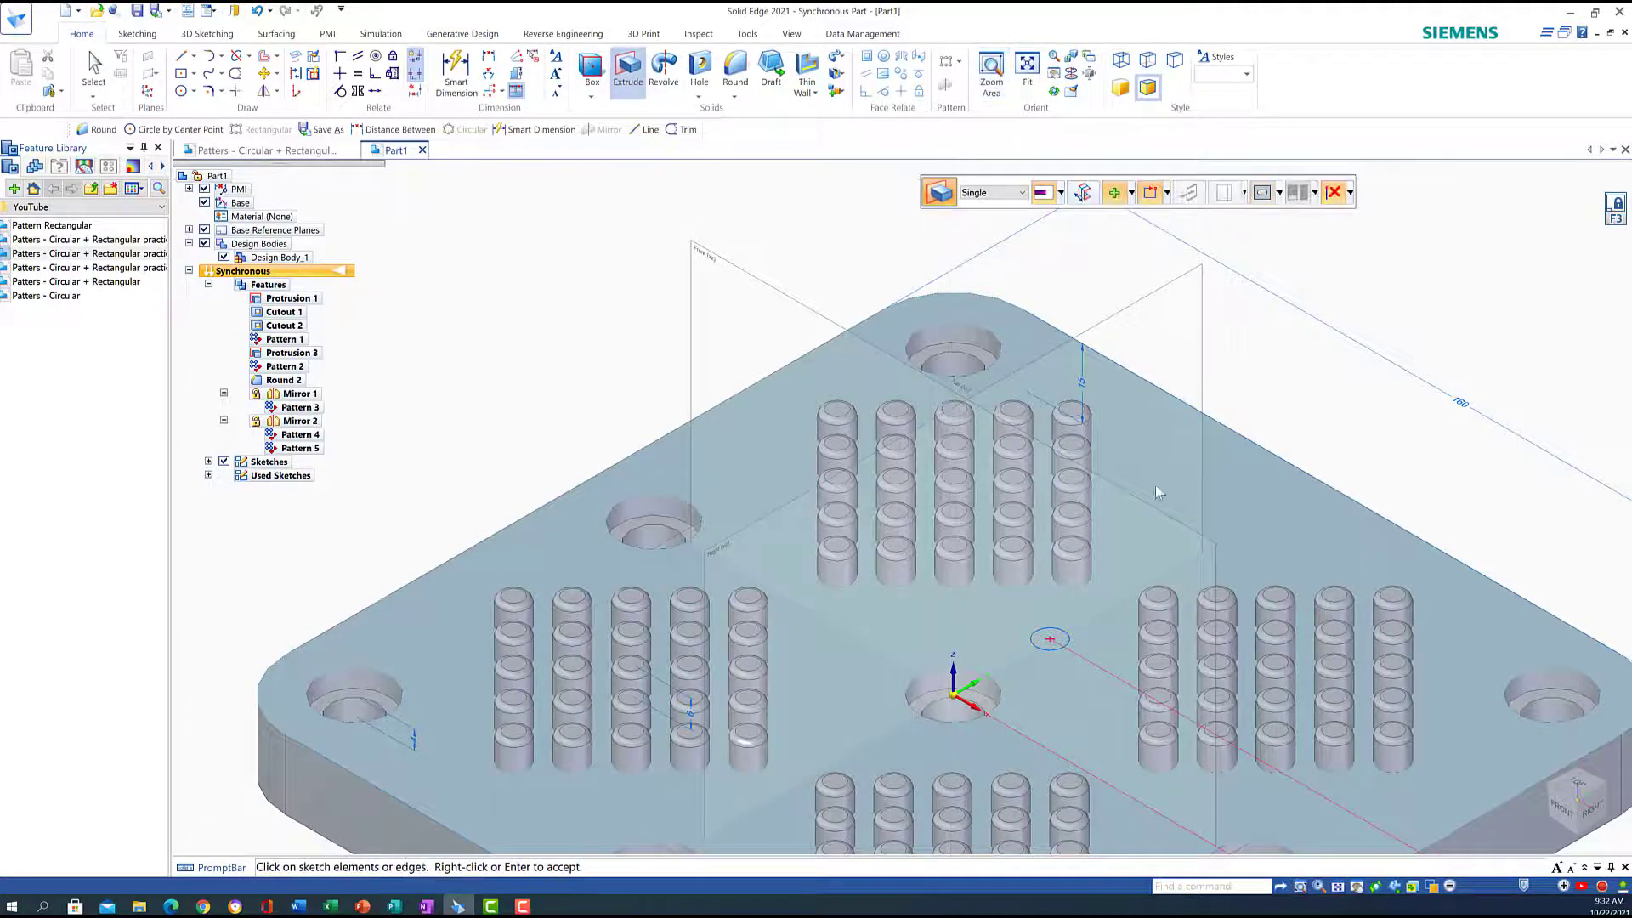
click(1053, 648)
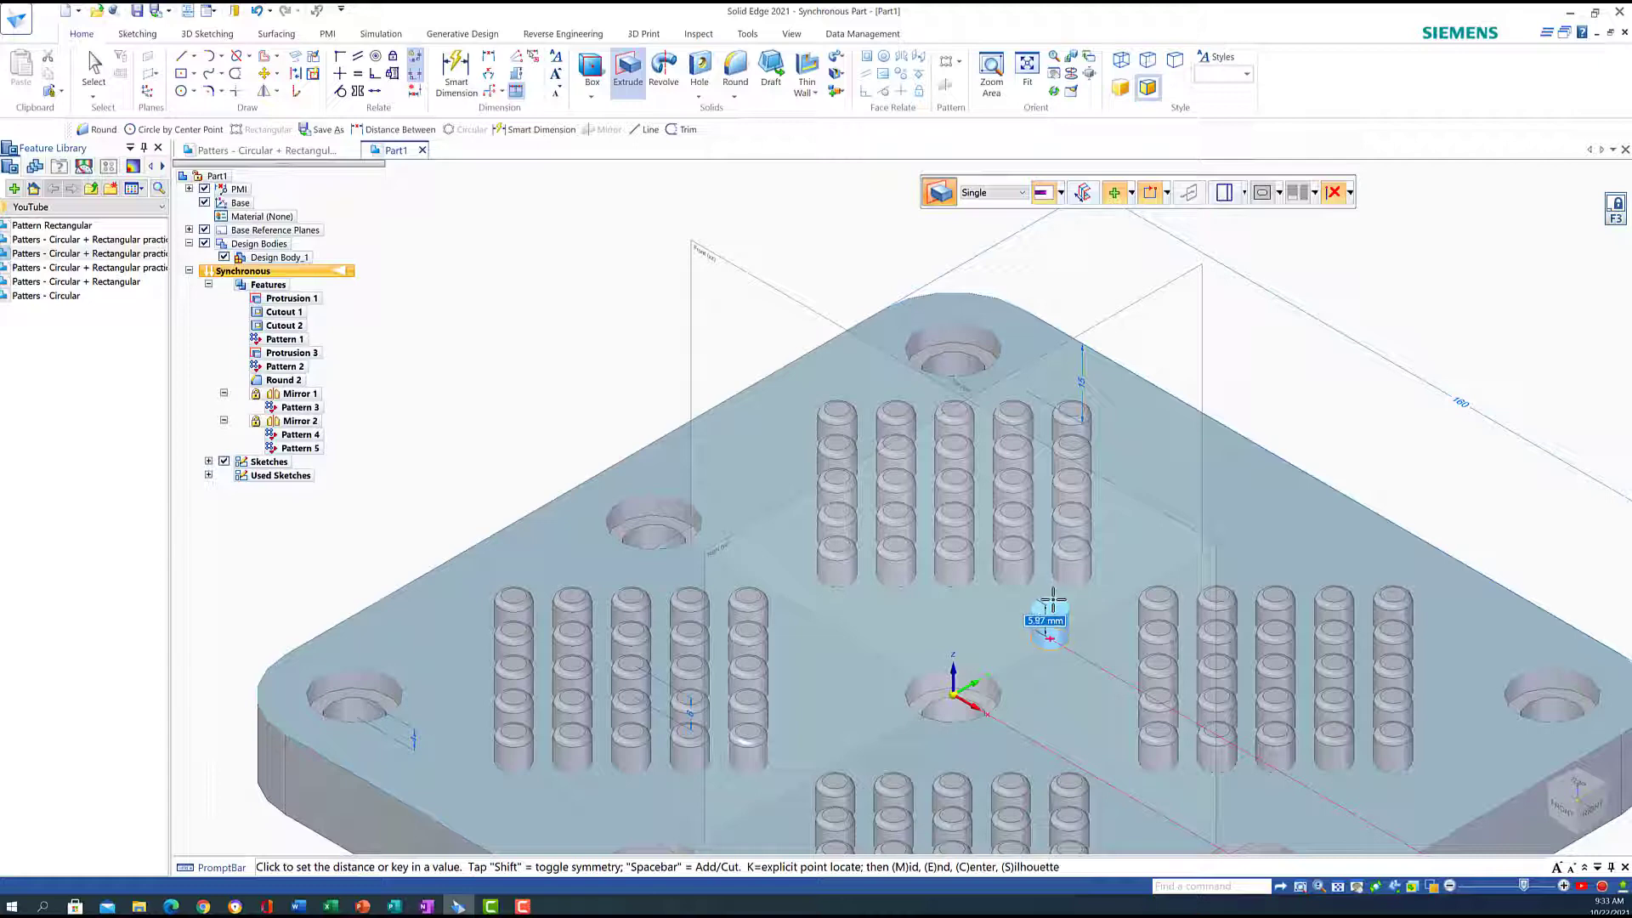
click(1053, 601)
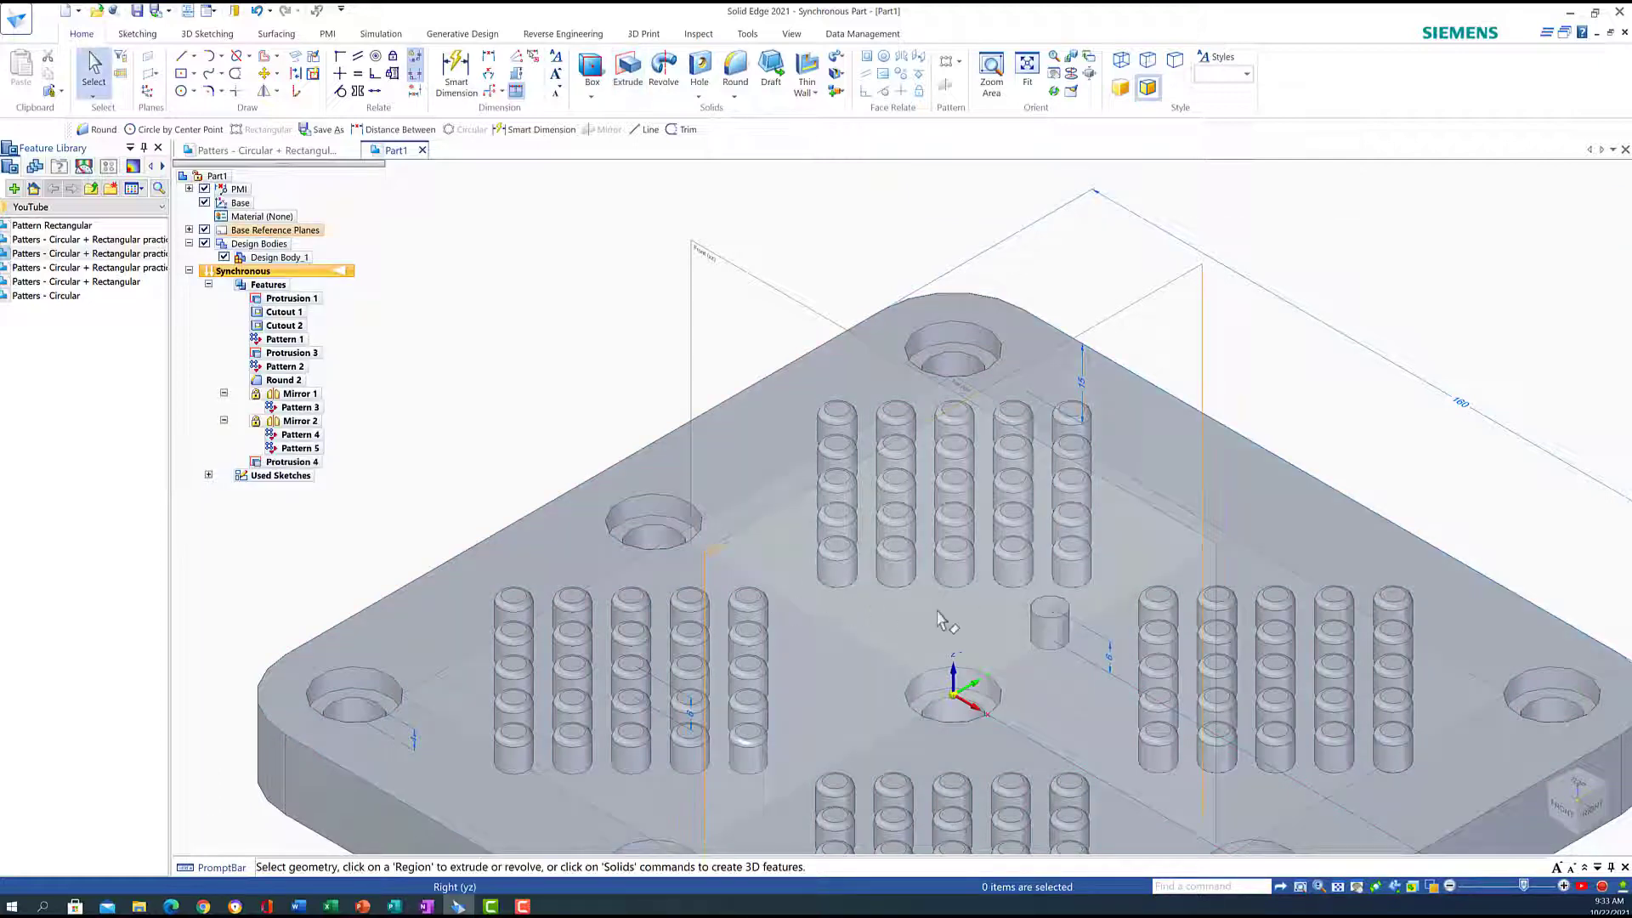
click(1572, 792)
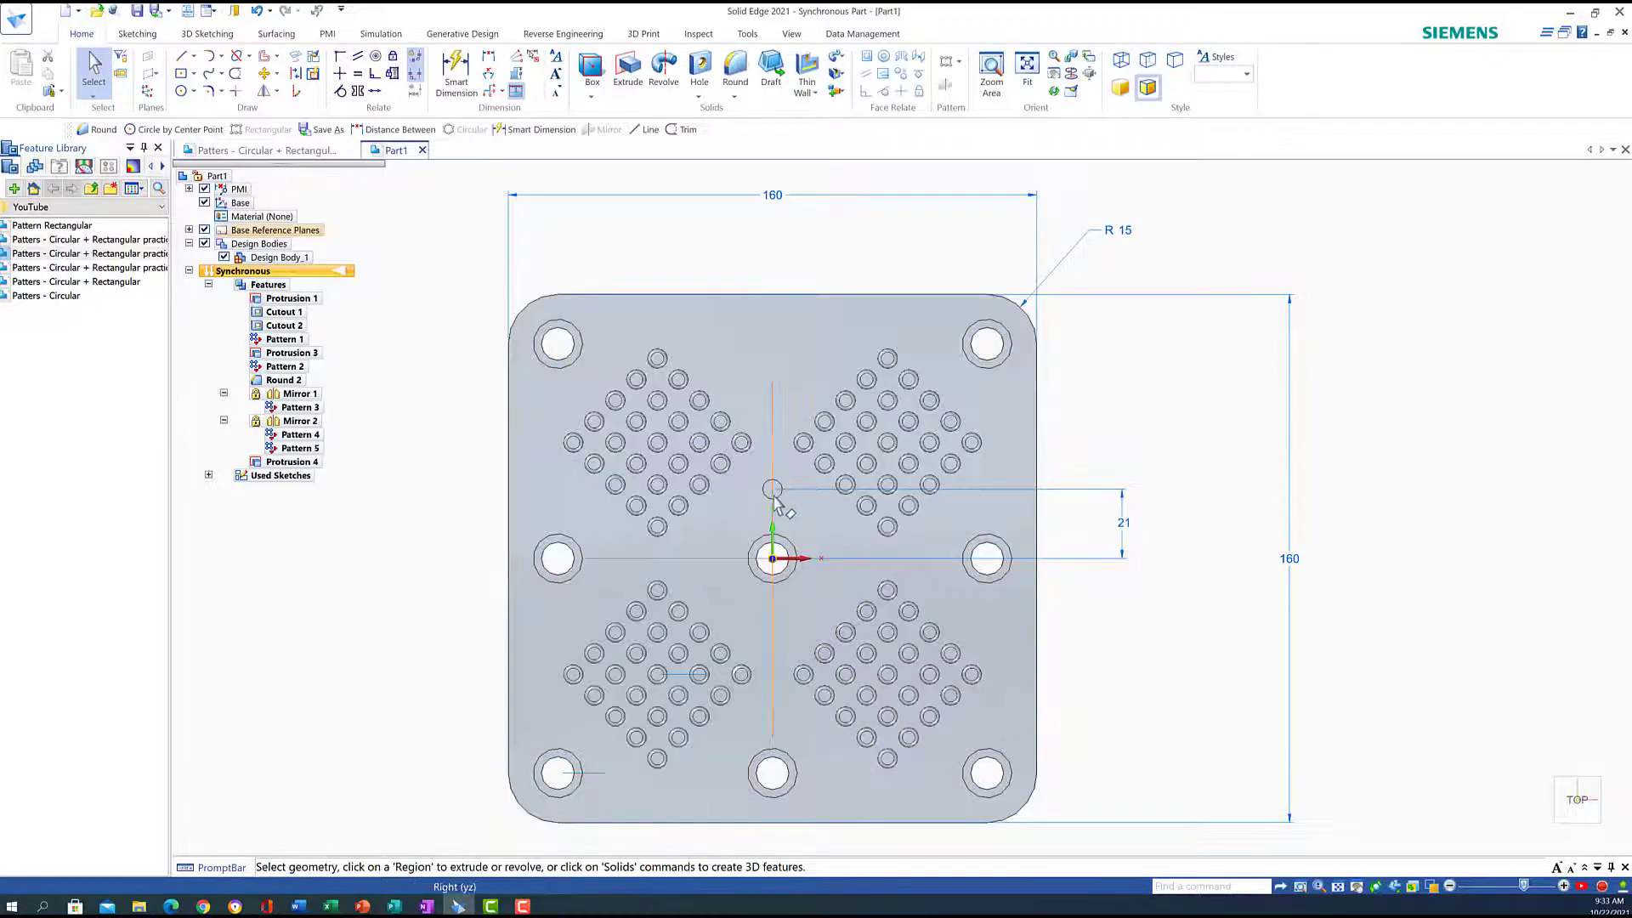
Round the top edge of the new centre pin with a 2 mm radius (Round 3)
click(1547, 840)
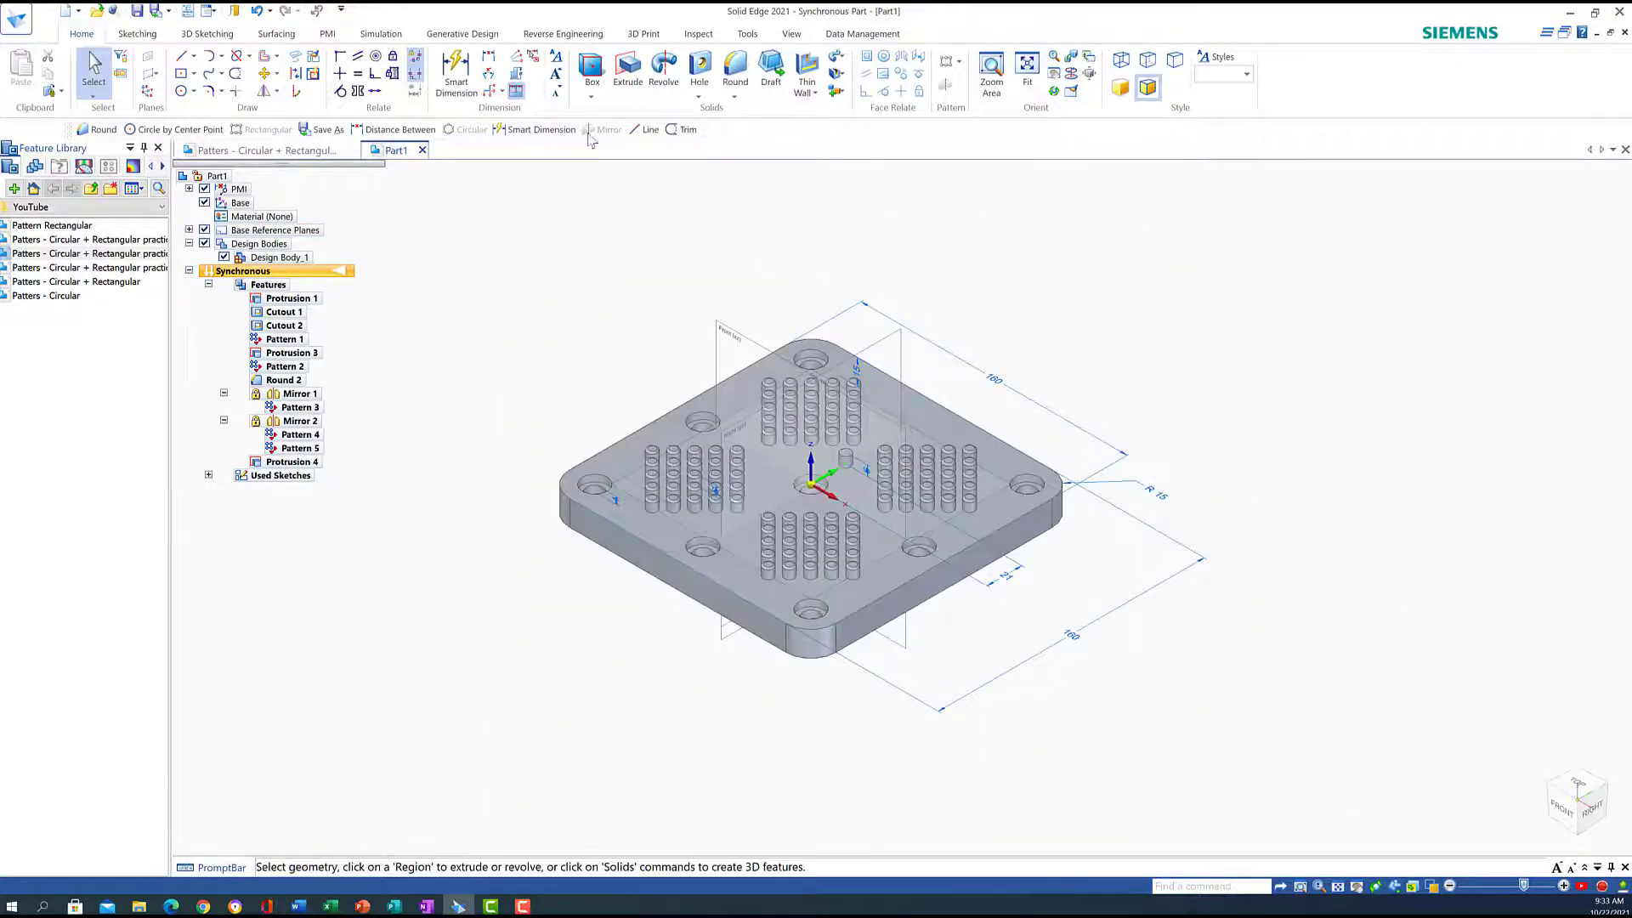
click(729, 68)
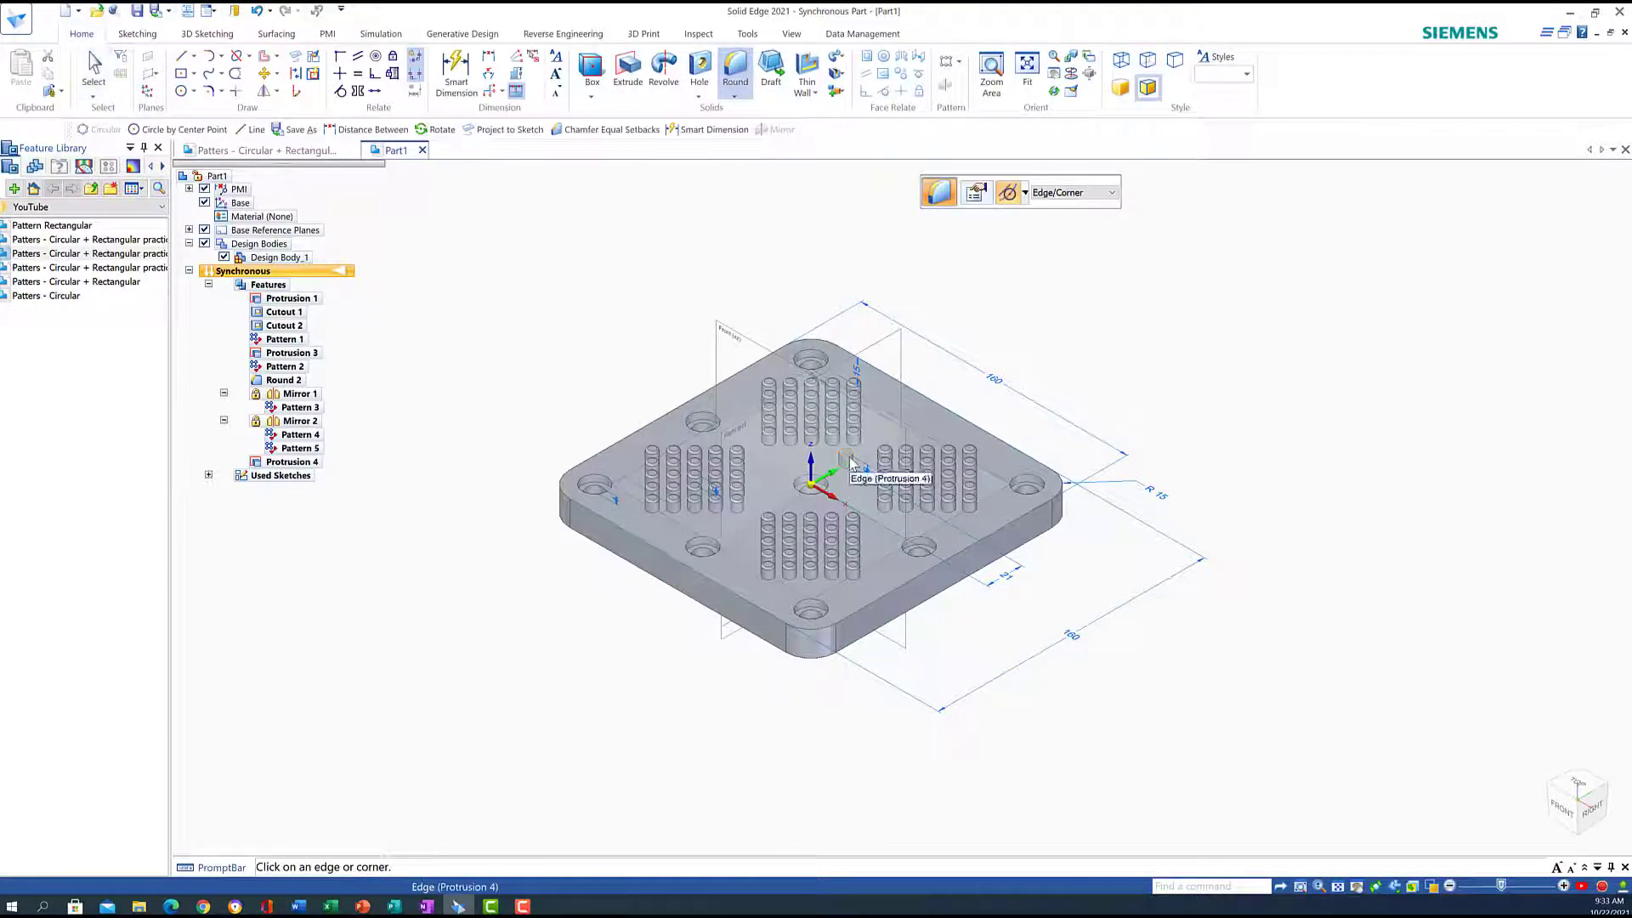
click(850, 463)
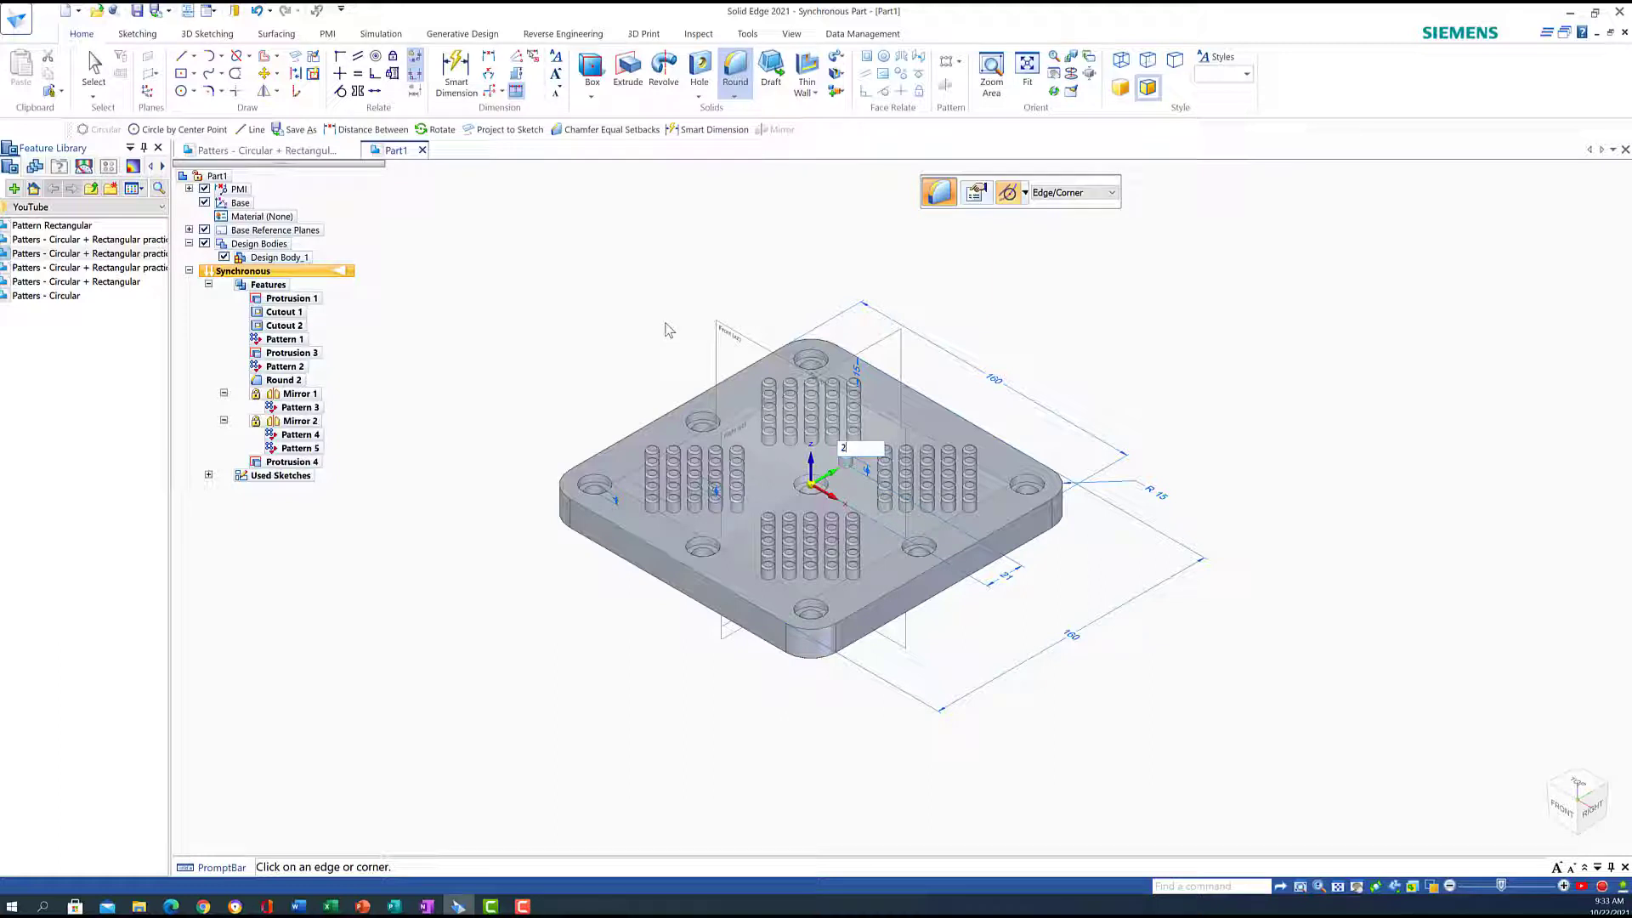
text(2)
key(Return)
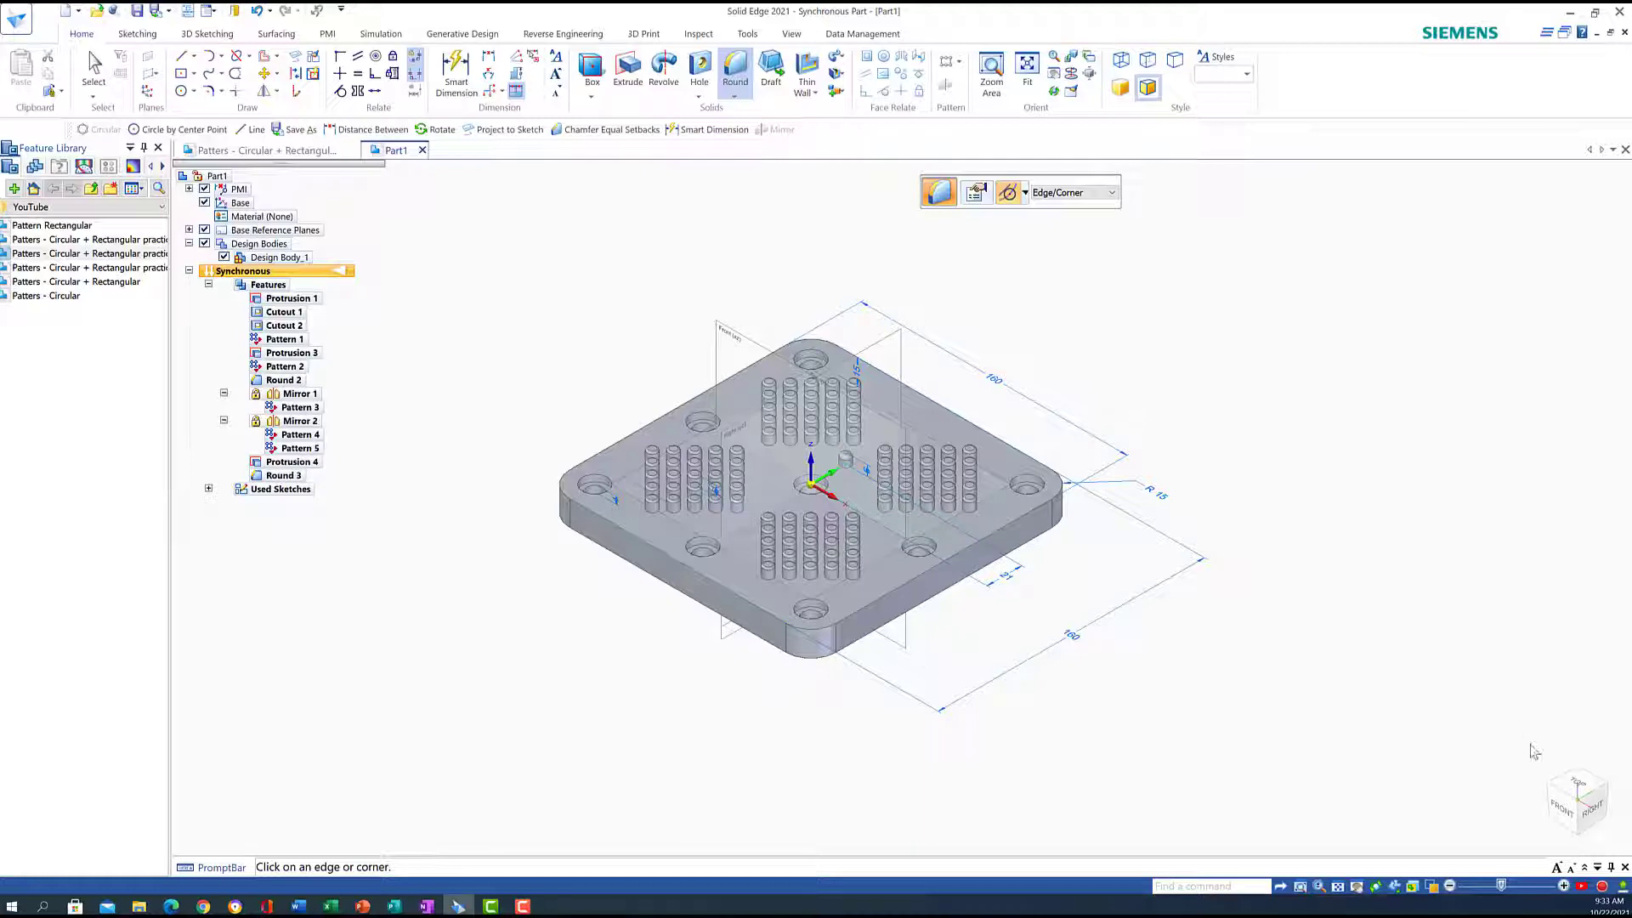
click(1577, 783)
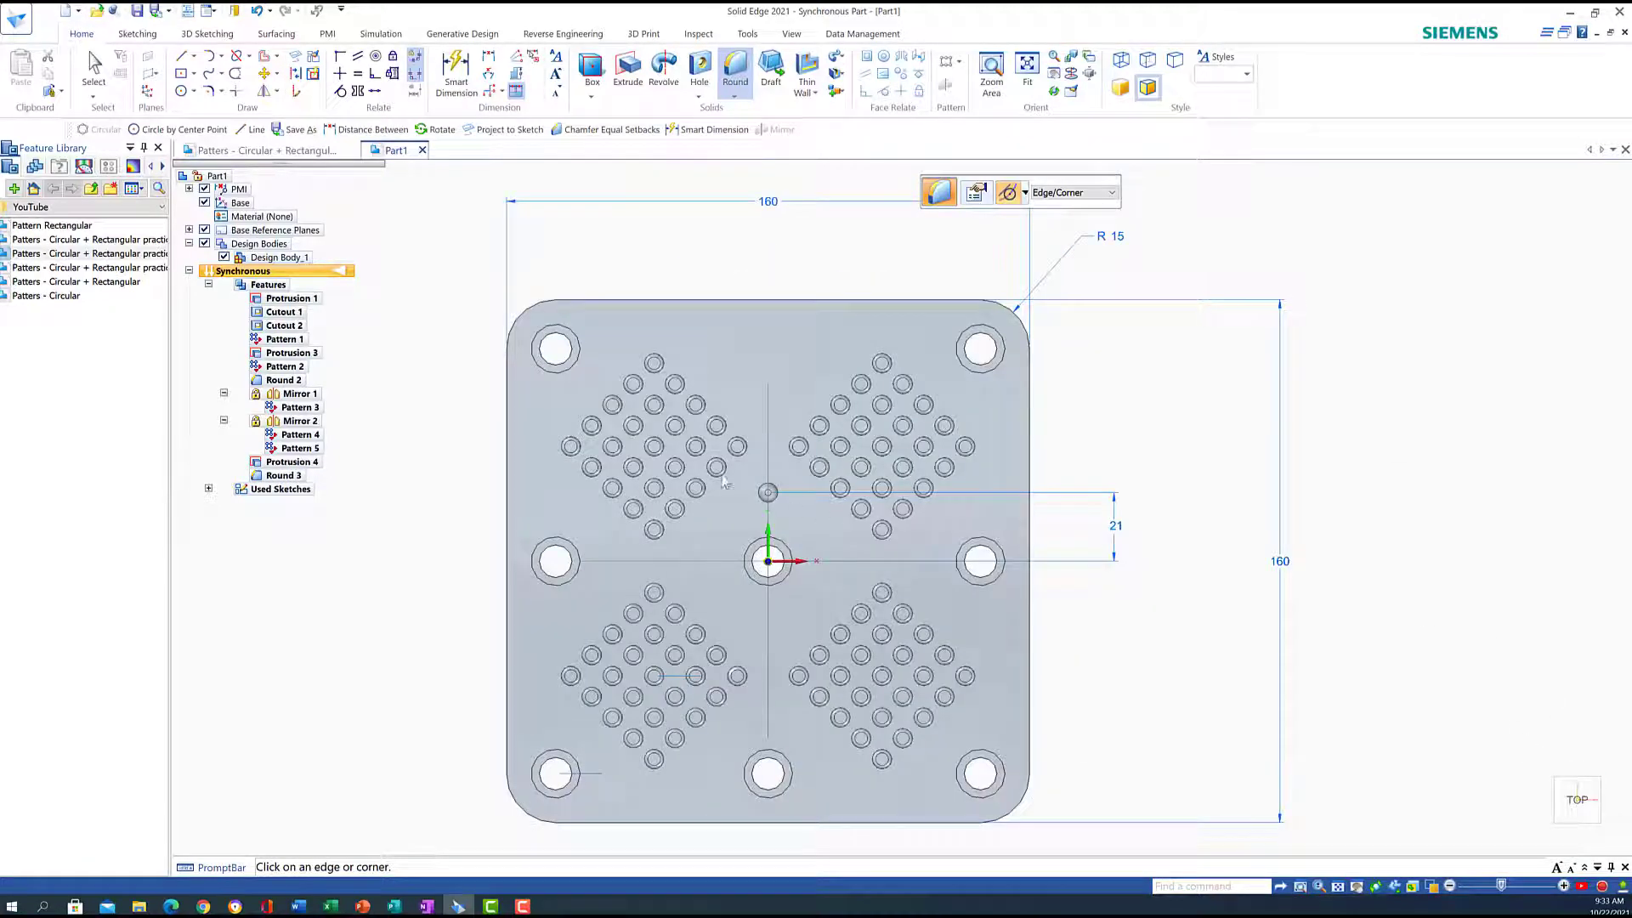
Select the 2 mm-rounded pin above the centre hole and start a Circular pattern
click(991, 68)
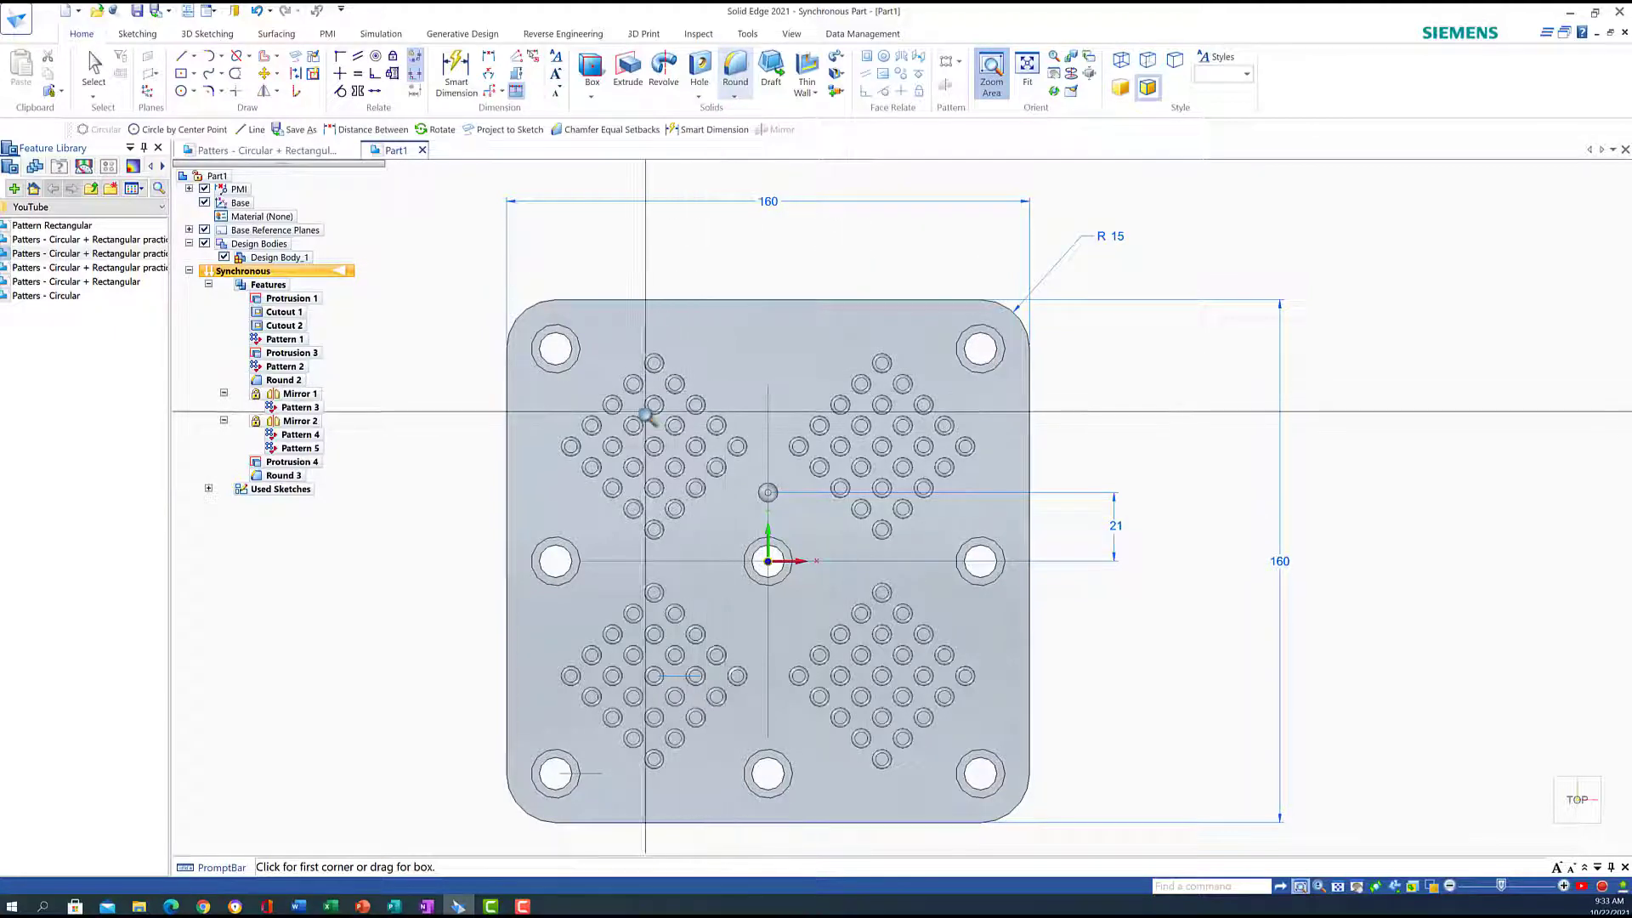
drag(646, 414, 814, 705)
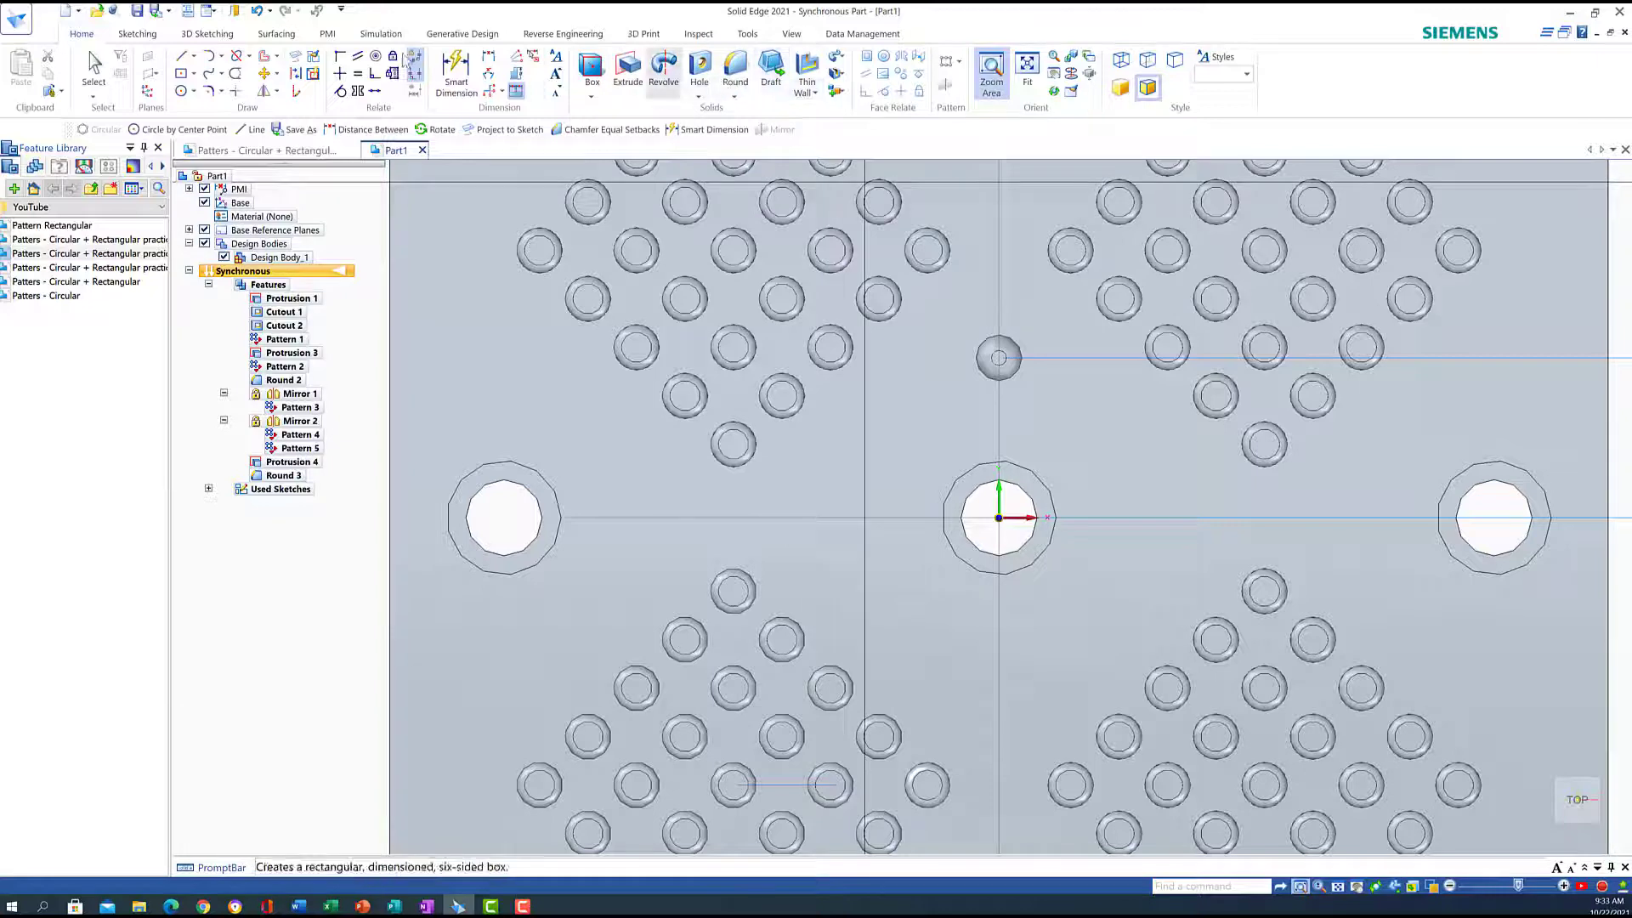
click(93, 68)
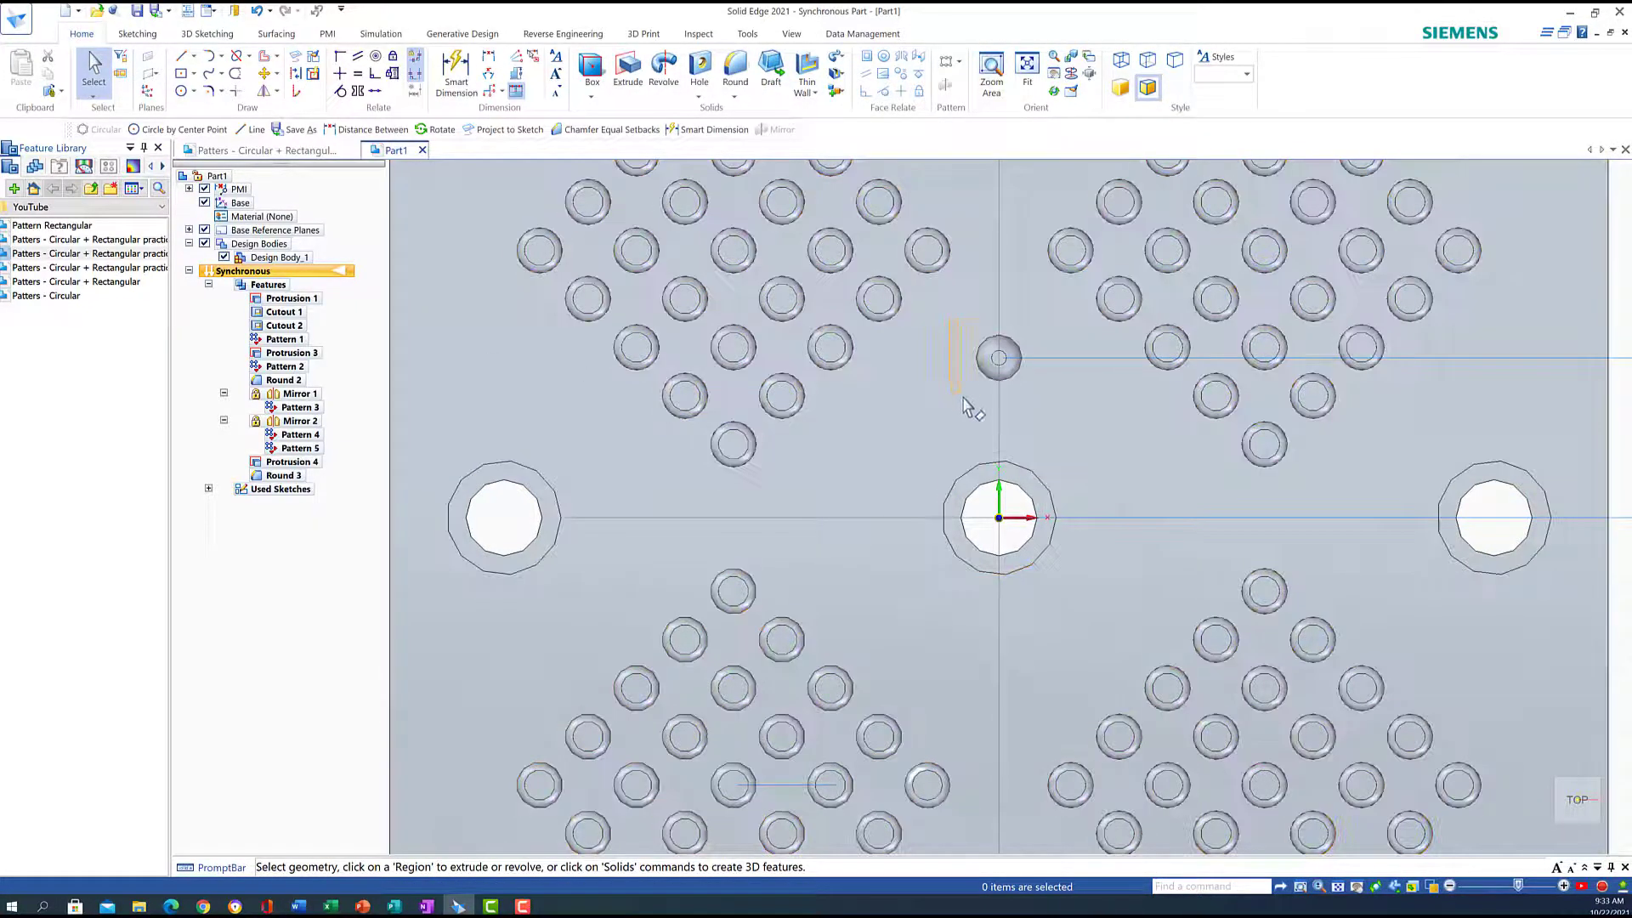
click(999, 390)
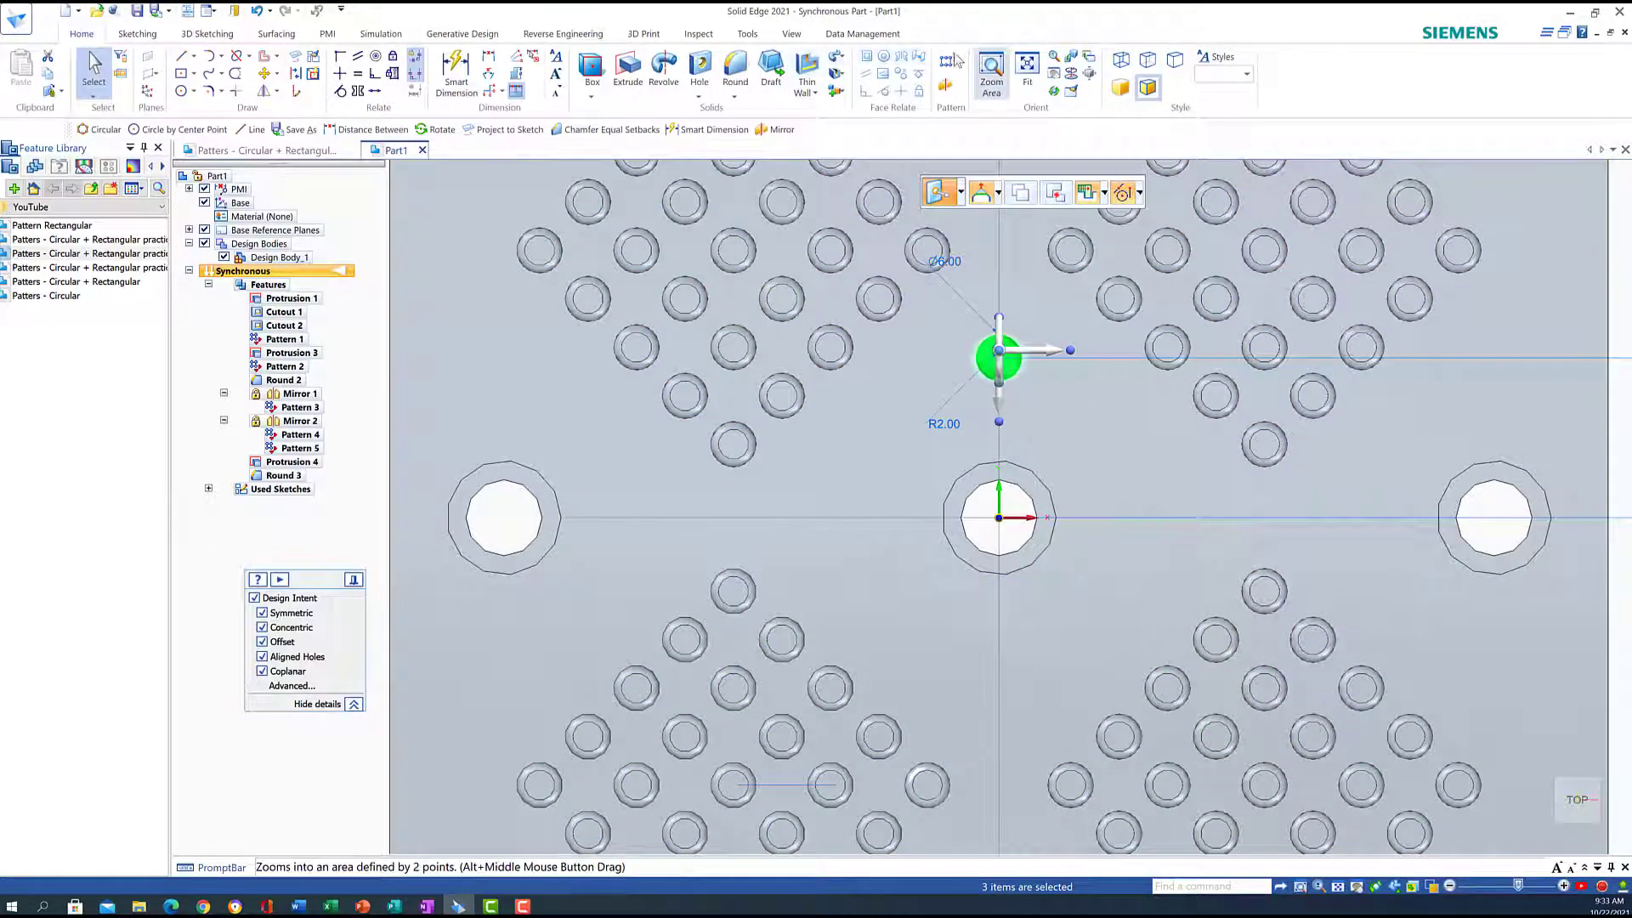
click(959, 63)
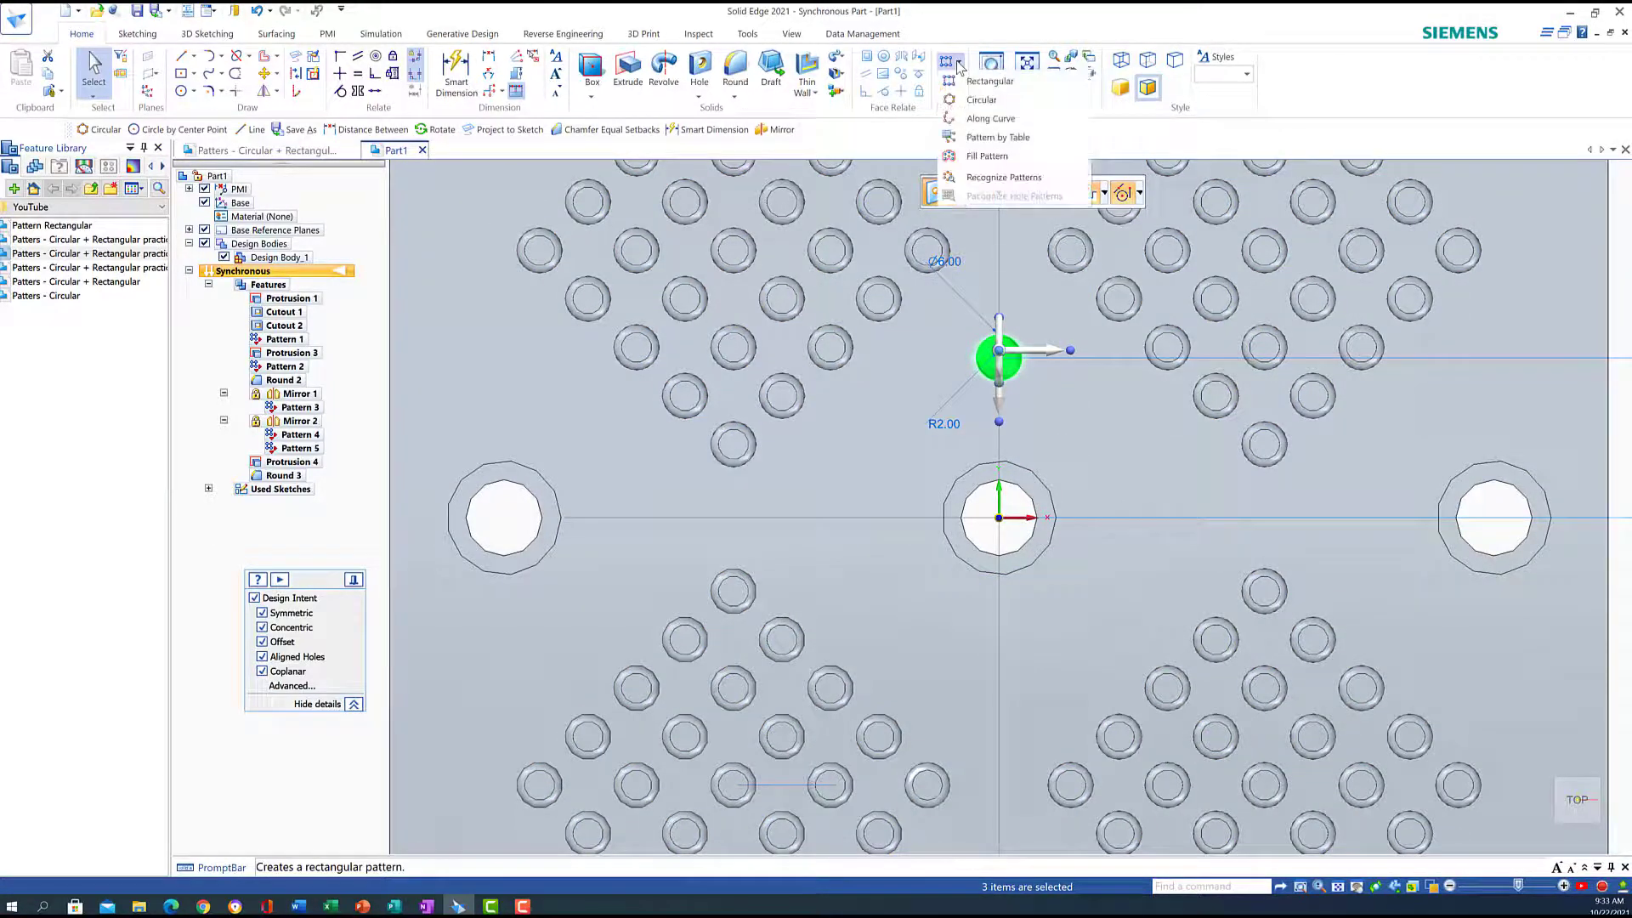
click(979, 101)
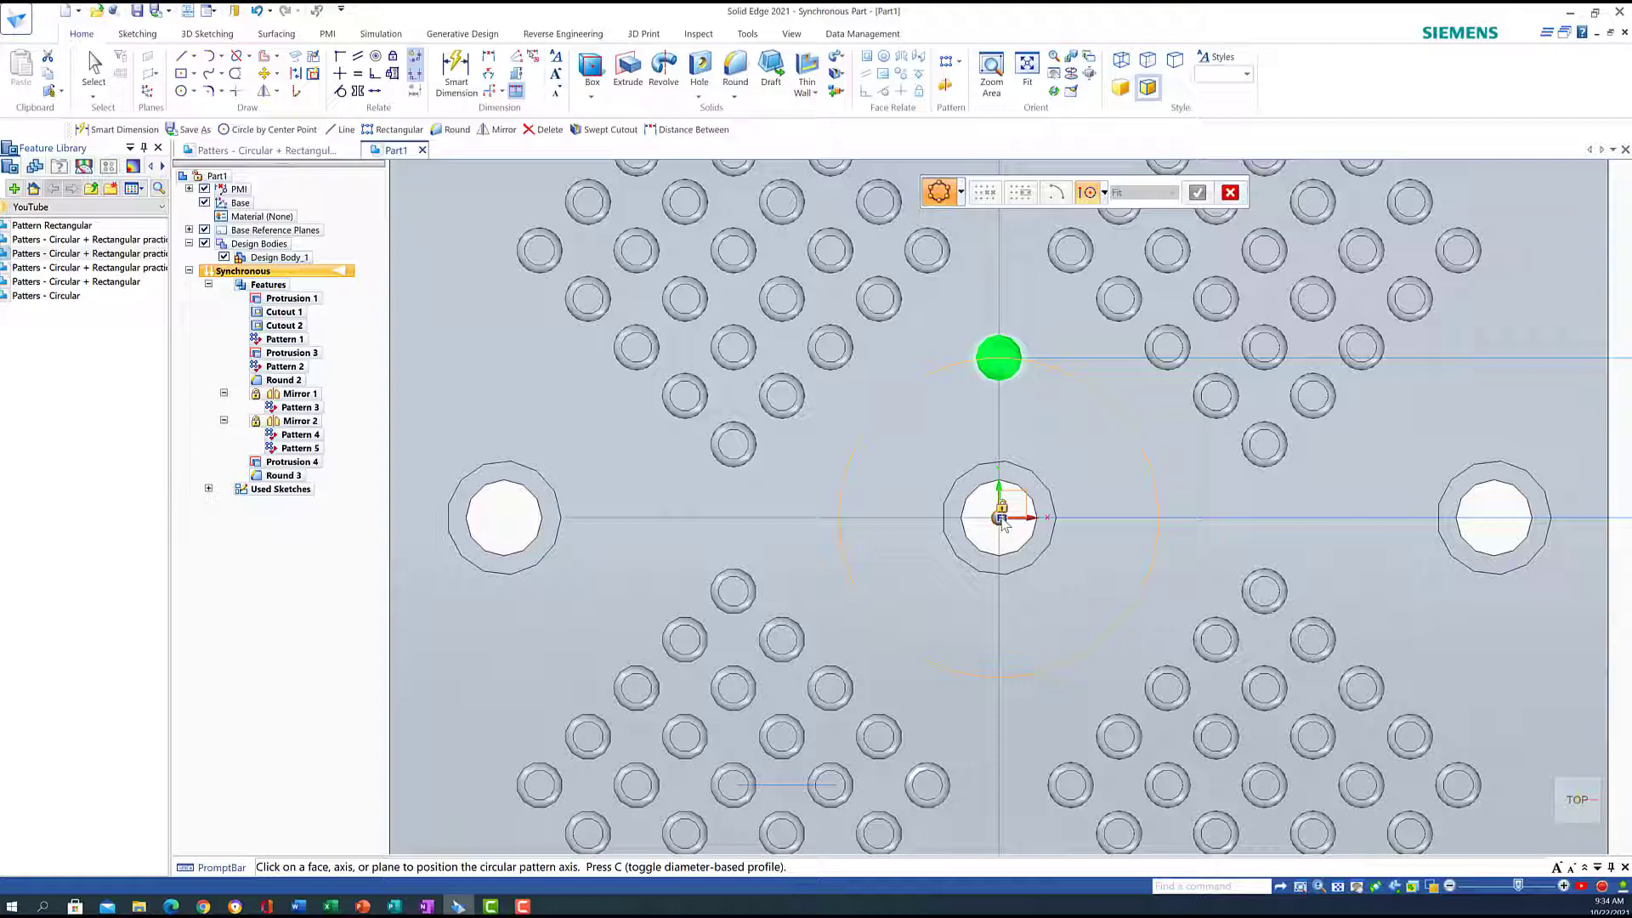
Pattern the pin 12 times around the centre hole axis, then view the plate isometrically
click(1001, 518)
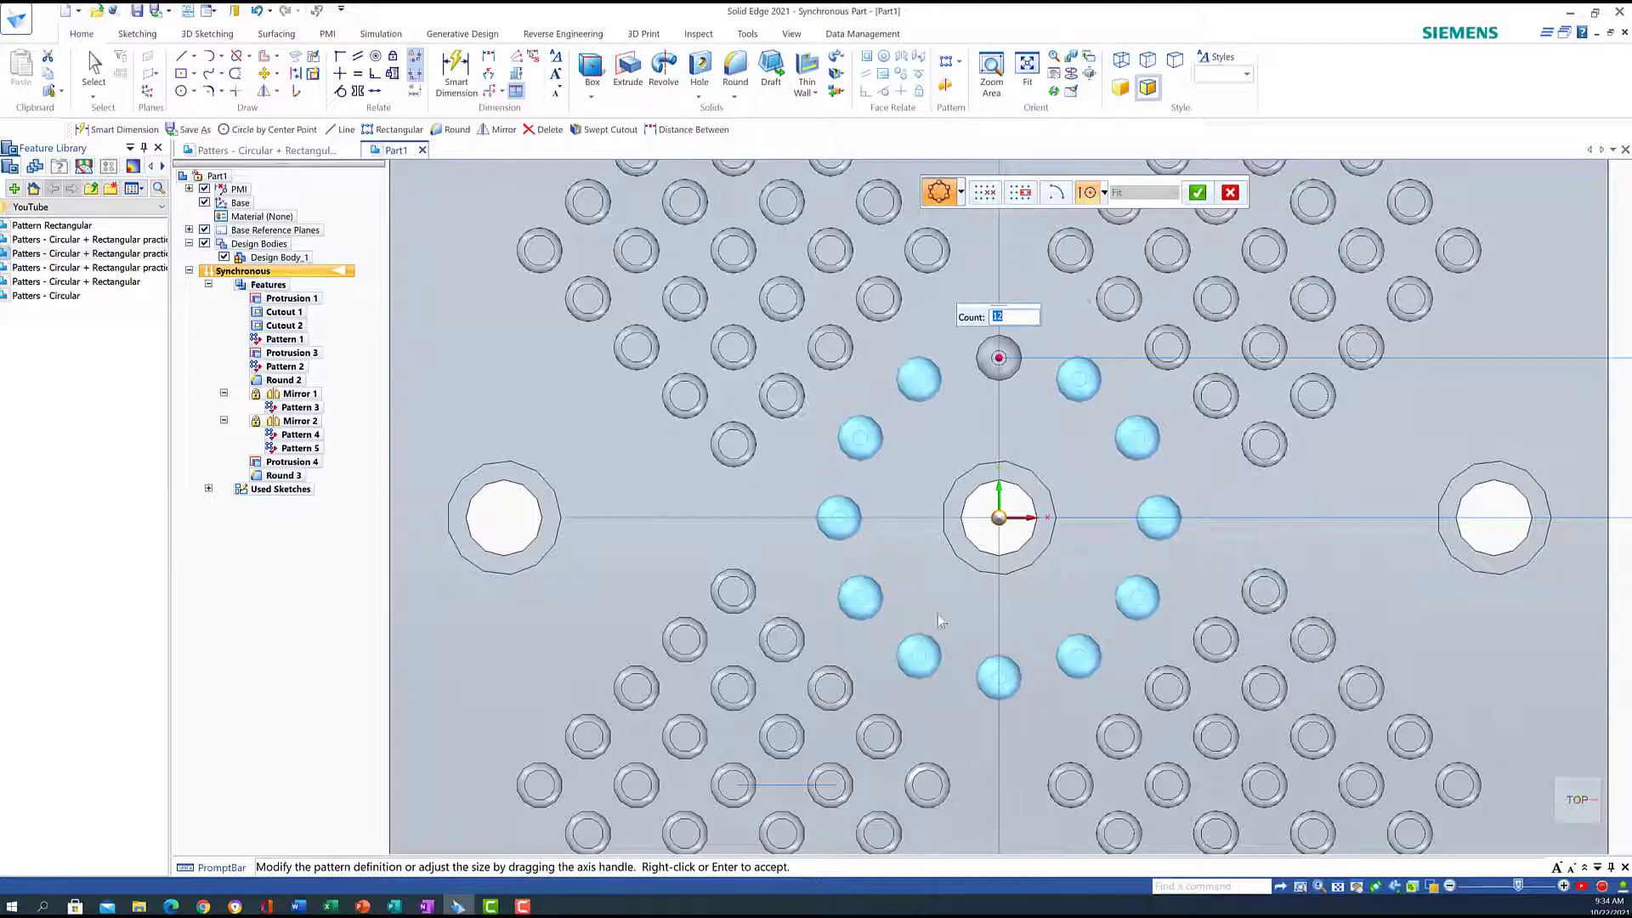
click(1197, 193)
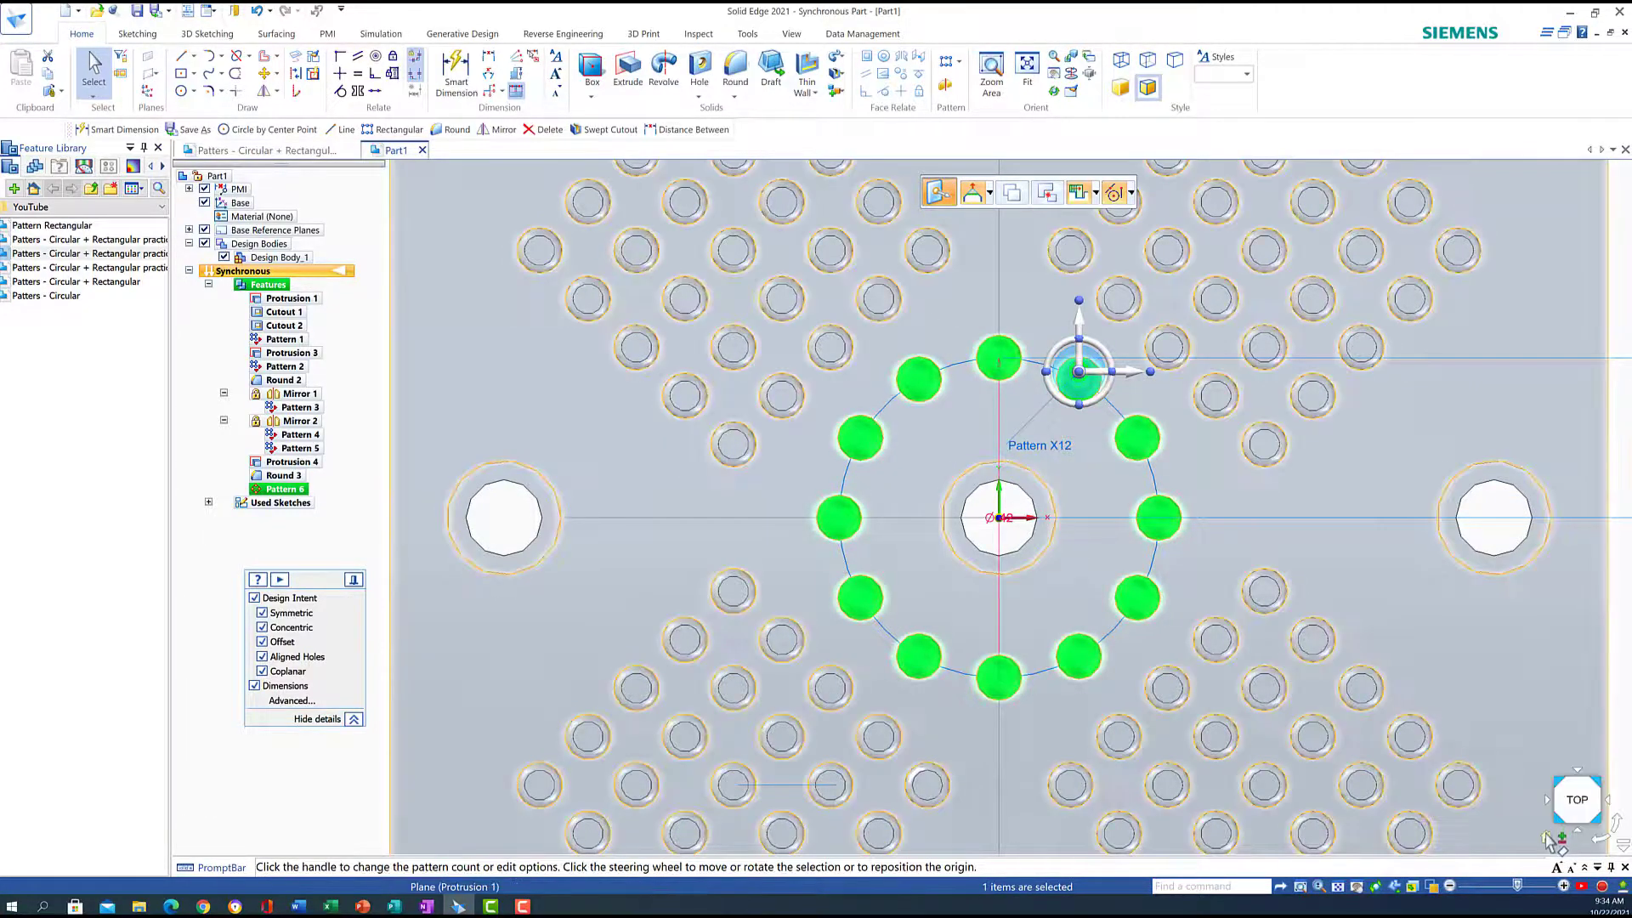
click(1599, 821)
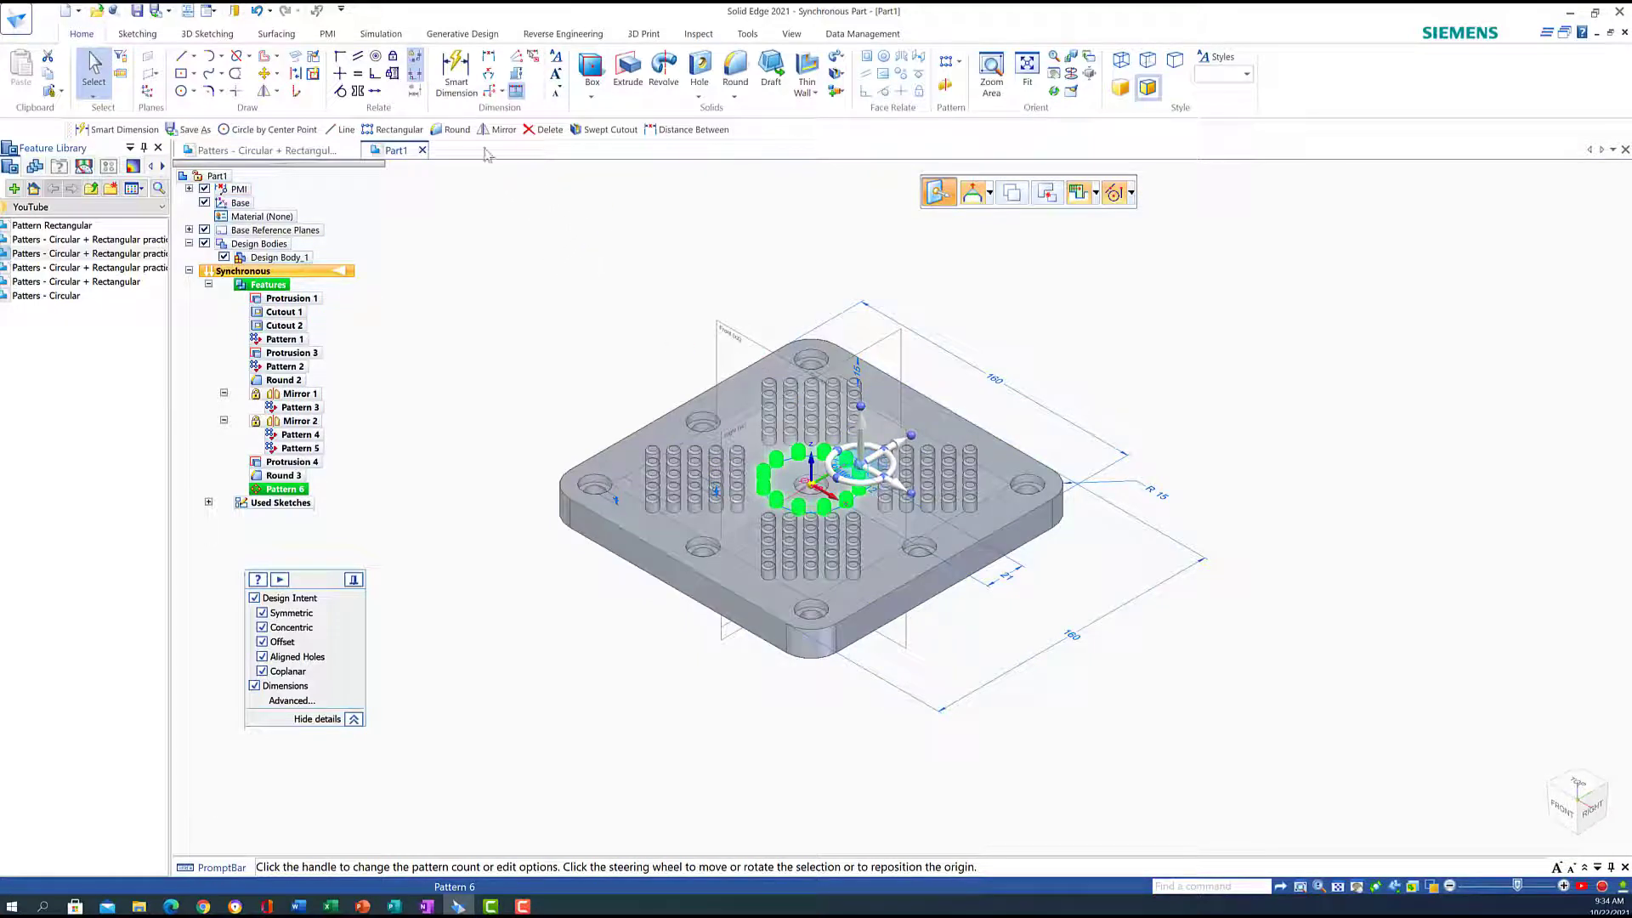
key(Escape)
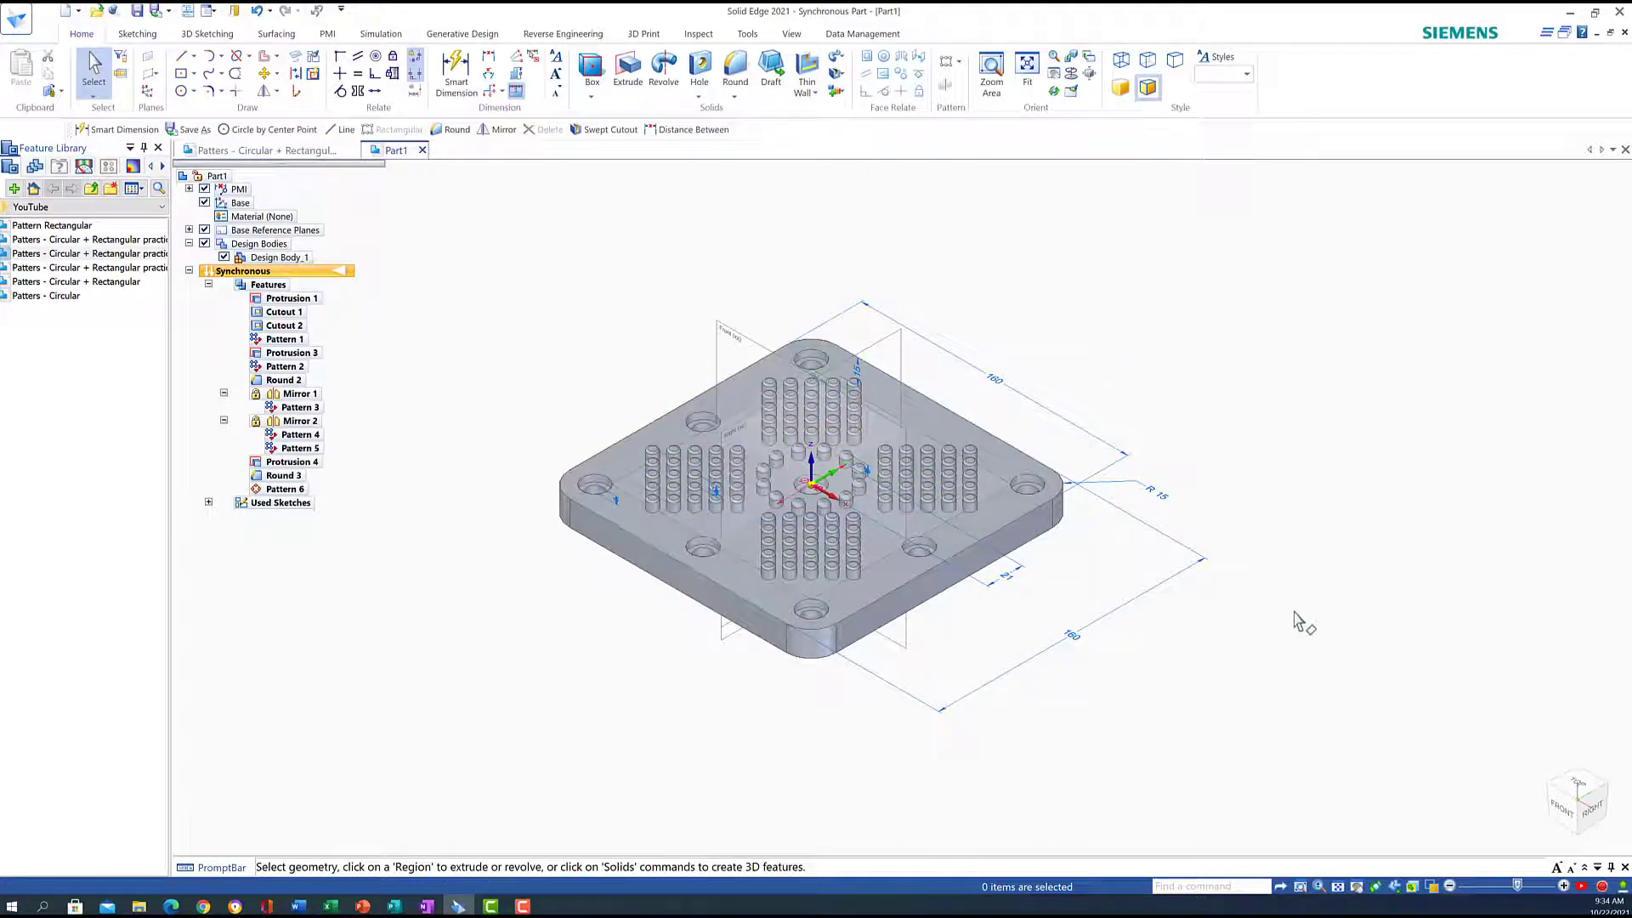
Hide the plate body and base reference planes, then delete all leftover sketch lines and dimensions
click(205, 244)
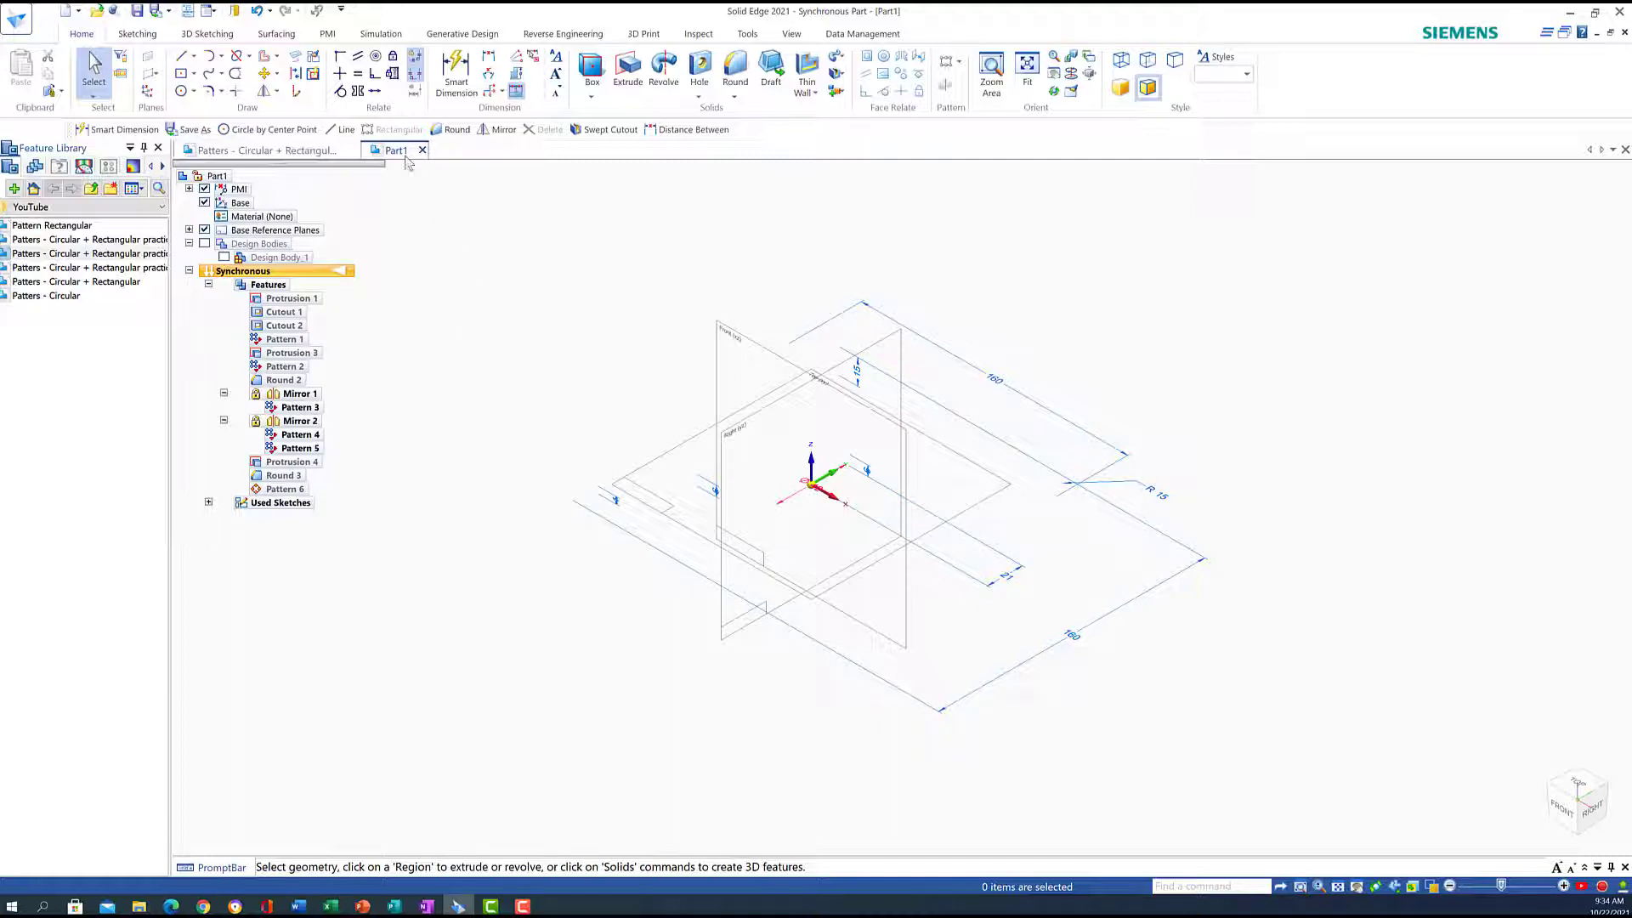
click(189, 230)
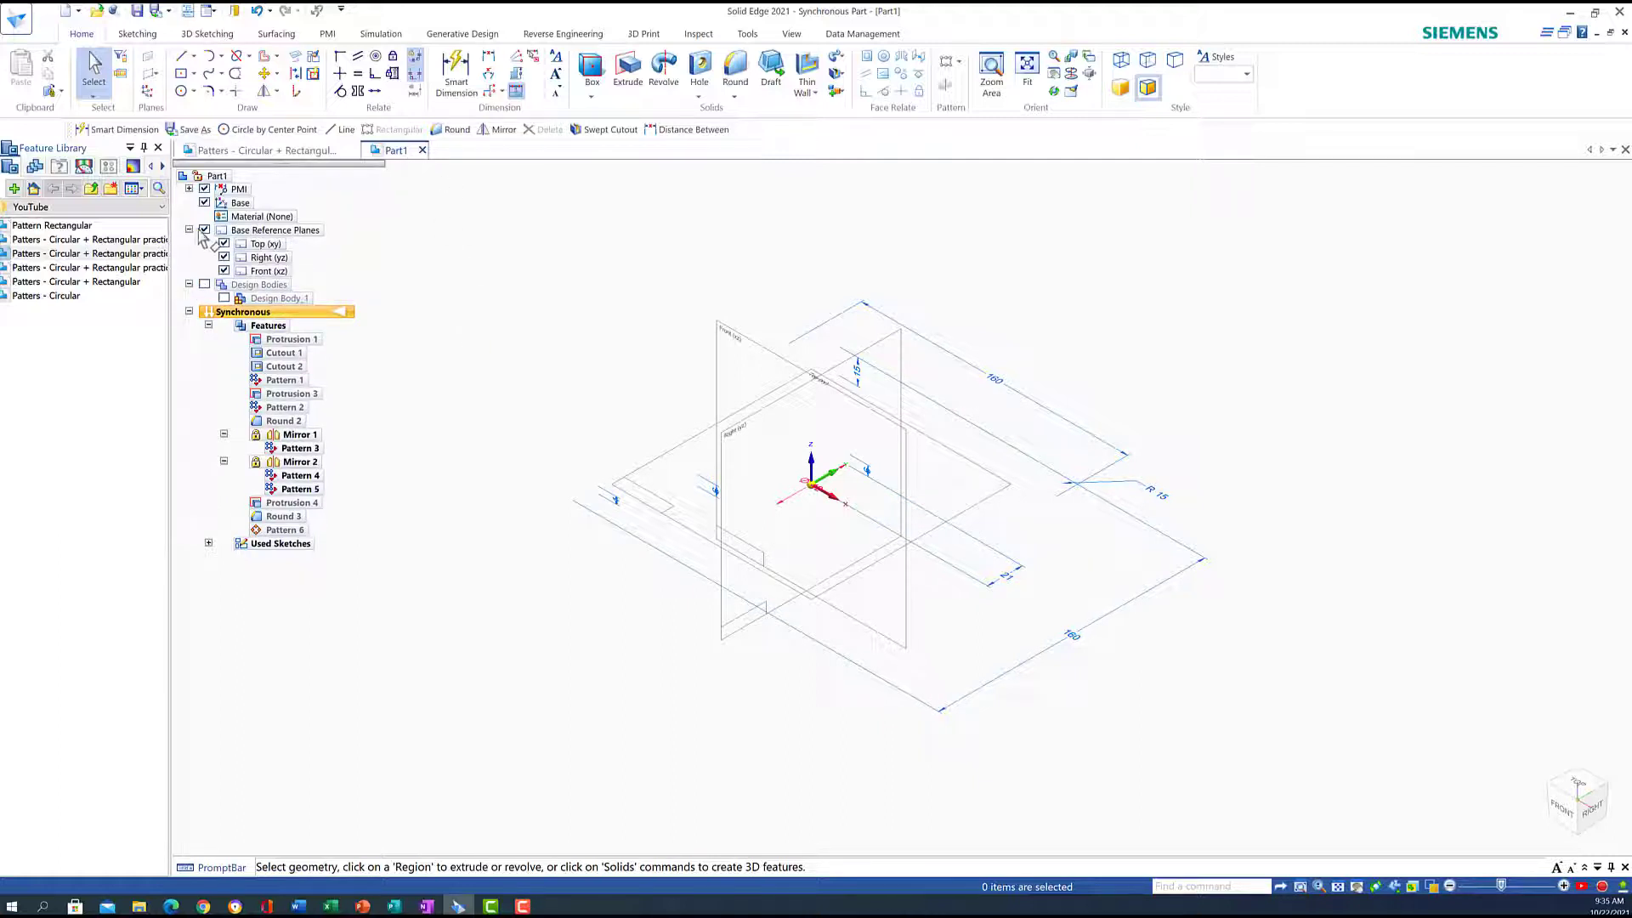
click(204, 230)
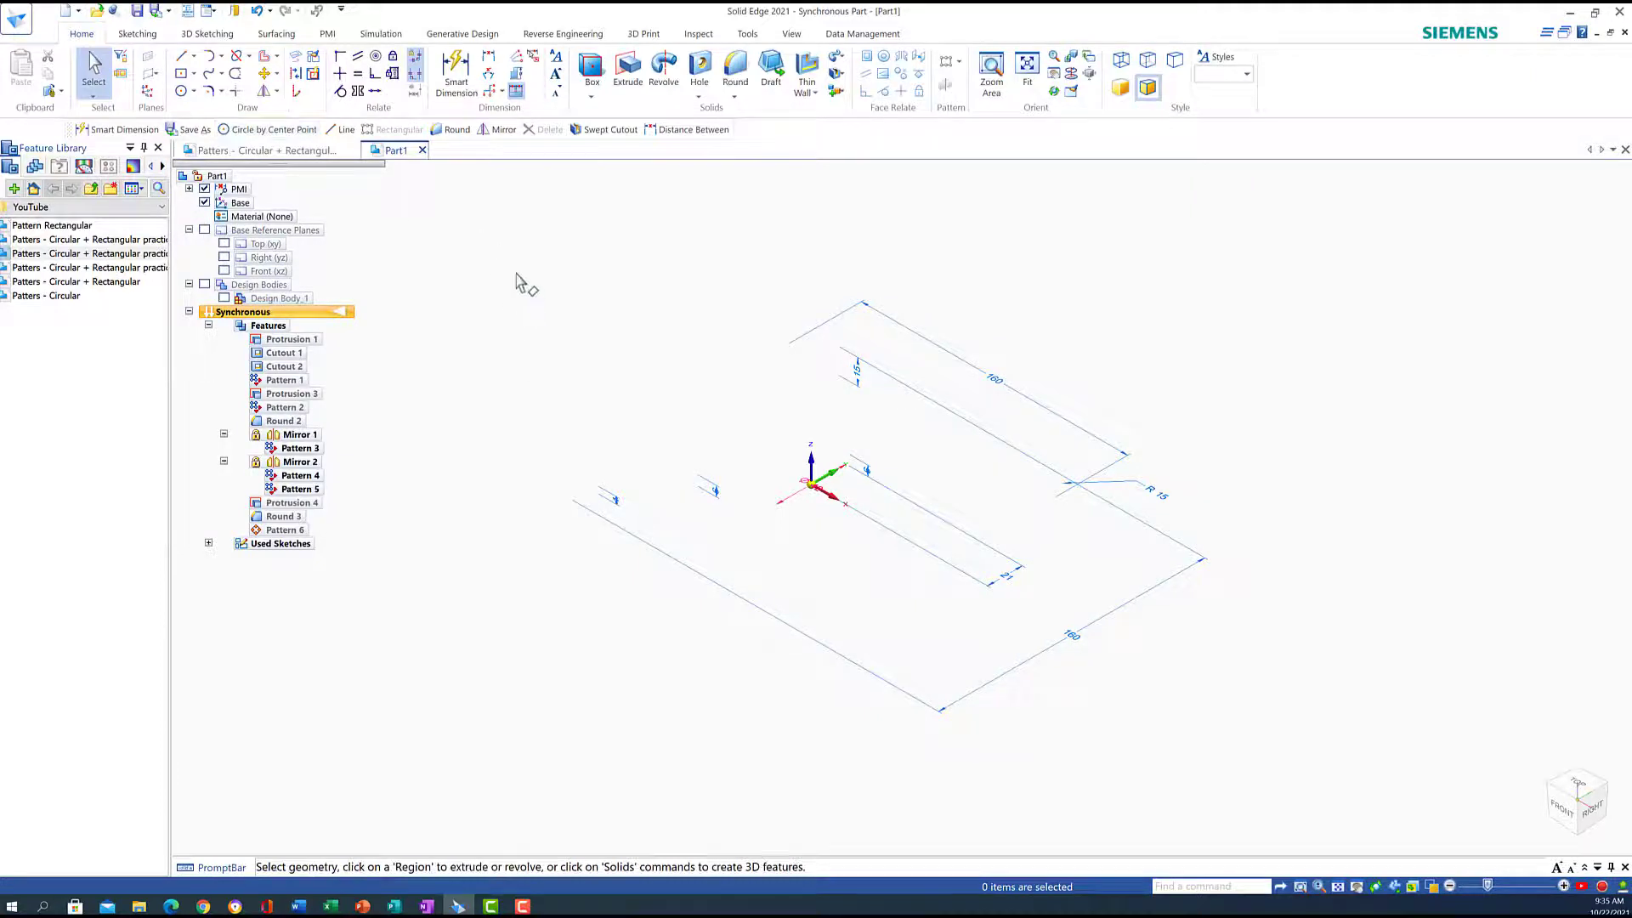
mouse_move(531, 519)
mouse_down()
mouse_move(892, 732)
mouse_move(1273, 775)
mouse_up()
key(Delete)
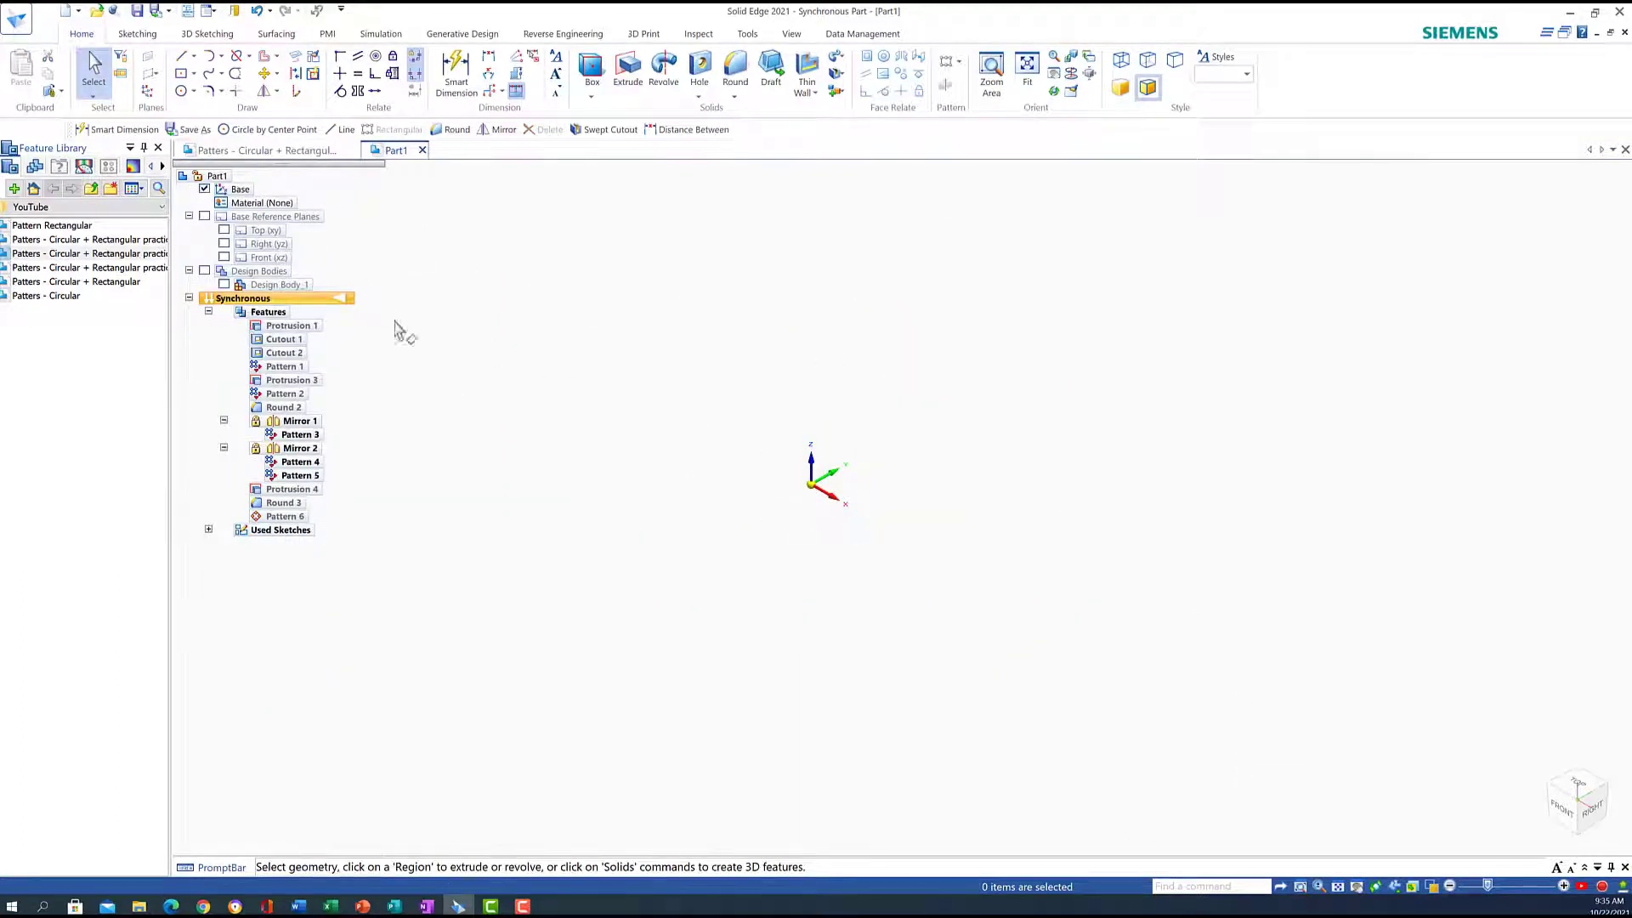
Hide the base axes, show the plate body again, and view it from the top
click(204, 189)
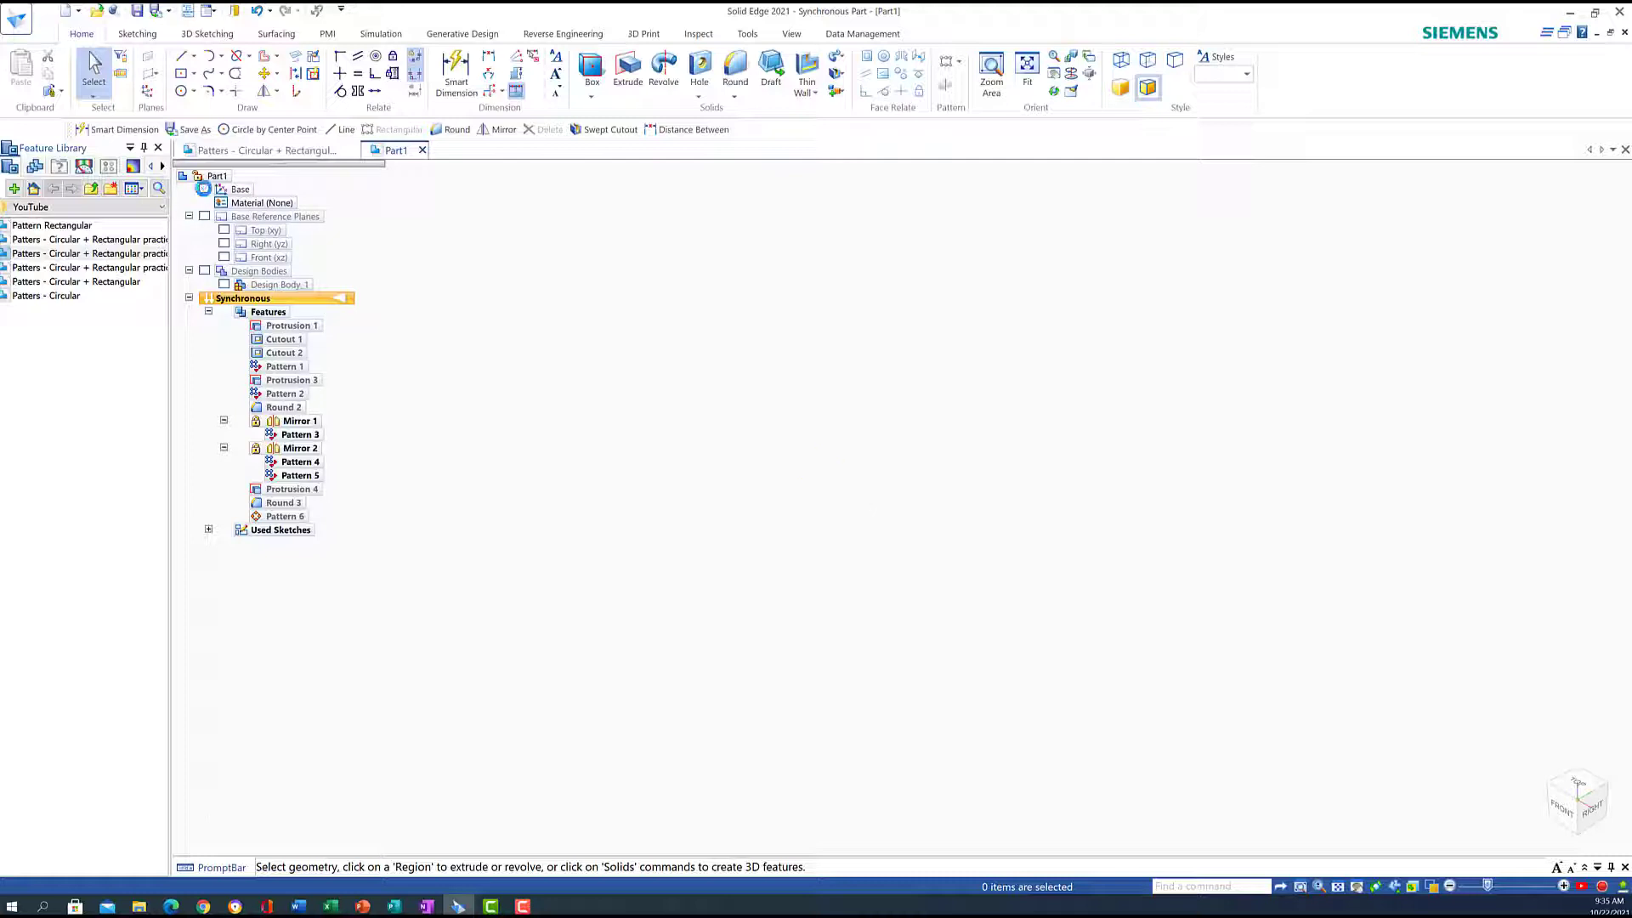
click(204, 270)
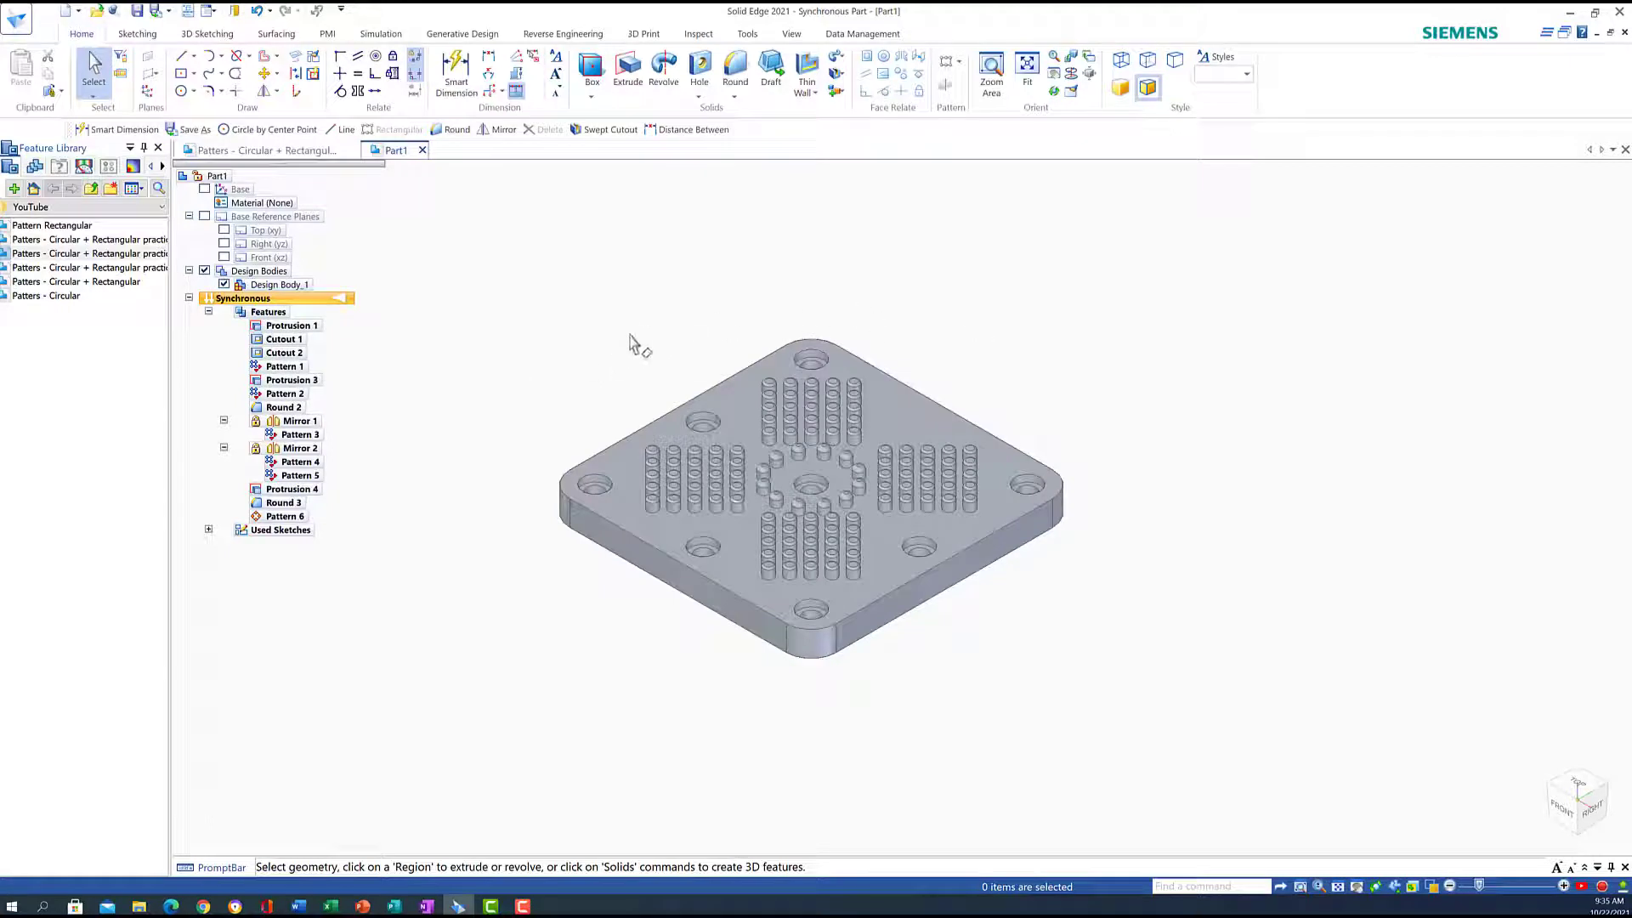
key(ctrl+t)
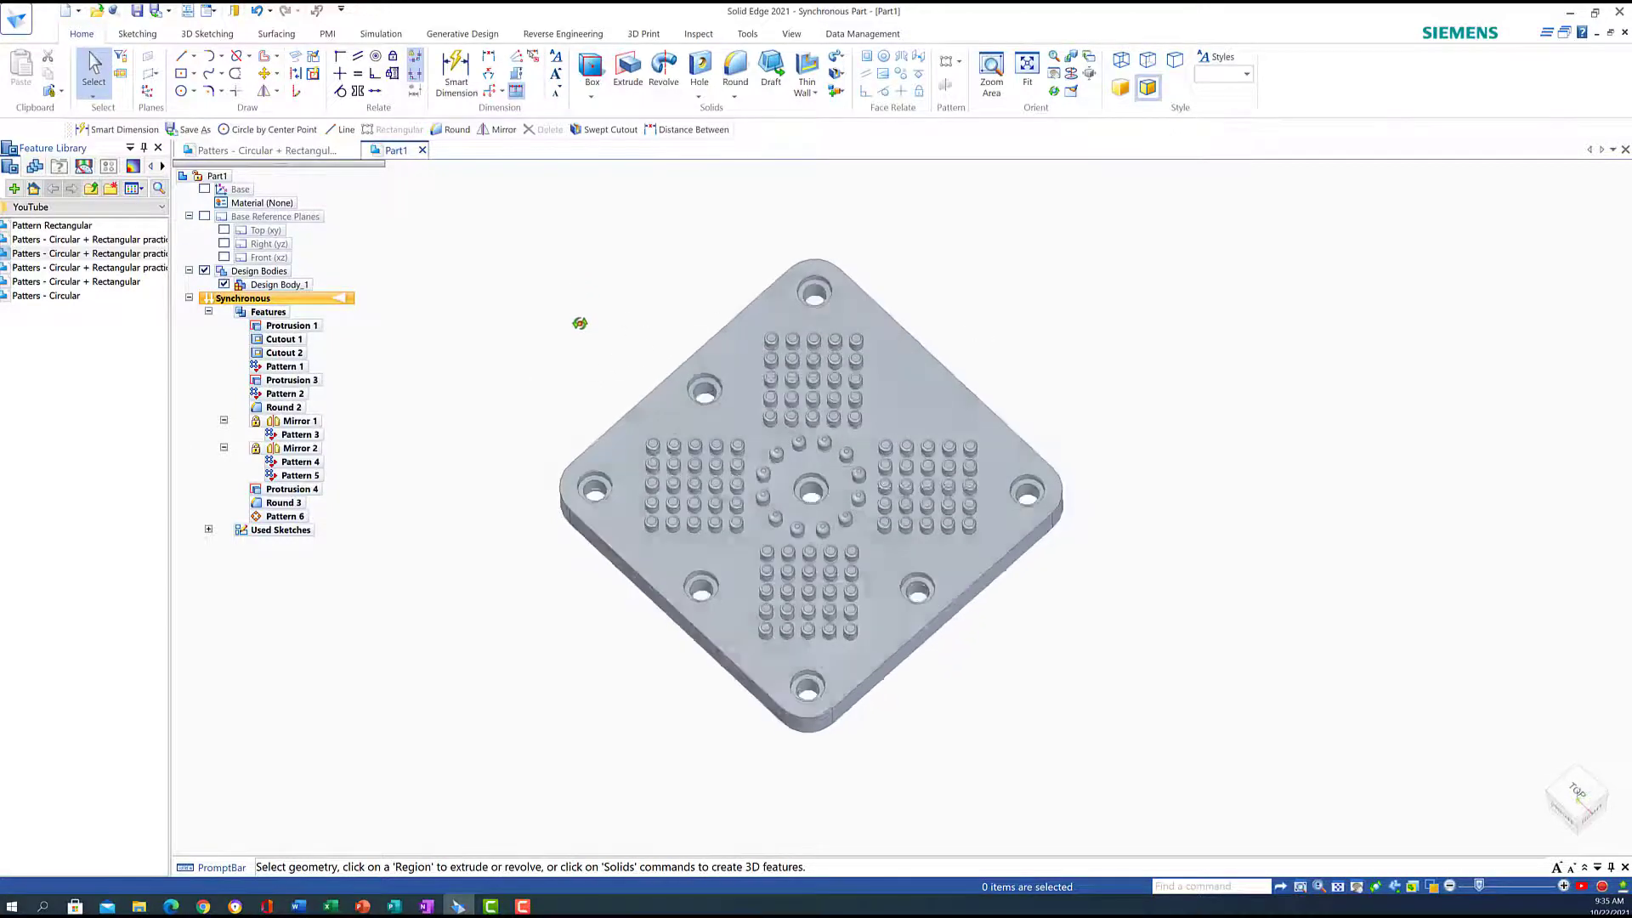
middle_drag(584, 333, 582, 334)
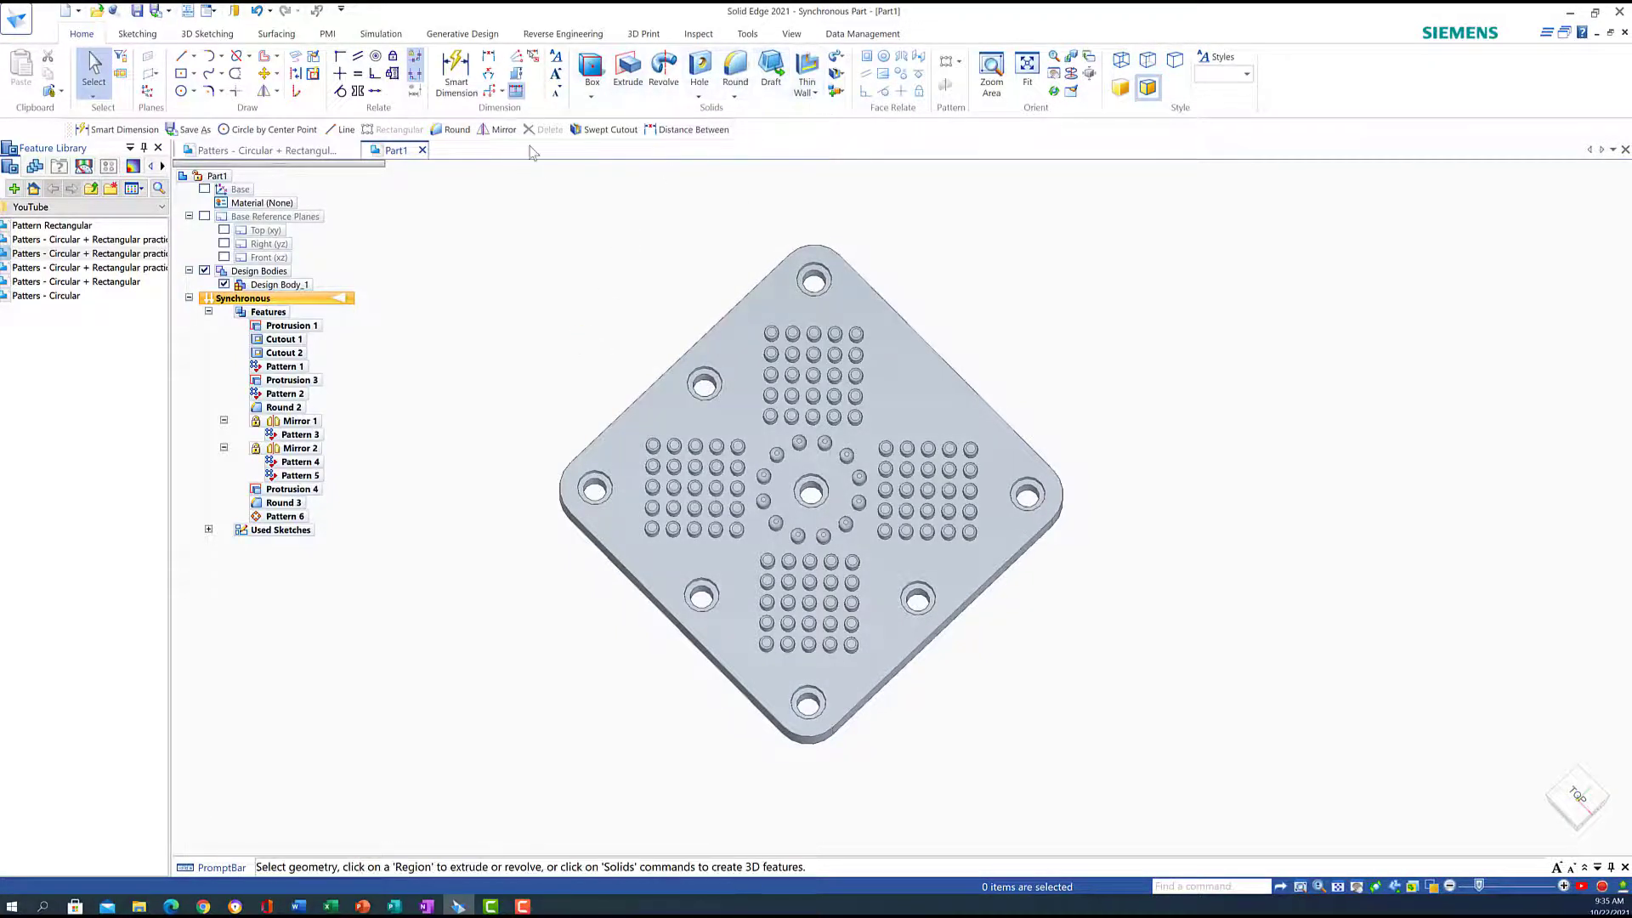
click(791, 34)
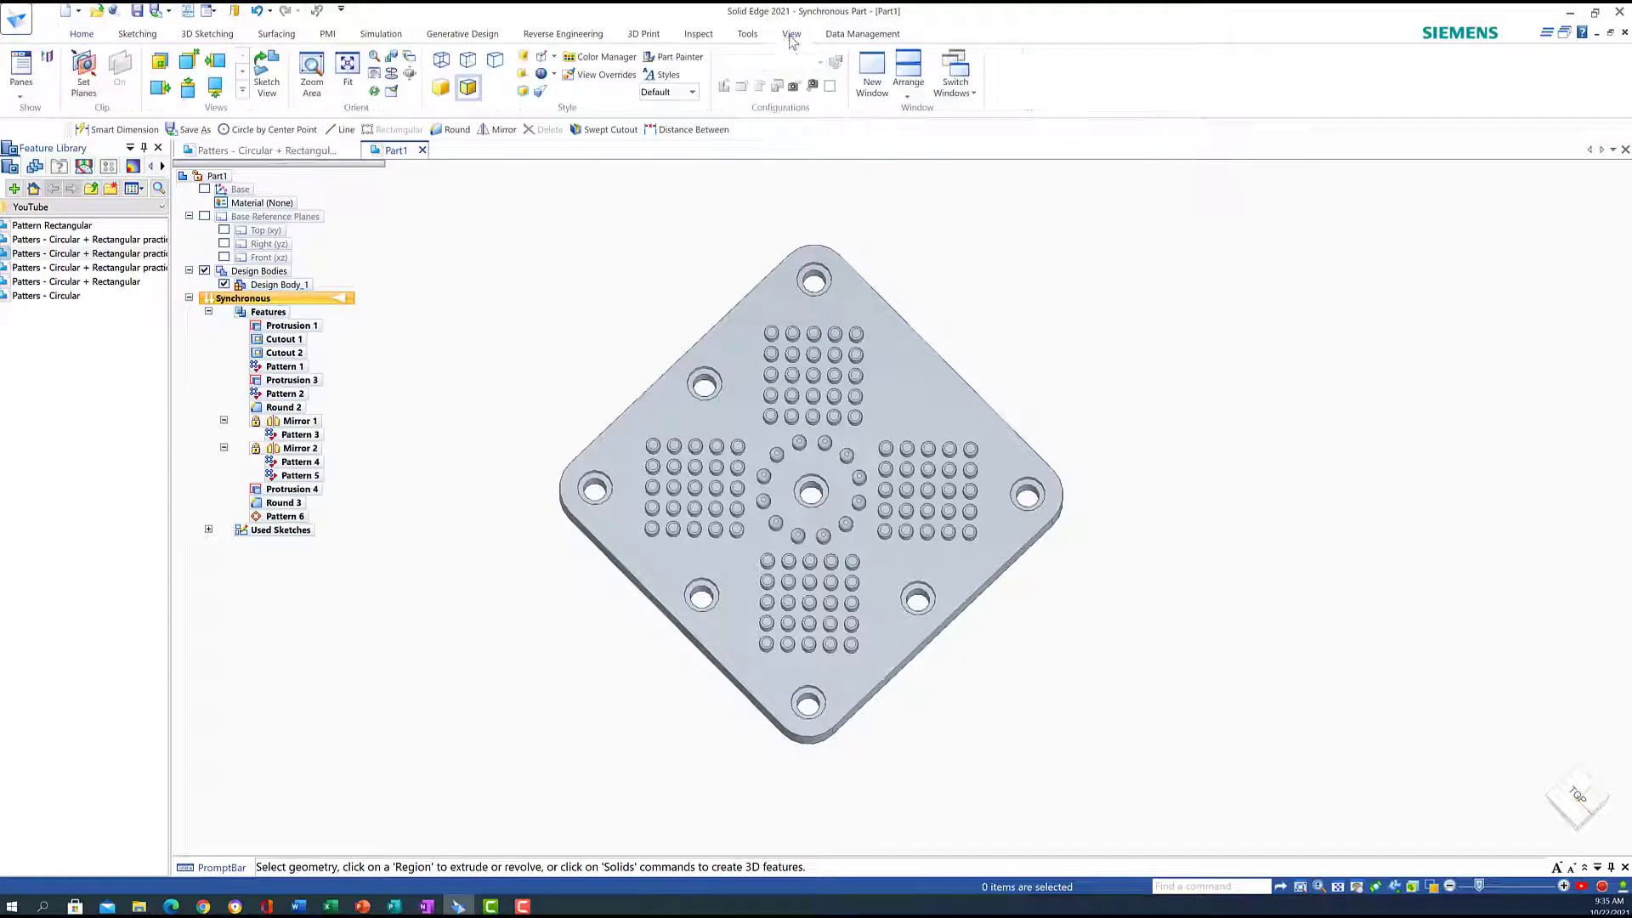
Raise the light value in View Overrides' Lights settings from 20 to 40
click(586, 78)
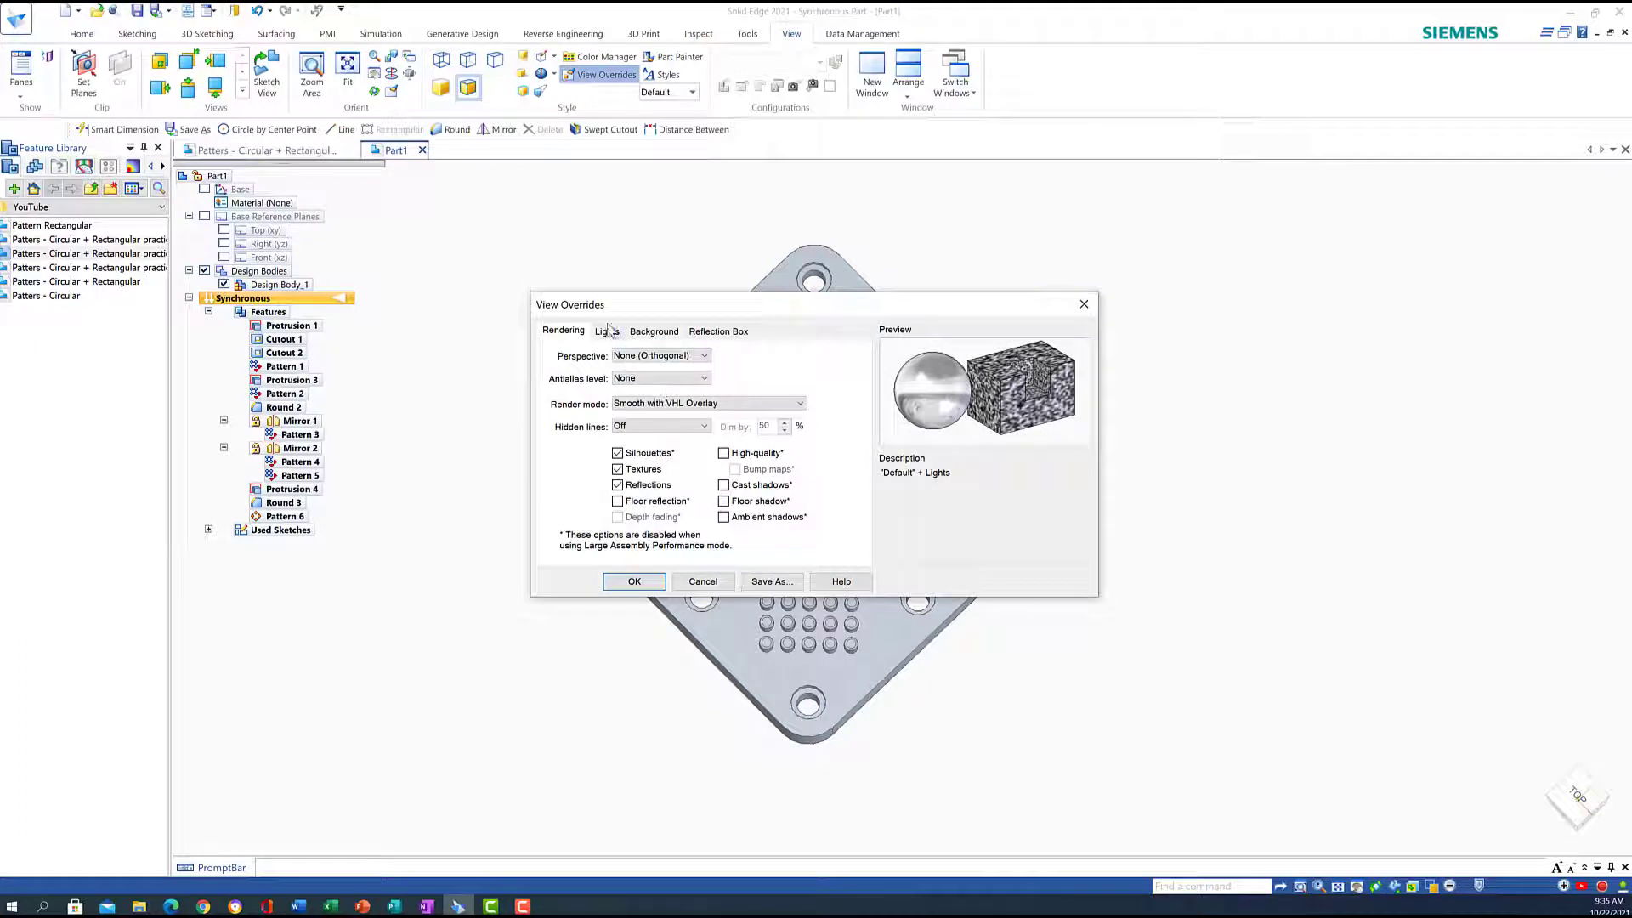
click(608, 331)
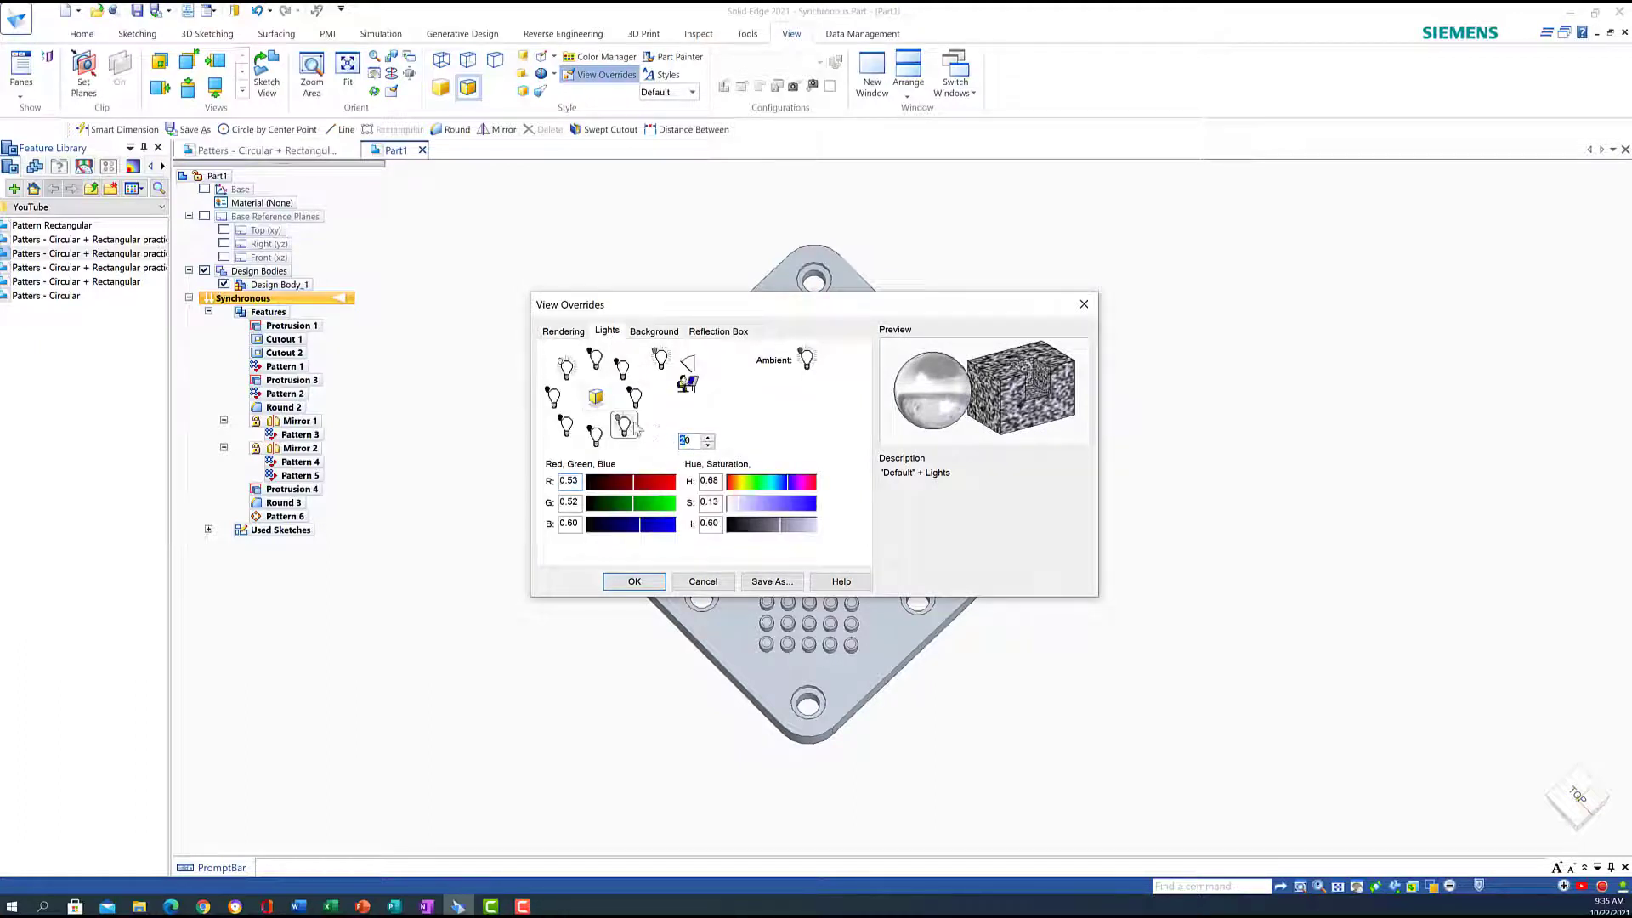
text(40)
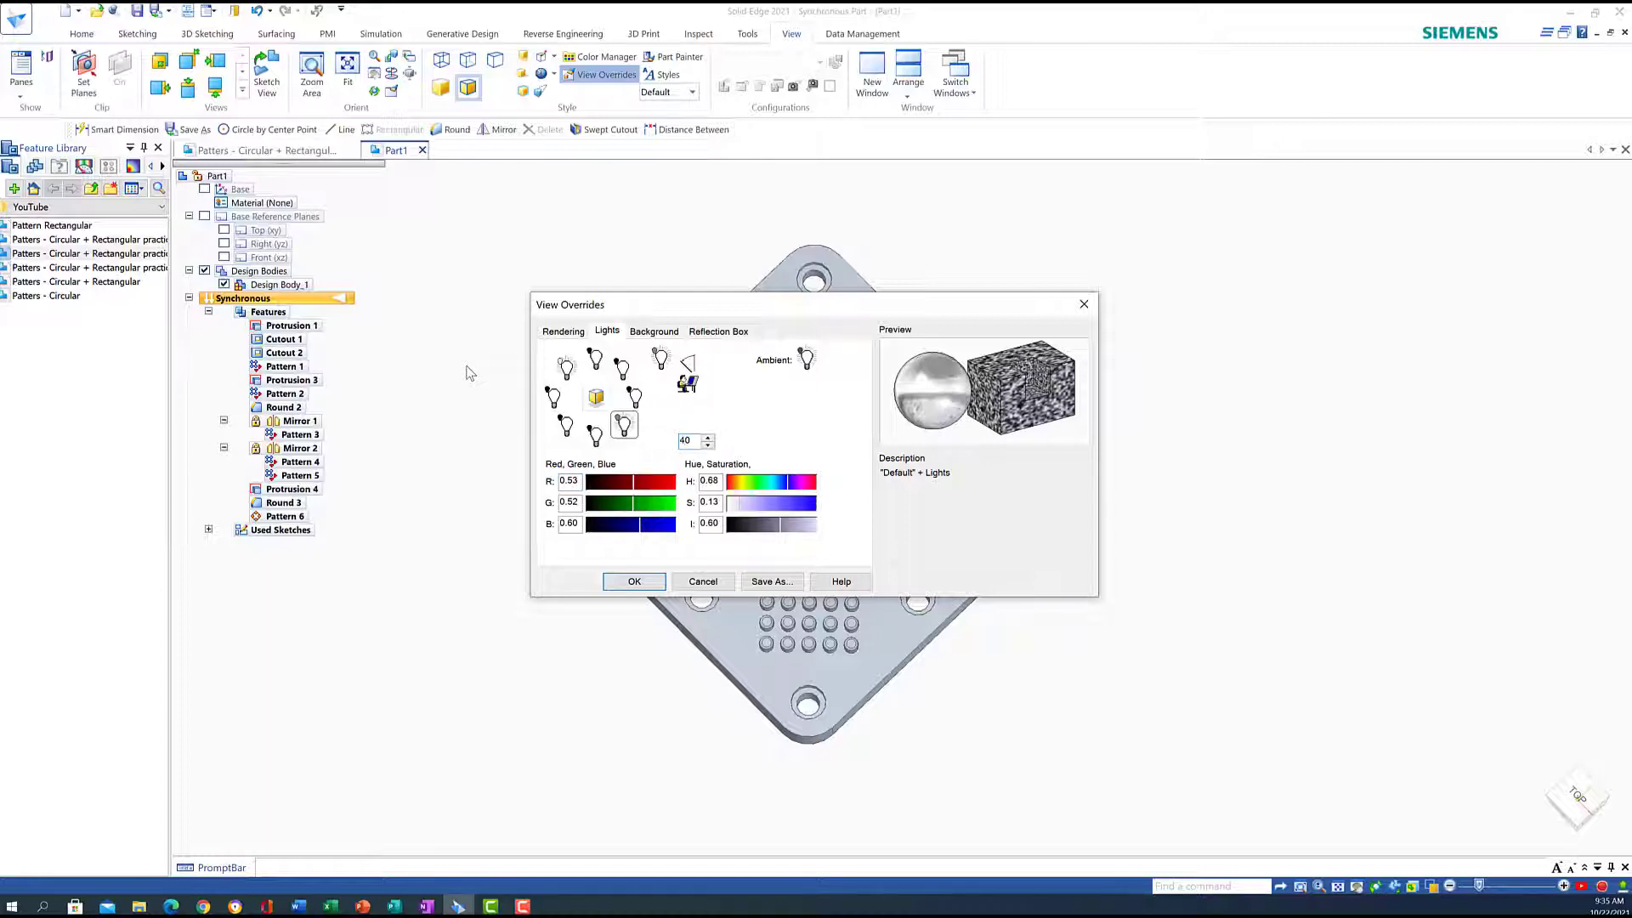
key(Return)
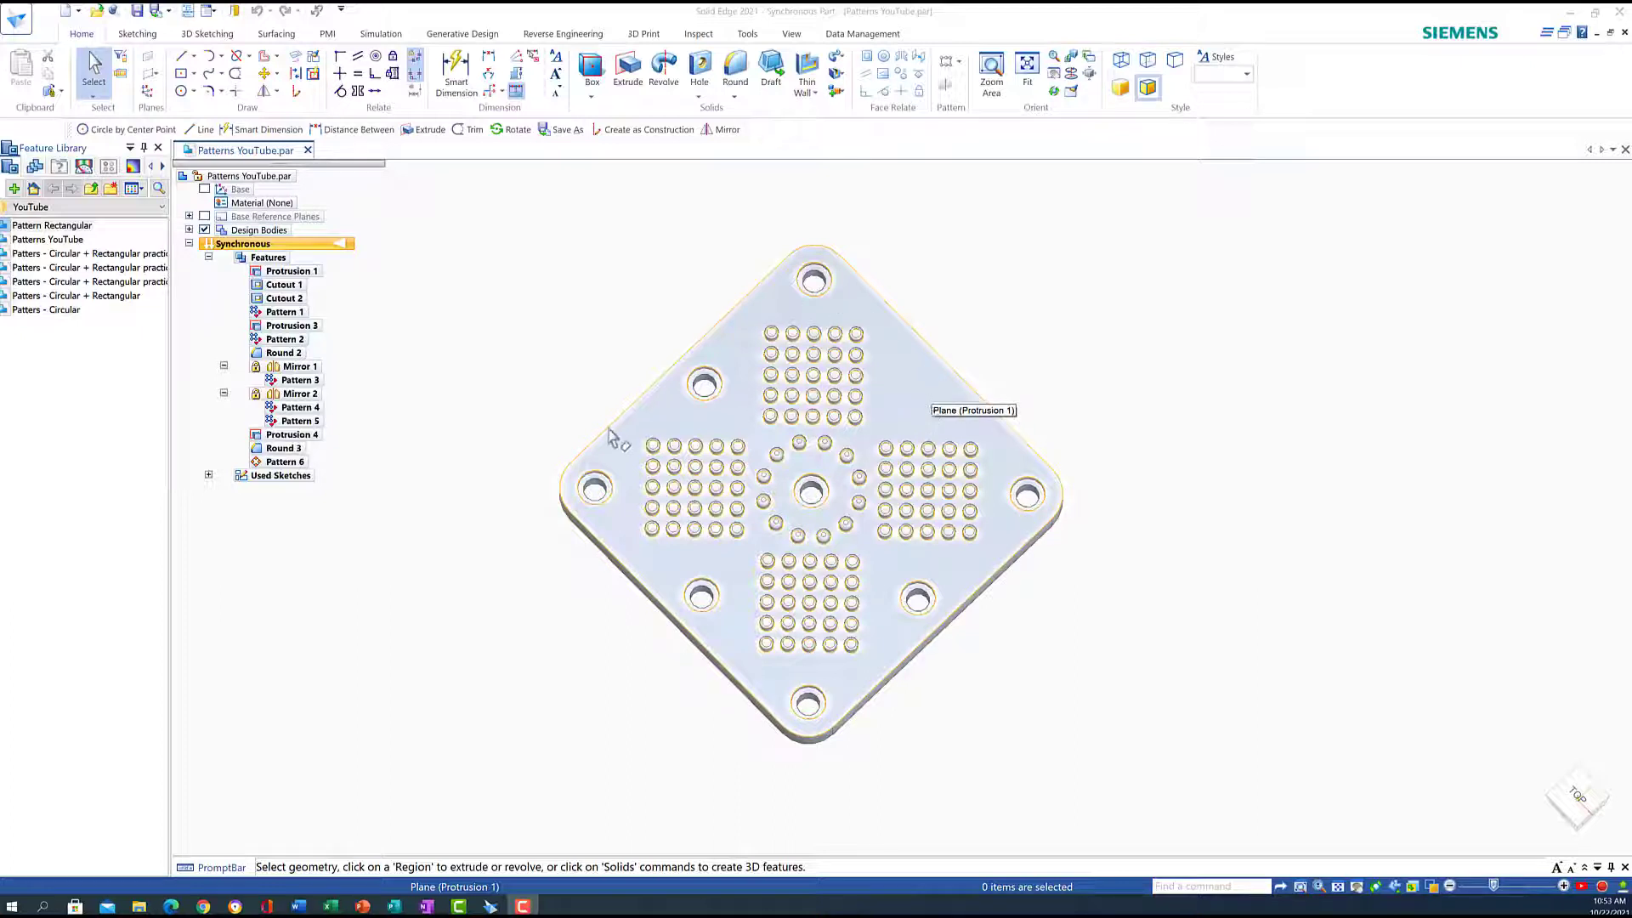
click(281, 312)
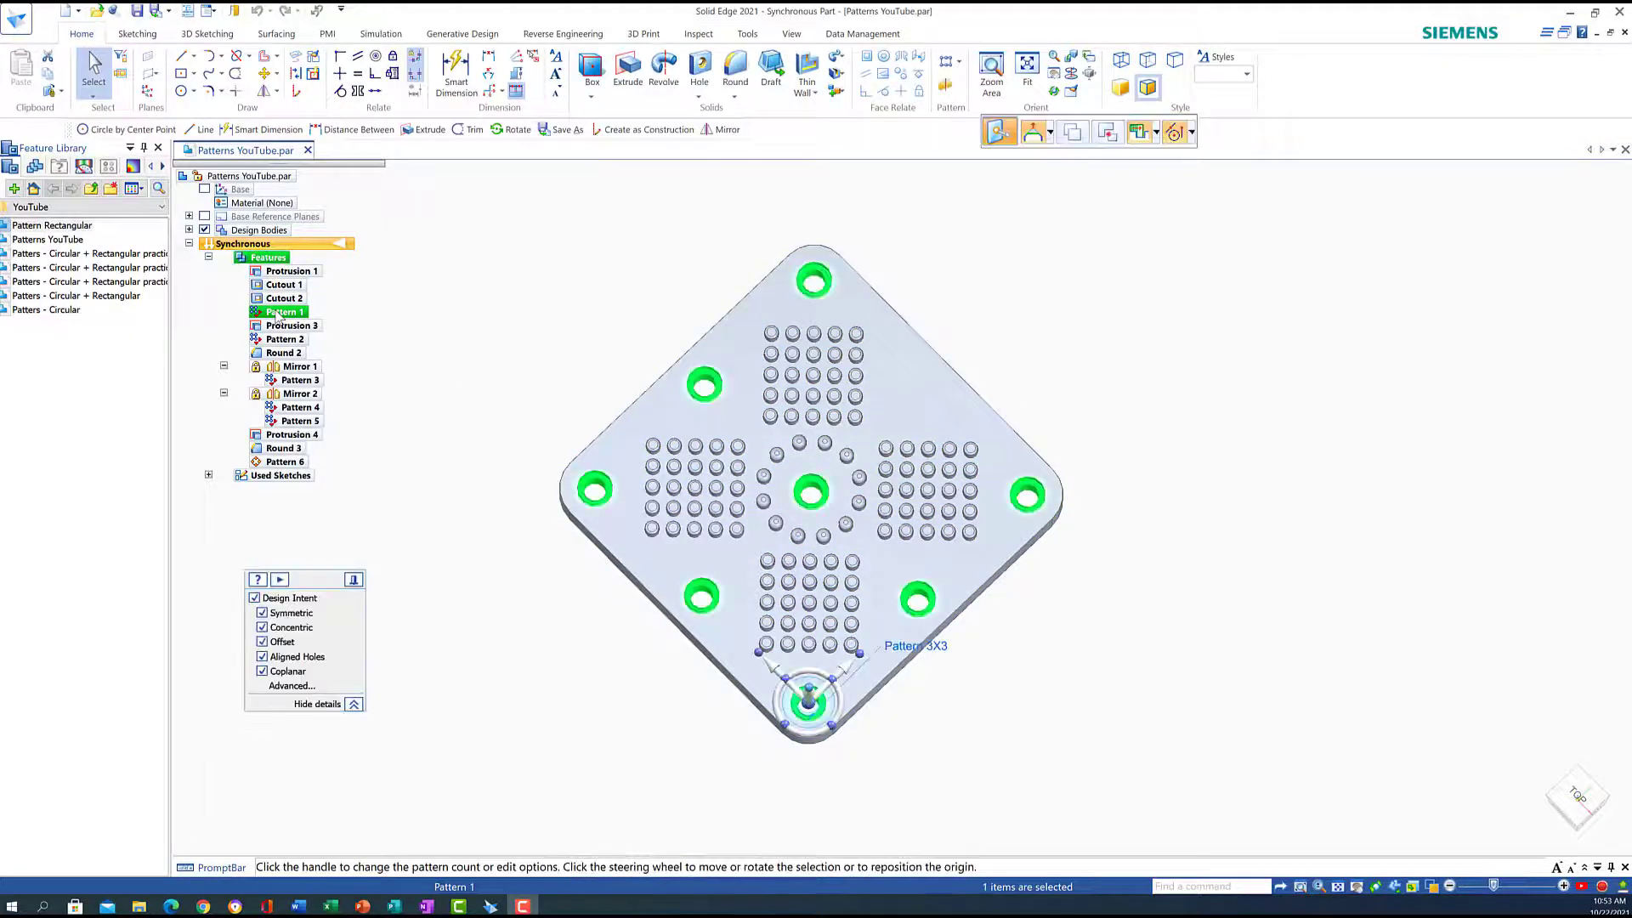
click(925, 651)
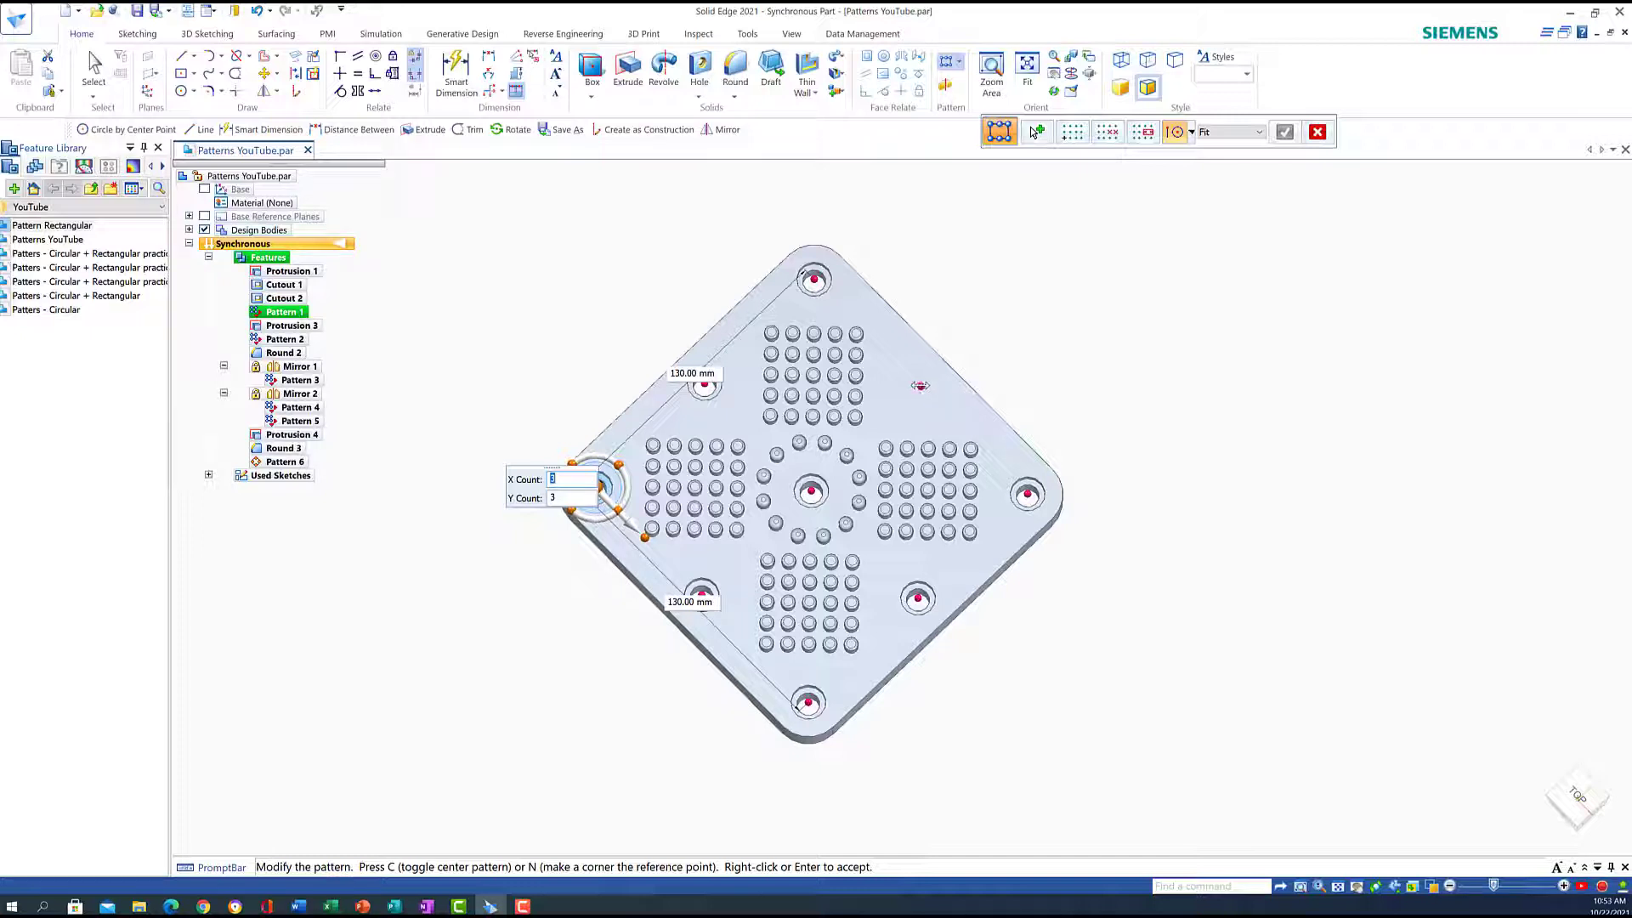
click(1107, 132)
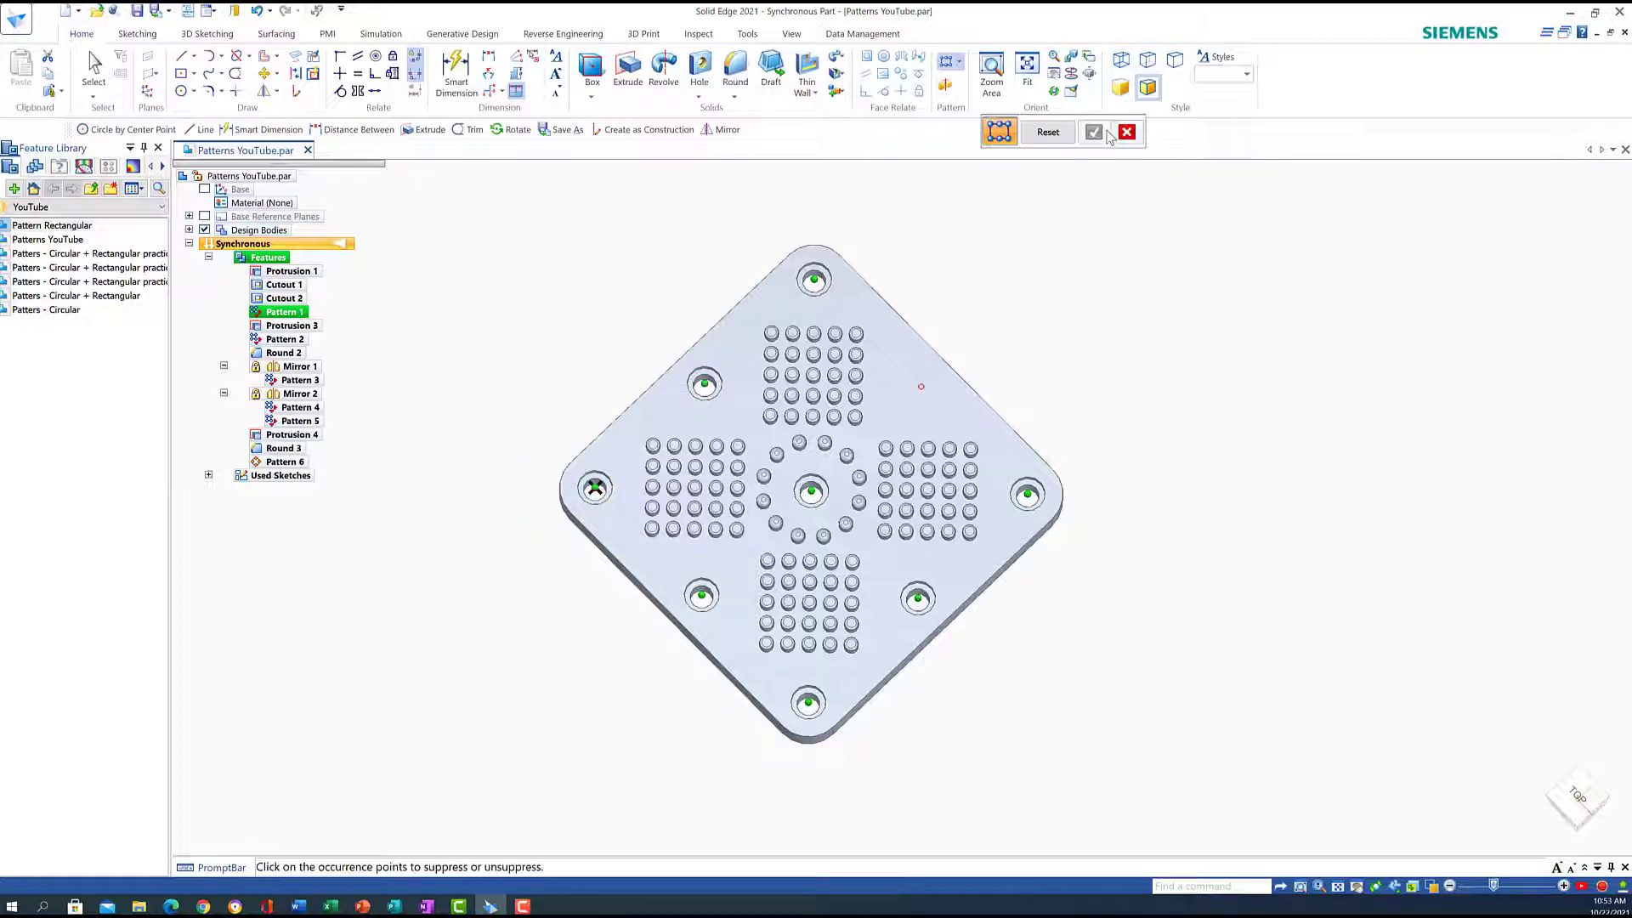
click(922, 388)
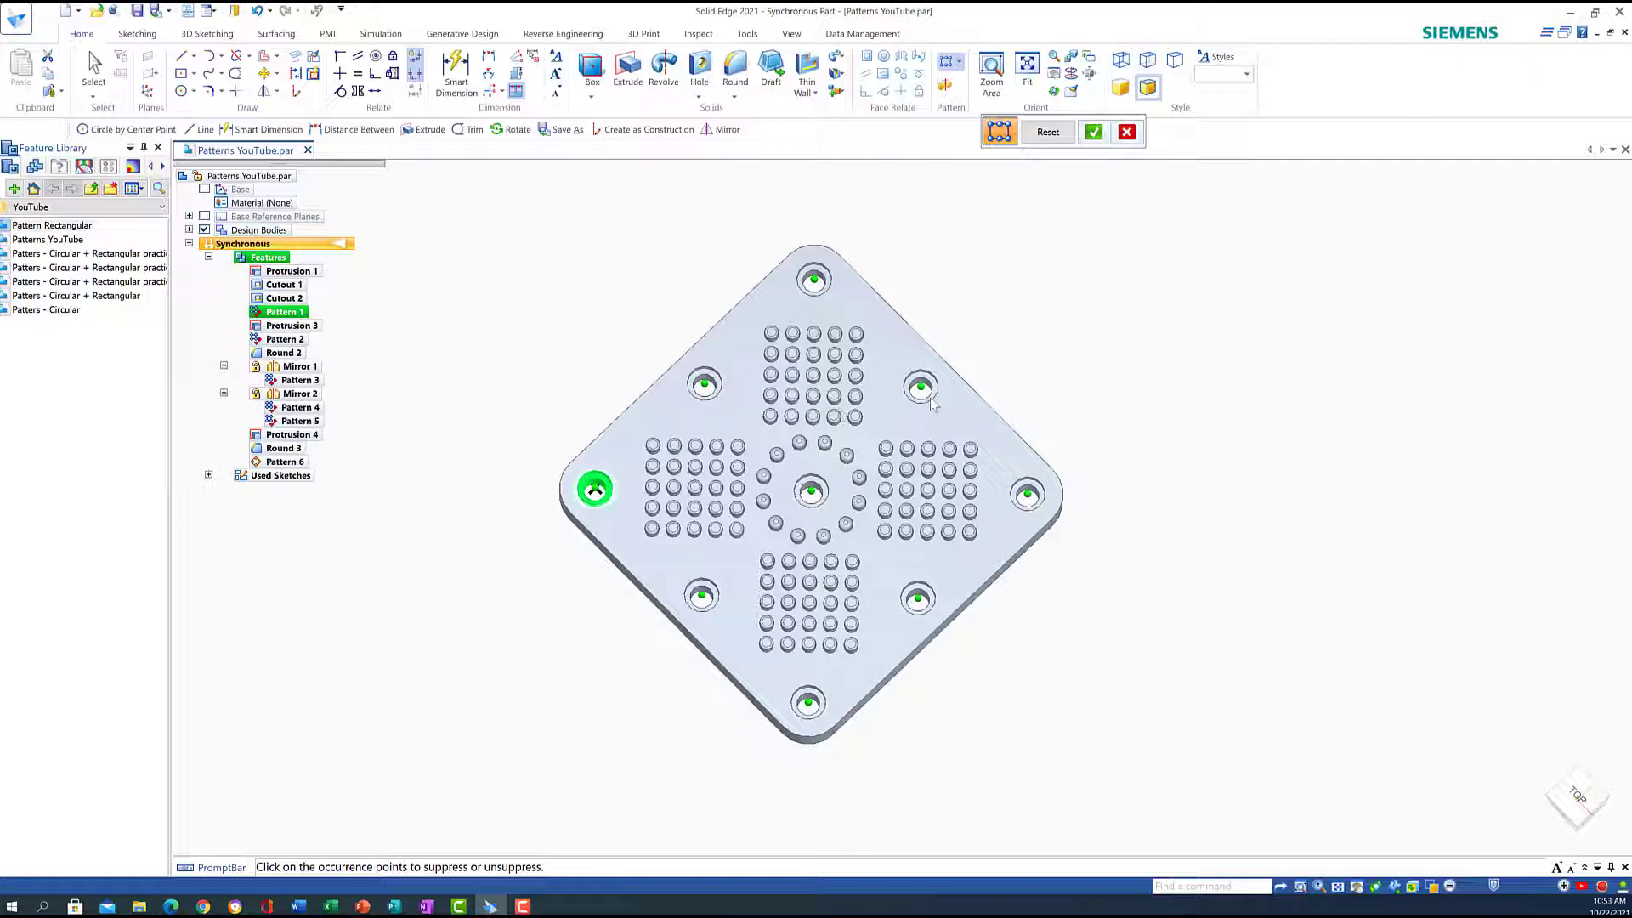
click(814, 281)
click(815, 281)
click(1094, 133)
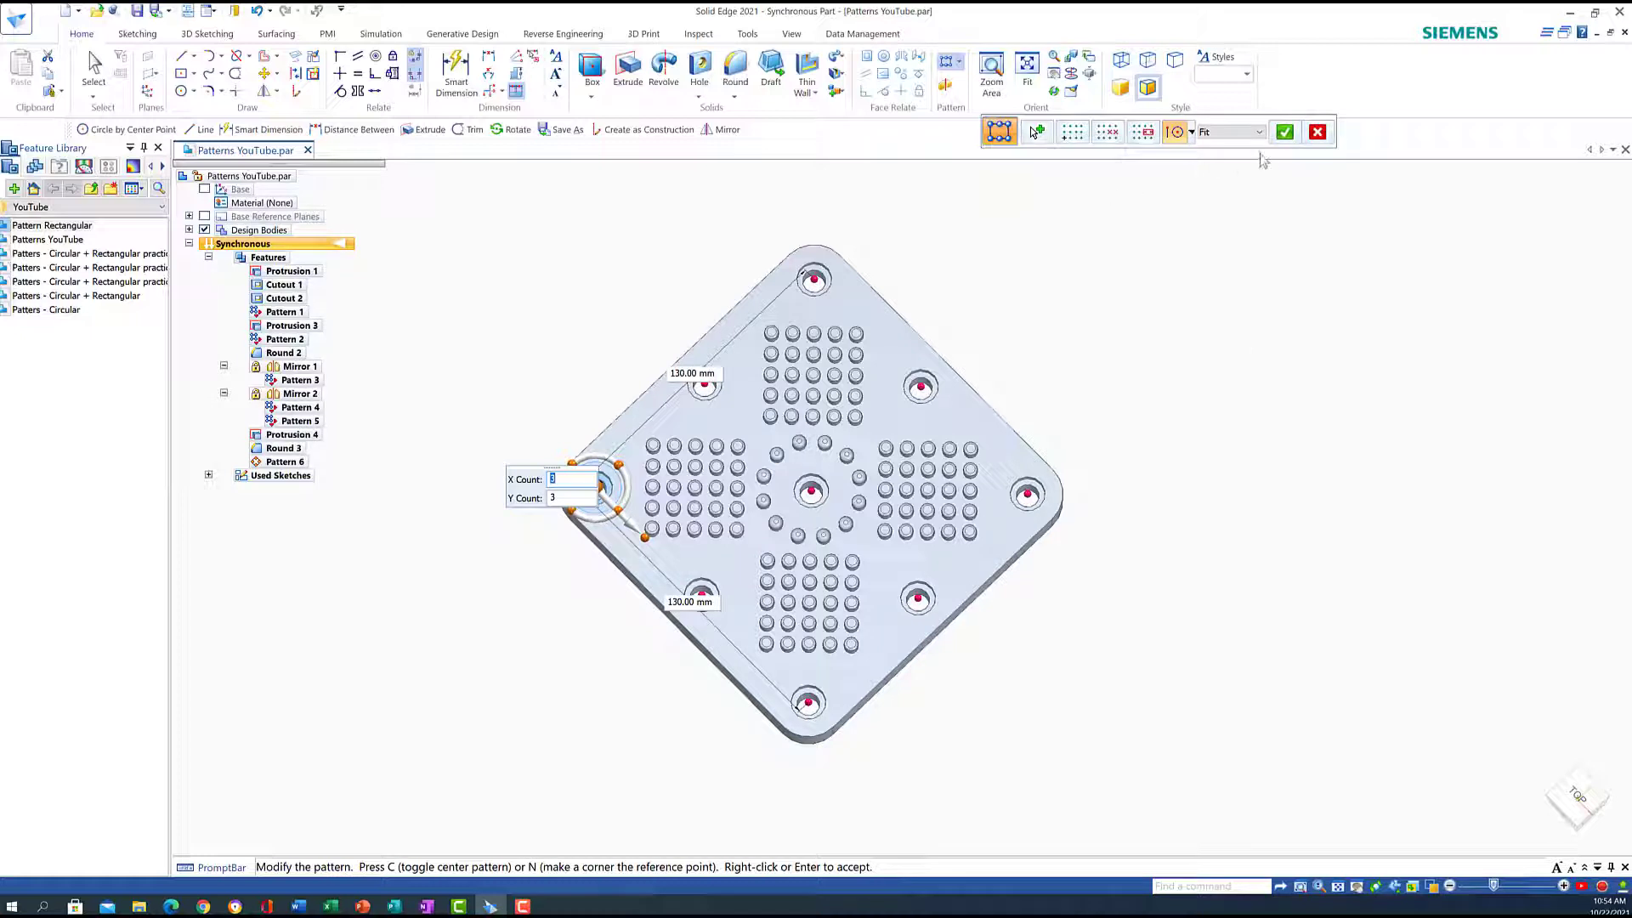
click(1285, 132)
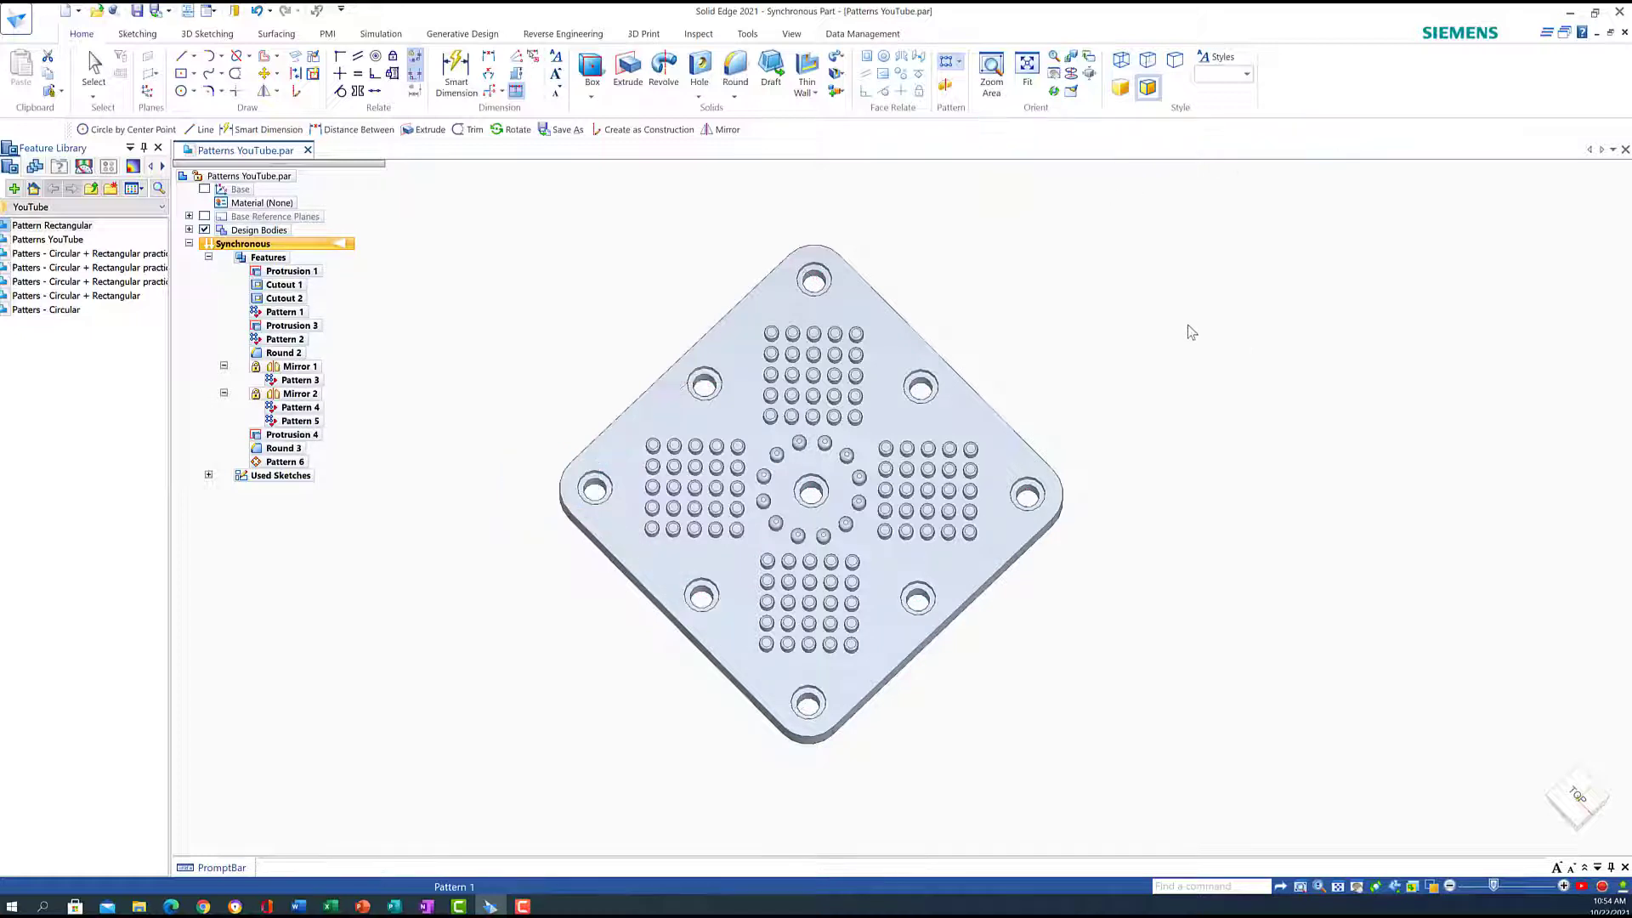
click(1243, 334)
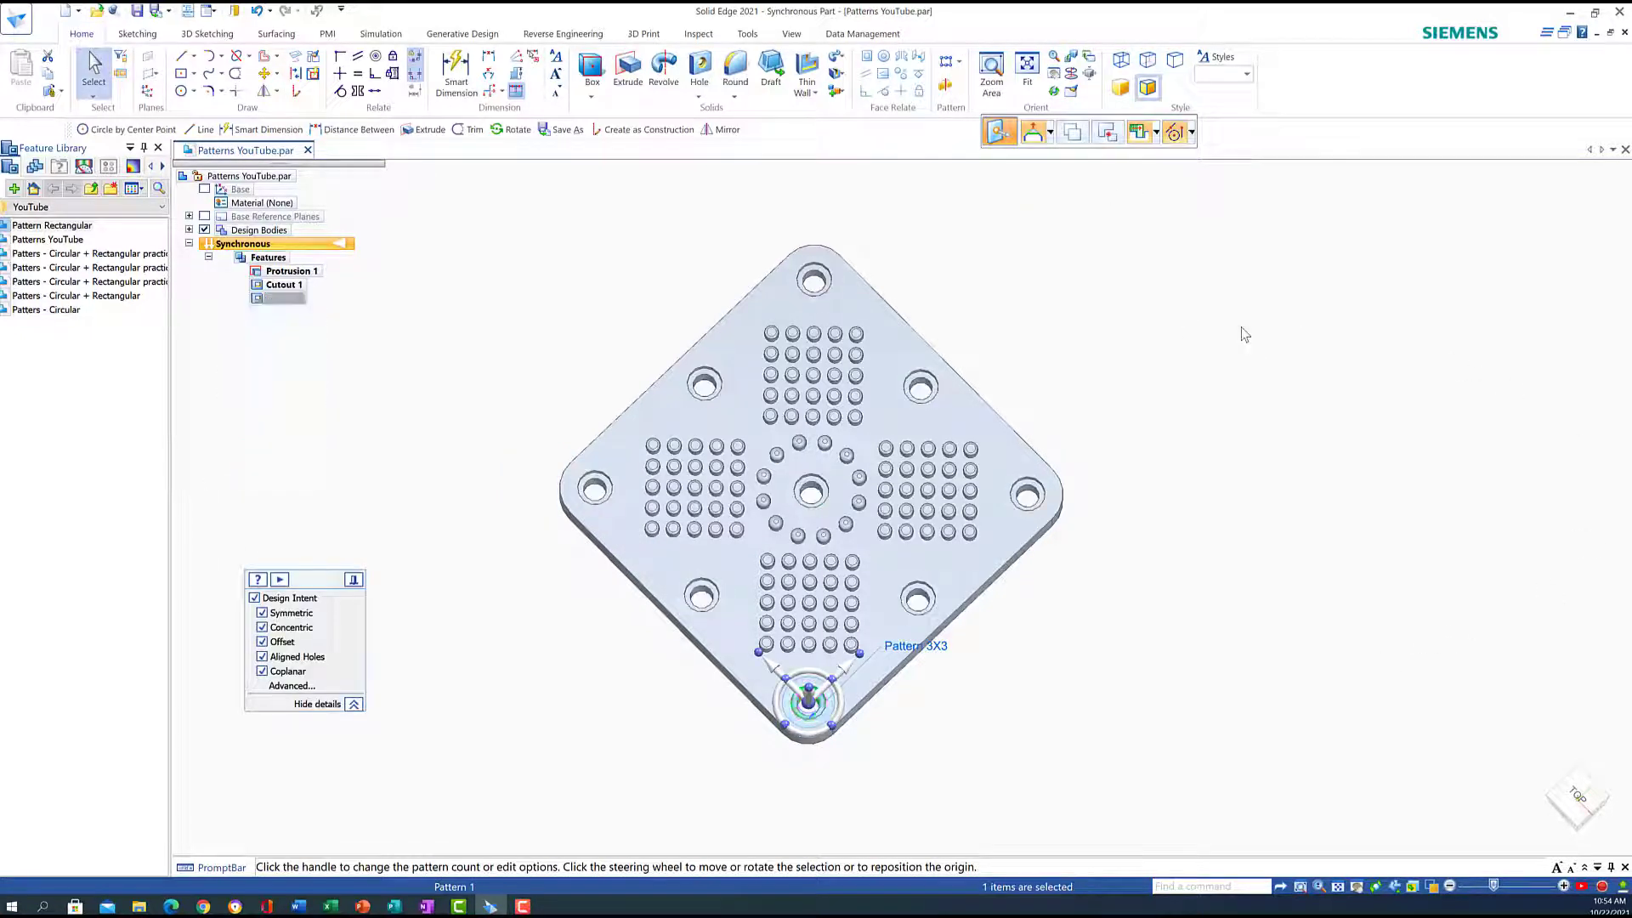